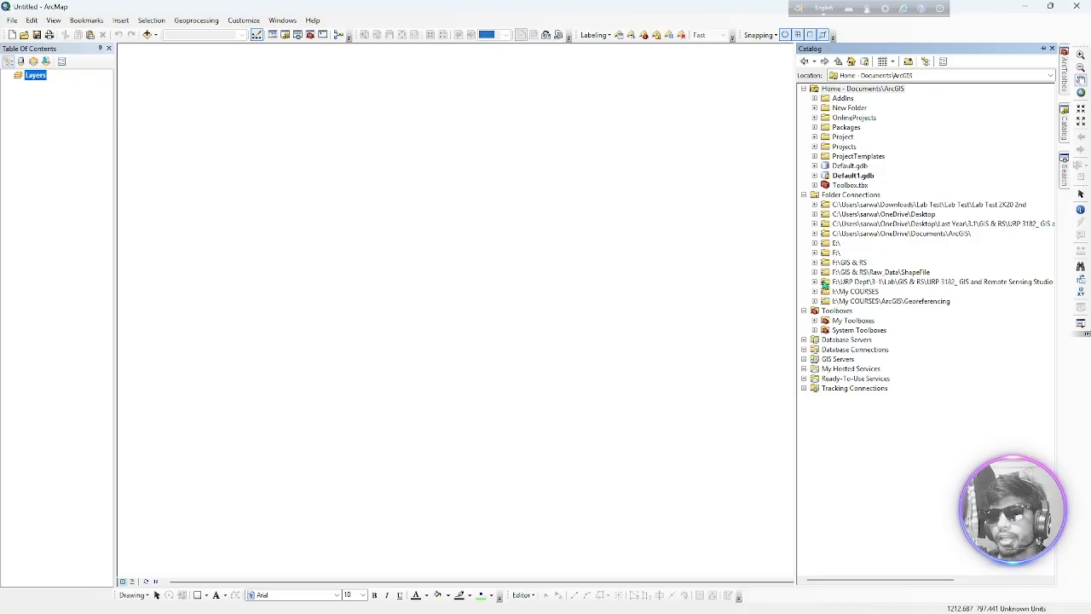
Add sundarbans.shp from the Projection_Data (5) folder of Lab 5 & 6 to the map and dismiss the spatial reference warning
click(814, 283)
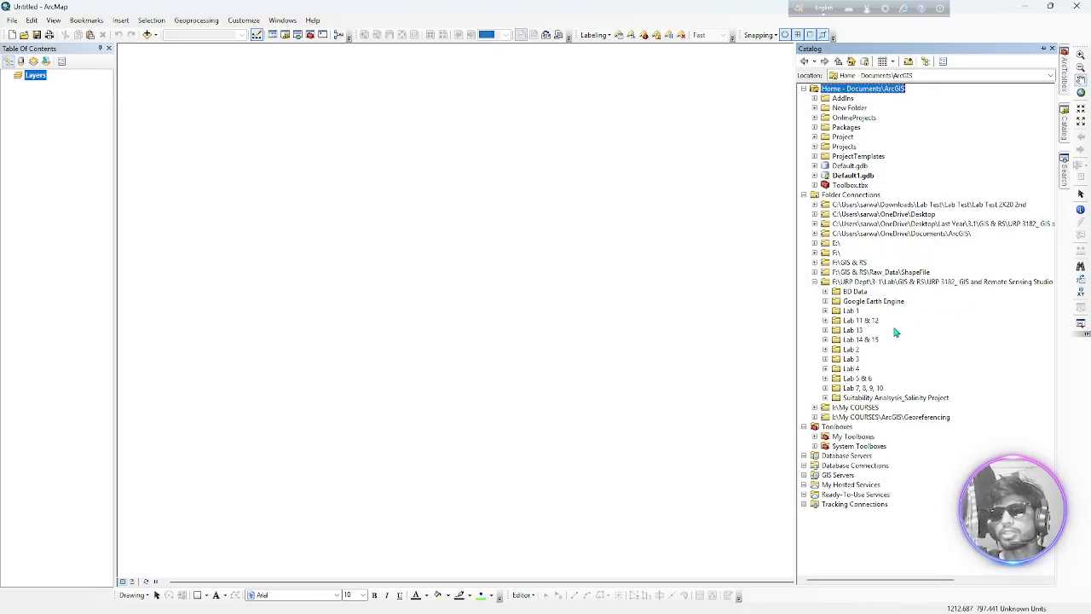
click(825, 379)
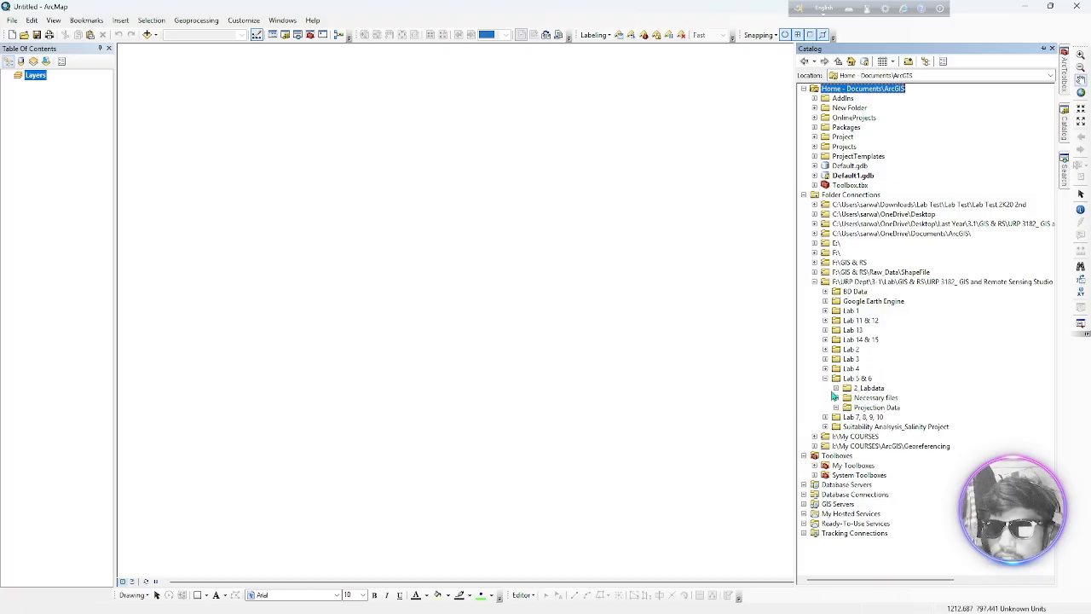
click(837, 388)
click(837, 388)
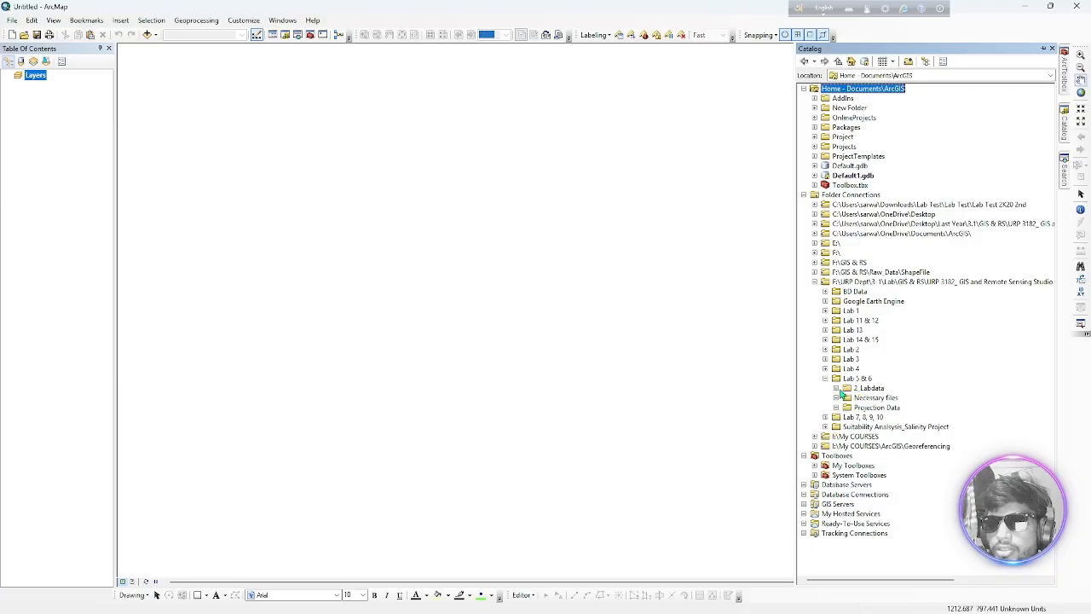
click(837, 397)
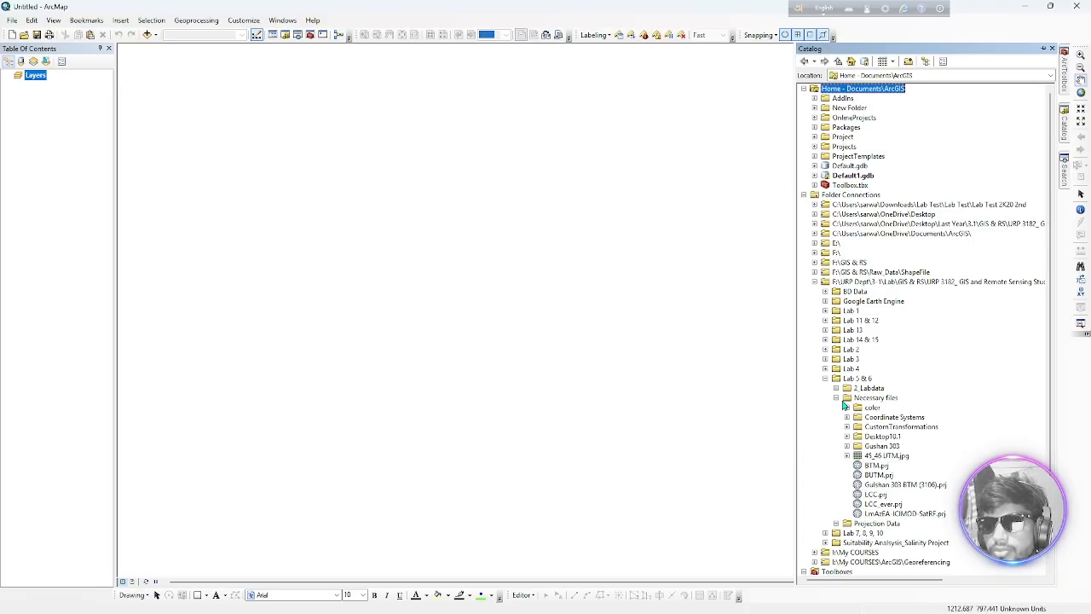
click(836, 398)
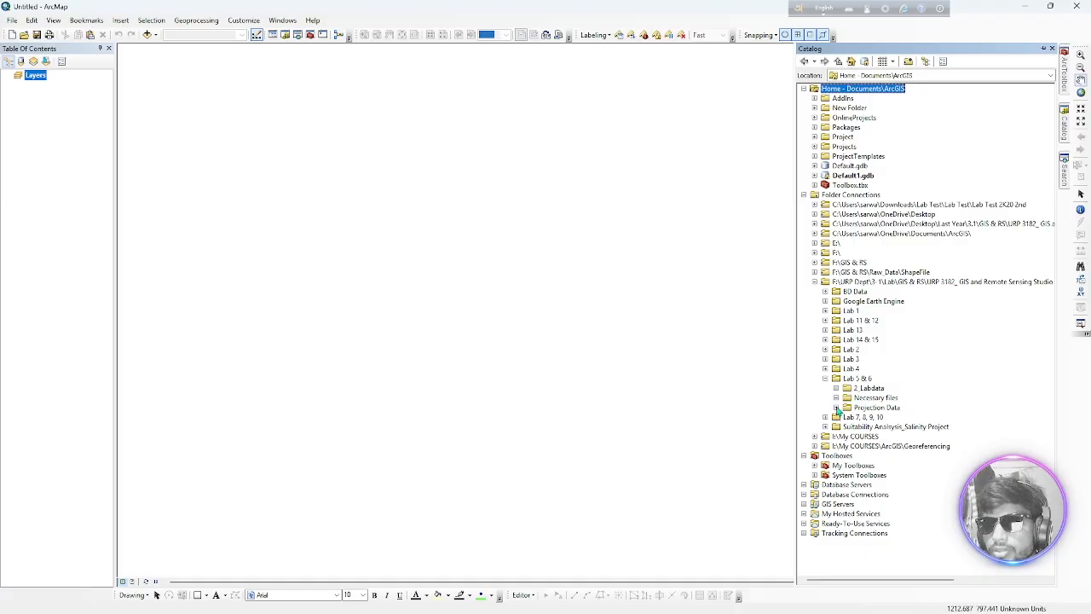
click(837, 408)
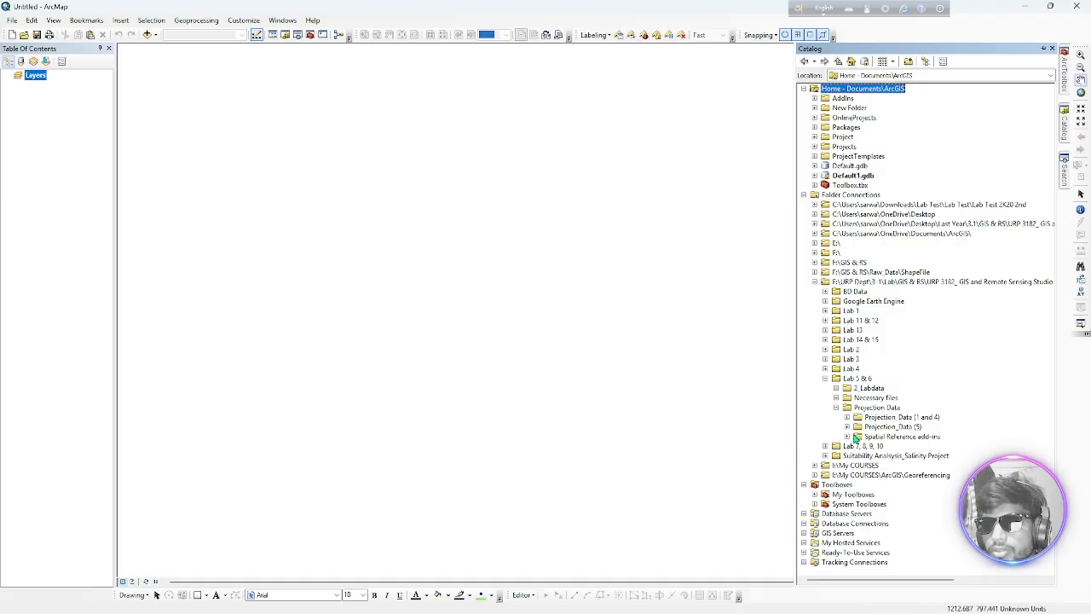
click(848, 427)
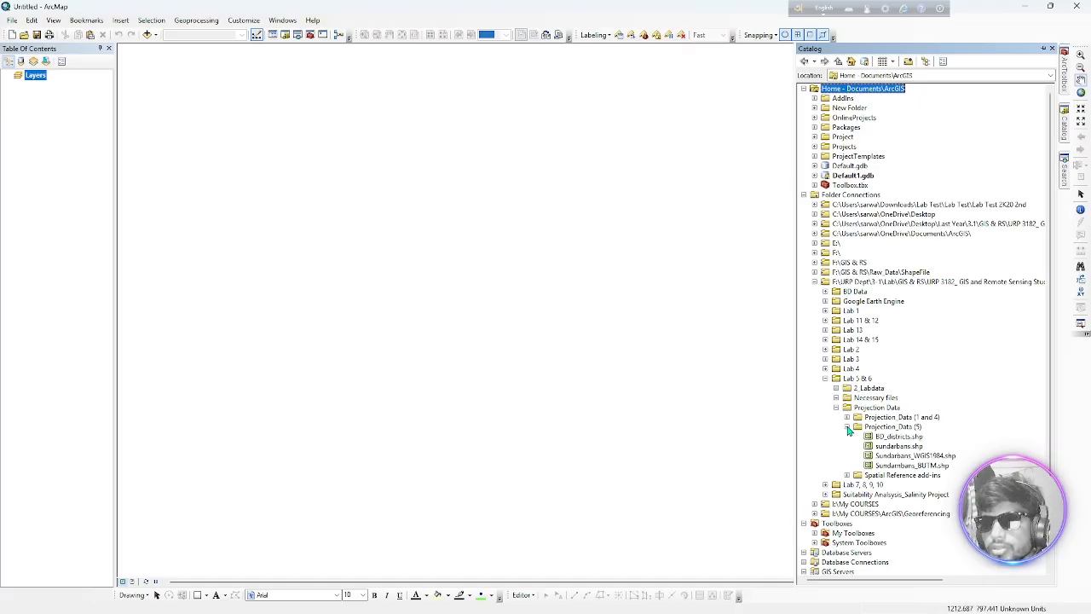
scroll(855, 436, down, 1)
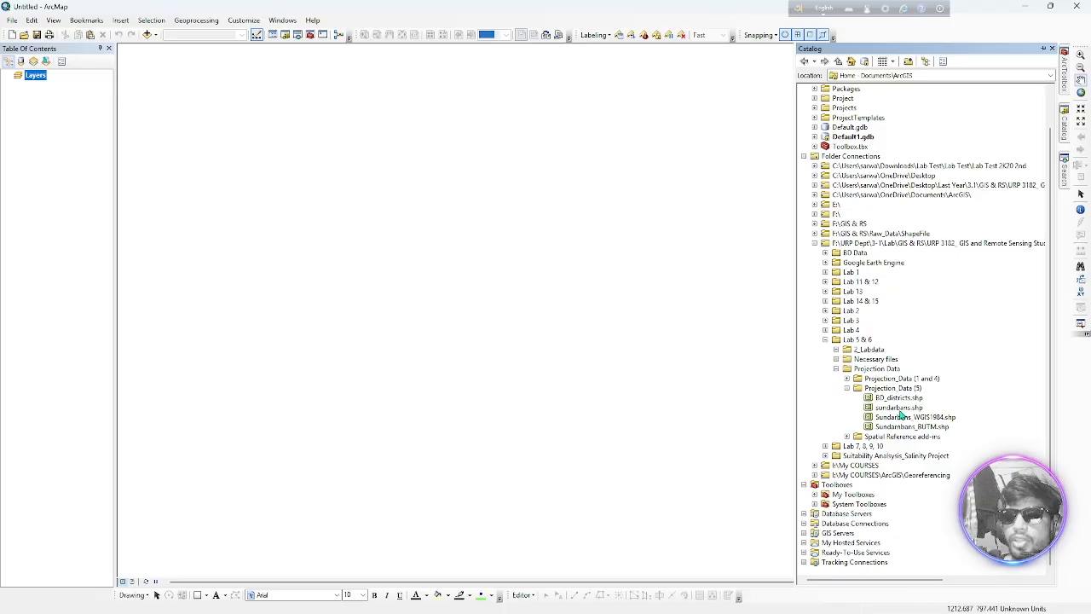
mouse_move(901, 413)
mouse_down()
mouse_move(393, 262)
mouse_move(366, 269)
mouse_up()
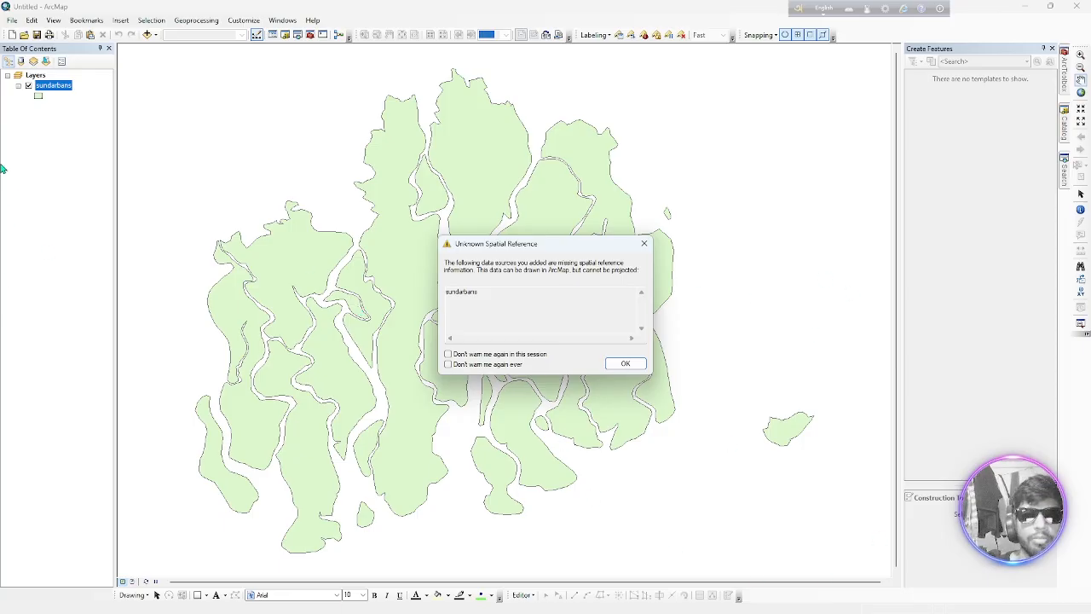
click(643, 244)
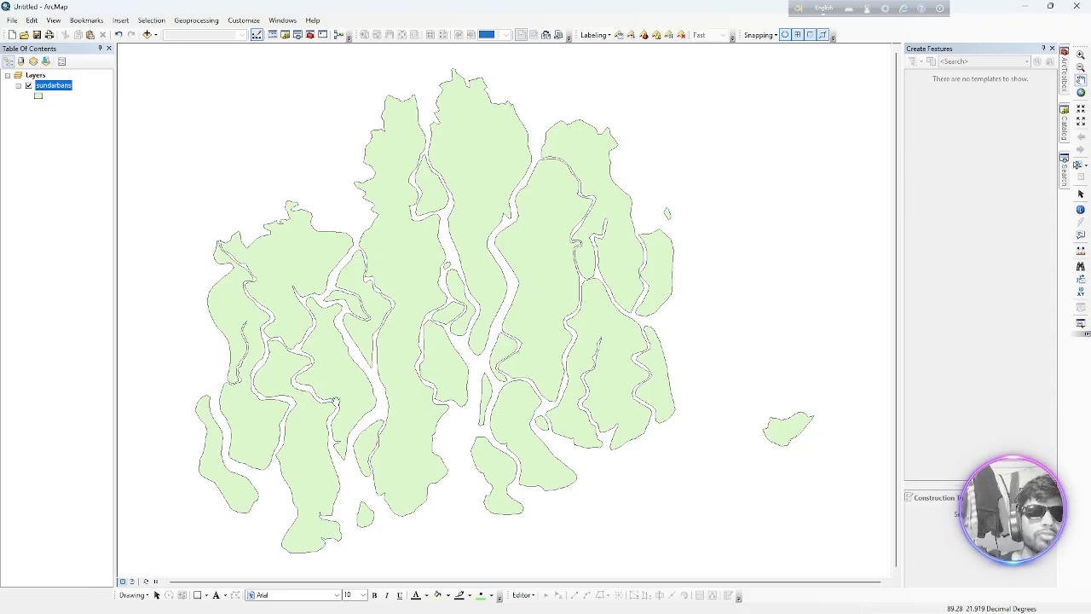
Browse the Lab 5 & 6 subfolders, including Projection_Data (5), through Add Data and close the dialog without adding anything
click(148, 36)
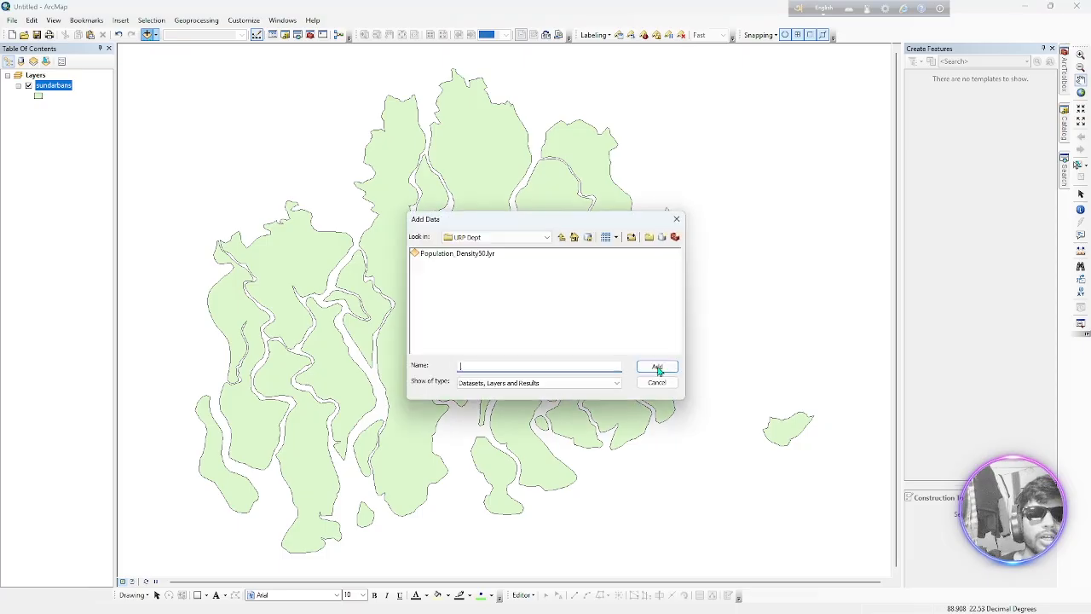
click(562, 237)
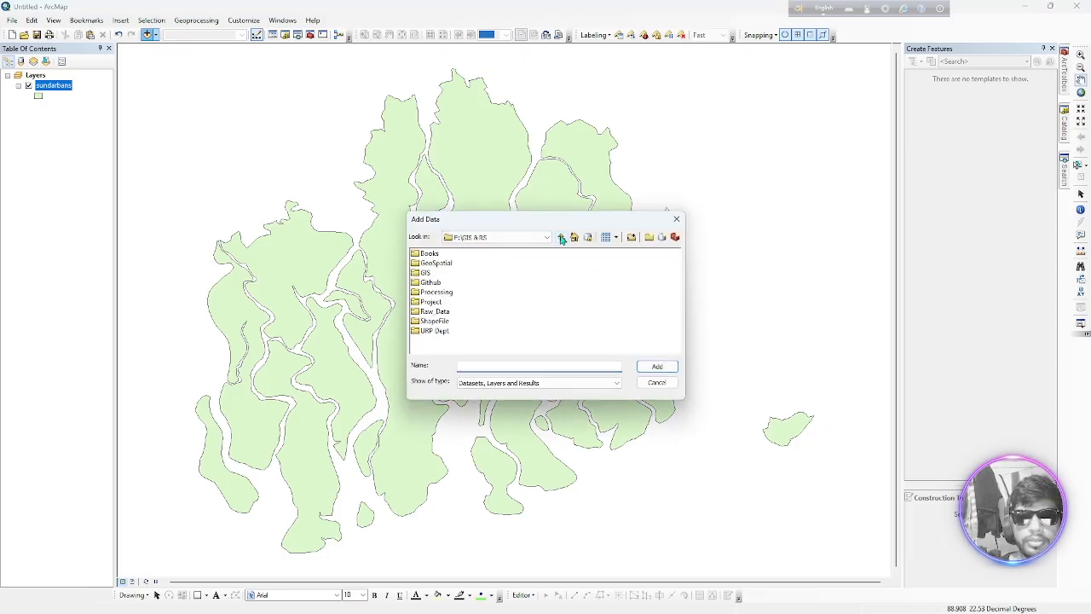
click(562, 238)
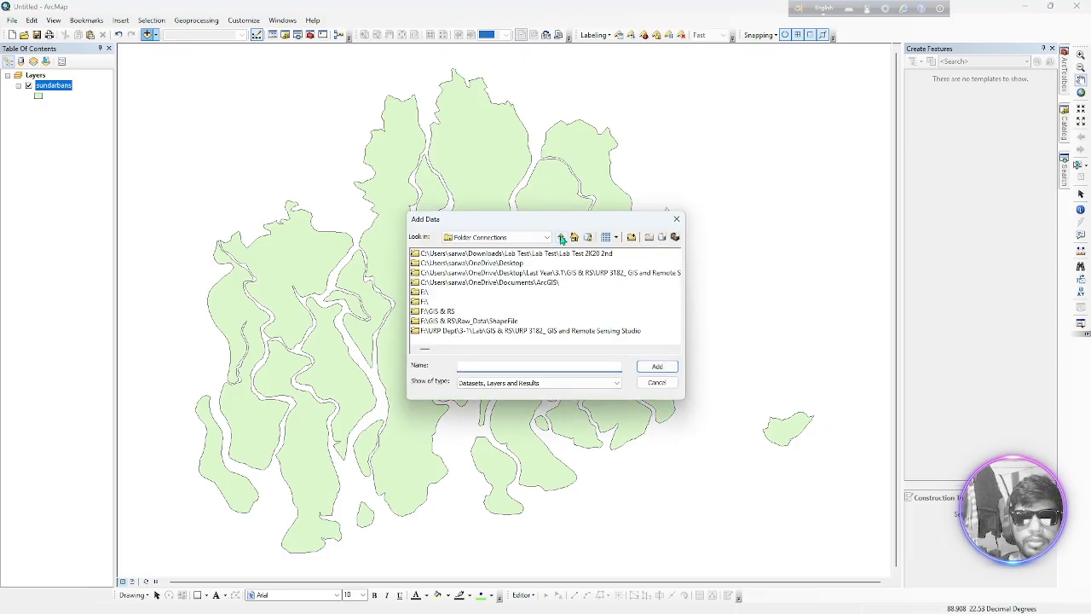
double_click(417, 333)
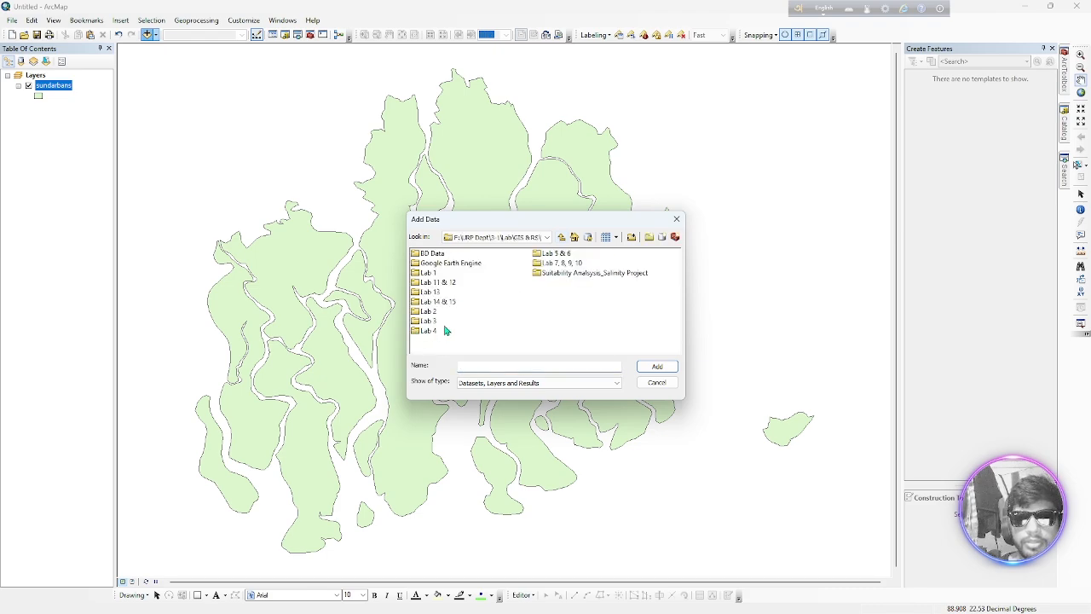
double_click(553, 253)
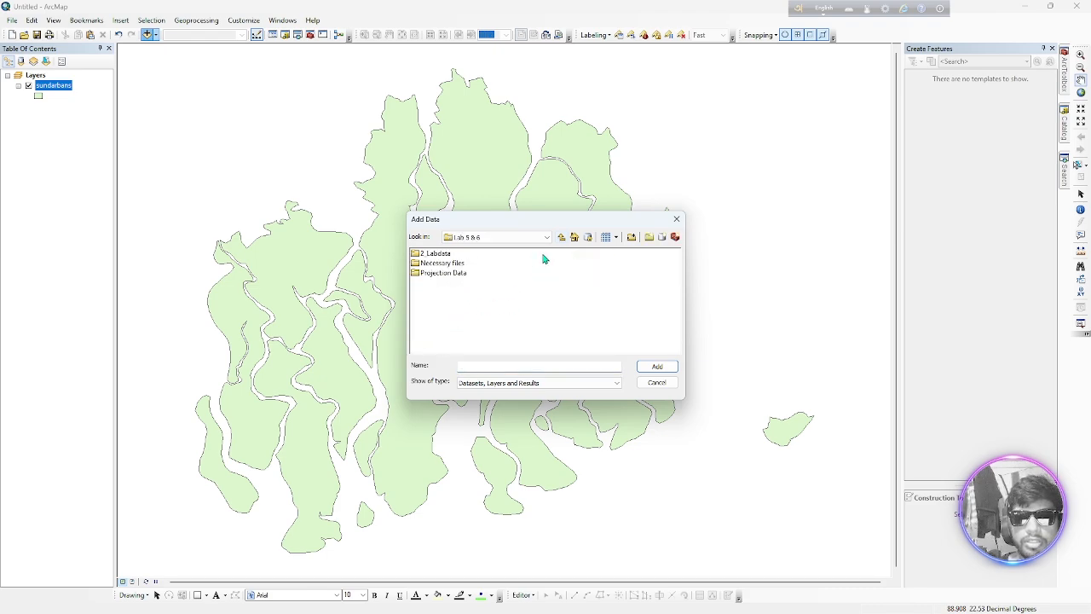
double_click(421, 255)
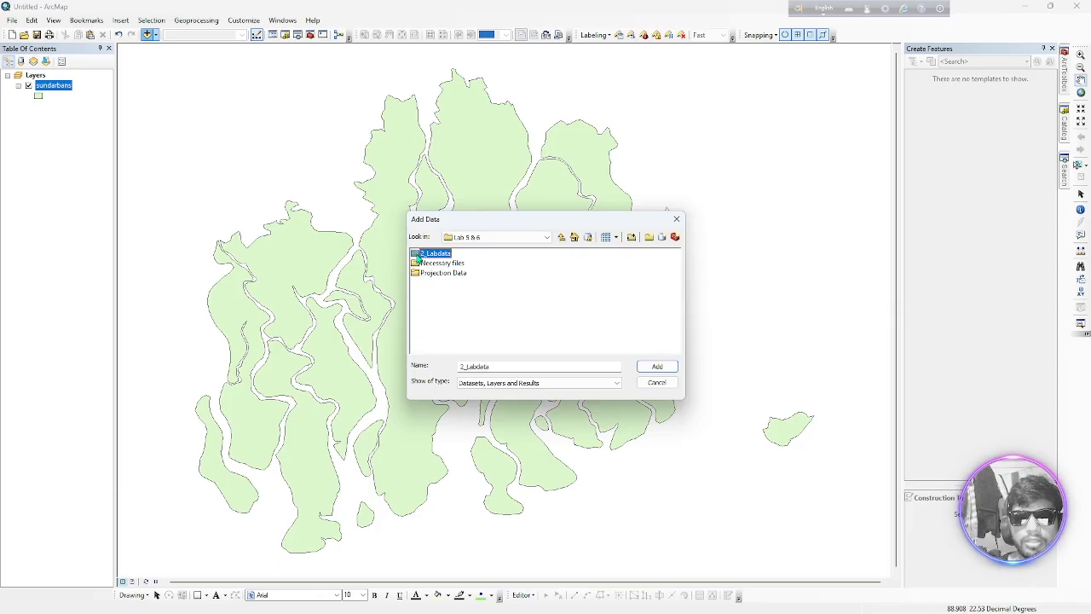
click(561, 237)
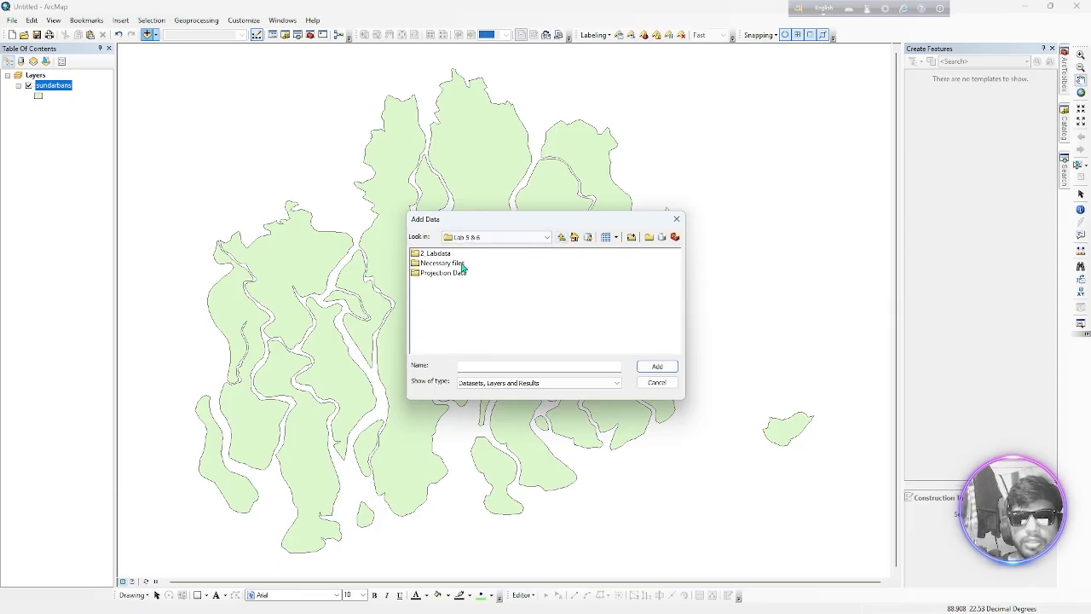
double_click(465, 263)
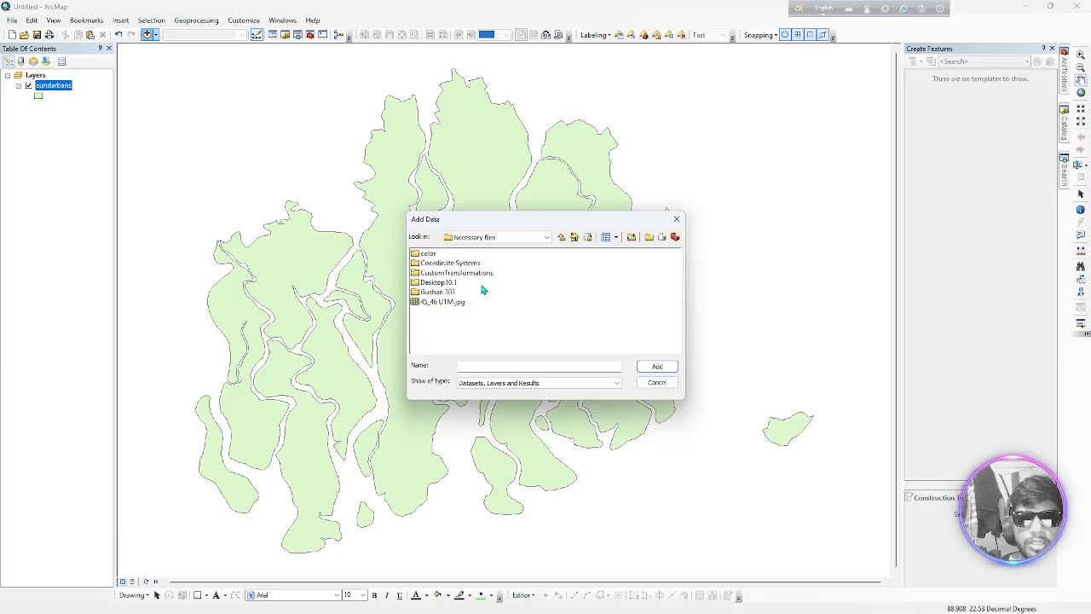
click(561, 237)
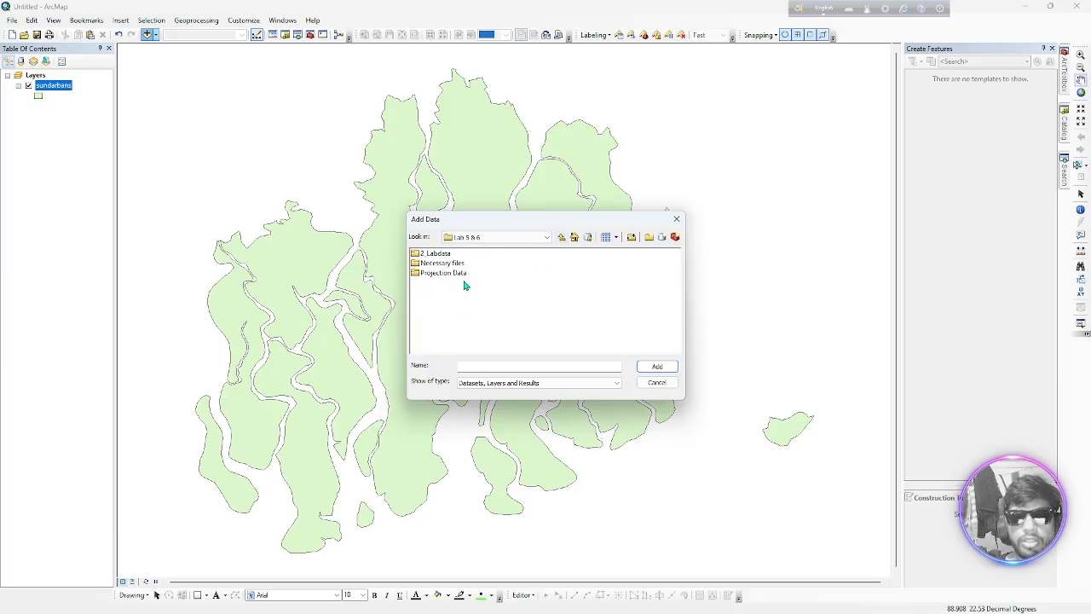
double_click(432, 274)
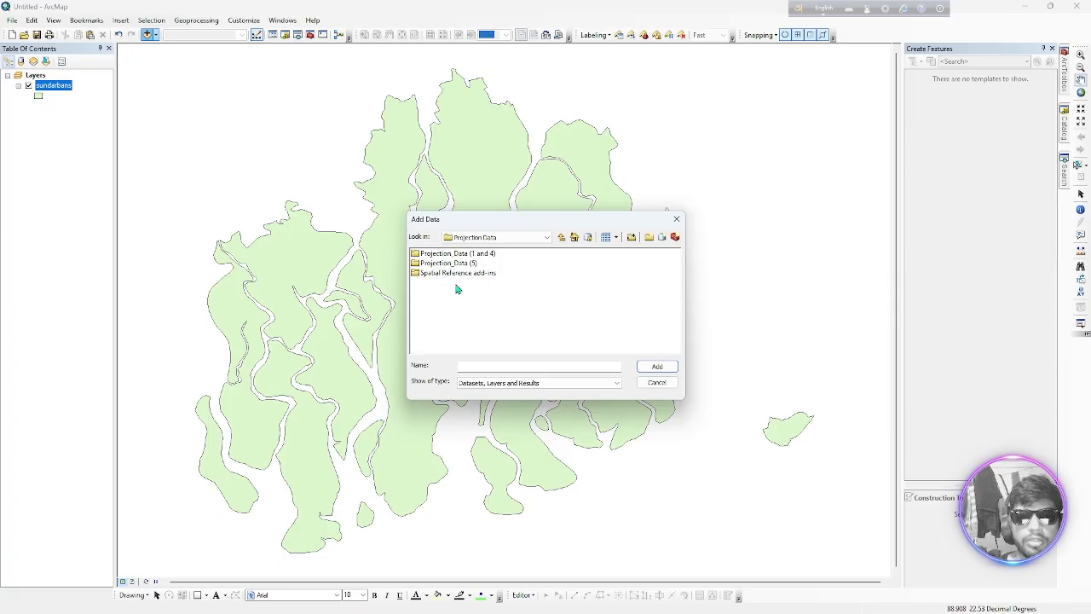
double_click(419, 264)
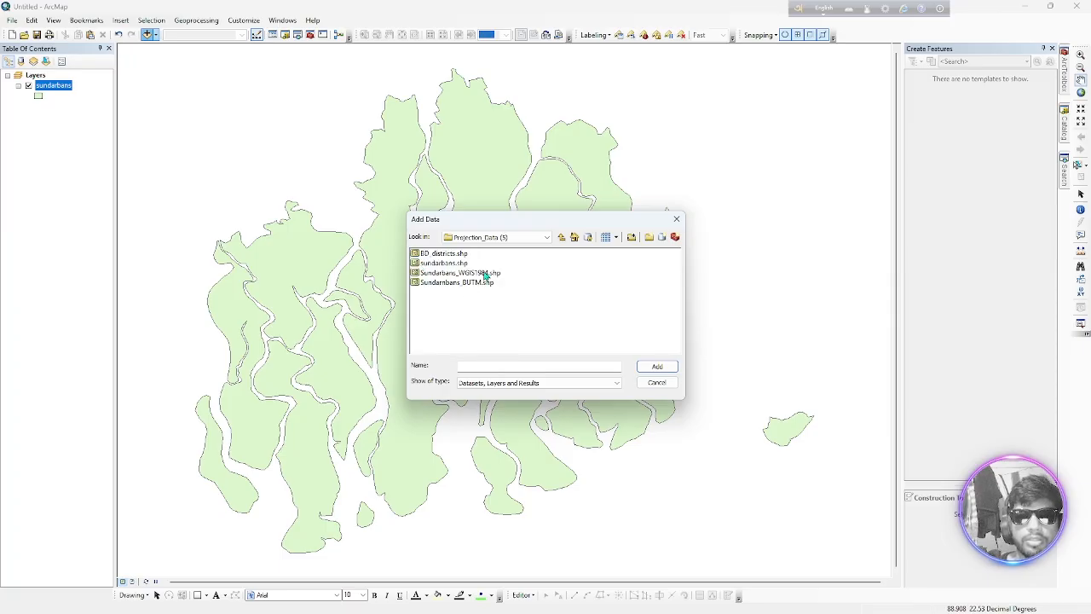
click(561, 237)
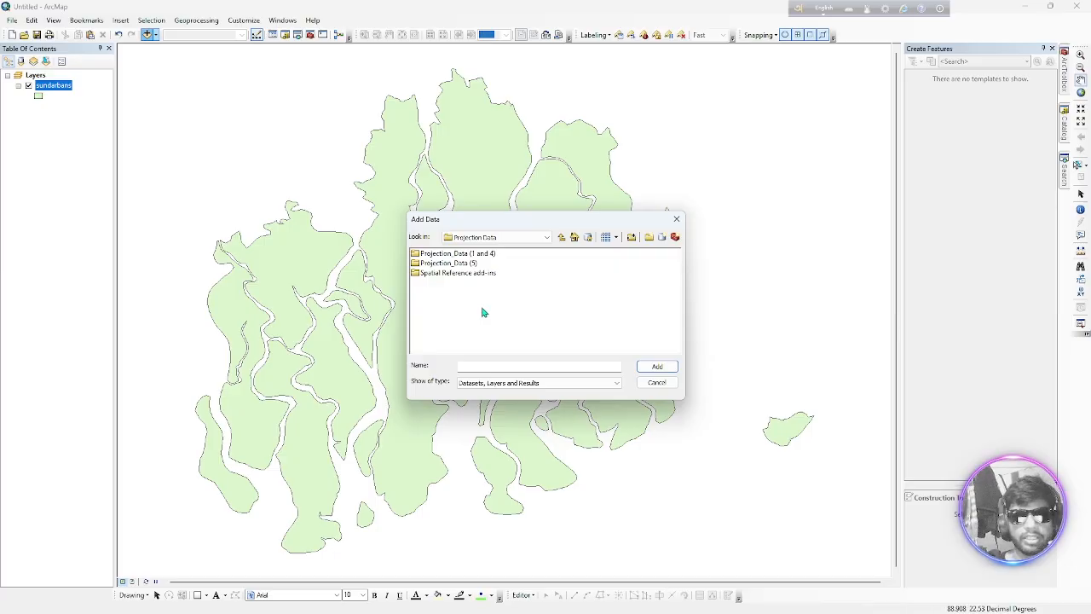
click(677, 219)
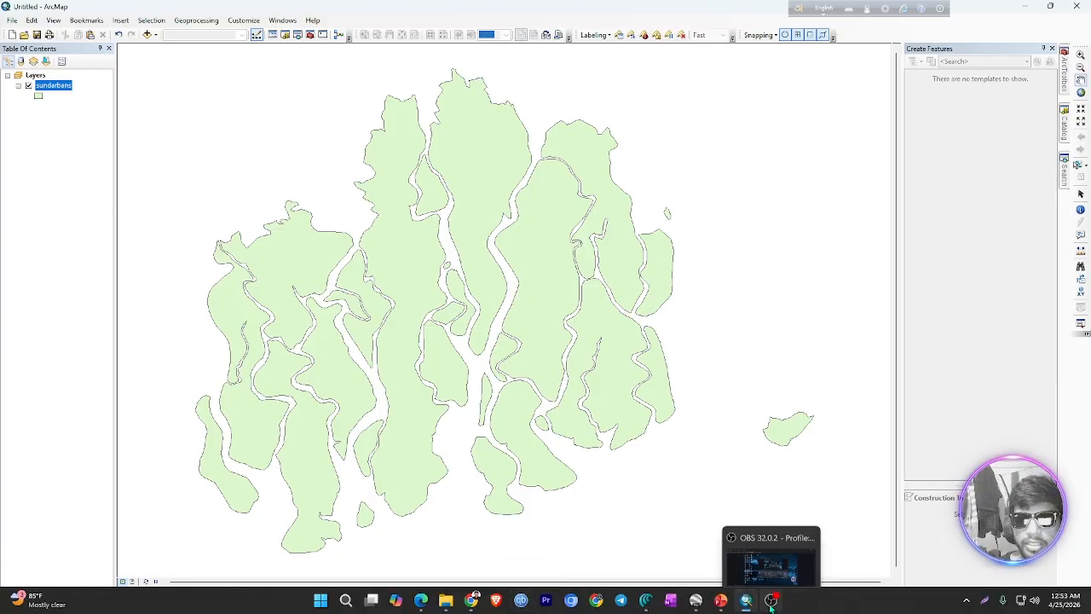
Switch to PowerPoint to review the Topics slide of GIS_06.pptx, and minimize both PowerPoint and ArcMap
click(721, 601)
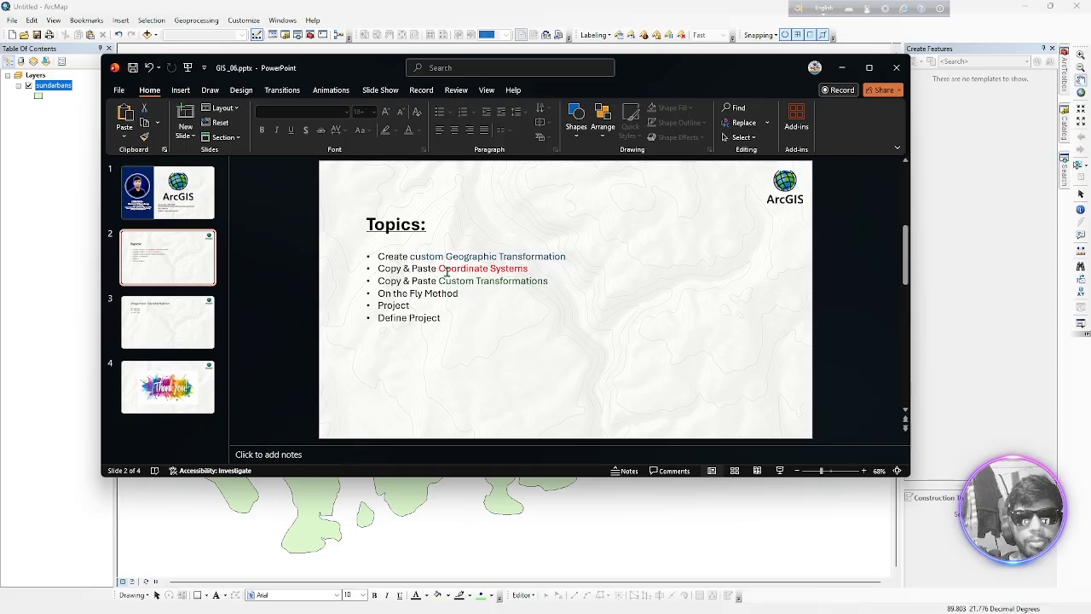
click(842, 67)
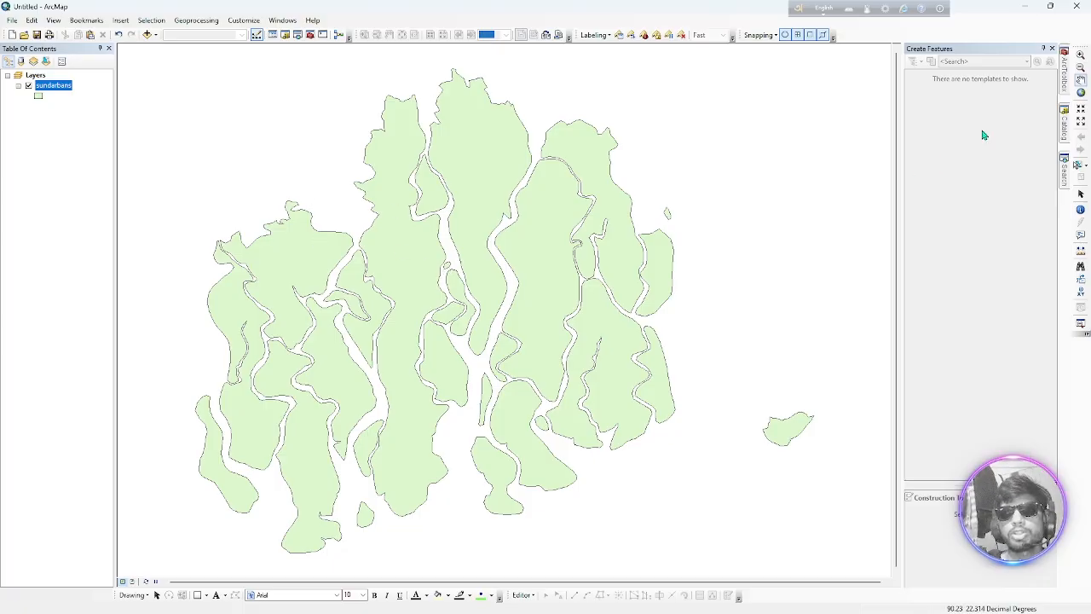
click(1024, 7)
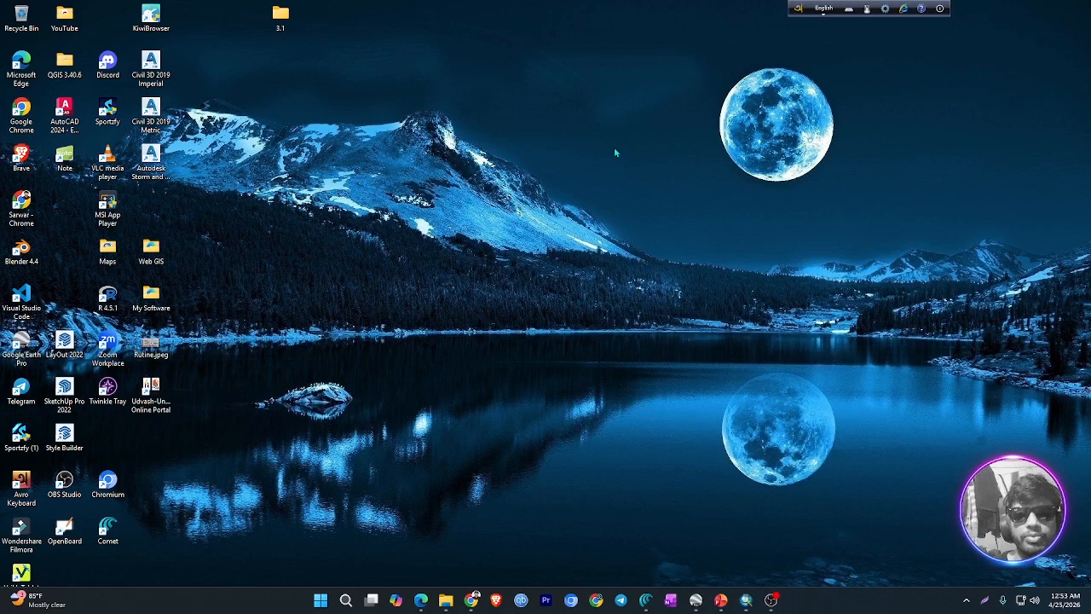
Switch to File Explorer and copy all the PRJ files in the Coordinate Systems folder of NECESSARY_FILES
click(445, 600)
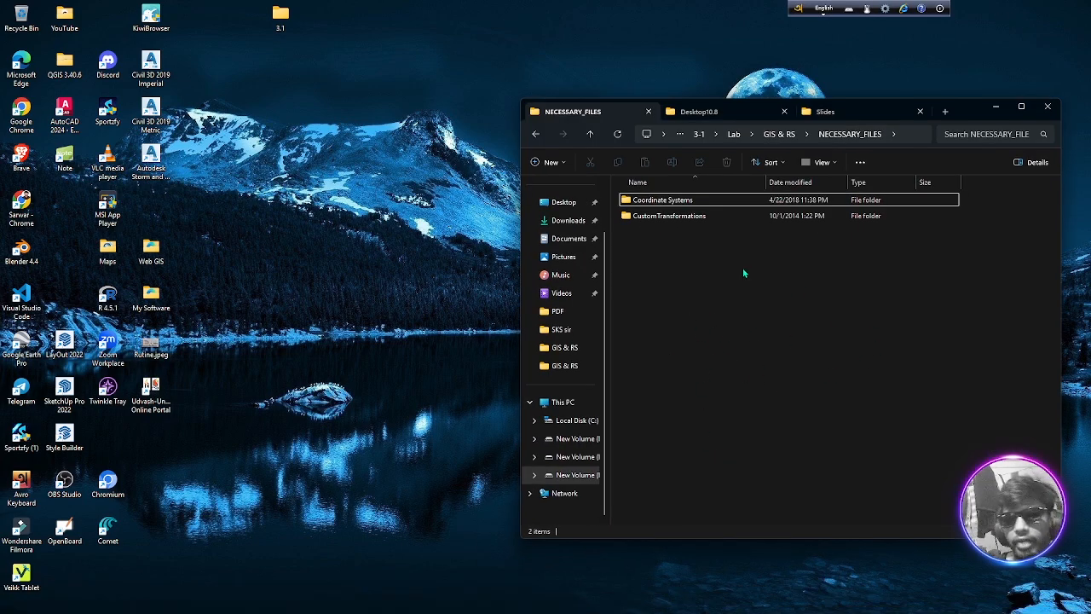
double_click(676, 201)
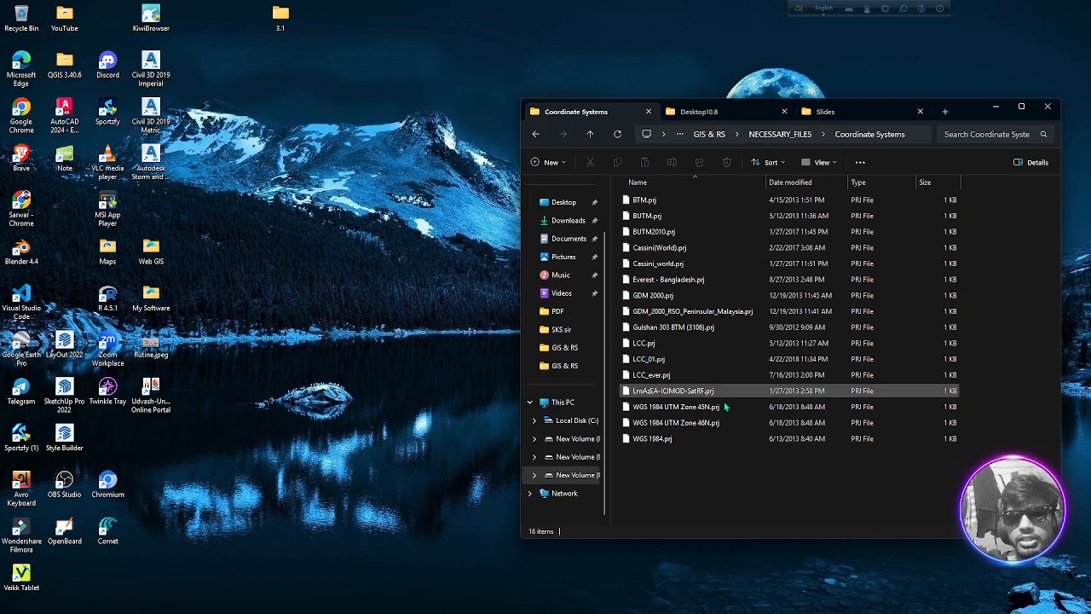
drag(668, 471, 642, 199)
right_click(664, 201)
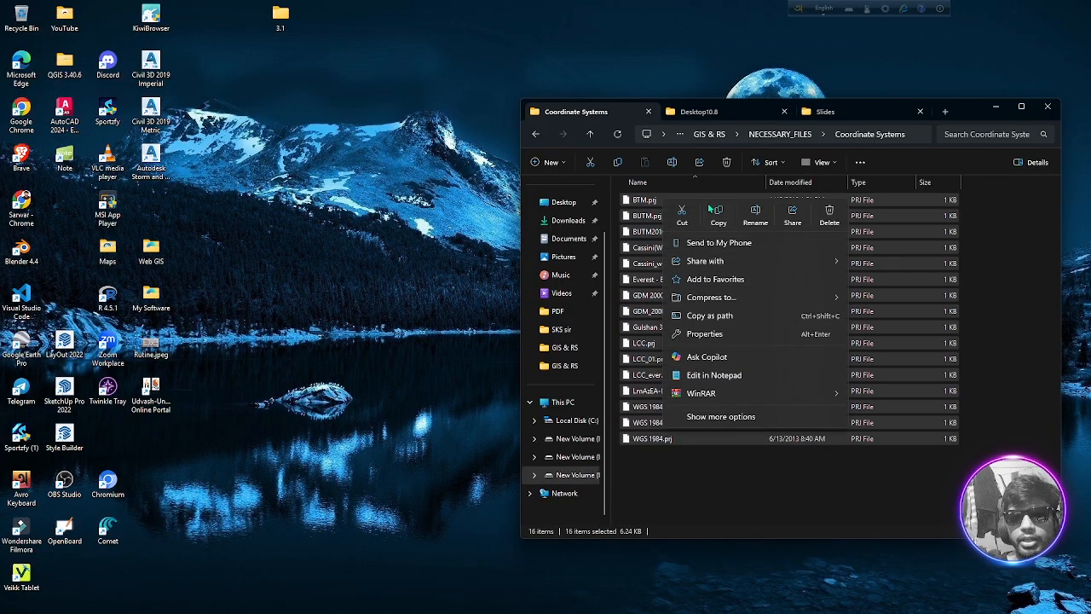
click(718, 215)
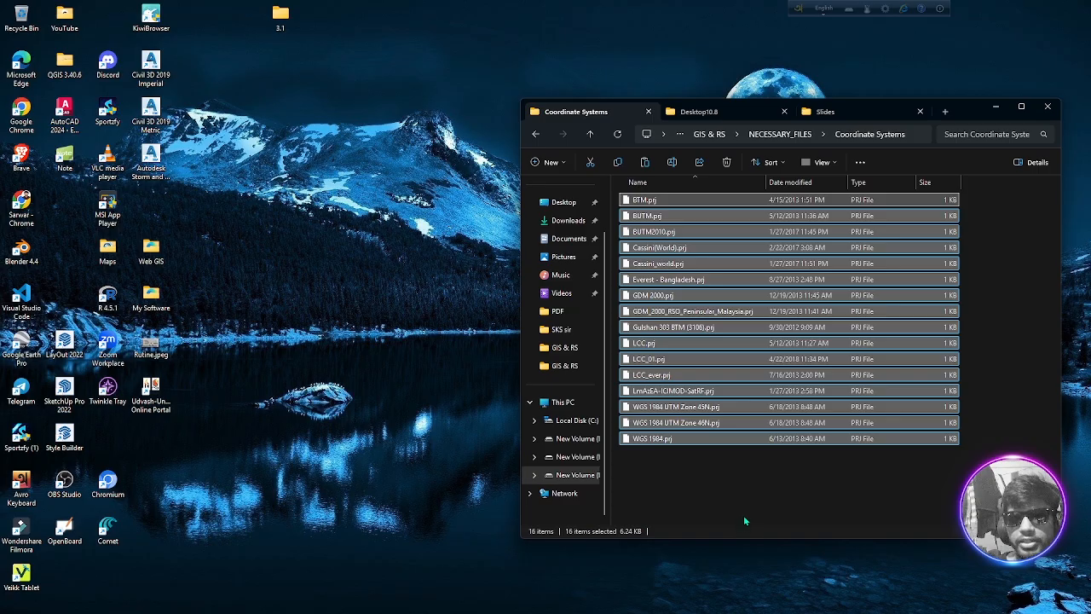
Open Local Disk (C:) in a new File Explorer tab and check whether hidden items are set to show
click(944, 112)
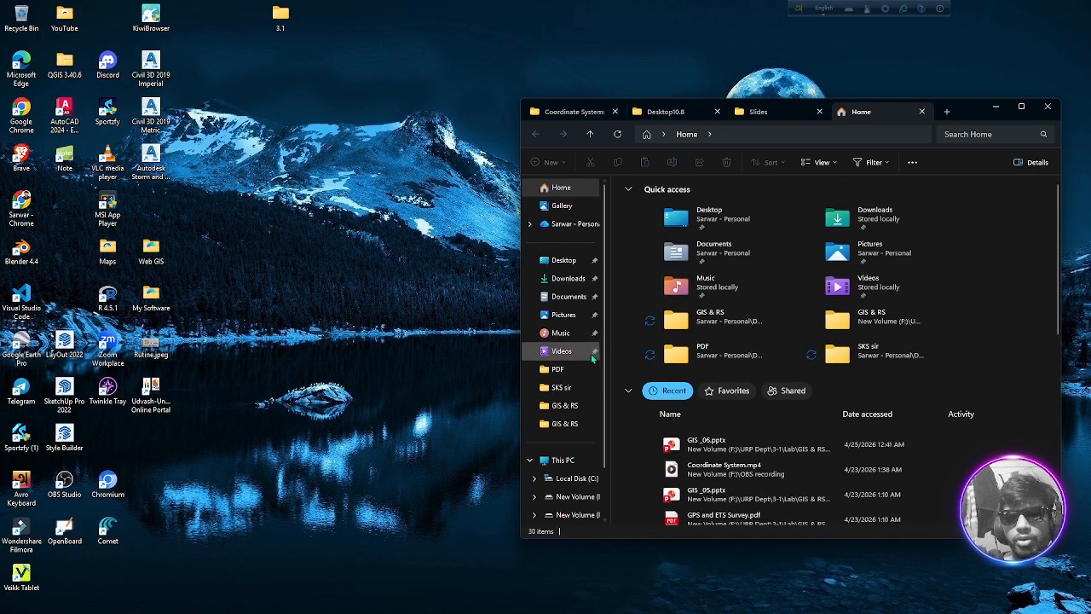
click(576, 478)
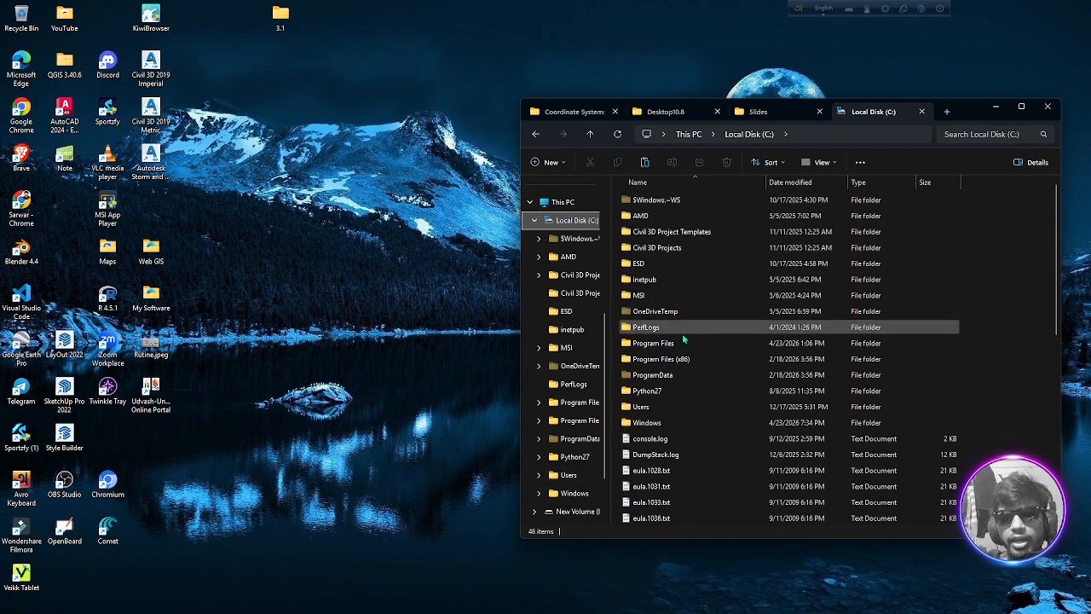
click(860, 163)
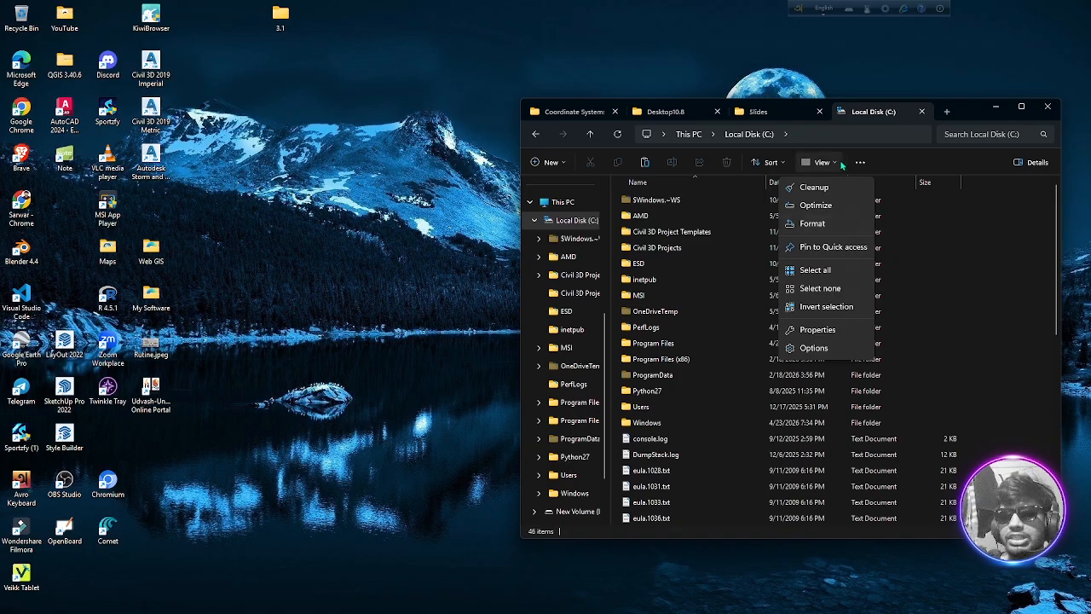
click(832, 162)
mouse_move(840, 374)
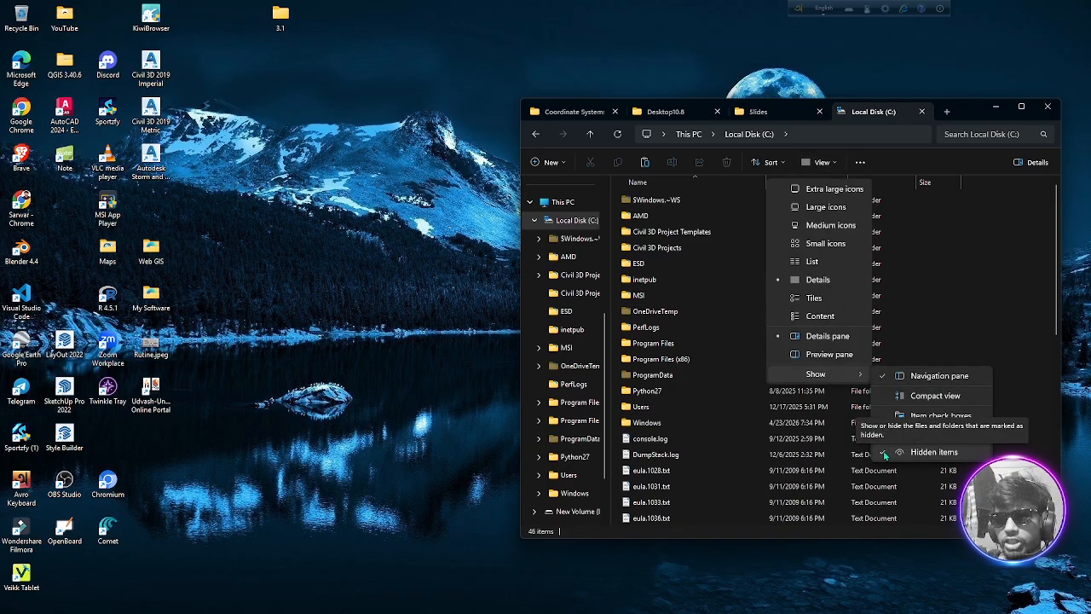
Look through the ProgramData folder on the C: drive in a maximized window and check the folder path in the Desktop10.8 tab
click(673, 378)
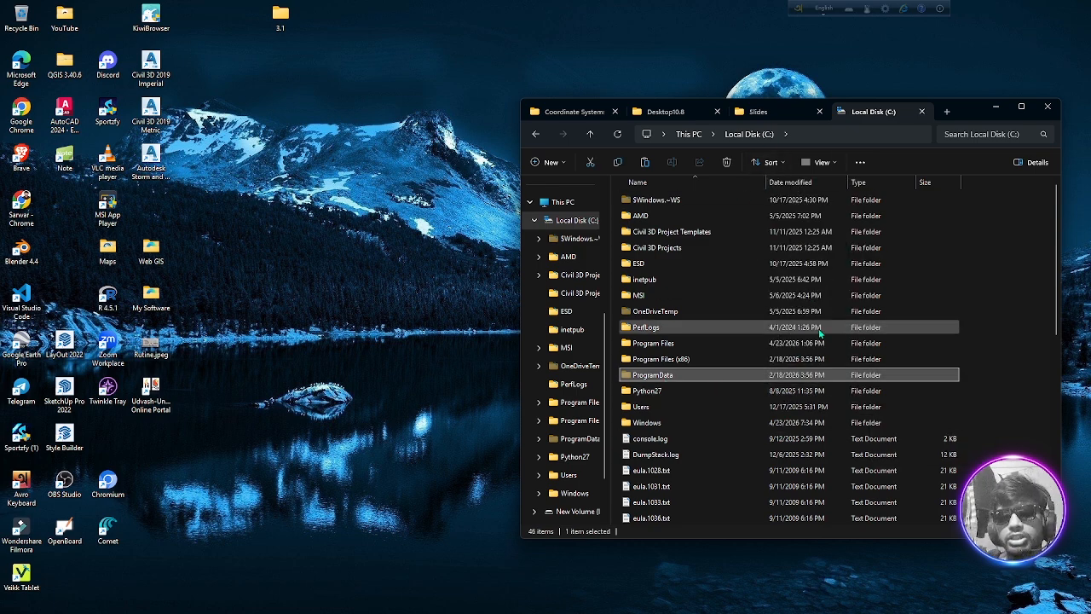
double_click(681, 376)
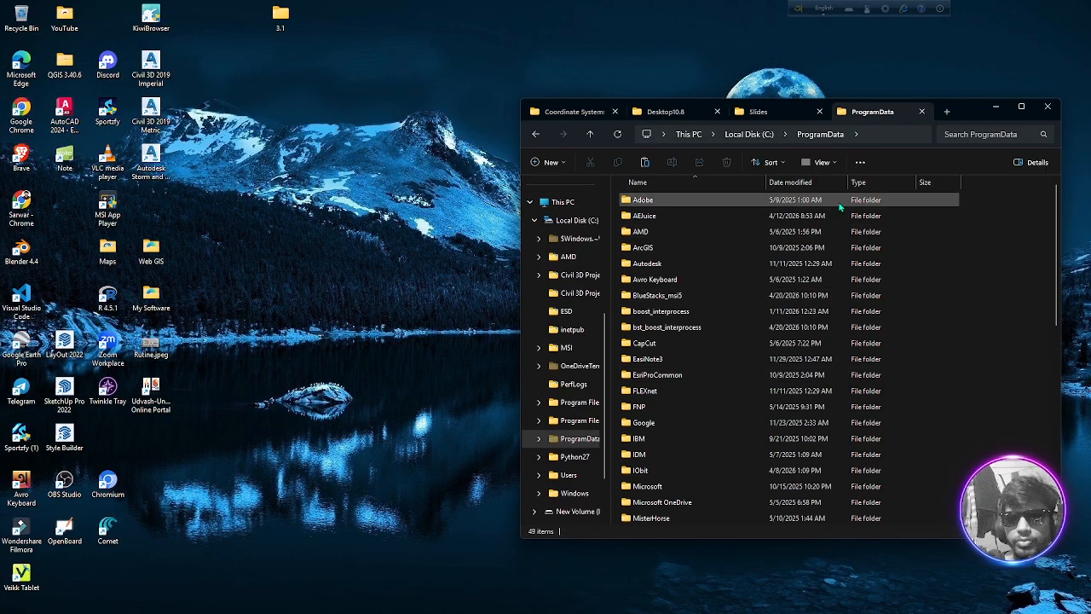
click(1021, 107)
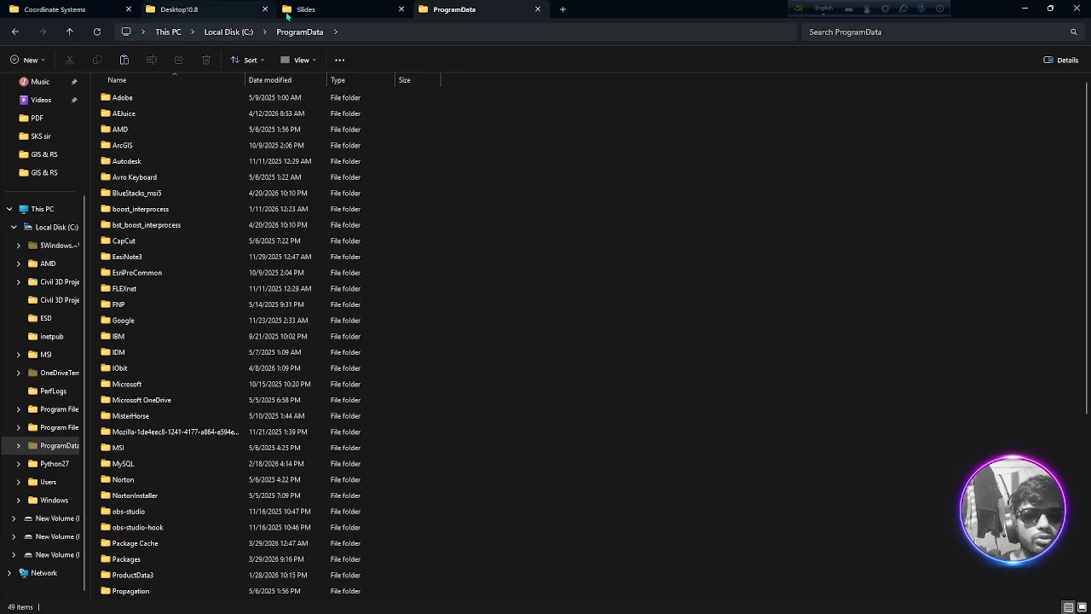
click(69, 32)
double_click(213, 272)
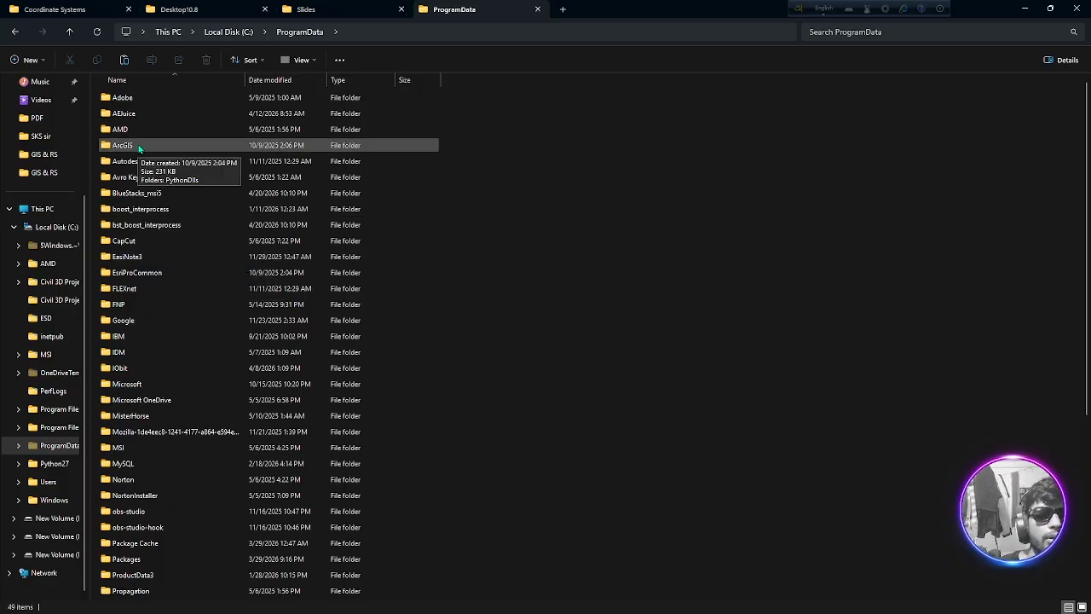
scroll(145, 214, down, 6)
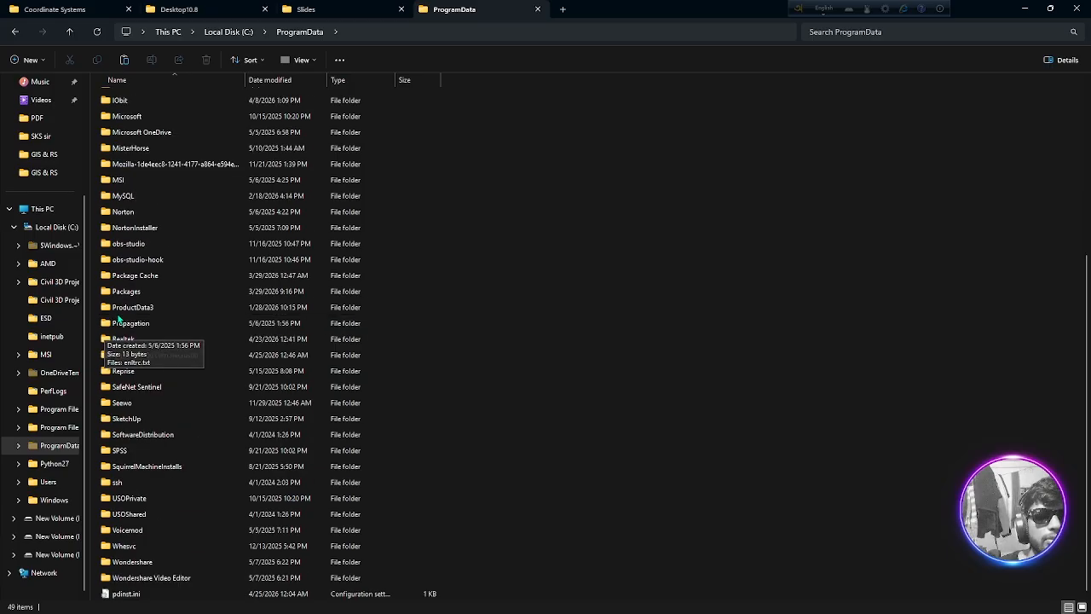
scroll(154, 282, up, 2)
click(179, 9)
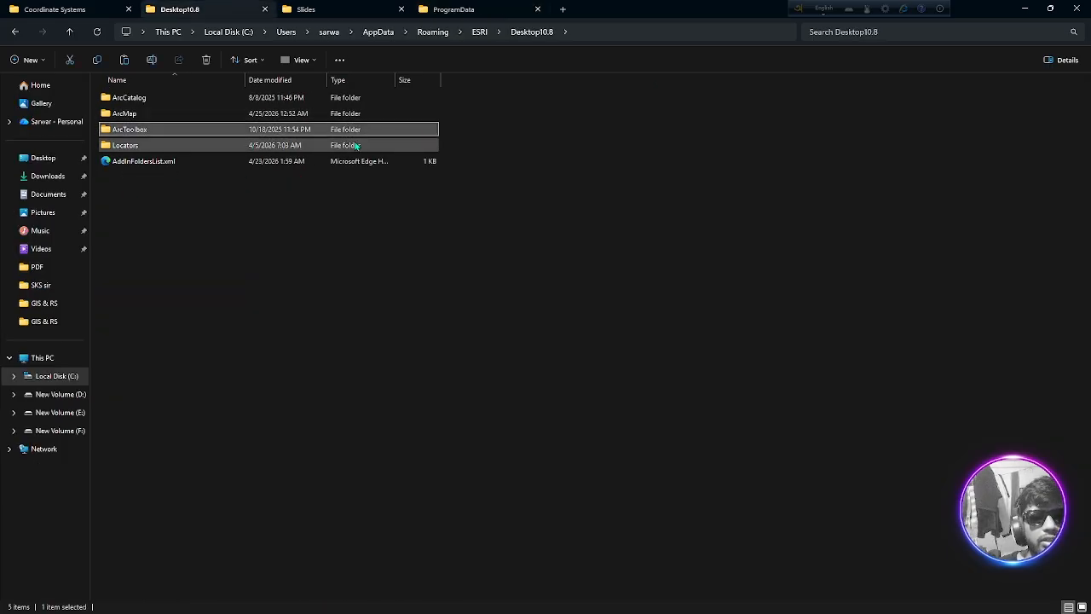
click(506, 12)
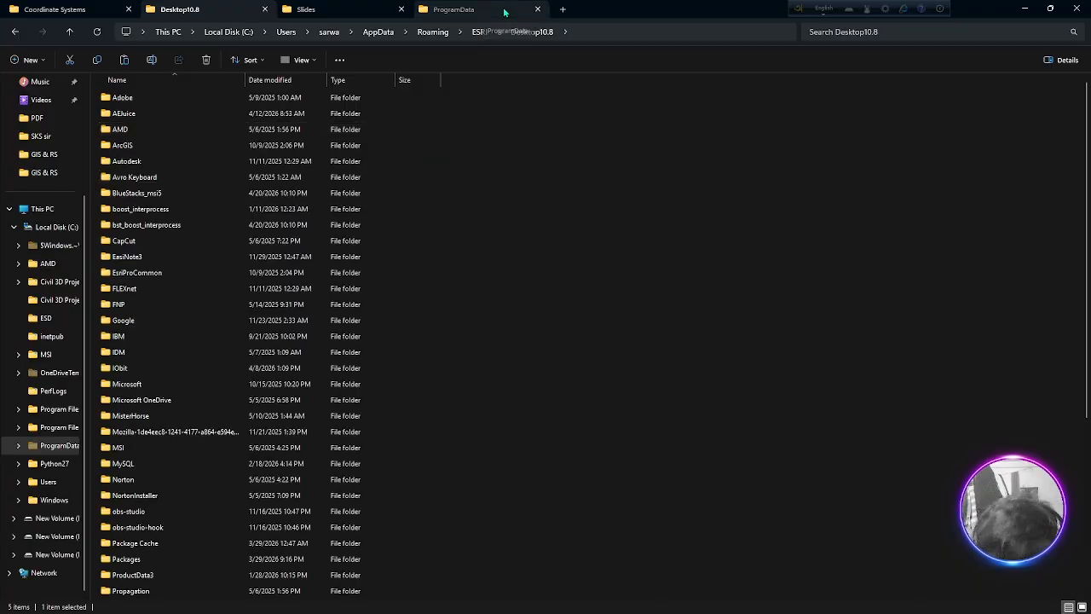
Go back up to This PC and browse to the personal user folder inside Users on the C: drive
click(70, 32)
click(71, 32)
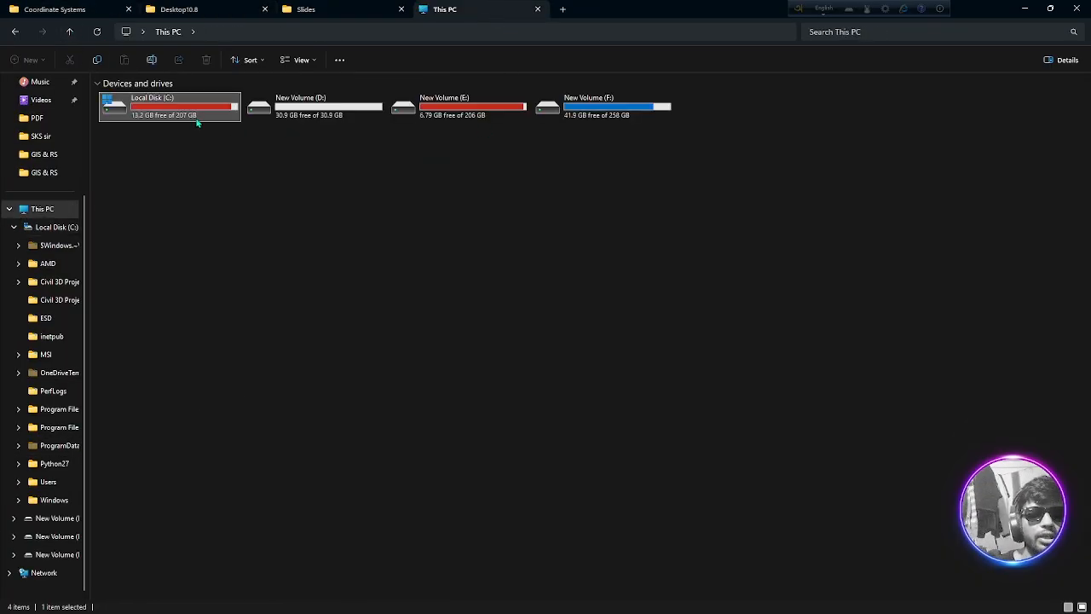
double_click(192, 109)
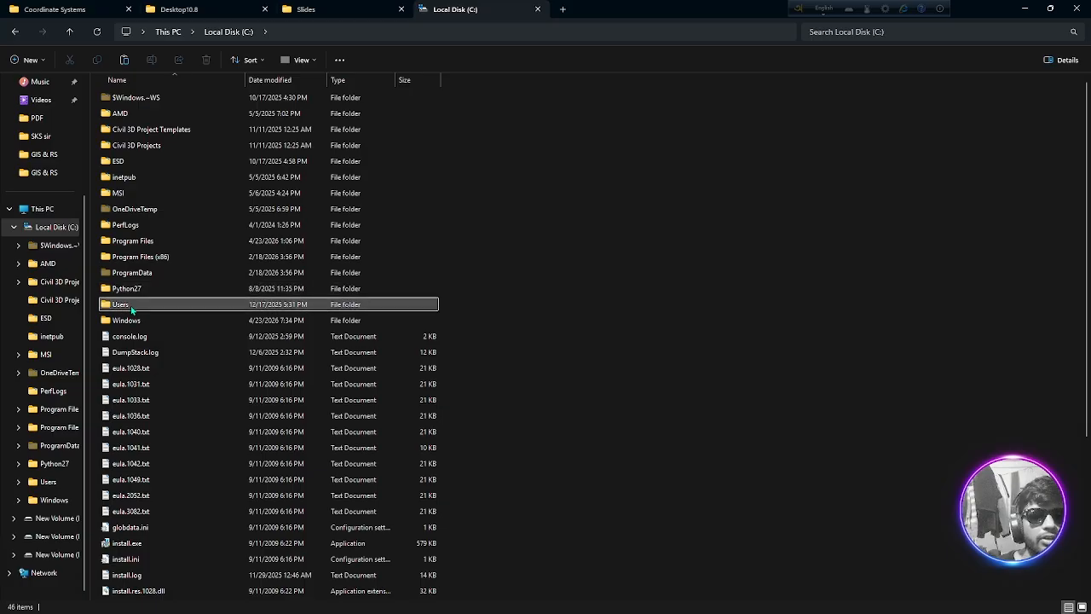
double_click(131, 308)
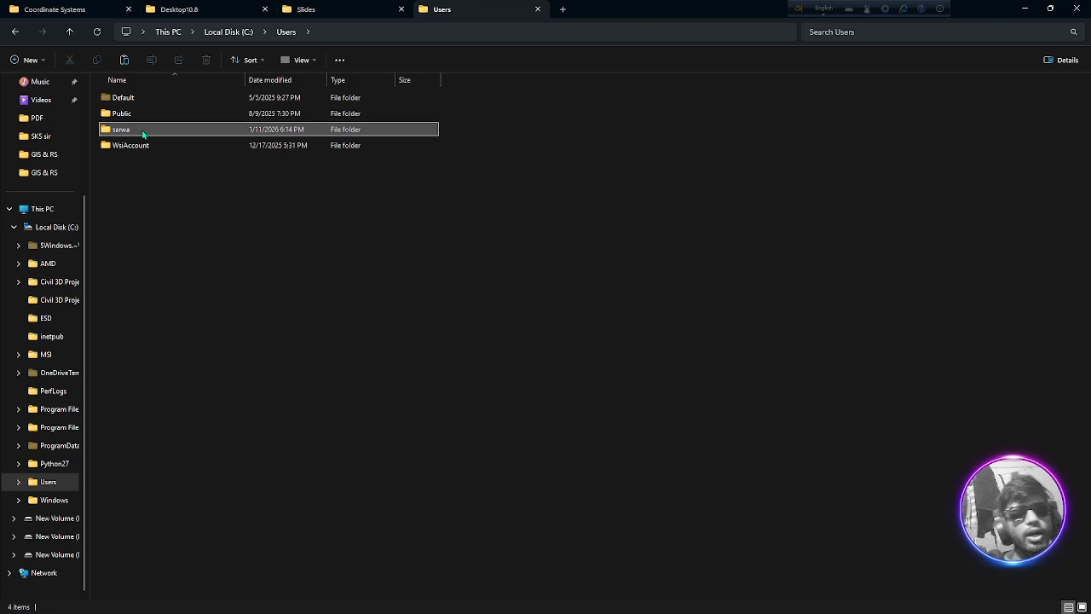
double_click(141, 129)
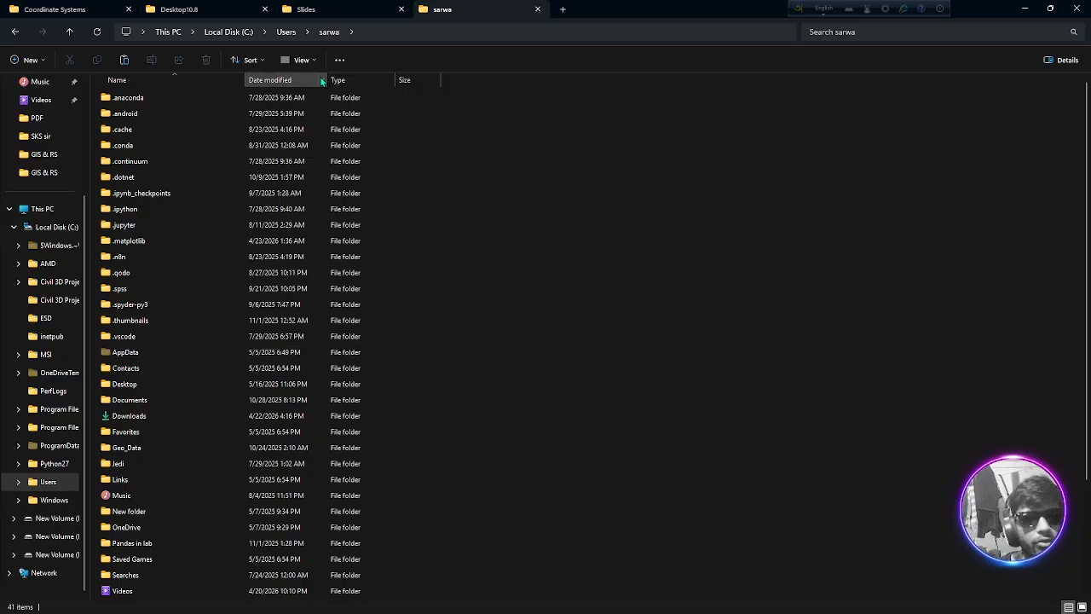
Turn the display of hidden items off and on again in the user folder, and refresh the file list
click(341, 61)
click(307, 62)
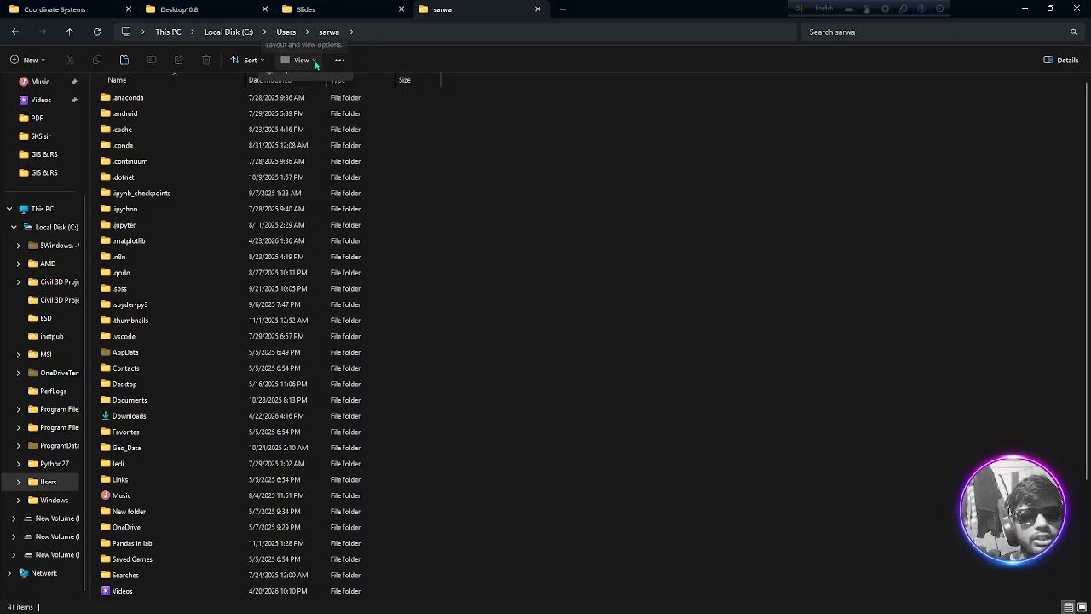
click(307, 62)
mouse_move(316, 271)
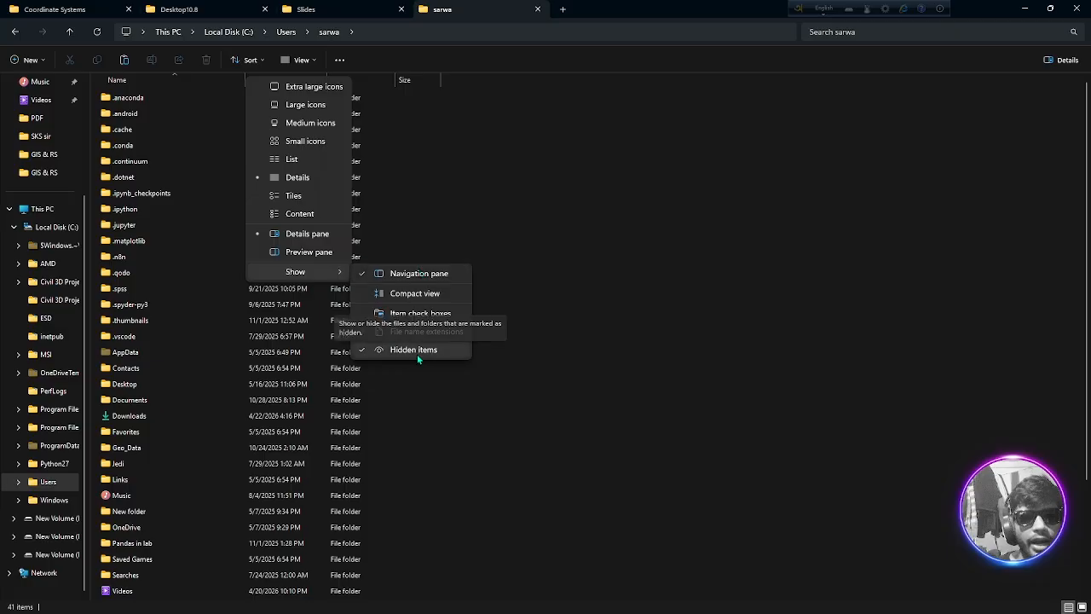
click(365, 353)
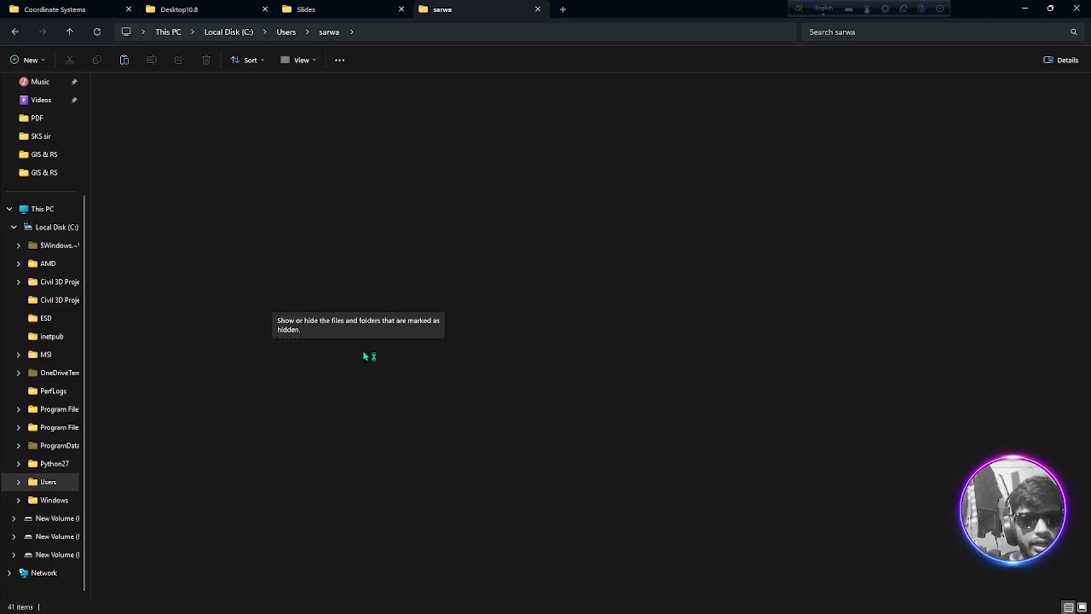
click(319, 63)
mouse_move(307, 271)
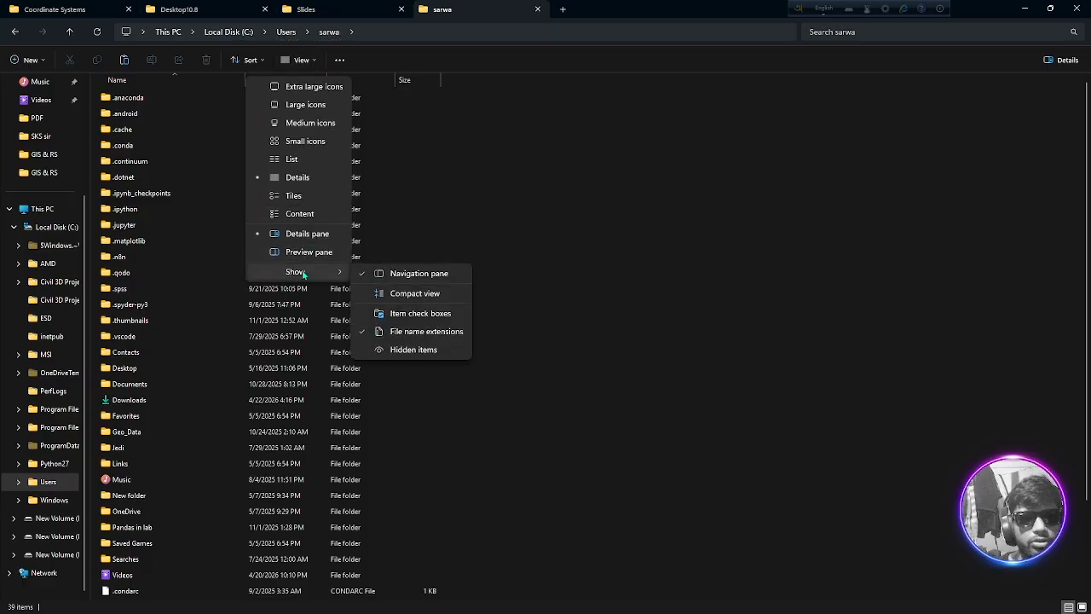
click(382, 349)
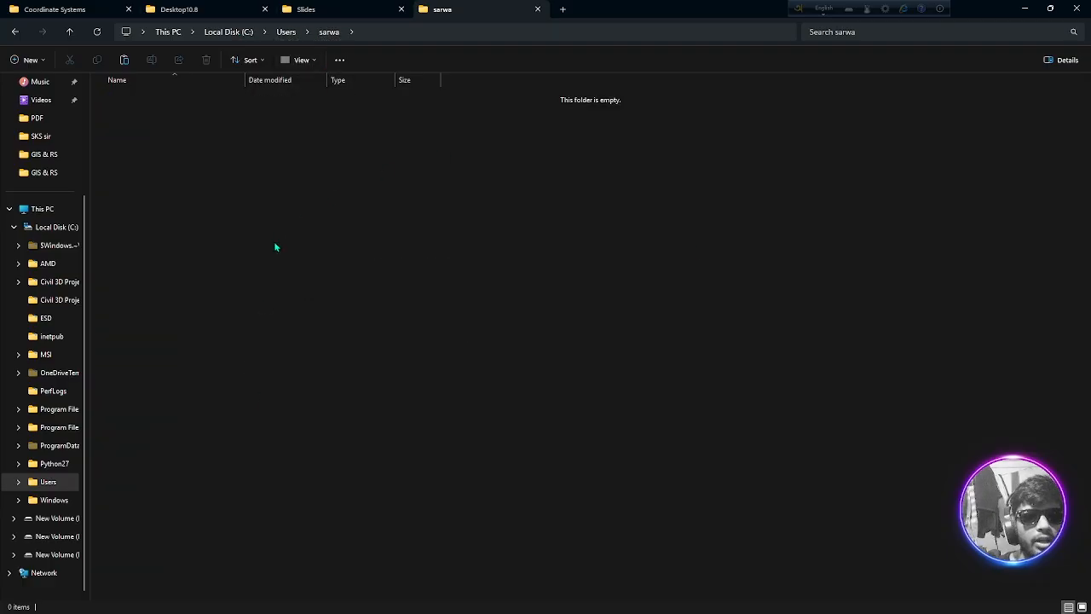
click(315, 63)
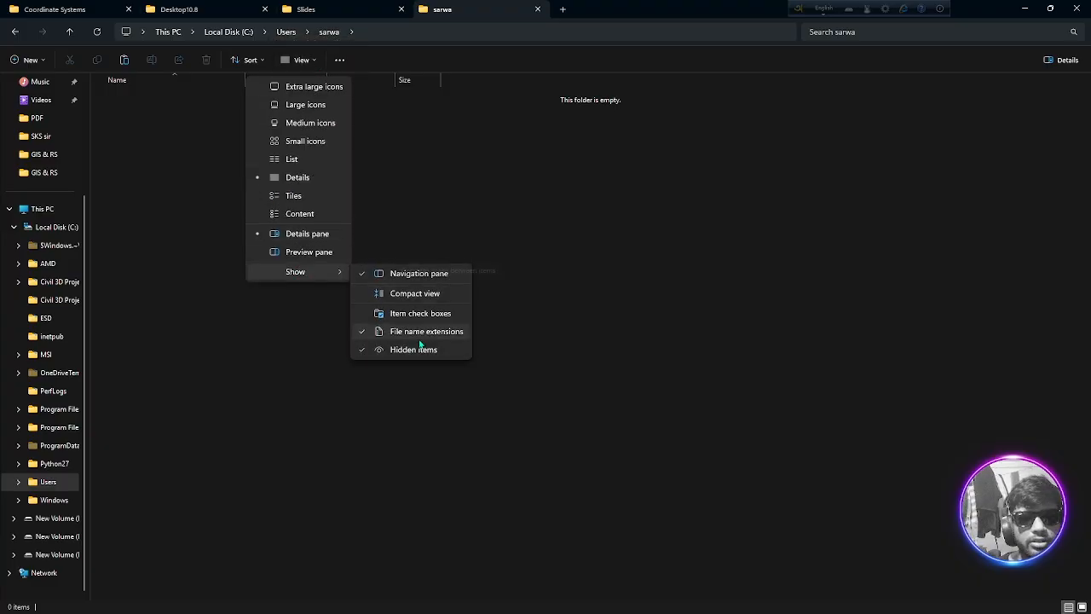
click(492, 203)
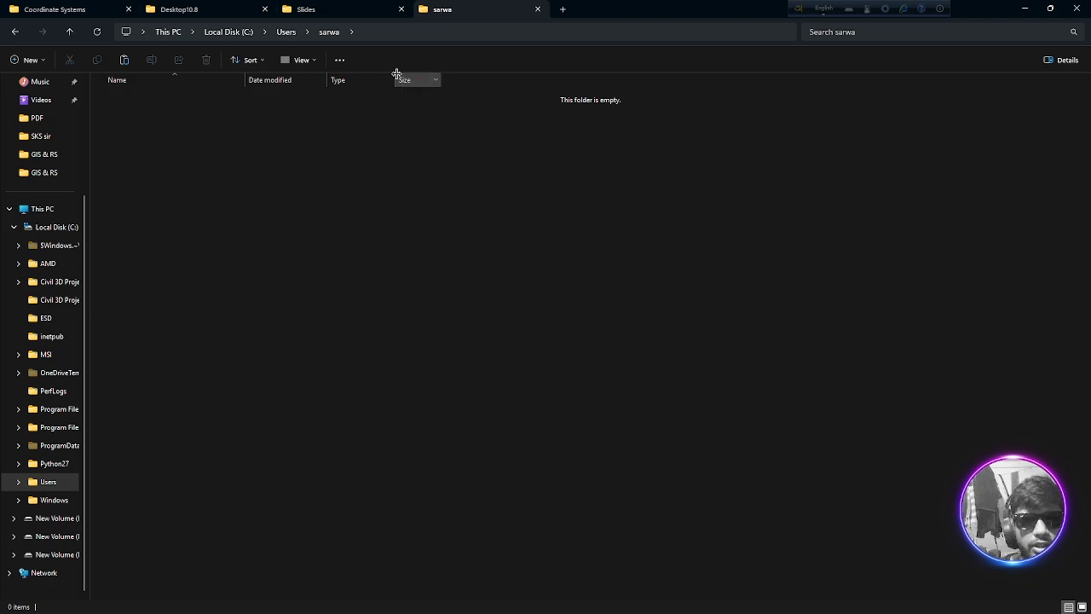
click(96, 32)
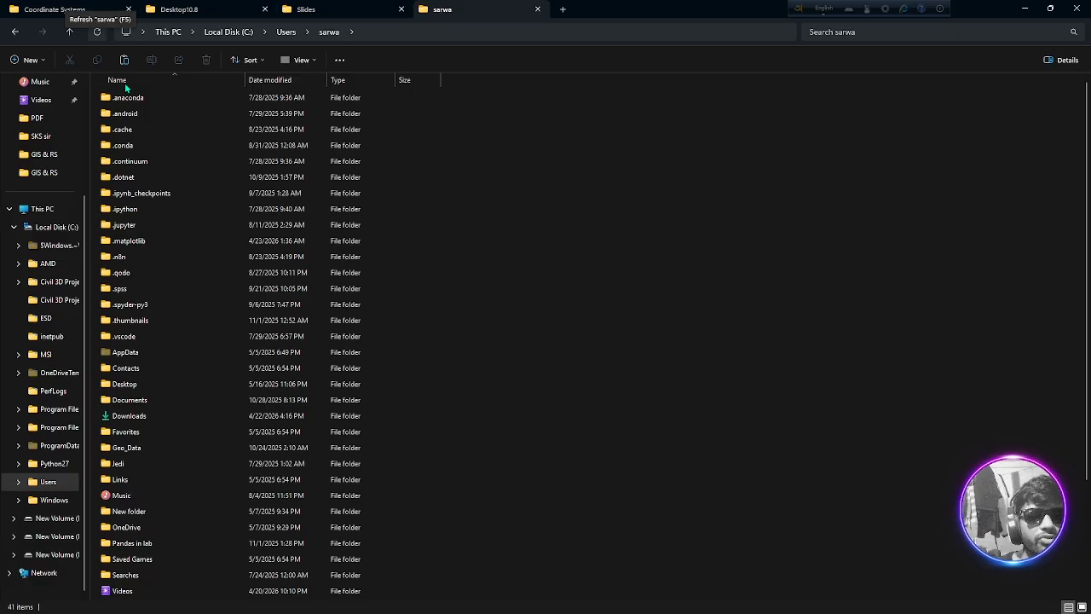
Open the Desktop10.8 folder through AppData, Roaming and ESRI in the user folder
click(137, 355)
double_click(137, 353)
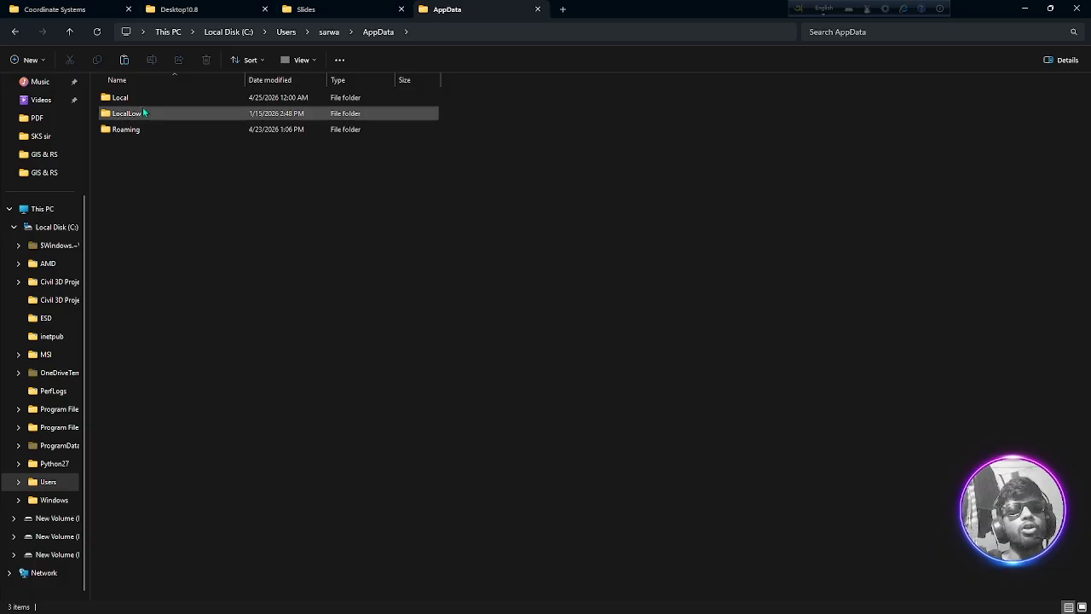
double_click(160, 128)
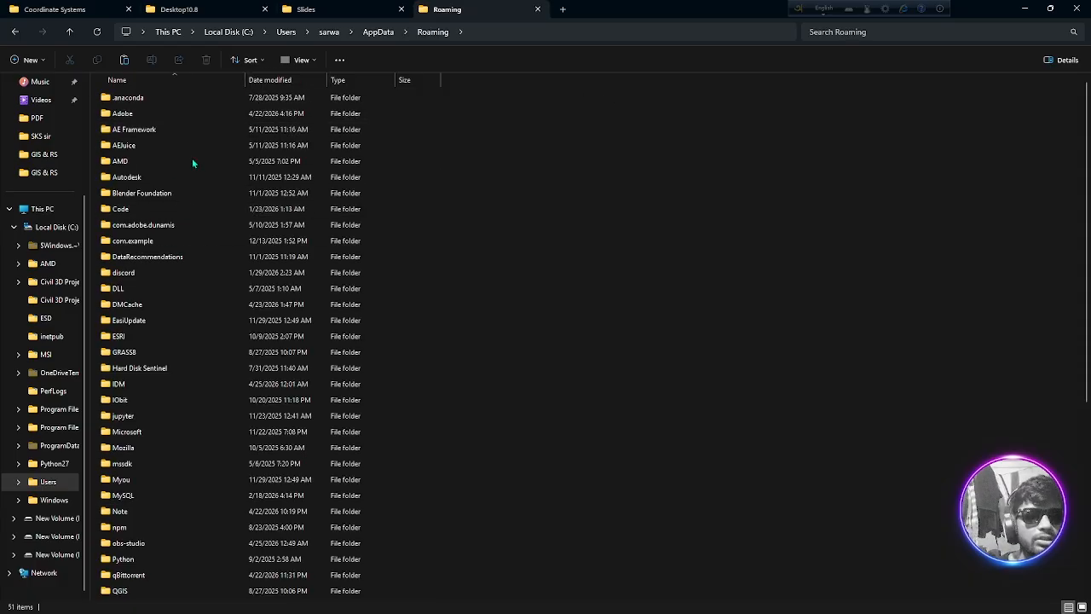
double_click(145, 339)
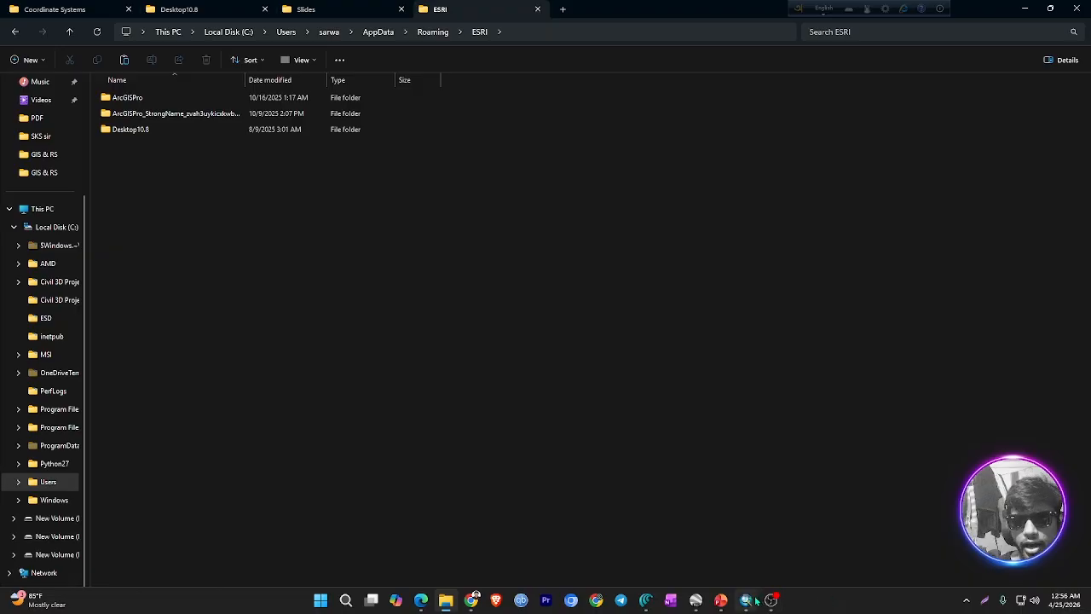
double_click(139, 131)
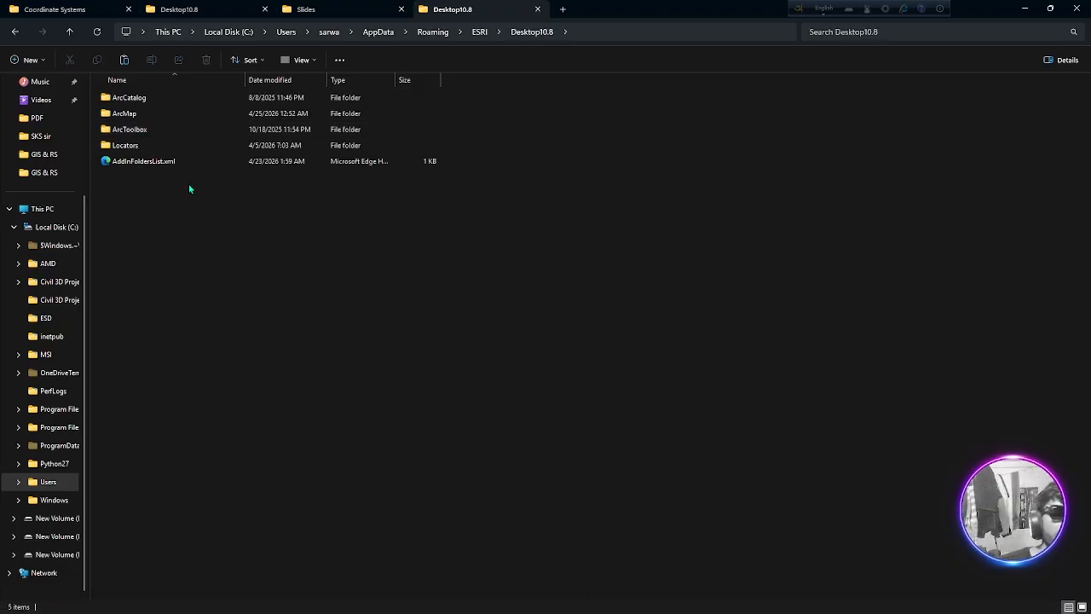
Look inside ArcToolbox's My Toolboxes folder and return to the Desktop10.8 folder
click(158, 131)
double_click(159, 131)
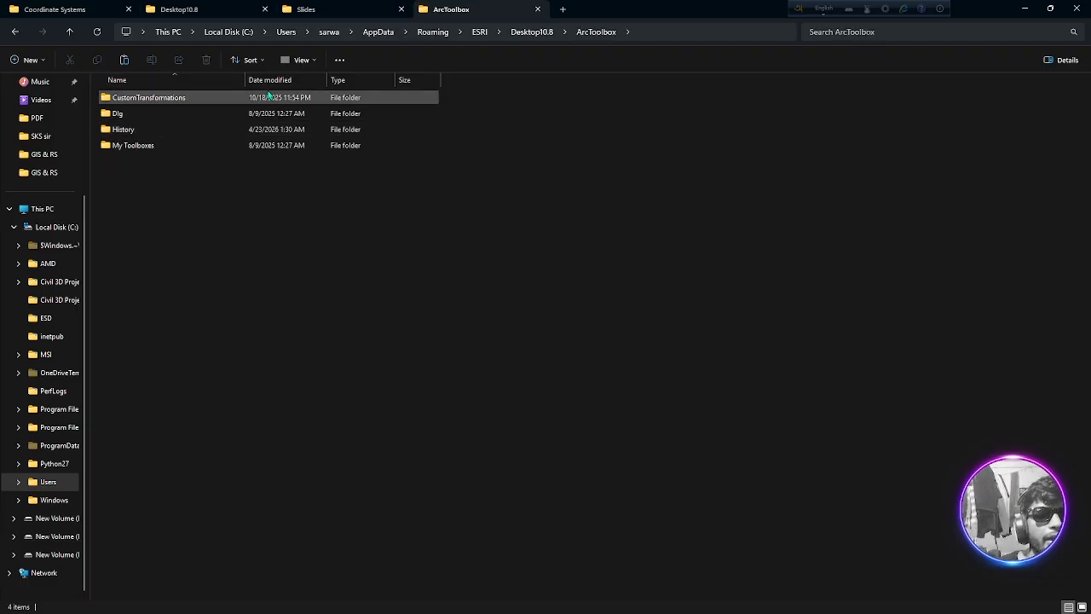
double_click(157, 144)
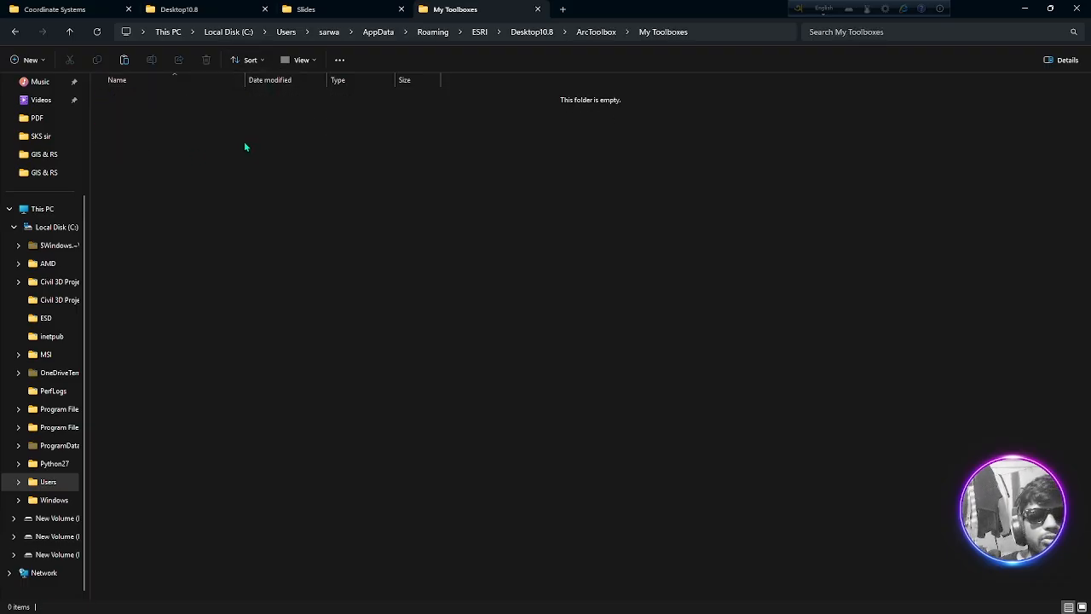
click(70, 31)
click(69, 31)
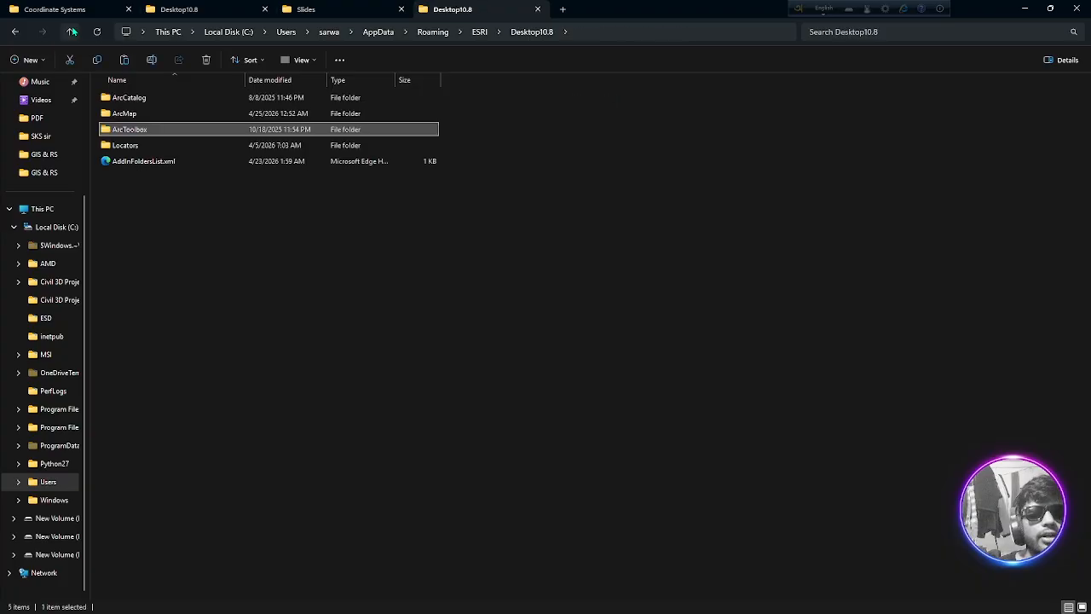
Open the Coordinate Systems folder inside ArcMap and compare its files with the source Coordinate Systems folder in NECESSARY_FILES
double_click(132, 113)
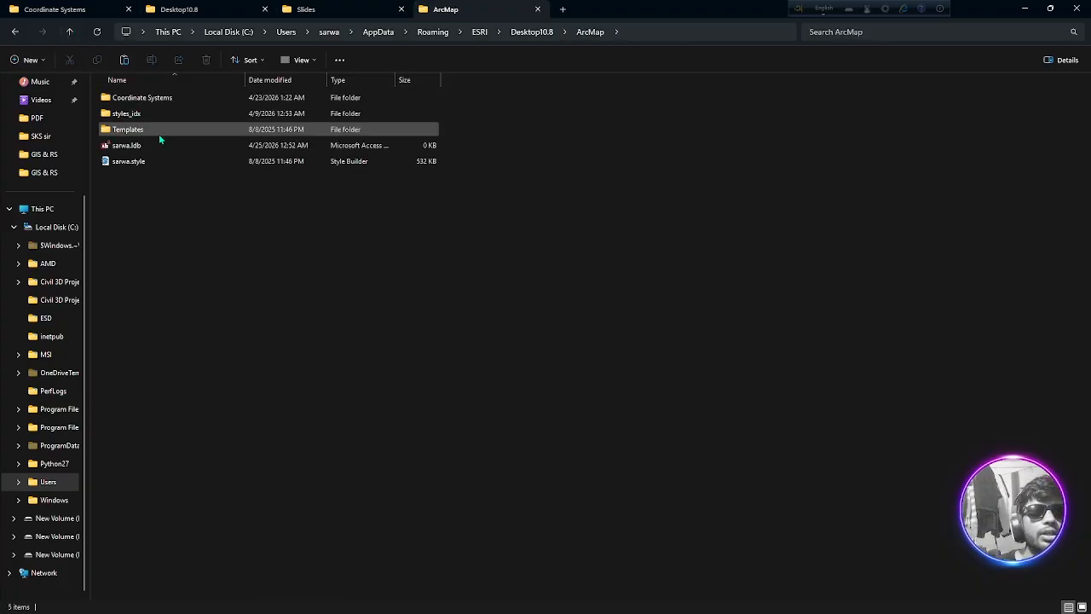
double_click(160, 99)
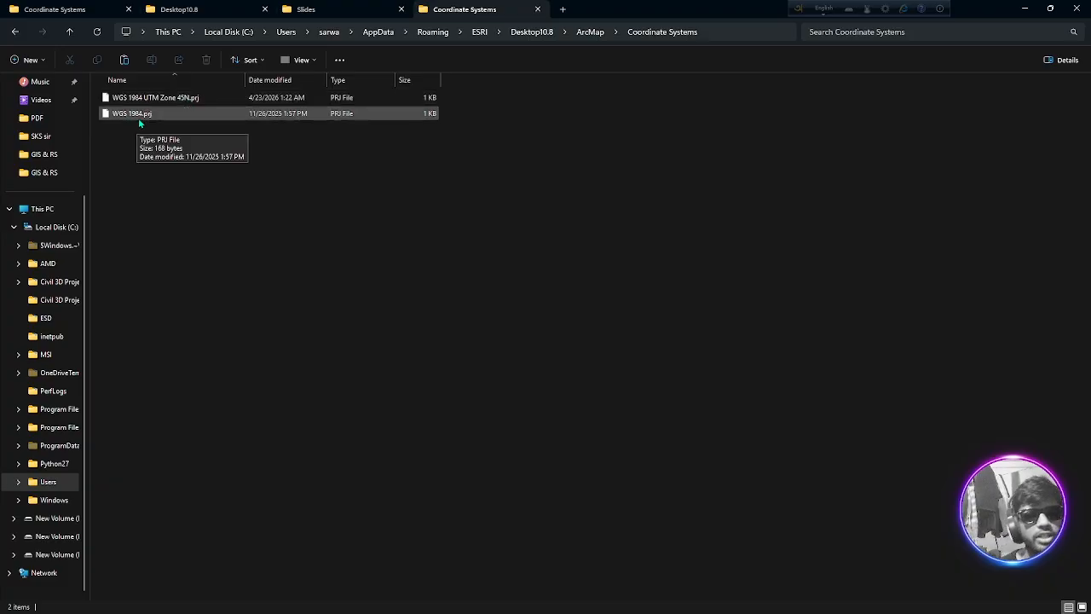
click(55, 9)
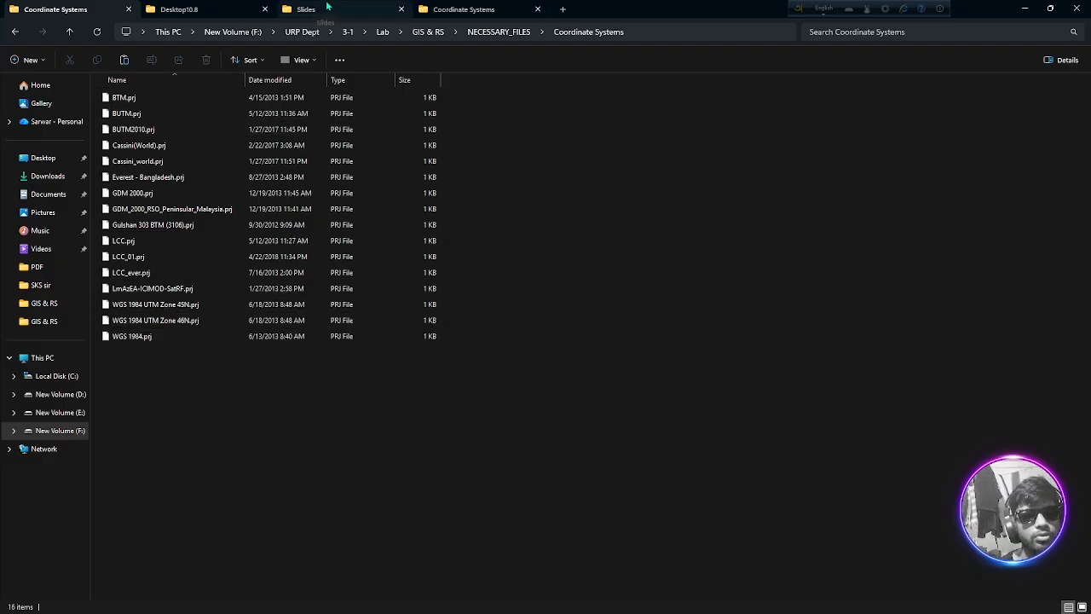
click(464, 10)
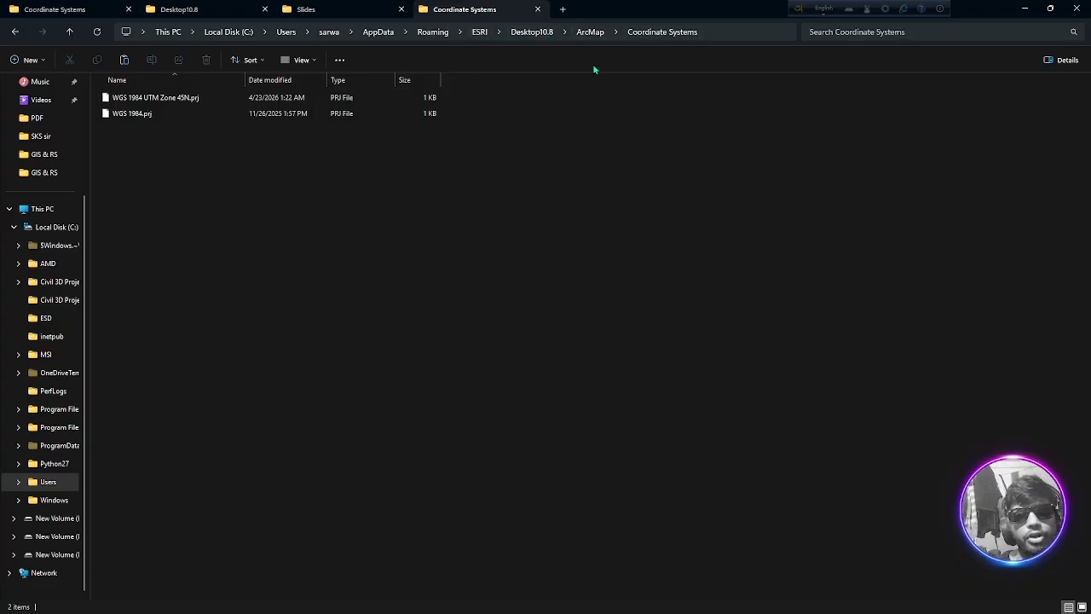
Paste the copied PRJ files into ArcMap's Coordinate Systems folder, replacing the files with the same names, and minimize the file window
right_click(301, 172)
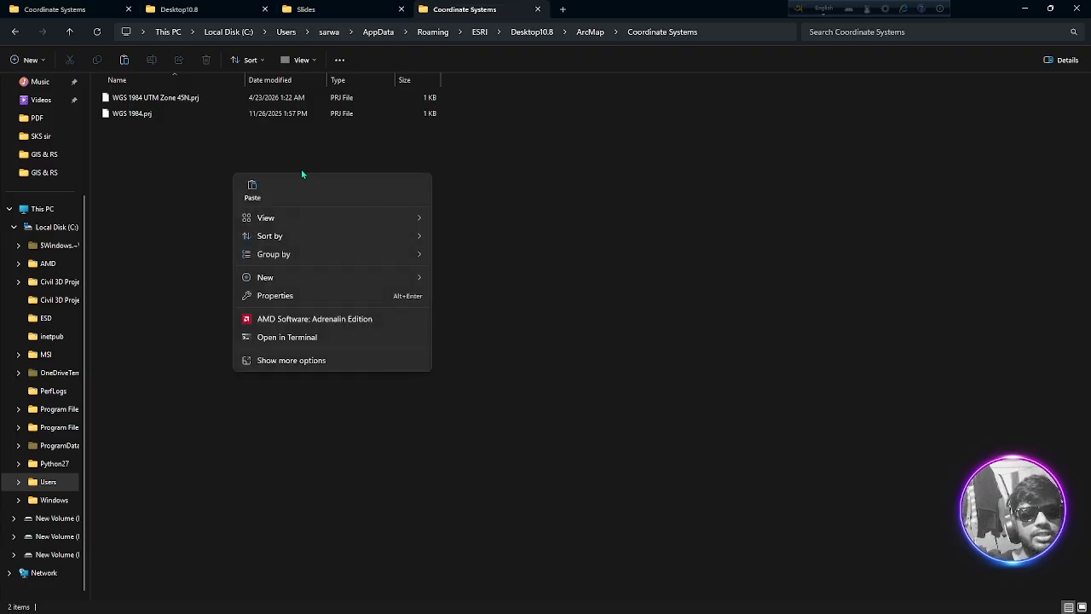
click(261, 182)
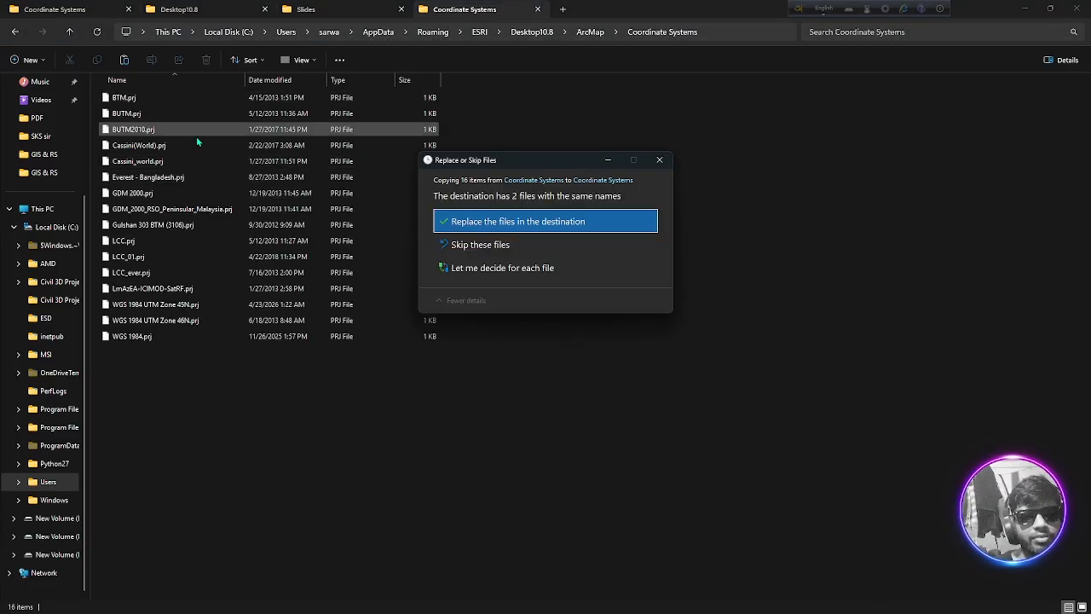
click(485, 222)
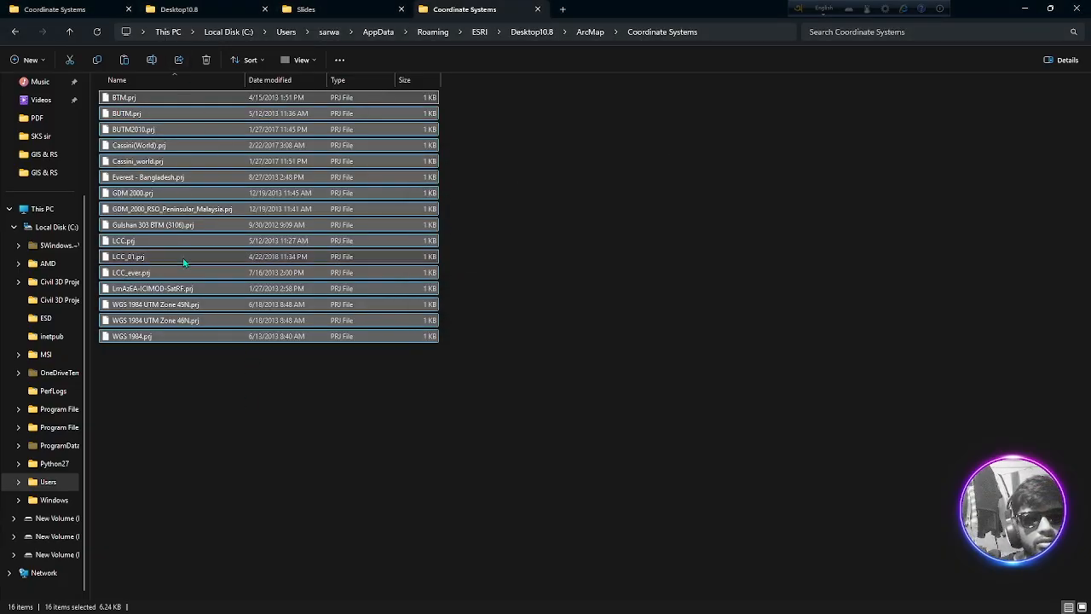
click(1024, 8)
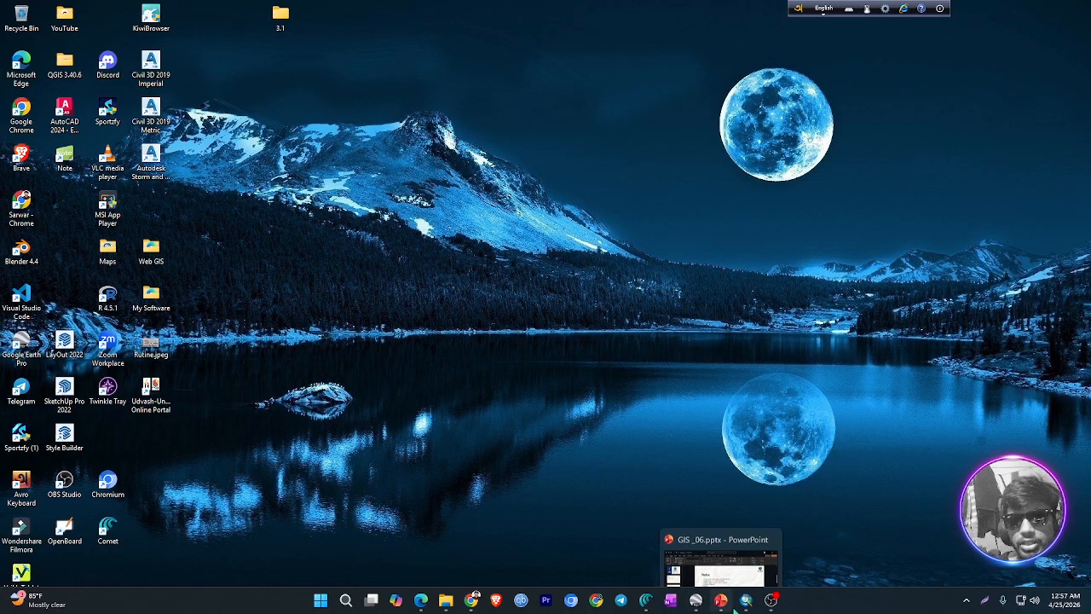
Switch to ArcMap and check the coordinate system entry in the sundarbans layer's source properties
click(698, 598)
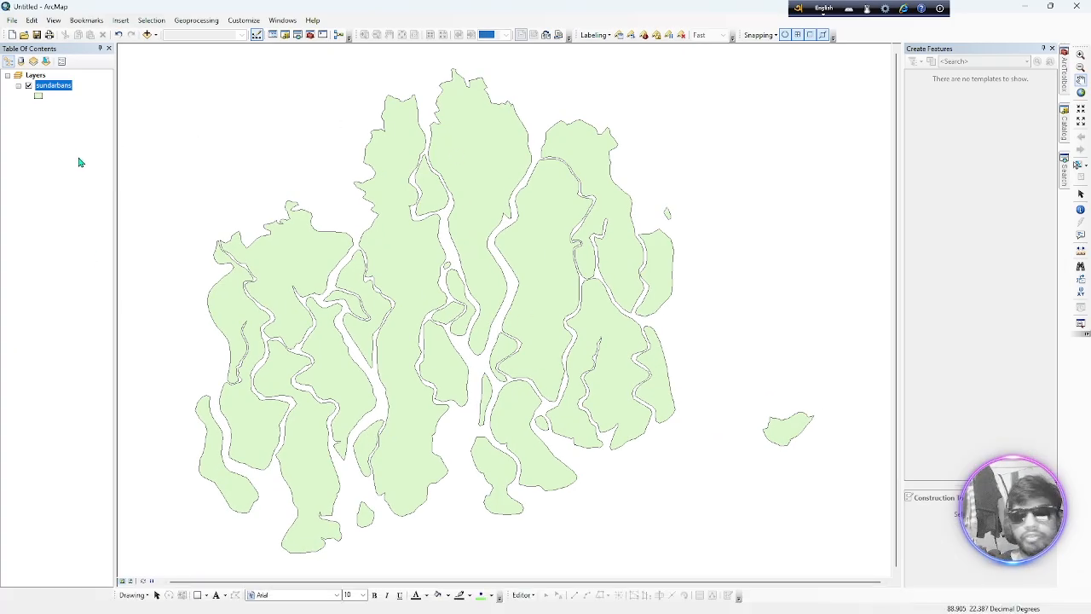
right_click(51, 87)
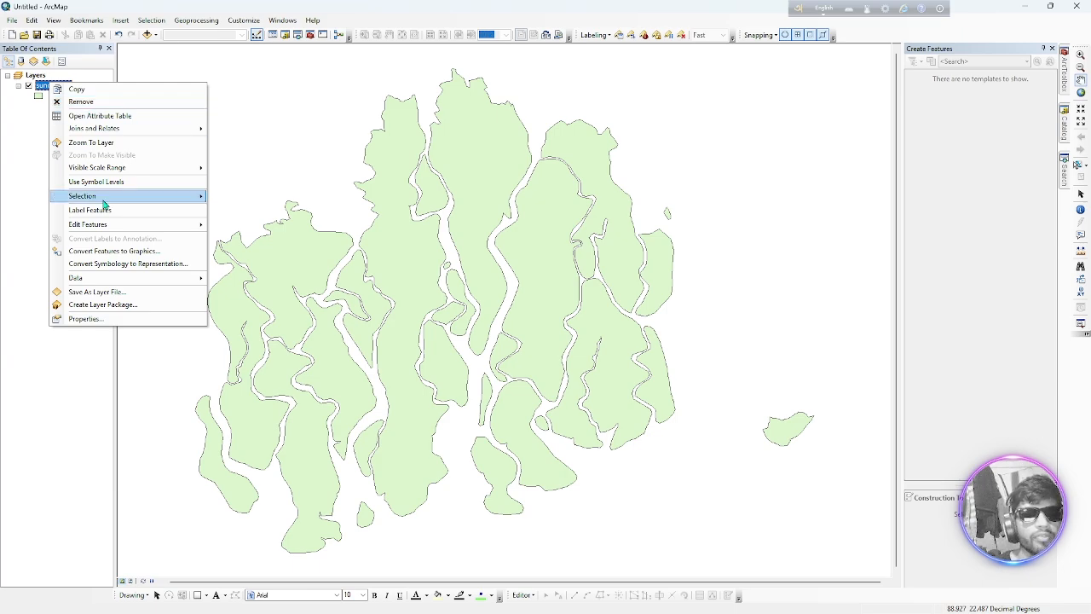
mouse_move(122, 229)
click(86, 318)
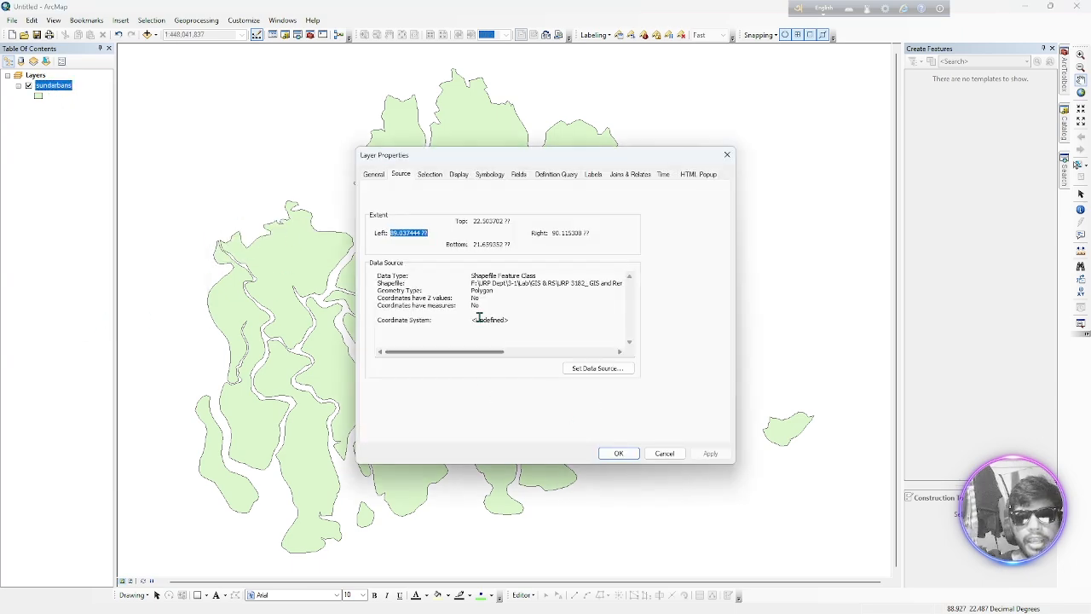
scroll(485, 318, right, 1)
scroll(421, 335, left, 1)
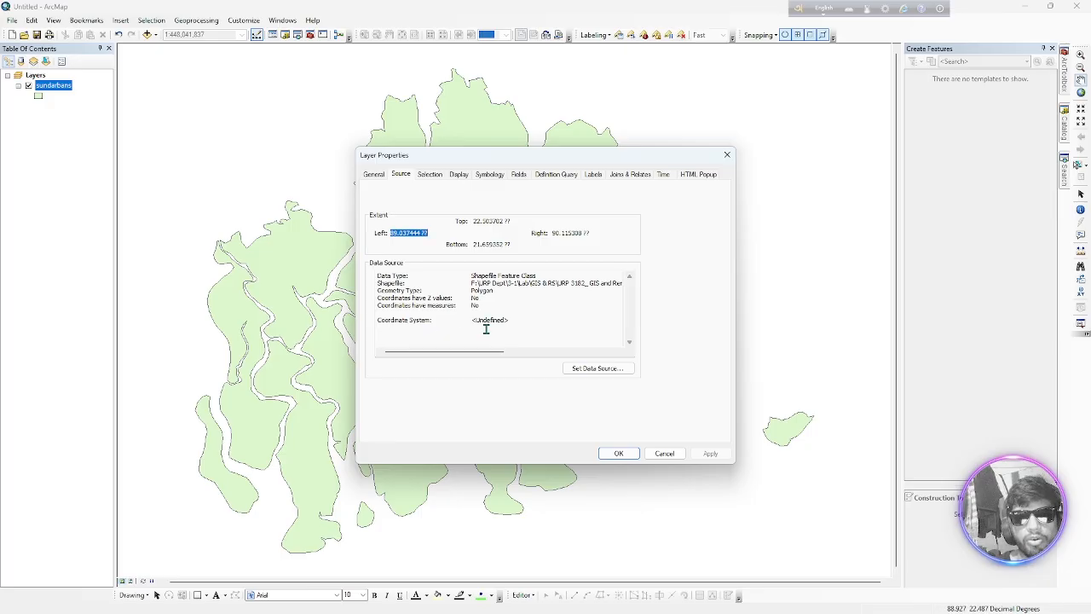
drag(487, 322, 600, 323)
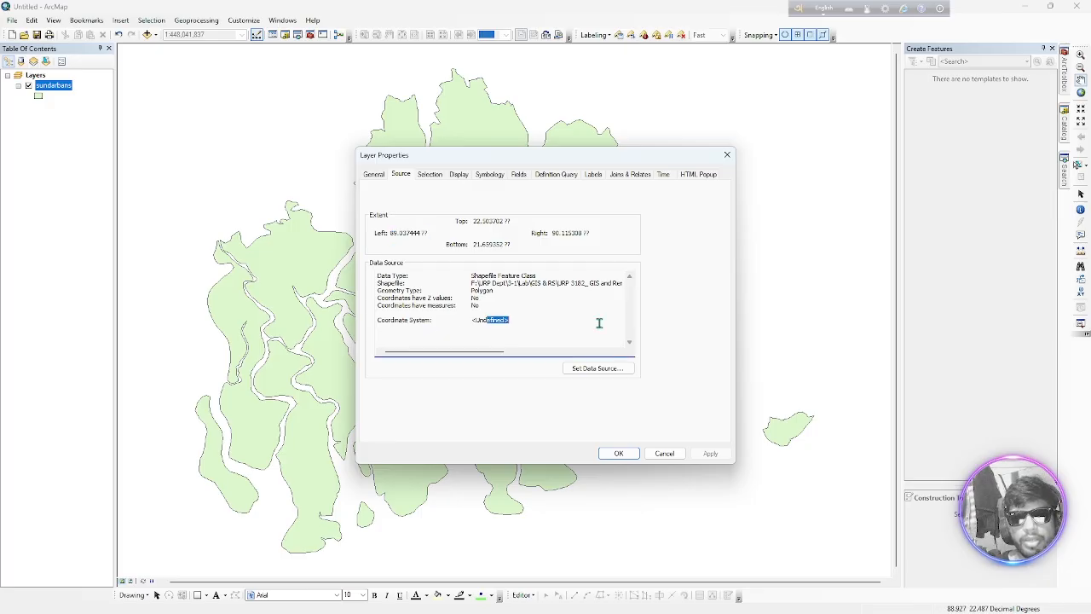
click(468, 324)
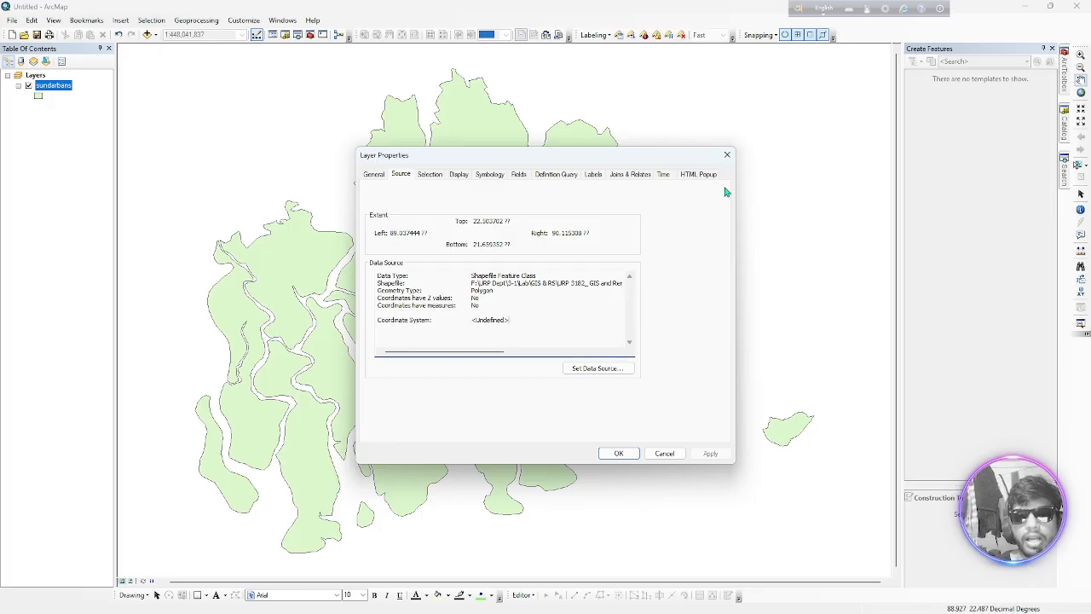
click(728, 154)
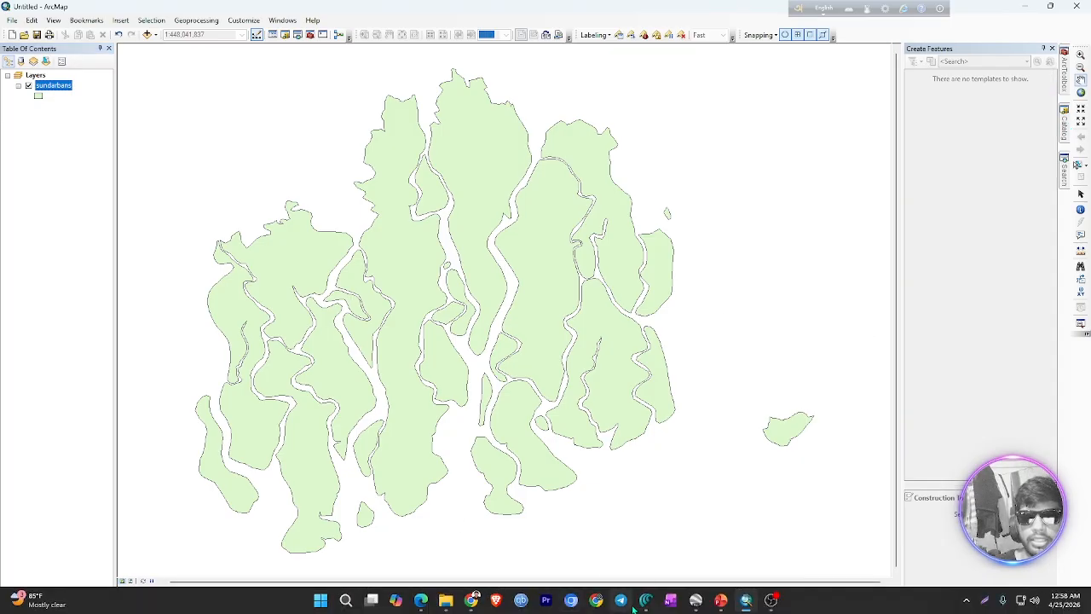
Switch to the GIS_06.pptx presentation, colour the "Define Project" topic red on the Topics slide, and return to ArcMap
click(721, 533)
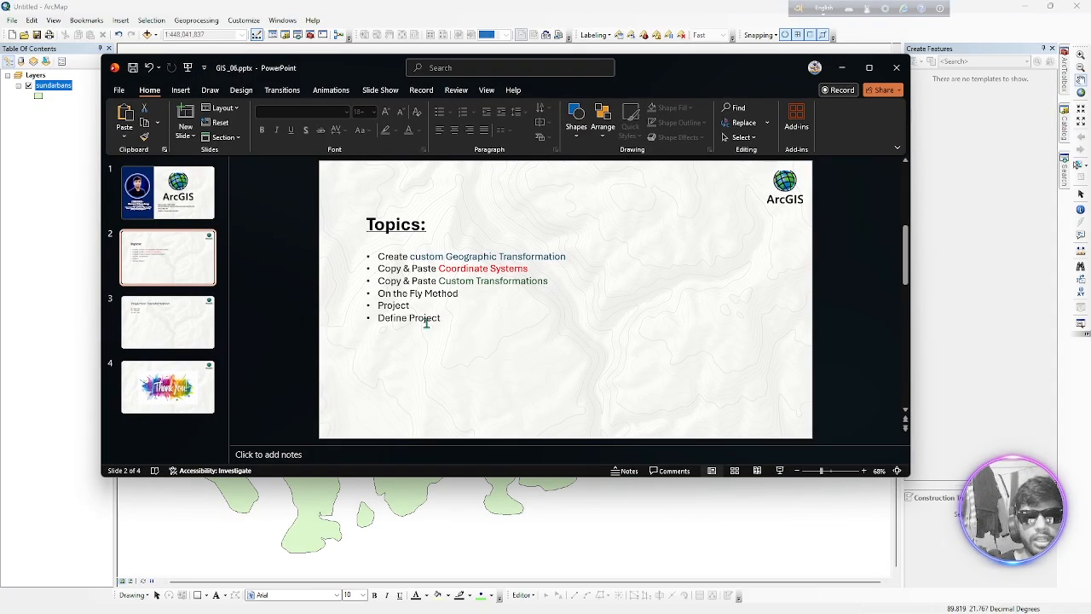
drag(378, 316, 447, 317)
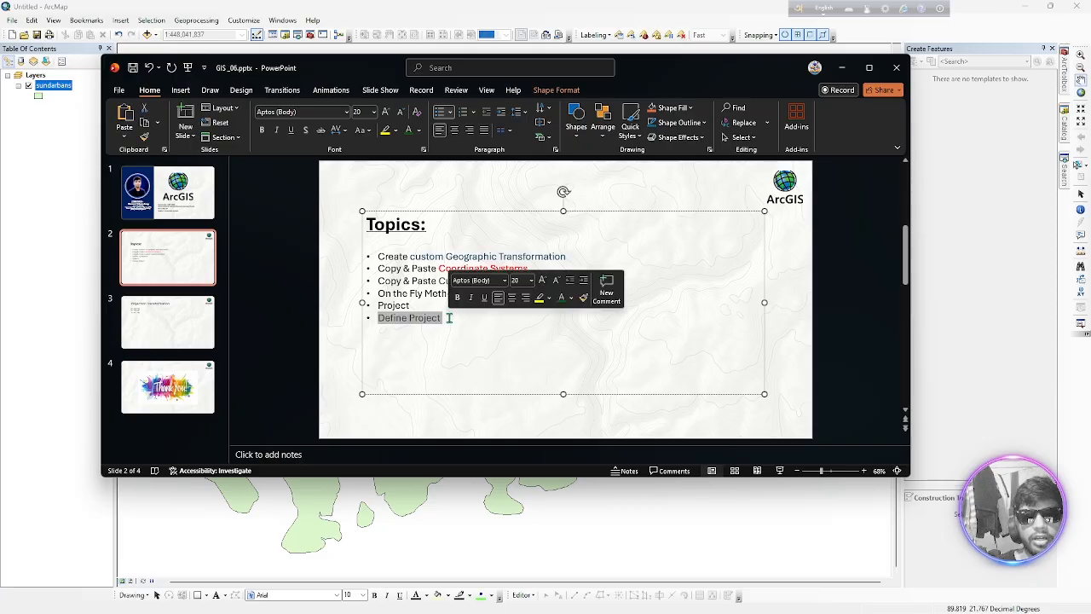
click(570, 298)
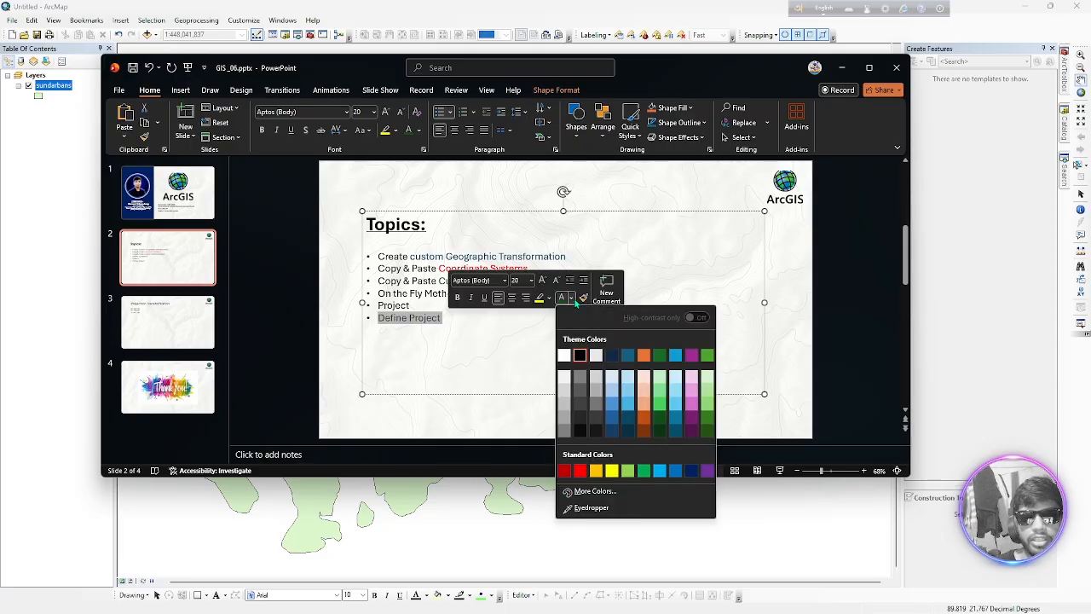
click(580, 474)
click(467, 375)
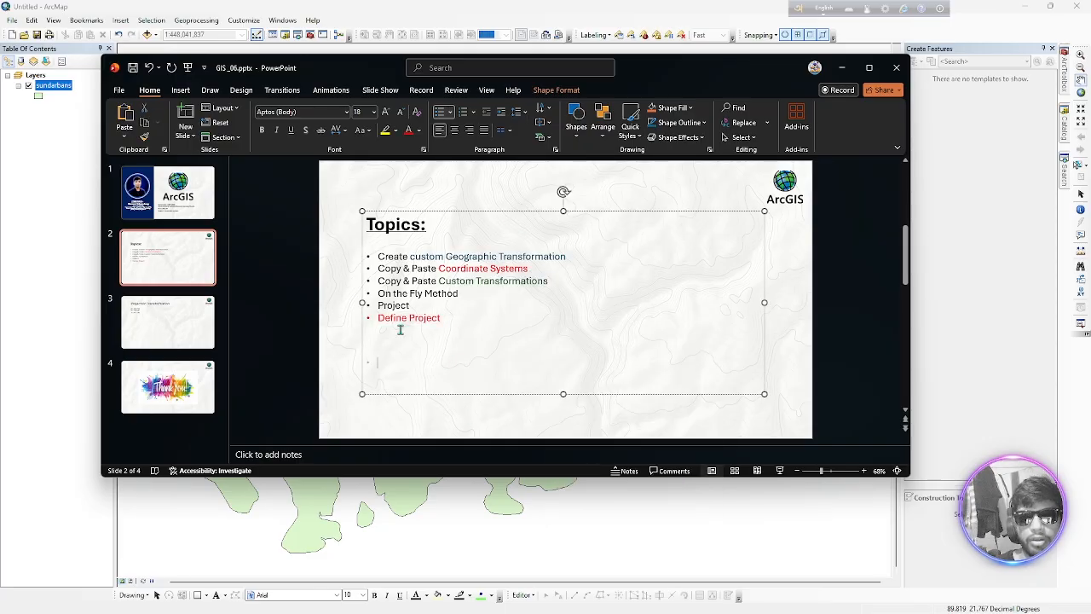
click(841, 67)
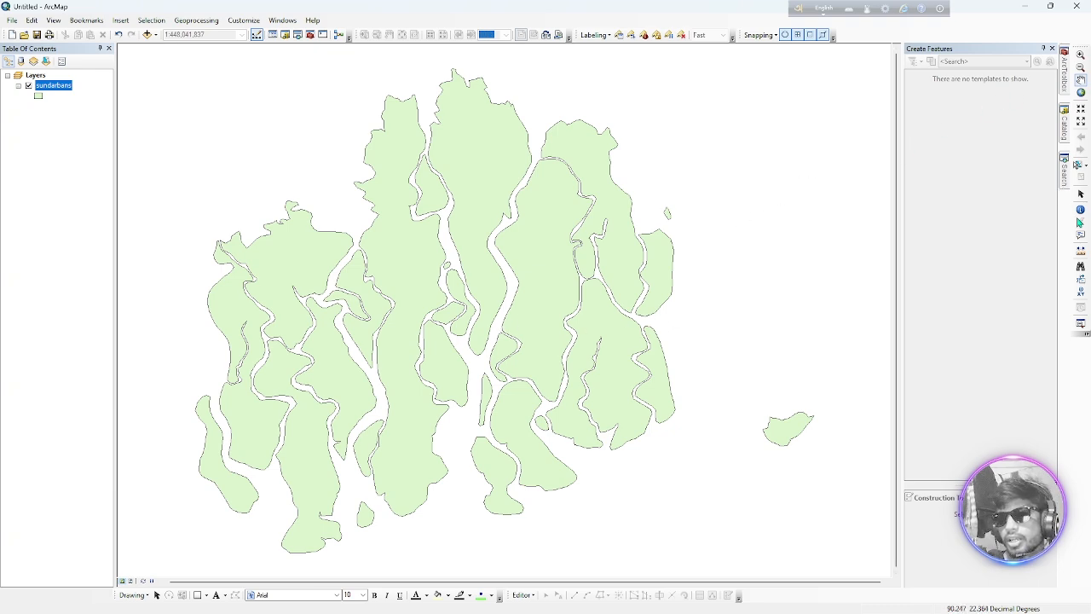
Search for "define project", open the Data Management Define Projection tool, and set sundarbans as the input dataset
click(1064, 182)
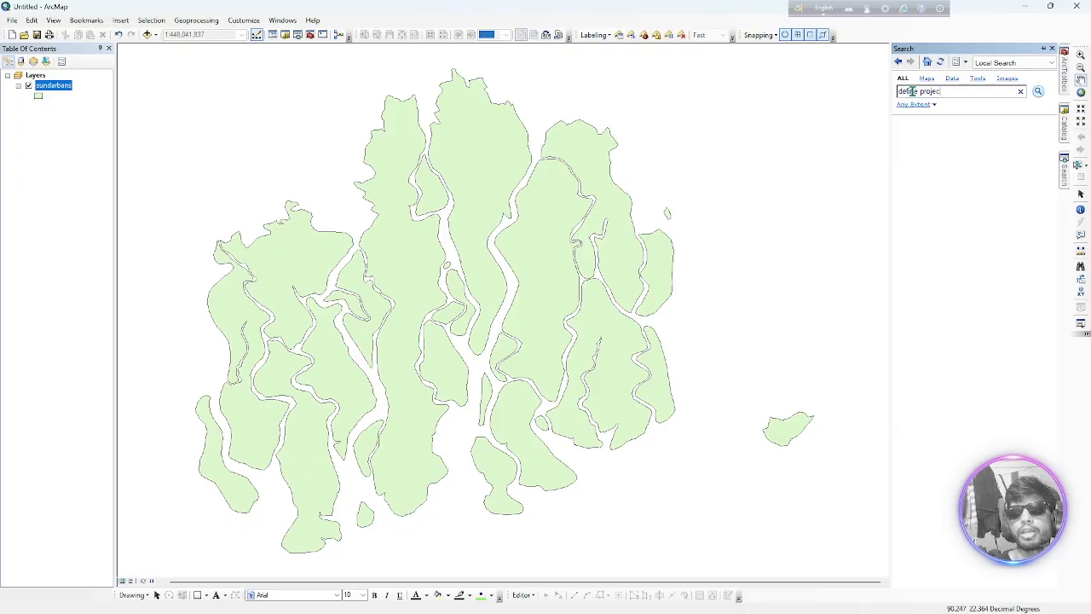
key(Return)
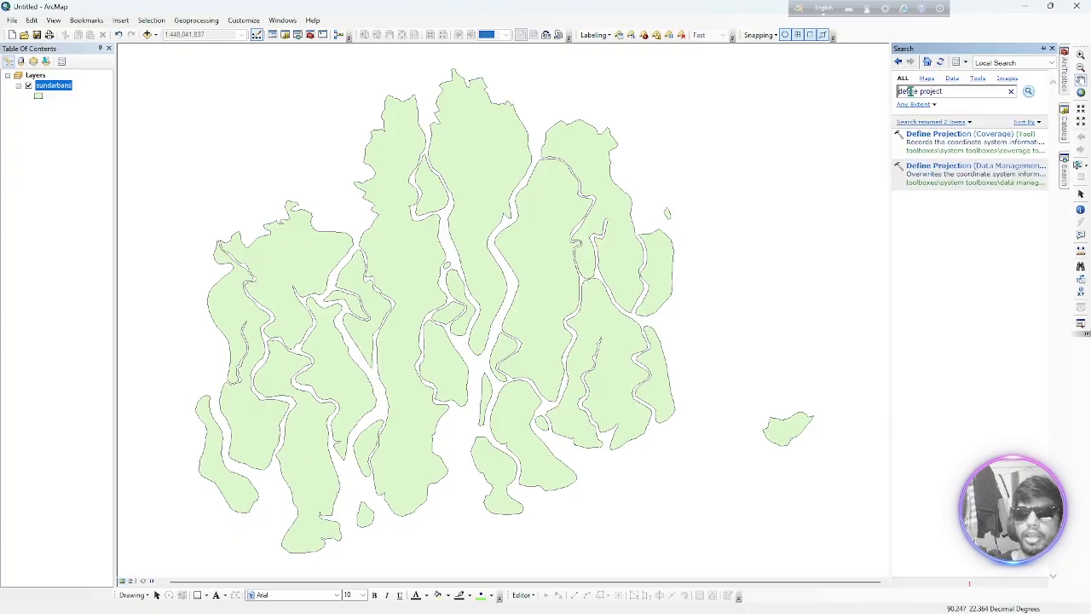
click(972, 183)
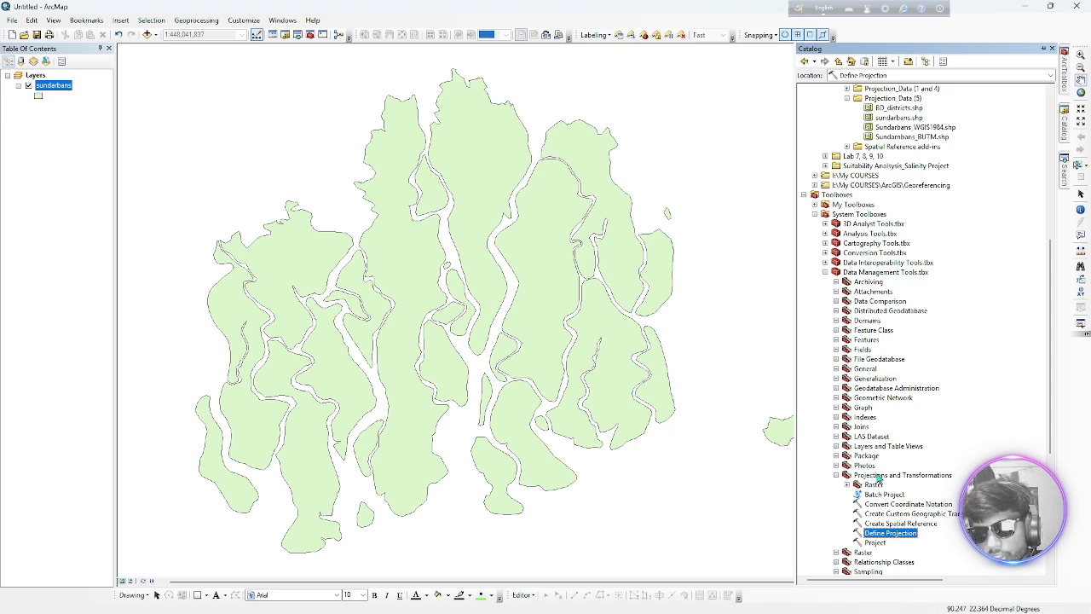
double_click(887, 534)
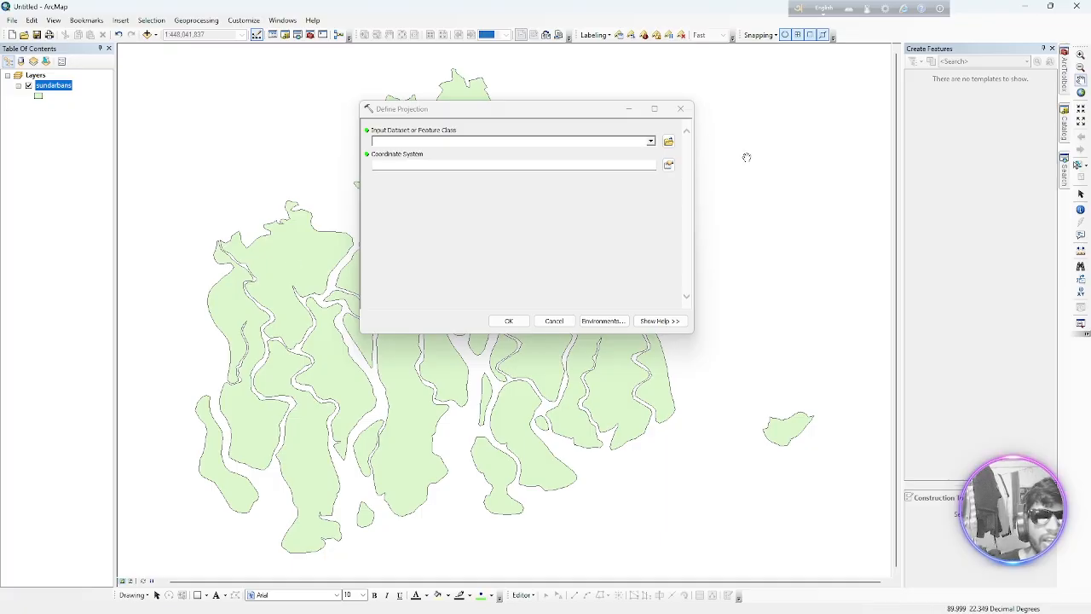
click(651, 141)
click(411, 157)
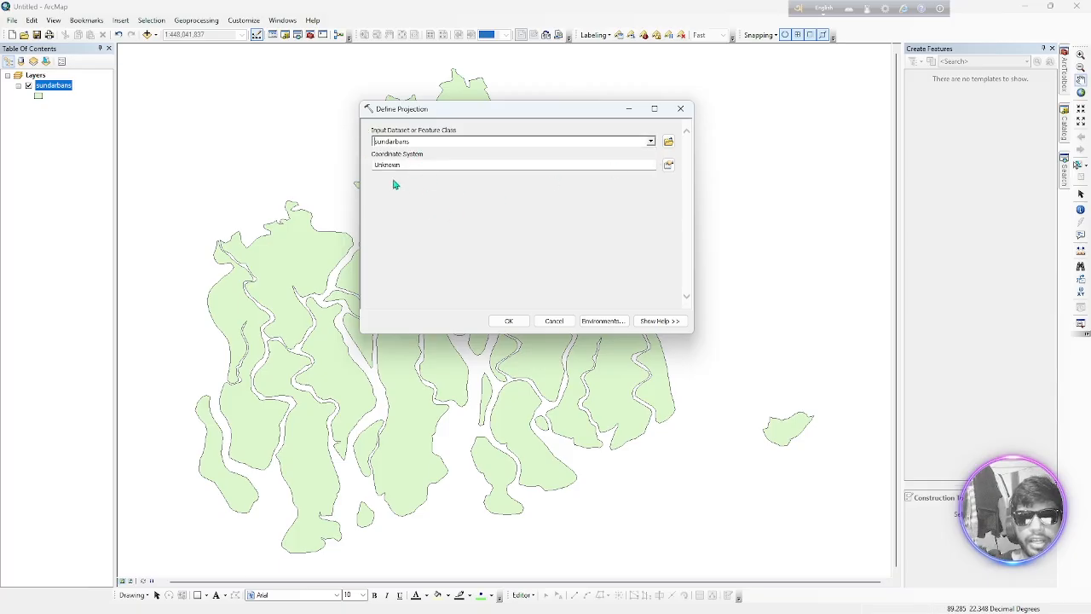
Open the coordinate system choices for Define Projection and compare the Favorites with the PRJ files in the Coordinate Systems folder
click(668, 164)
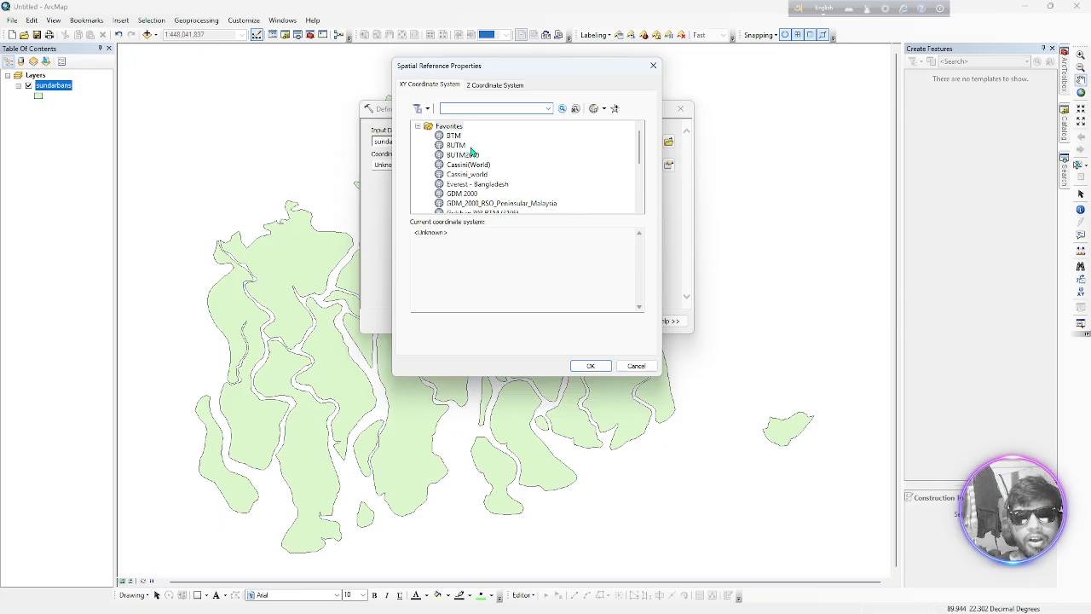
scroll(471, 151, down, 4)
scroll(482, 162, up, 4)
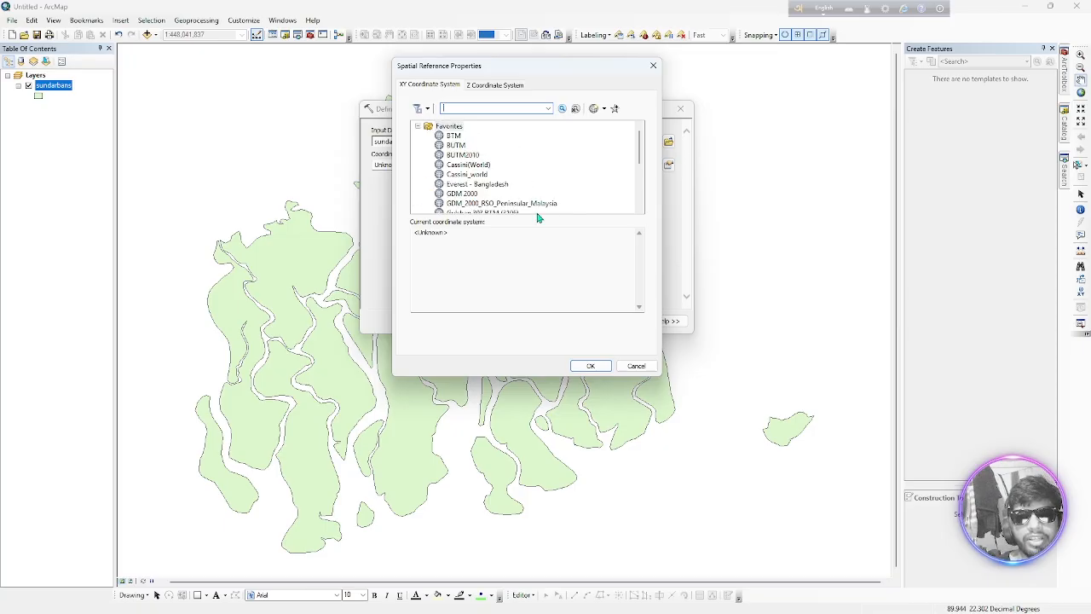
click(445, 600)
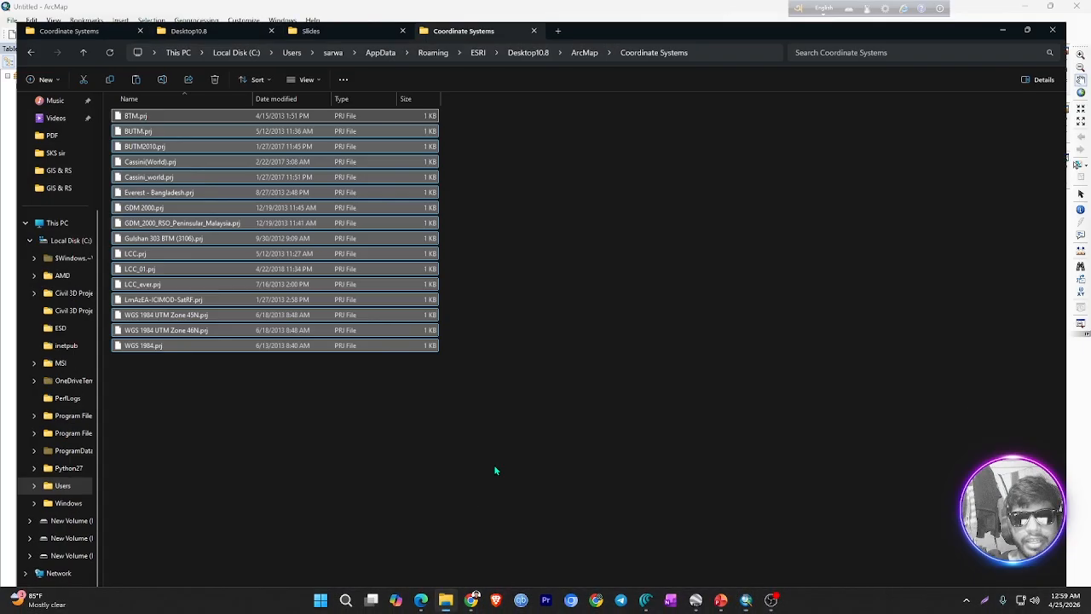
key(F11)
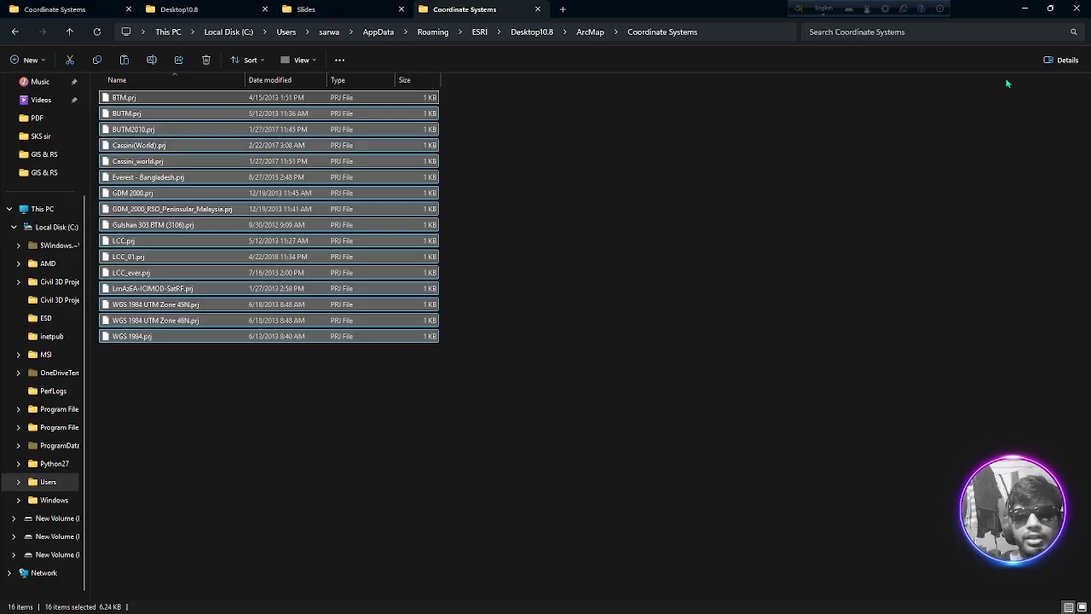
click(1024, 8)
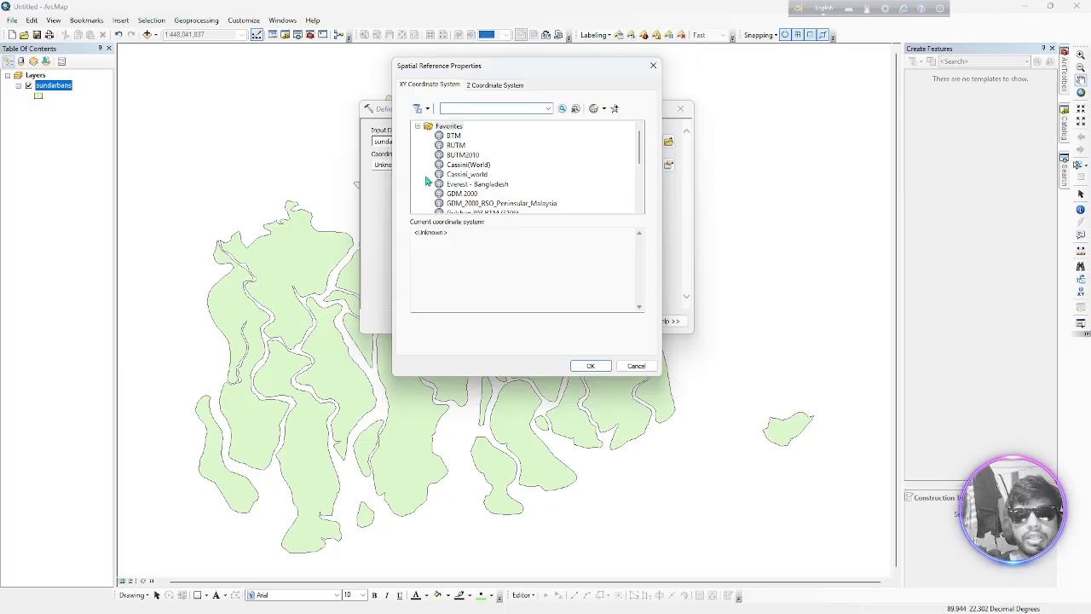
Choose BTM from Favorites as the coordinate system, run Define Projection, and open the sundarbans layer's source properties
scroll(474, 181, down, 5)
scroll(472, 189, up, 5)
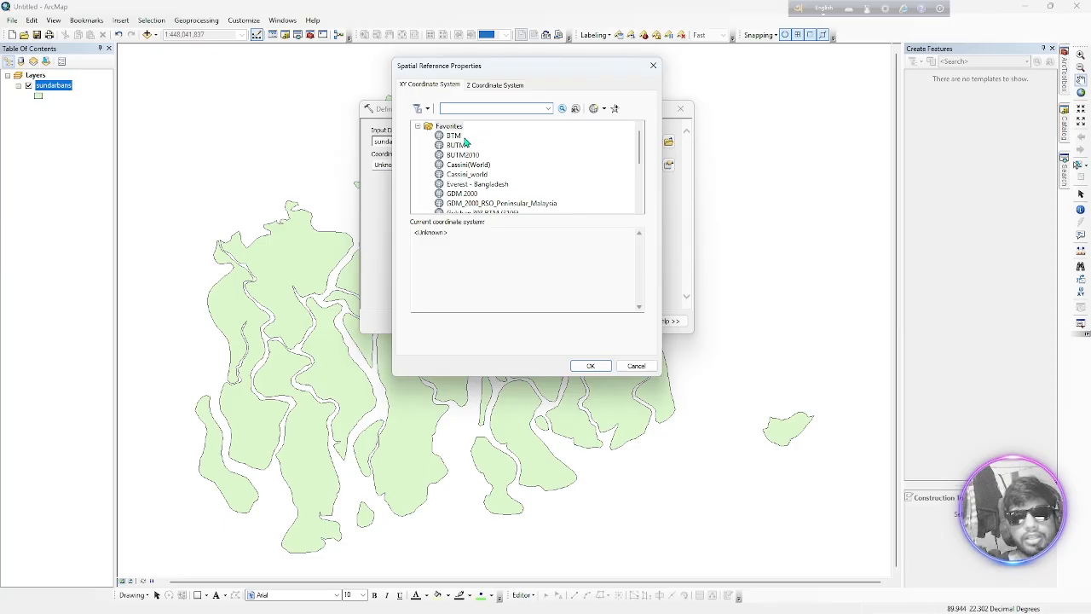
click(454, 136)
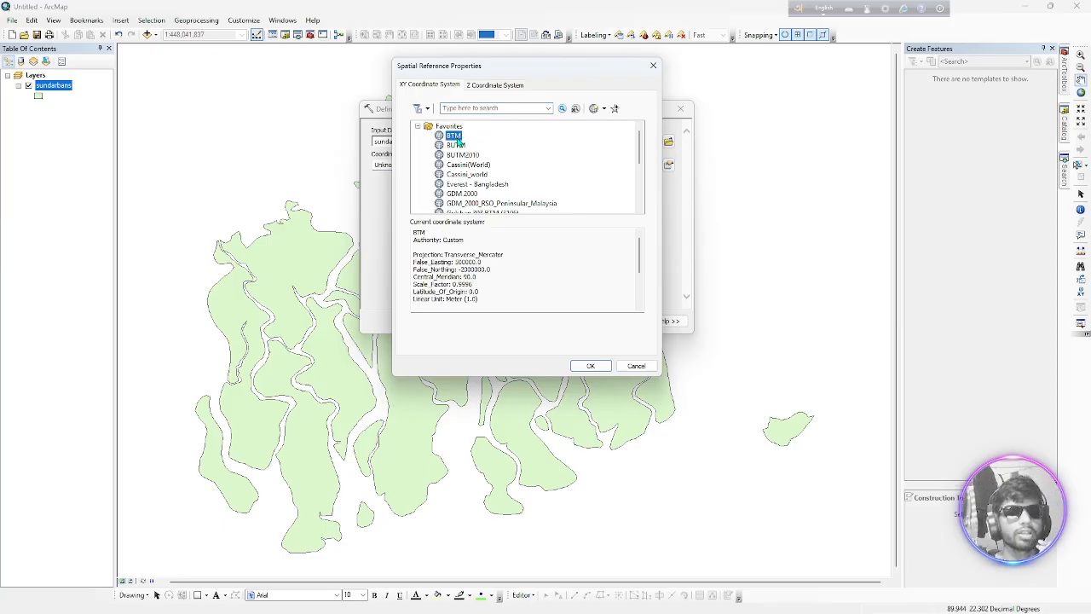
click(590, 365)
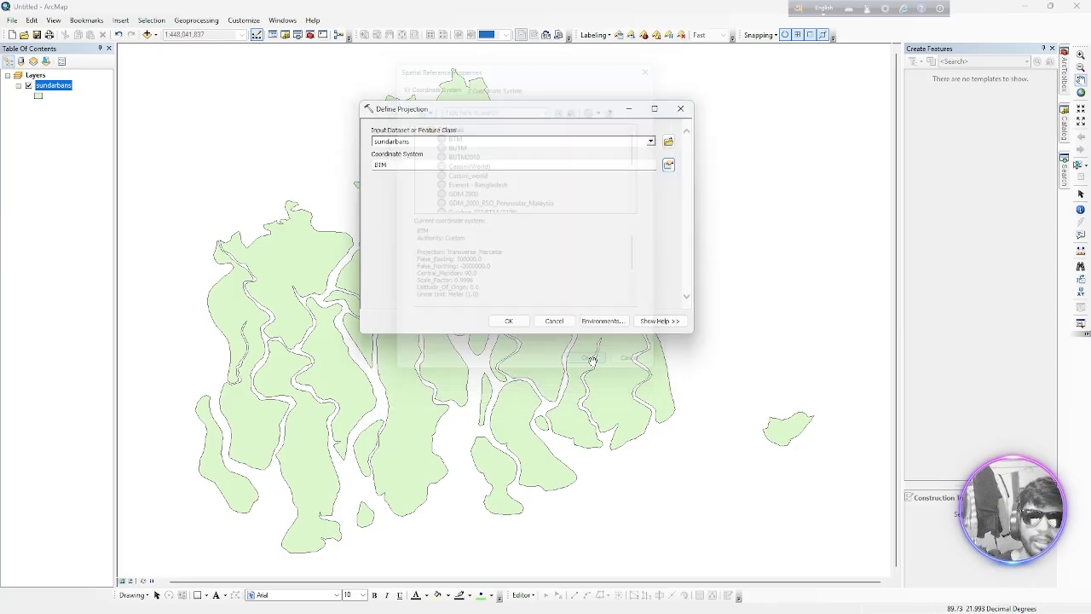
click(516, 323)
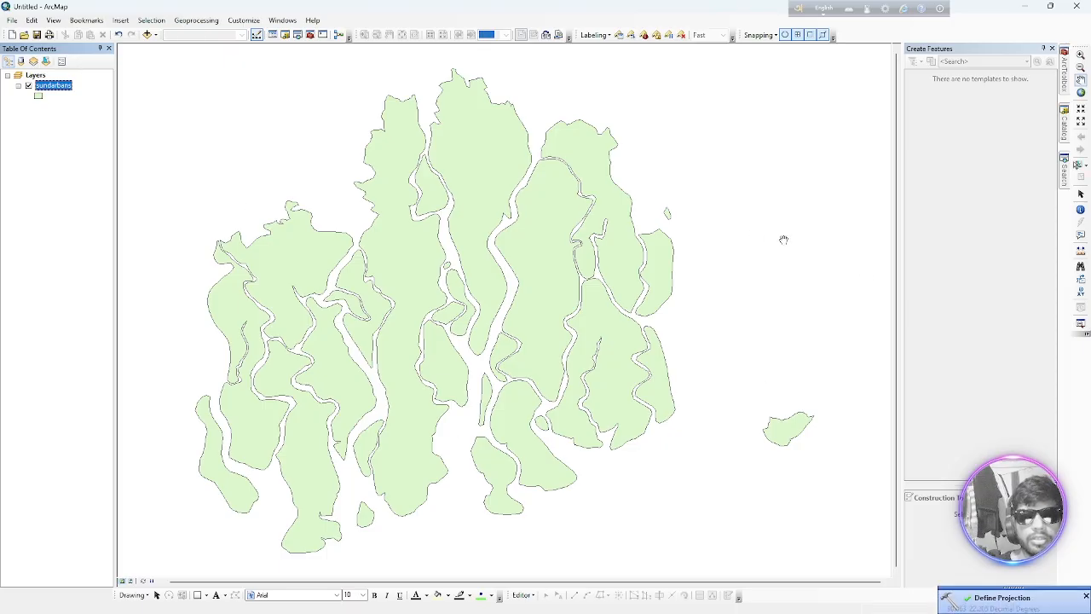
double_click(62, 87)
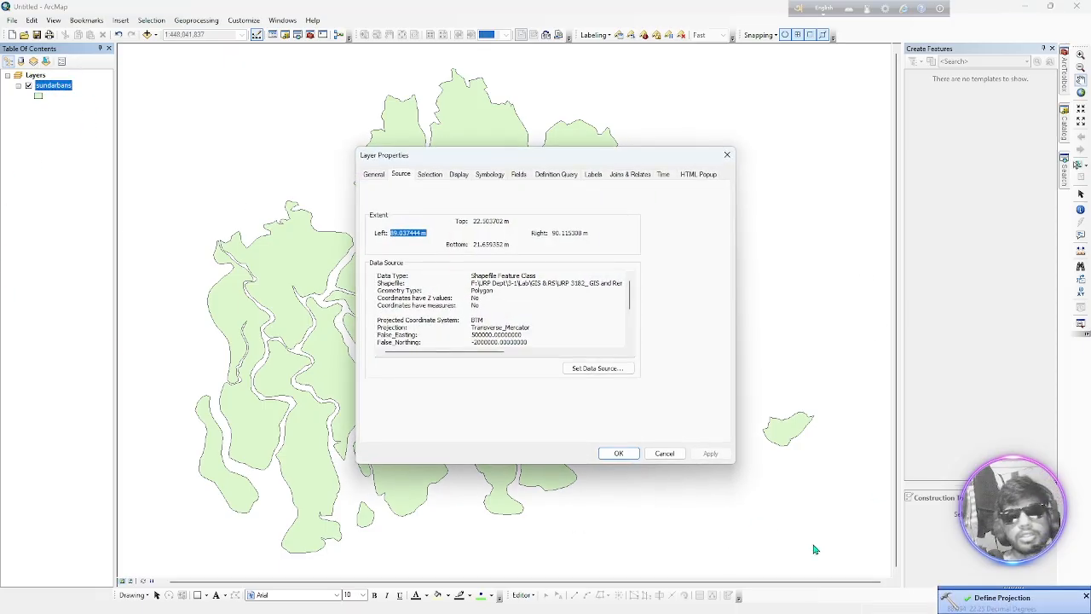
Examine the sundarbans layer's projected coordinate system, projection, false easting and northing, scale factor and geographic coordinate system, and close the layer properties
scroll(470, 328, down, 2)
scroll(479, 331, up, 2)
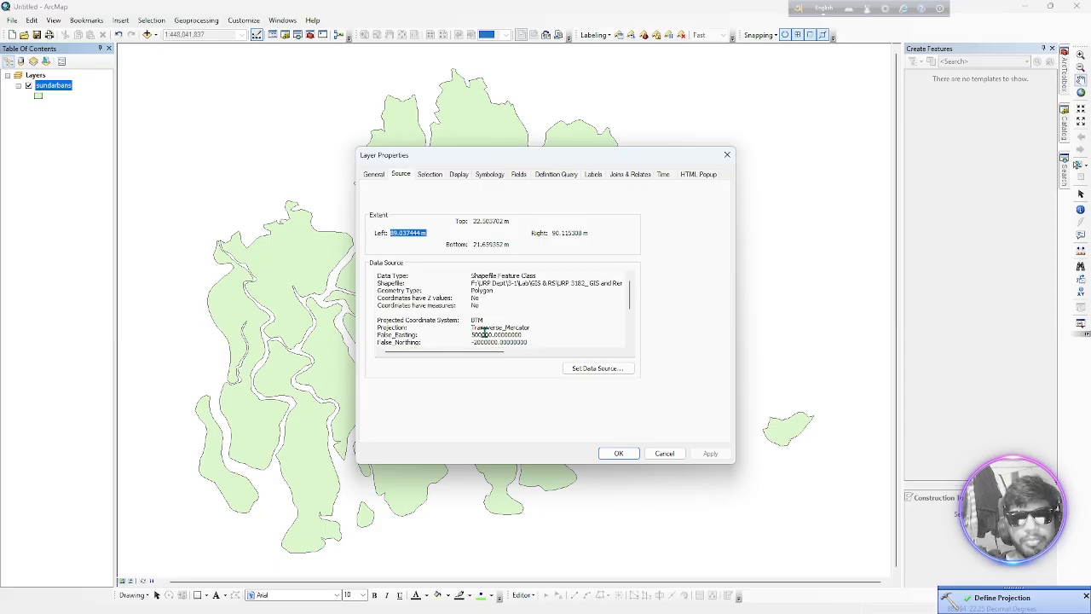
double_click(471, 320)
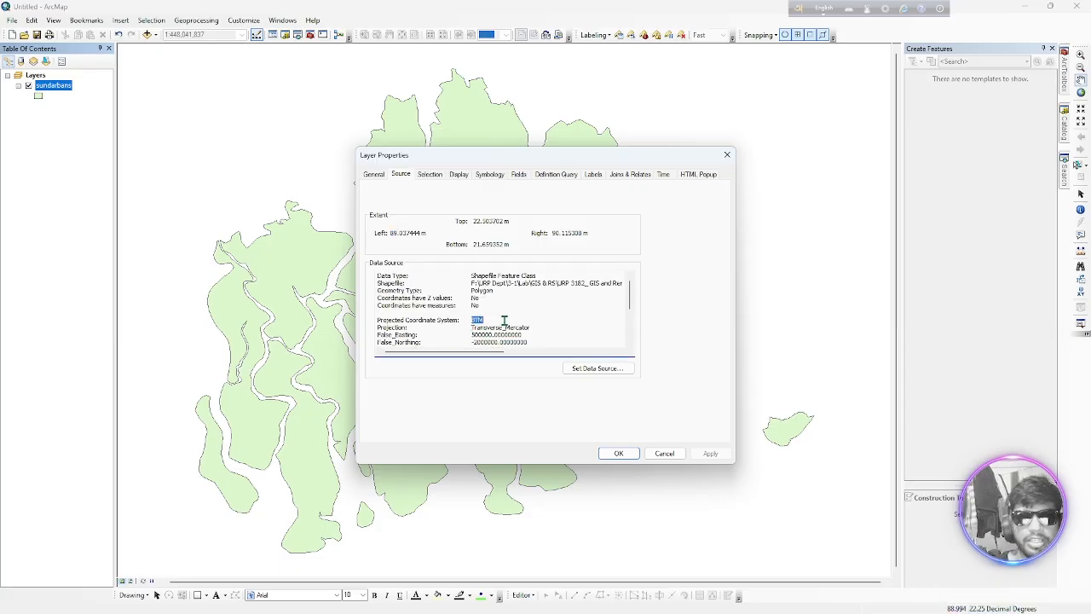
double_click(474, 328)
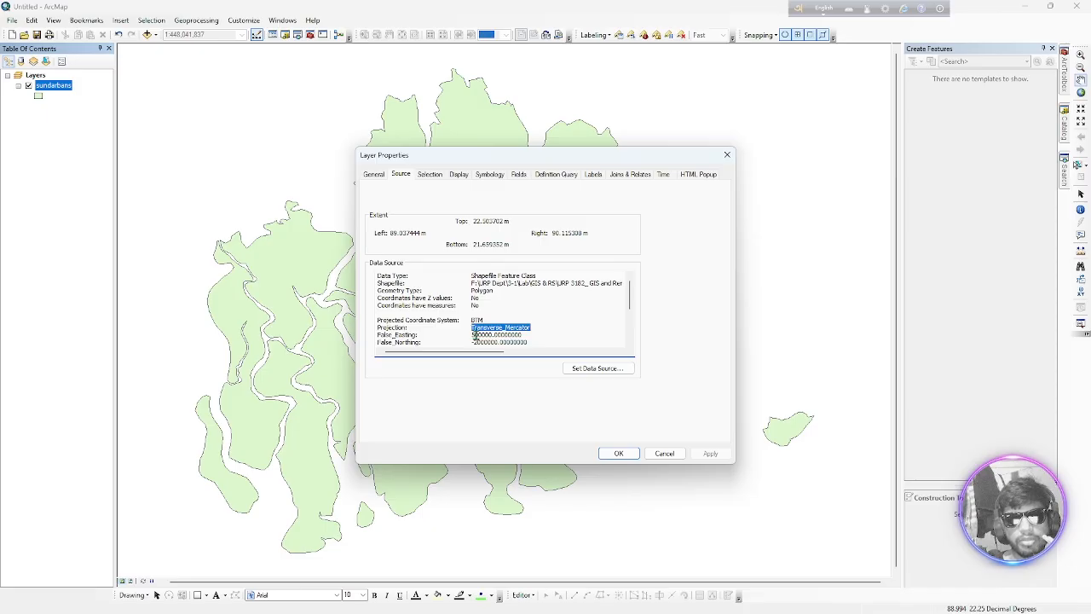
drag(472, 335, 539, 335)
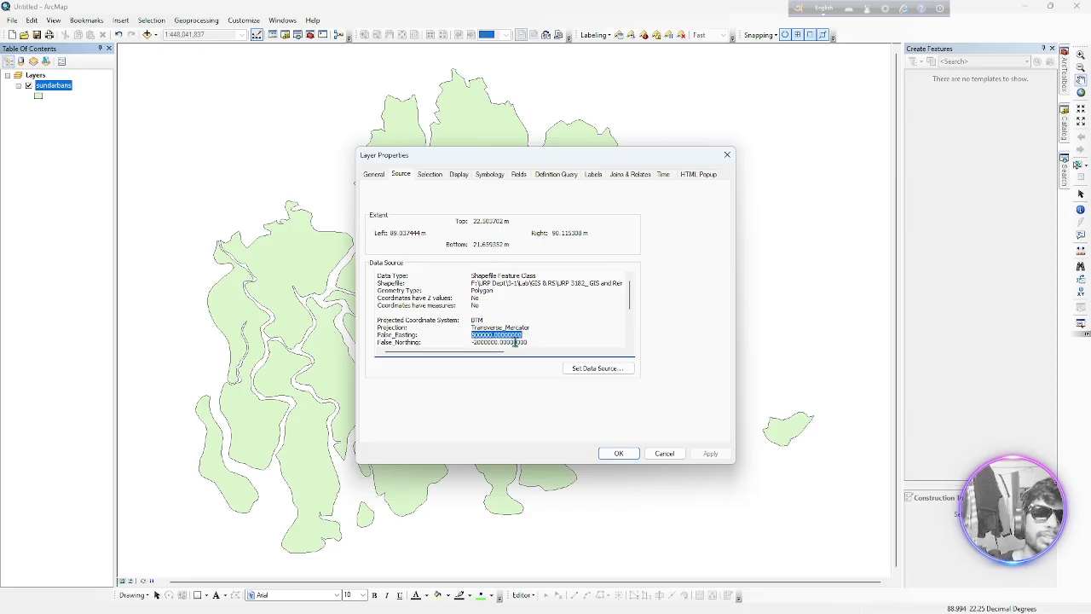
scroll(503, 336, down, 2)
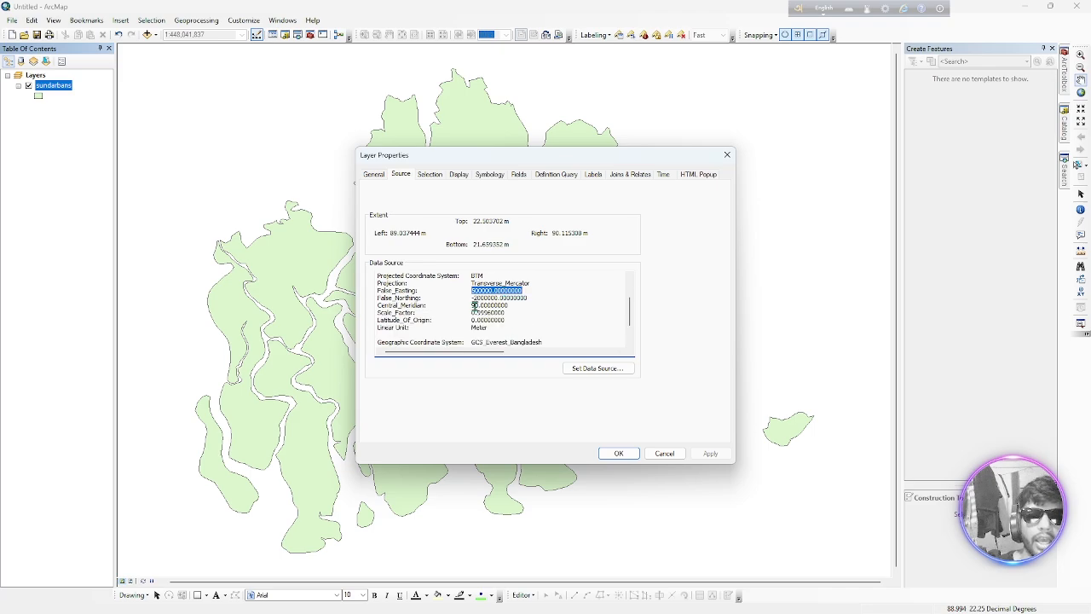
drag(471, 297, 530, 297)
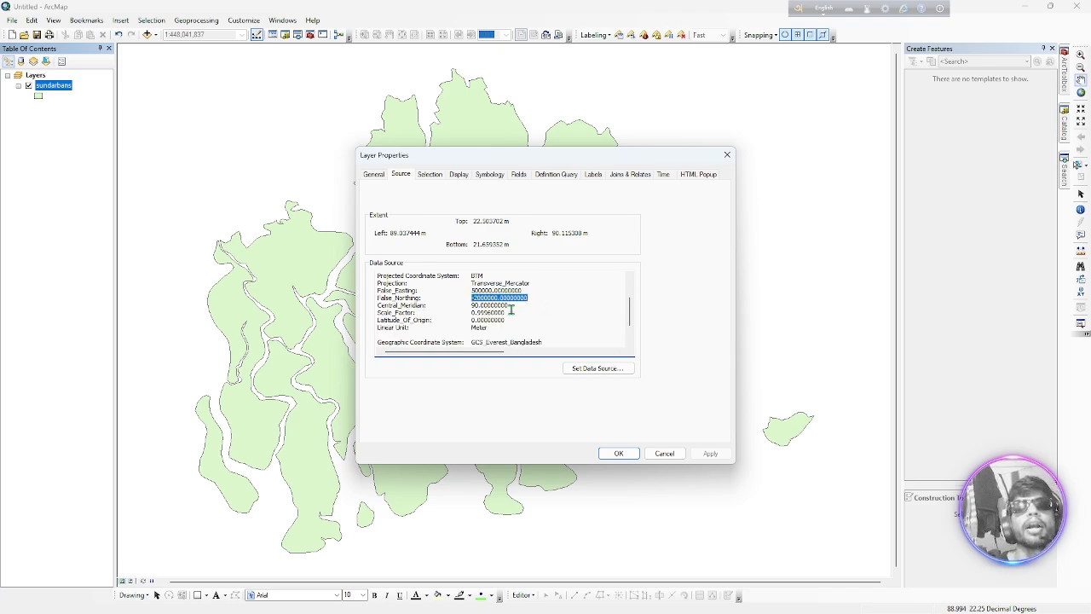
drag(469, 304, 535, 315)
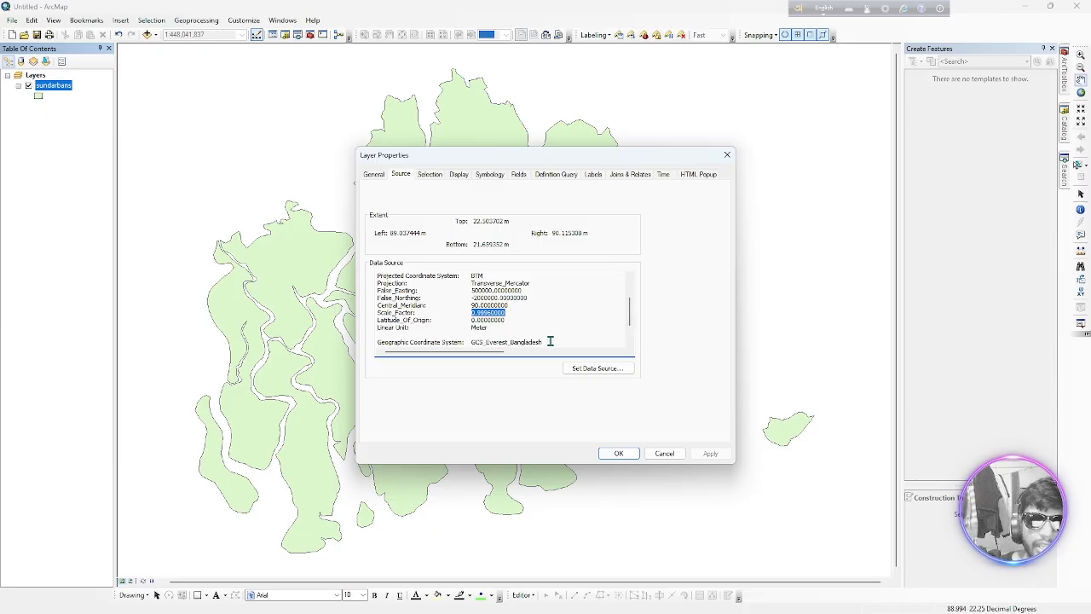
drag(550, 341, 475, 341)
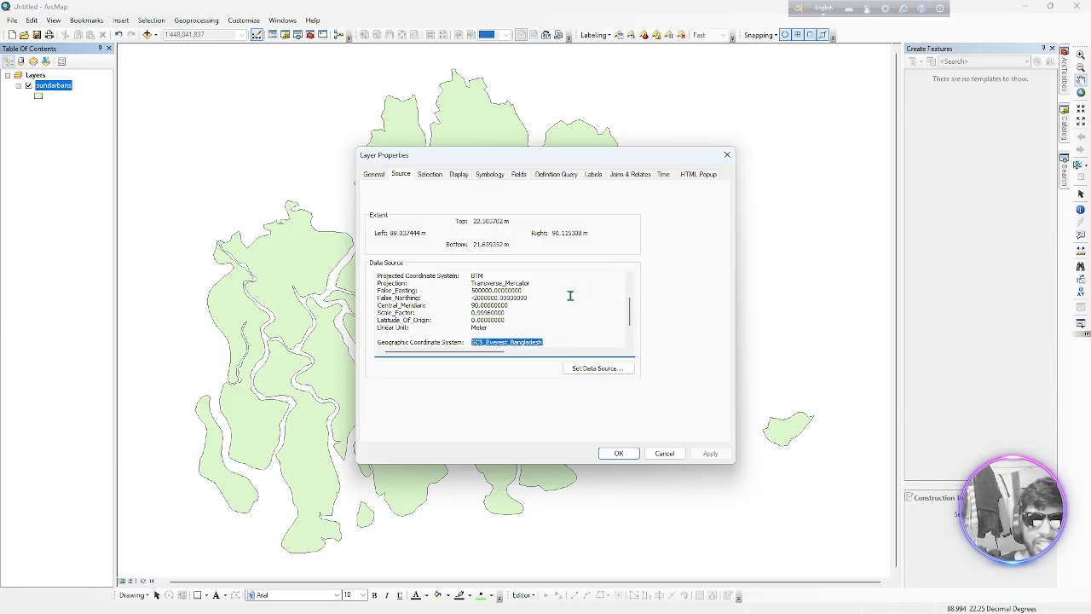
click(727, 155)
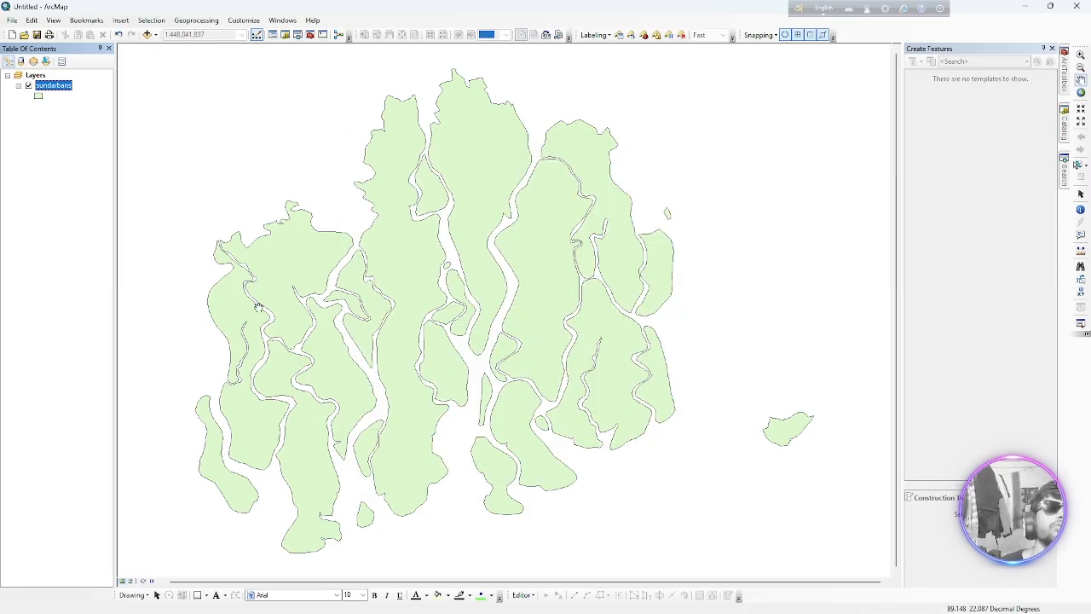
Switch to the GIS_06.pptx presentation to review the Topics slide and return to ArcMap
mouse_move(746, 600)
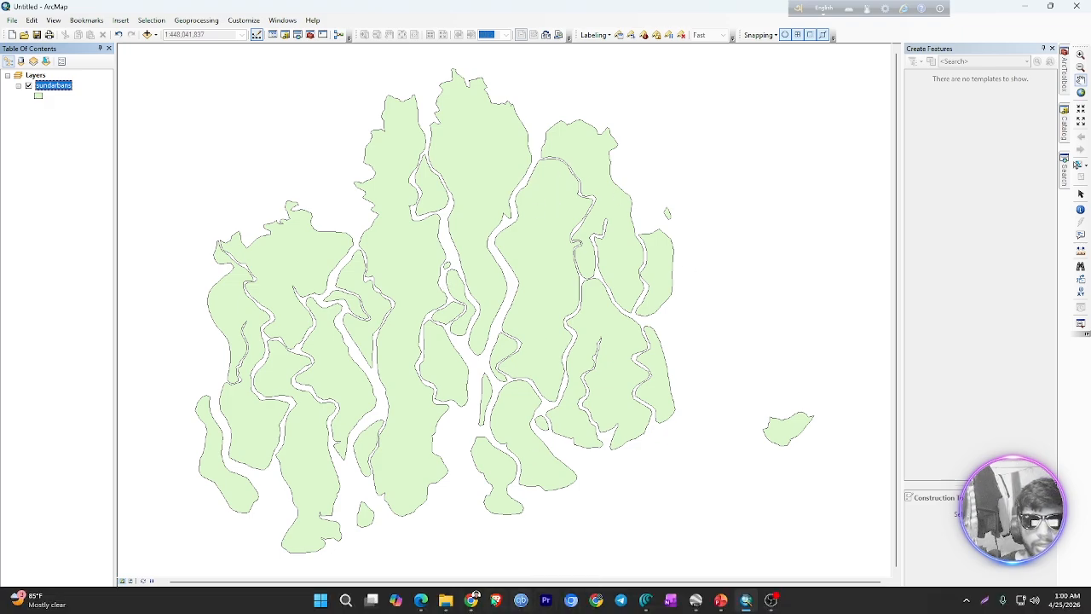
mouse_move(472, 597)
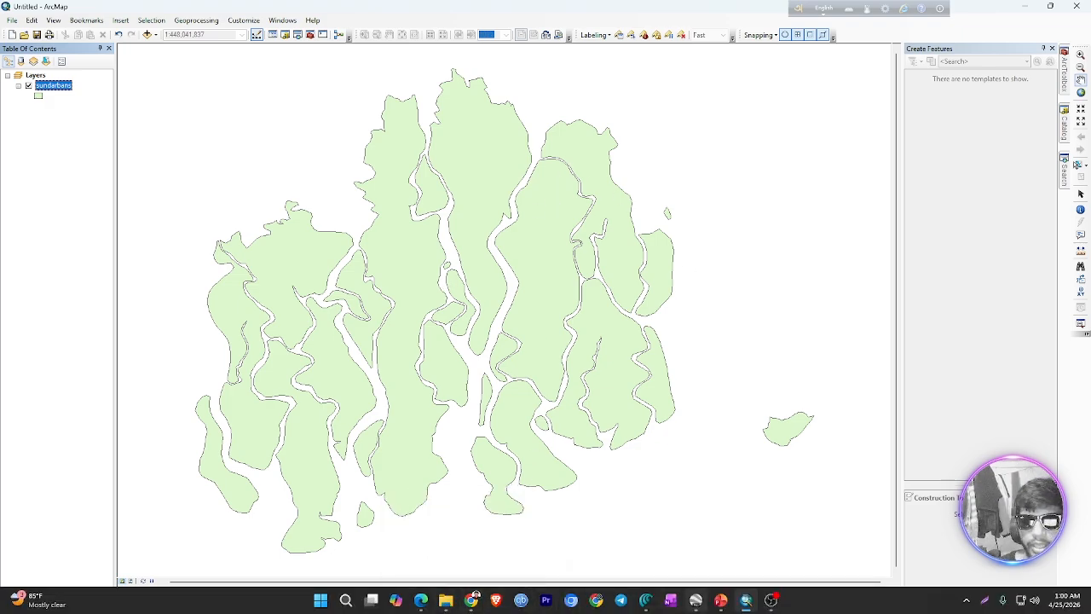
click(722, 600)
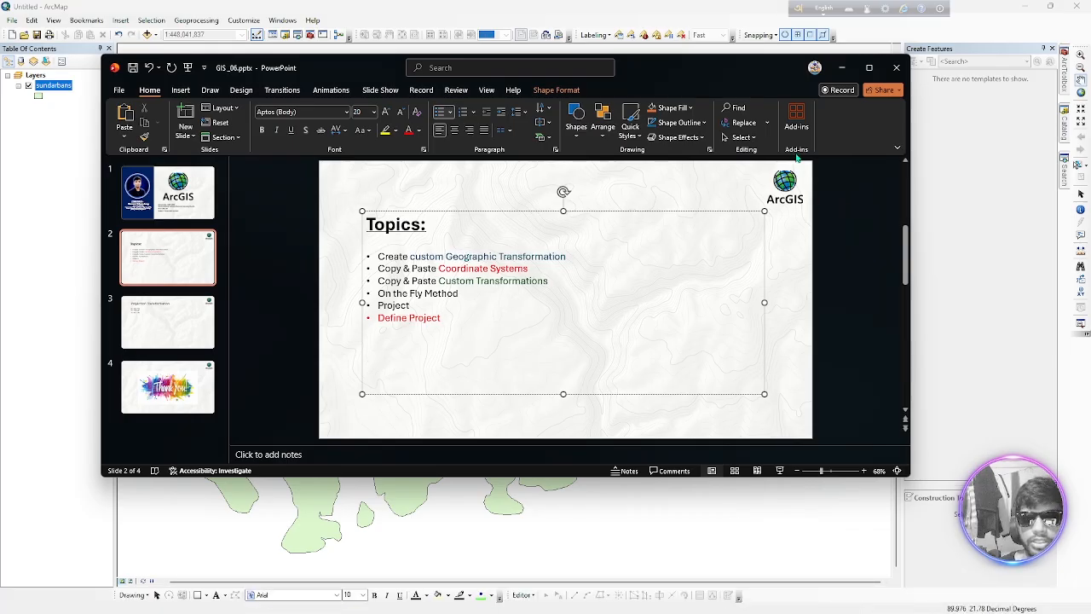
click(841, 68)
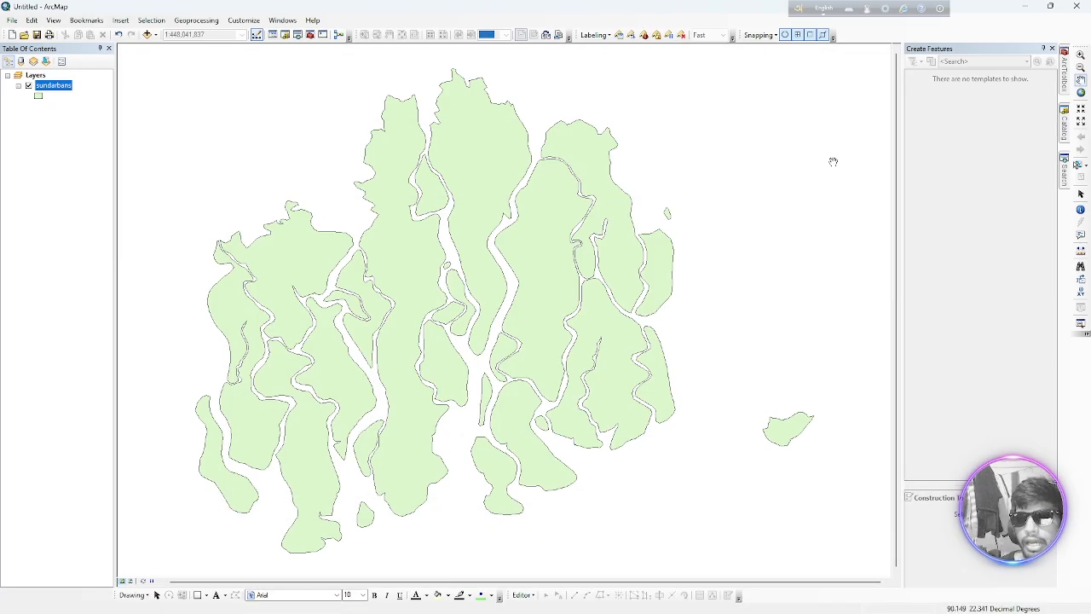
Search for "create custom" and open the Create Custom Geographic Transformation tool from the Projections and Transformations toolset
click(1064, 168)
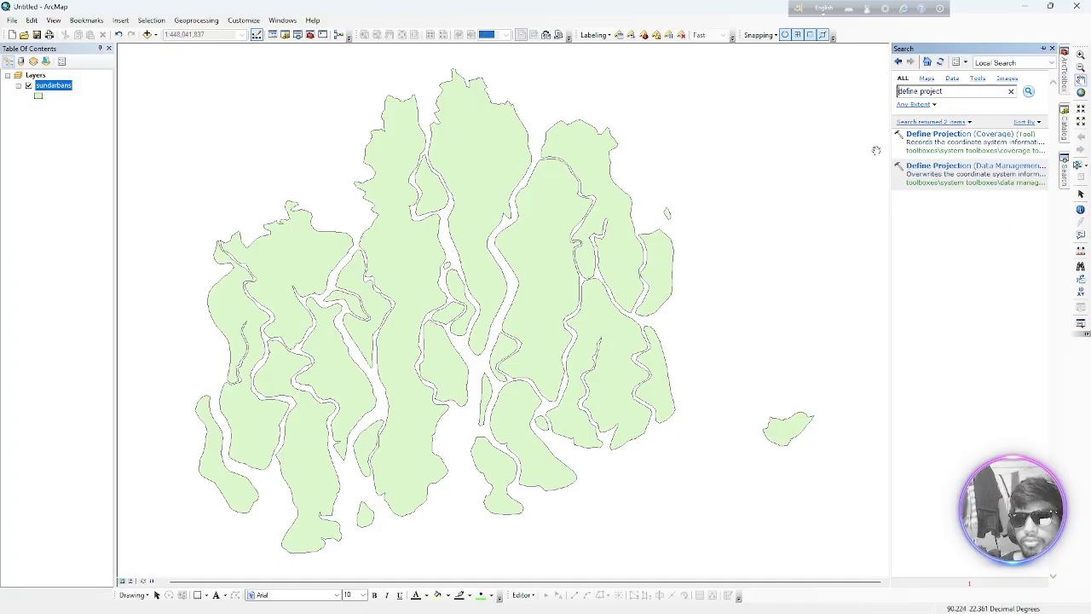
click(958, 91)
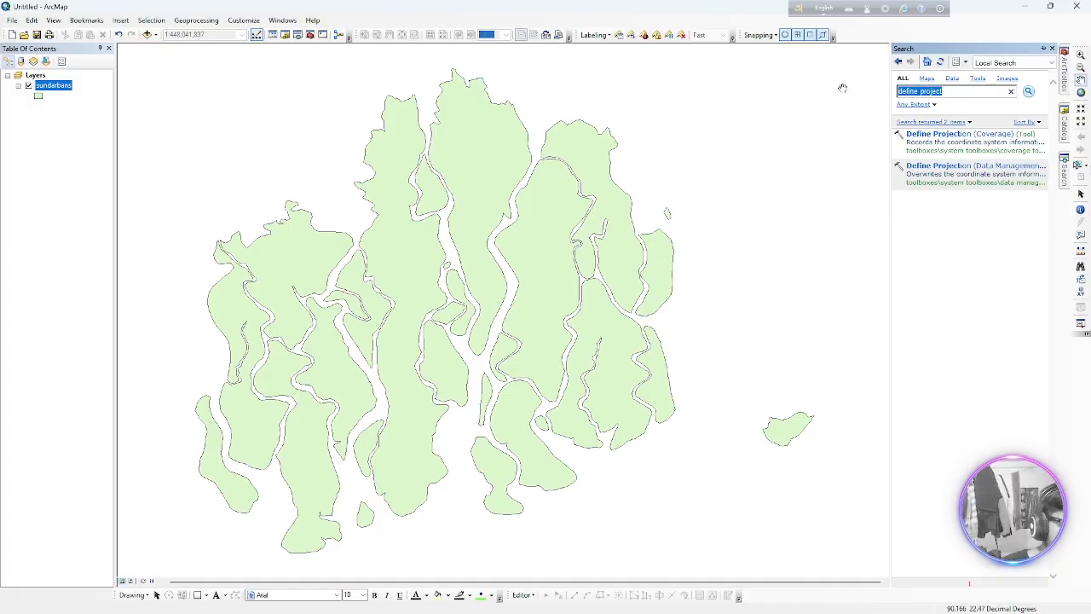
text(create custom)
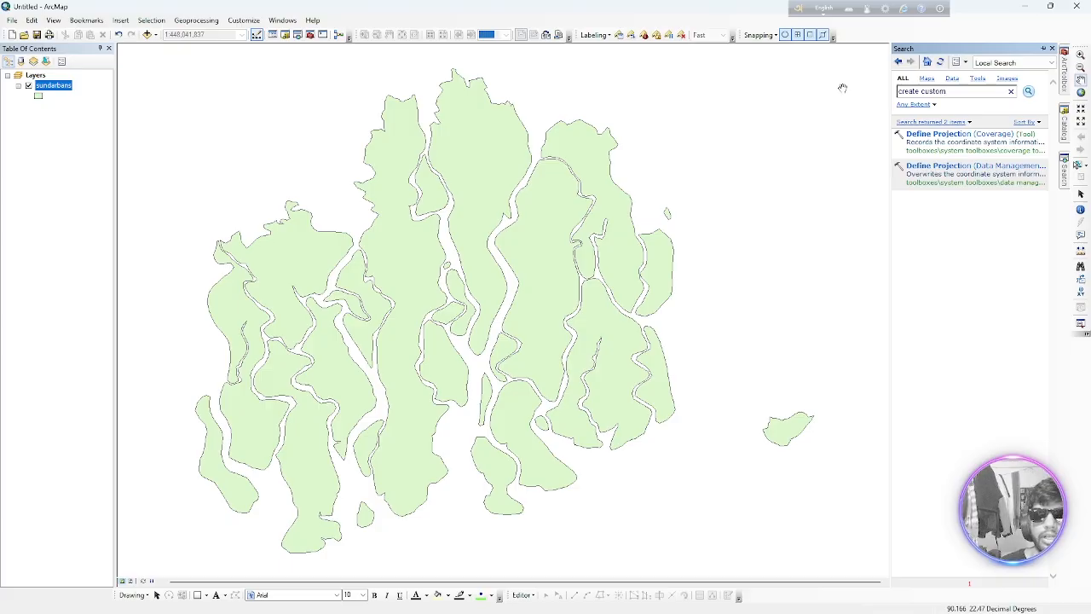
key(Return)
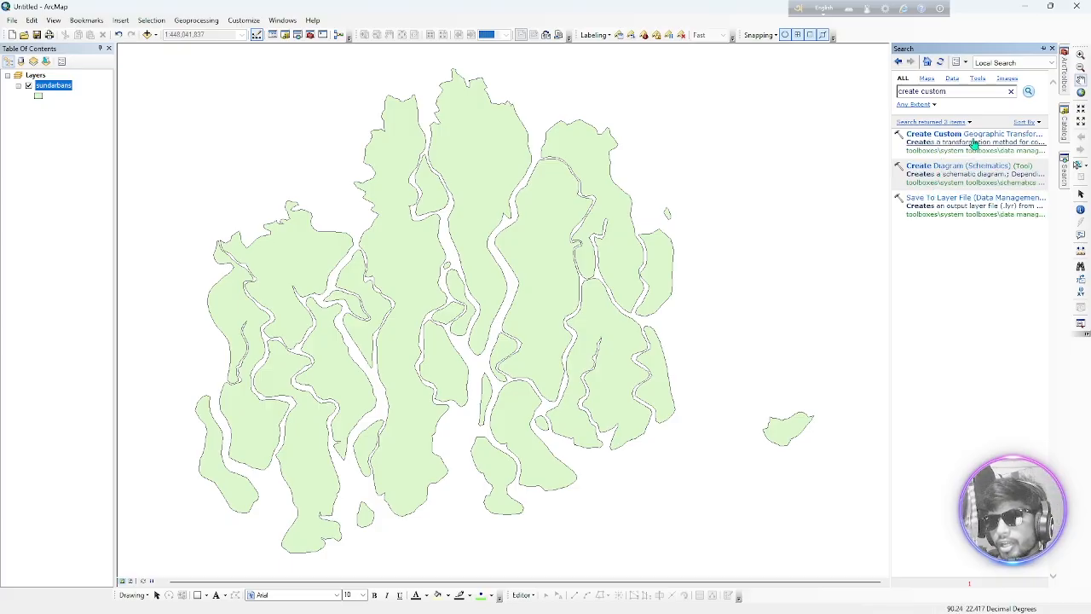
drag(892, 136, 759, 135)
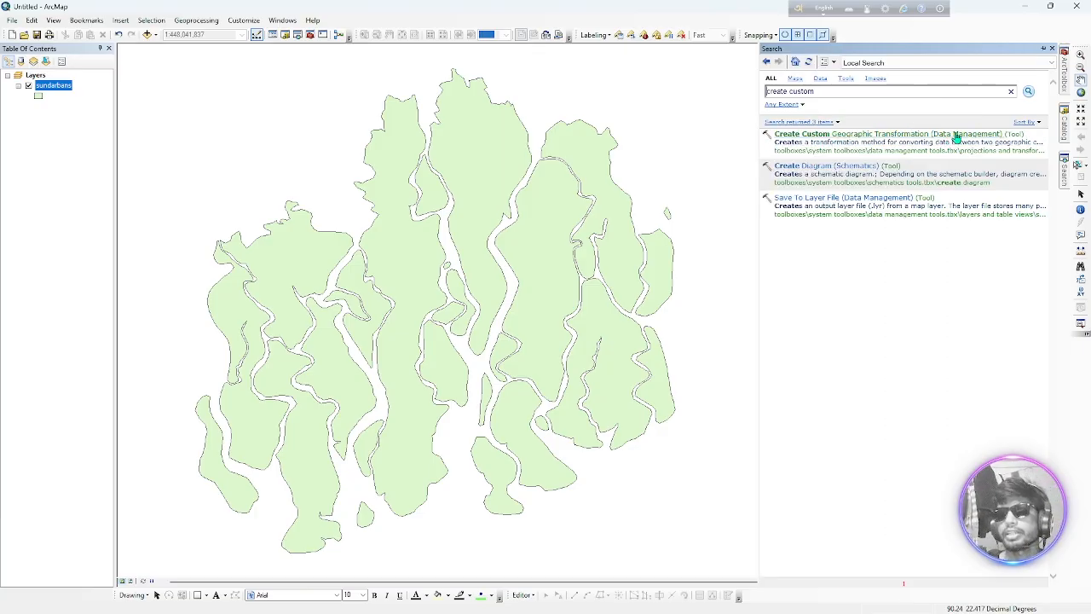
click(1003, 151)
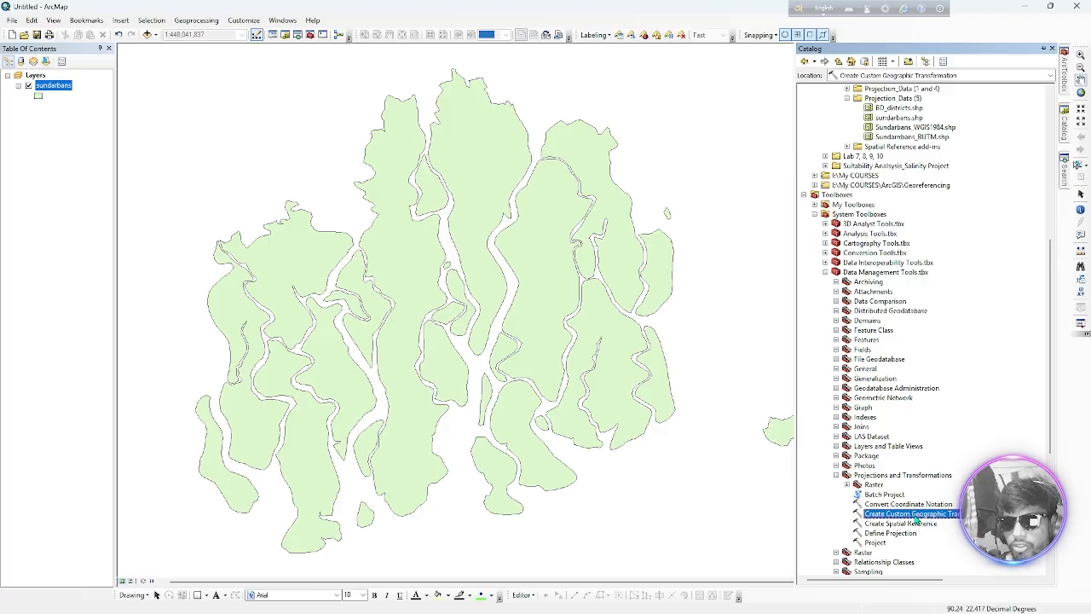
double_click(917, 515)
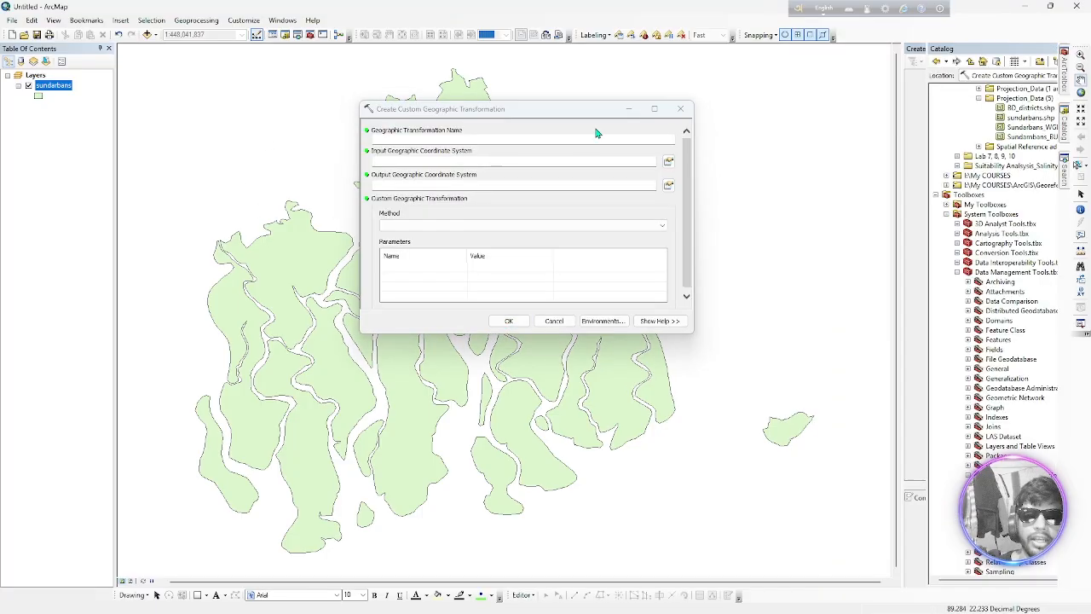
Name the transformation BTM2UTM45N_ followed by the author's name, and set BTM from Favorites as the input geographic coordinate system
click(549, 139)
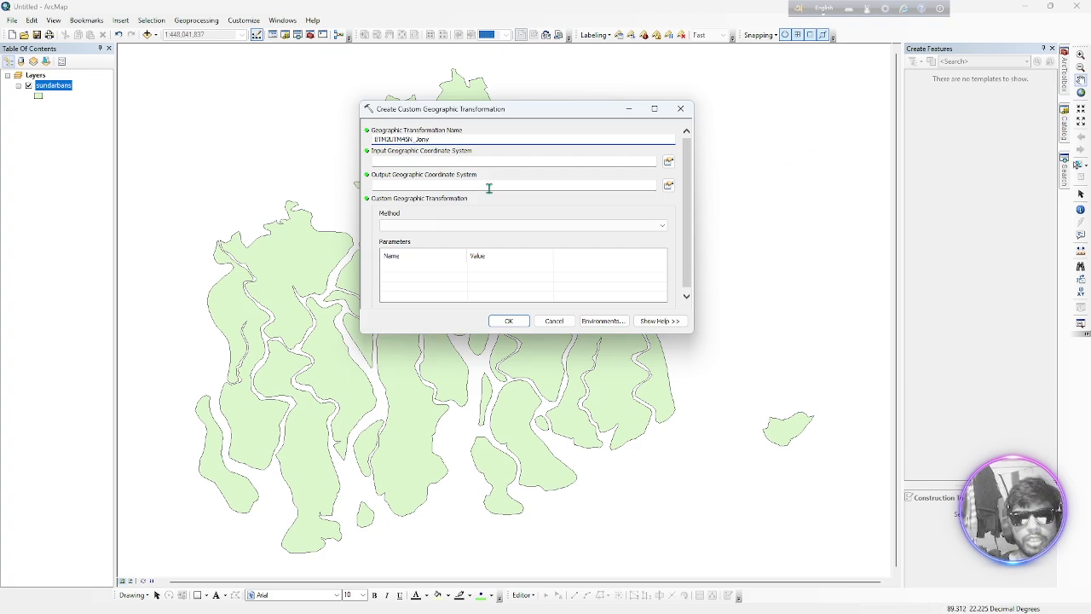
click(523, 162)
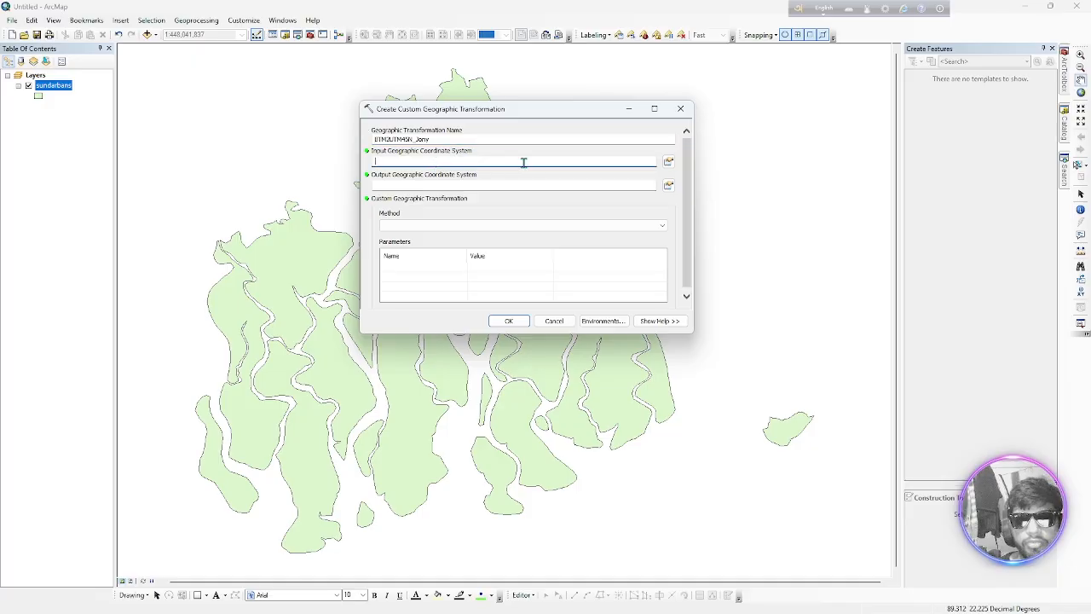
click(669, 161)
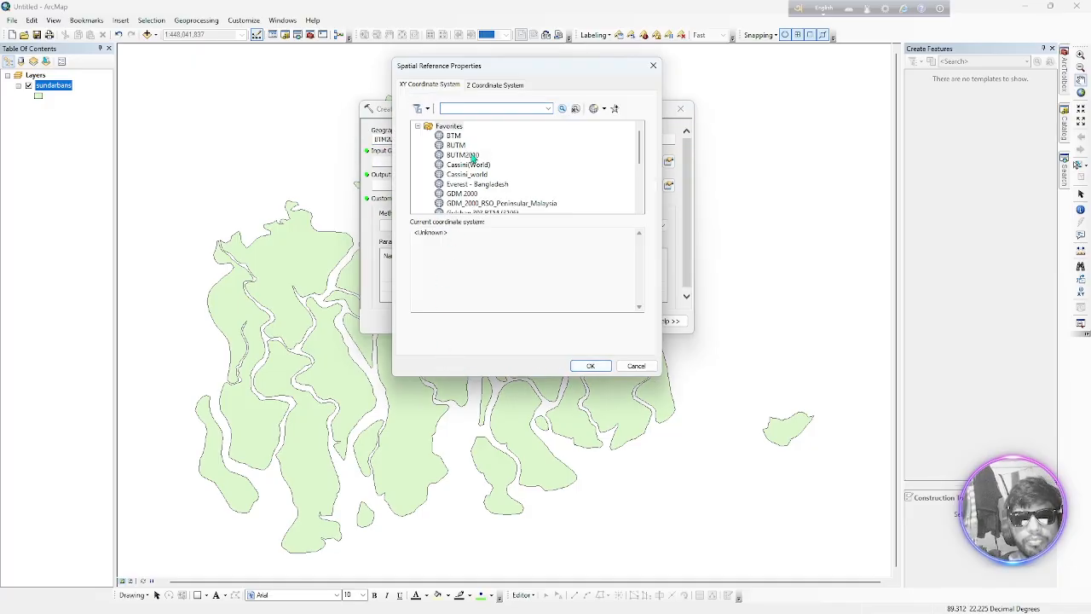
click(455, 136)
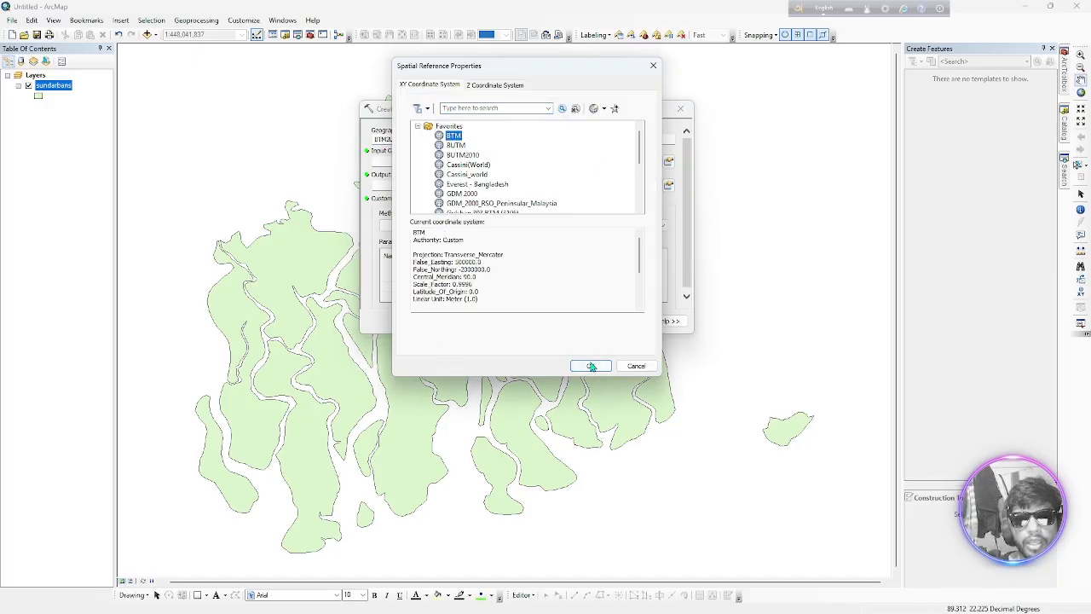
scroll(483, 277, down, 2)
scroll(493, 289, up, 2)
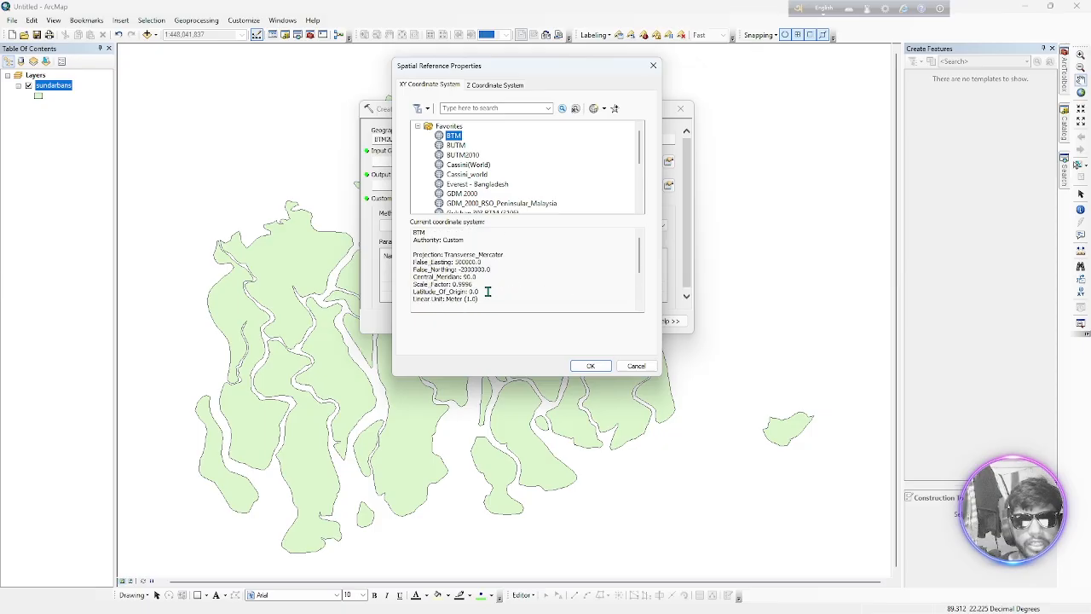
scroll(486, 292, down, 2)
click(590, 365)
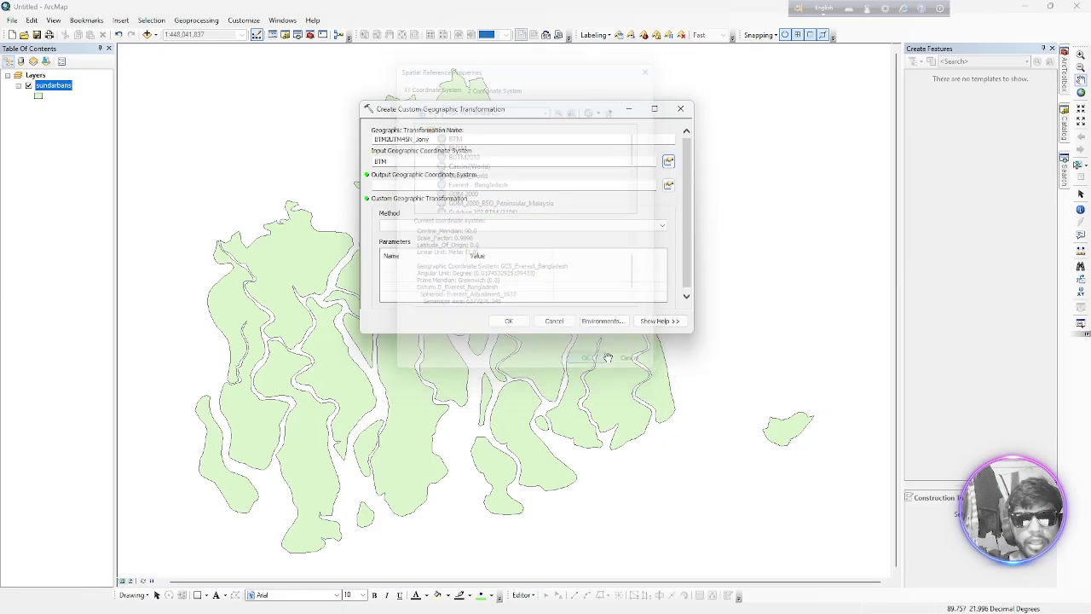
Set WGS 1984 UTM Zone 45N from Favorites as the transformation's output geographic coordinate system
click(668, 185)
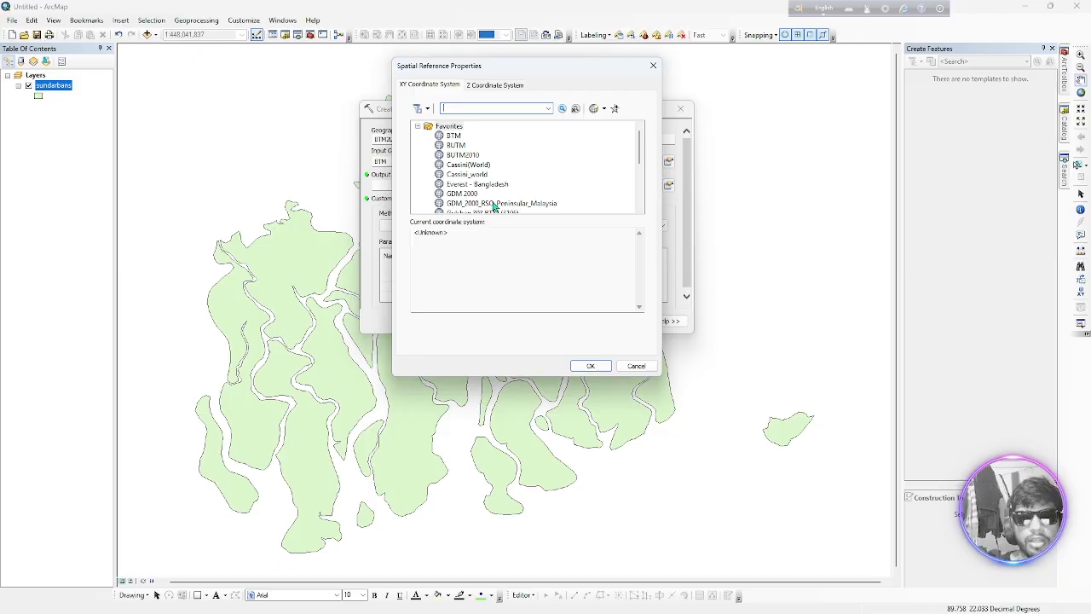
scroll(490, 204, down, 5)
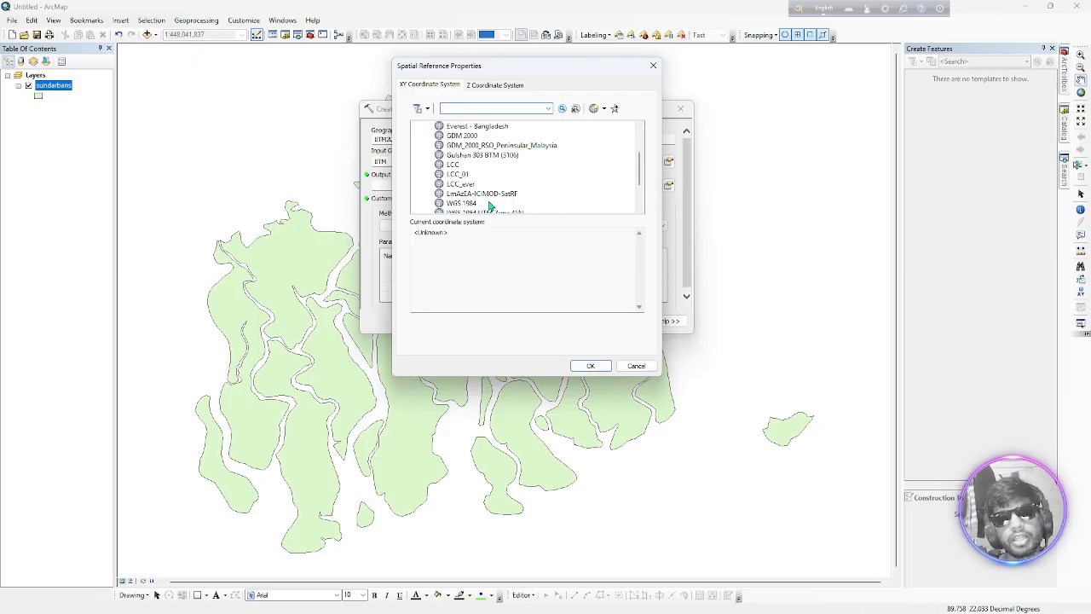
click(486, 166)
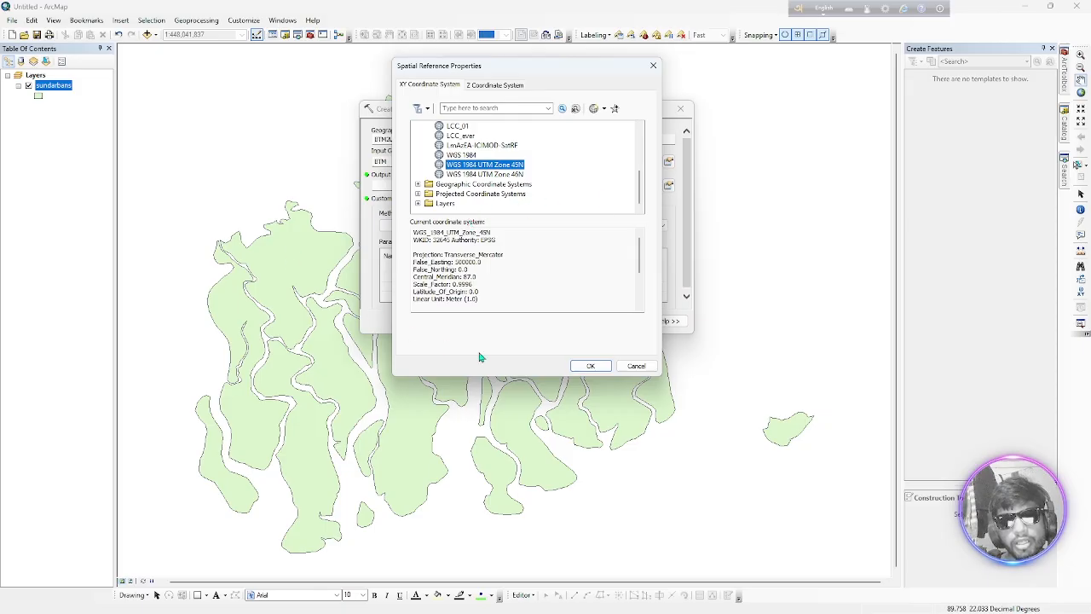
click(592, 366)
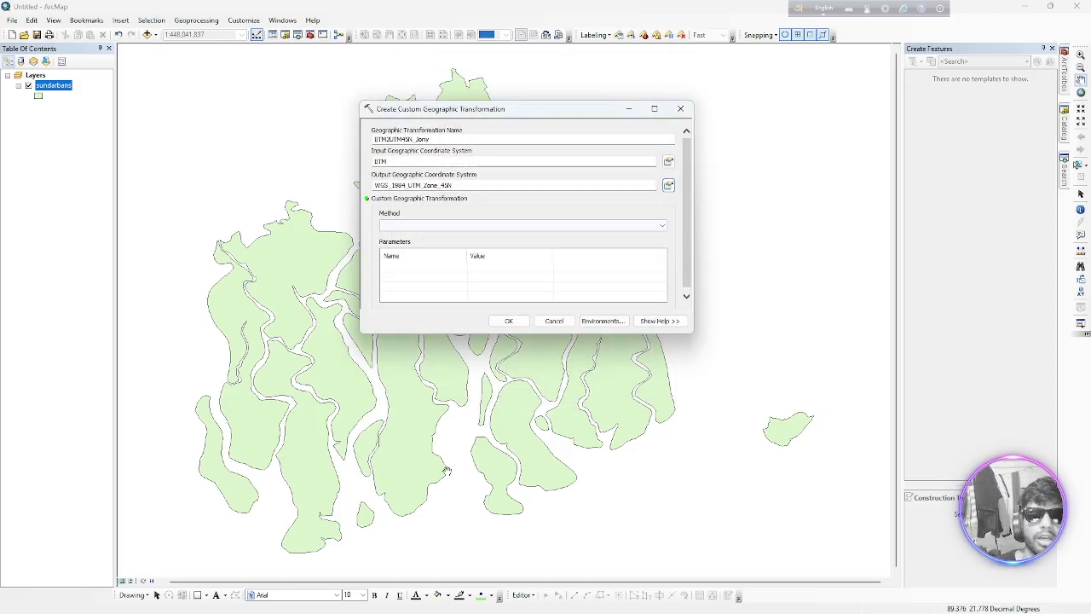
Set the custom transformation method to MOLODENSKY and open the X Axis Translation parameter for editing
click(558, 226)
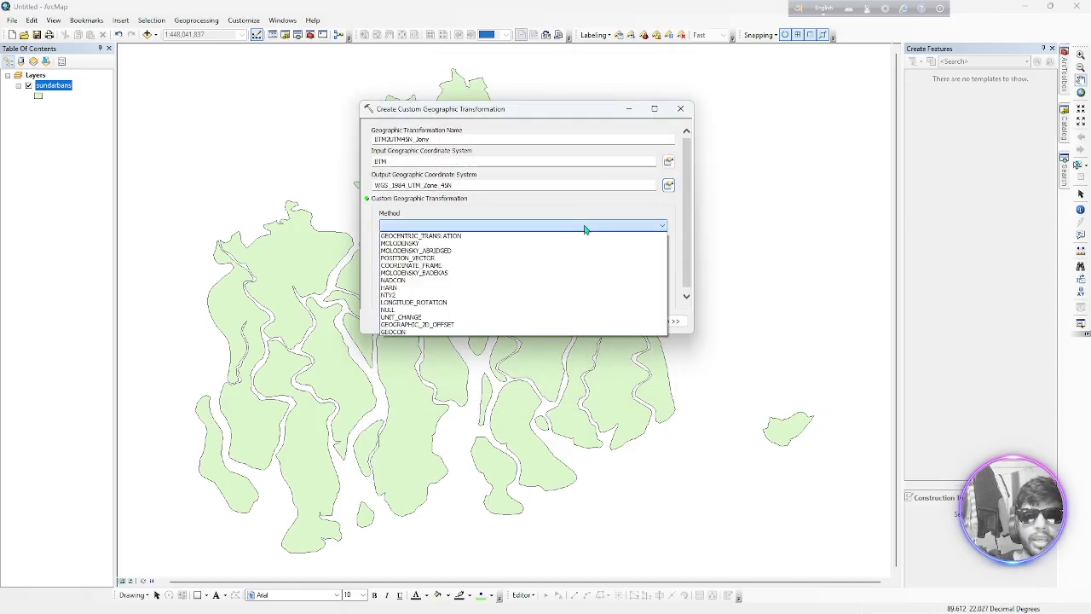
click(465, 243)
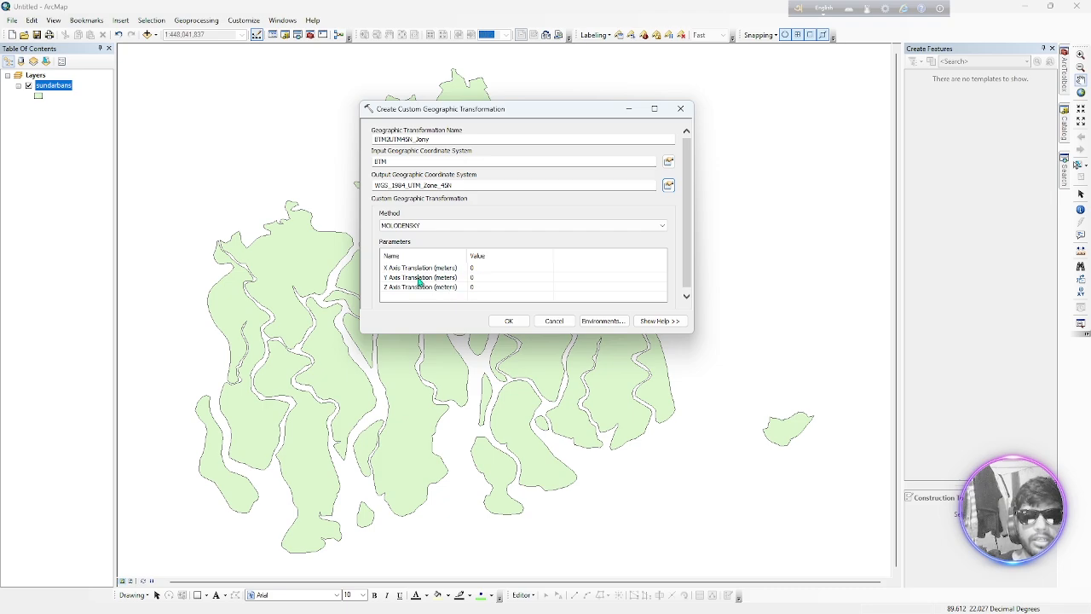
click(480, 270)
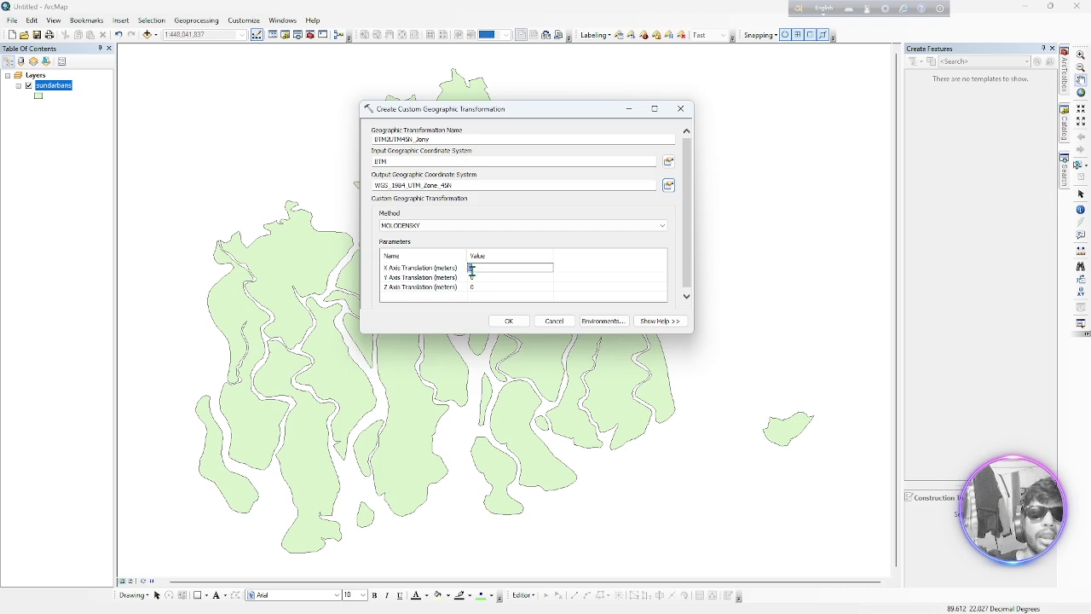
click(484, 277)
click(492, 286)
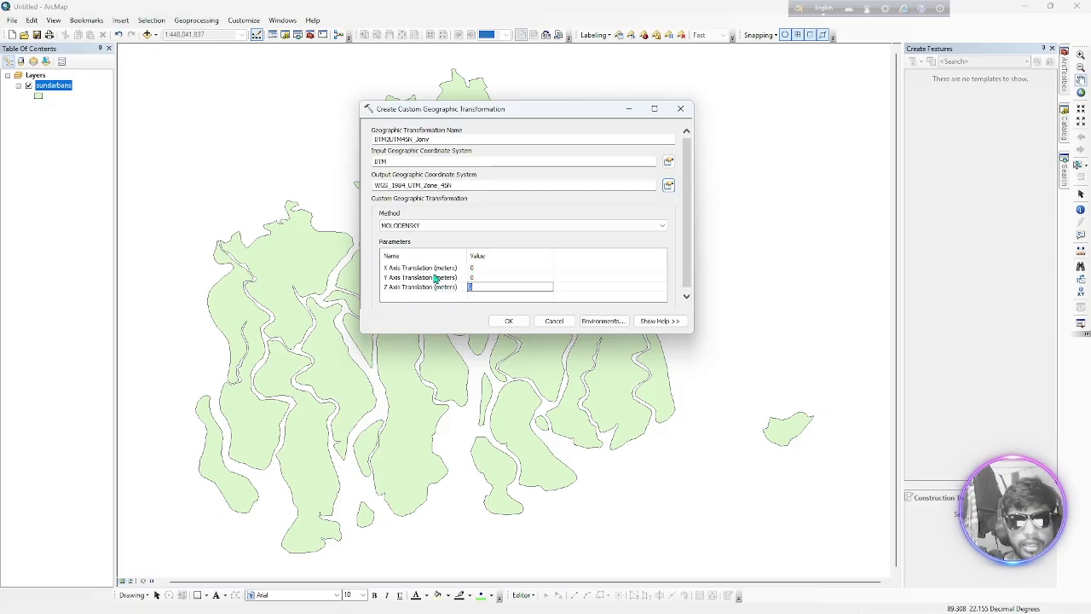
click(500, 266)
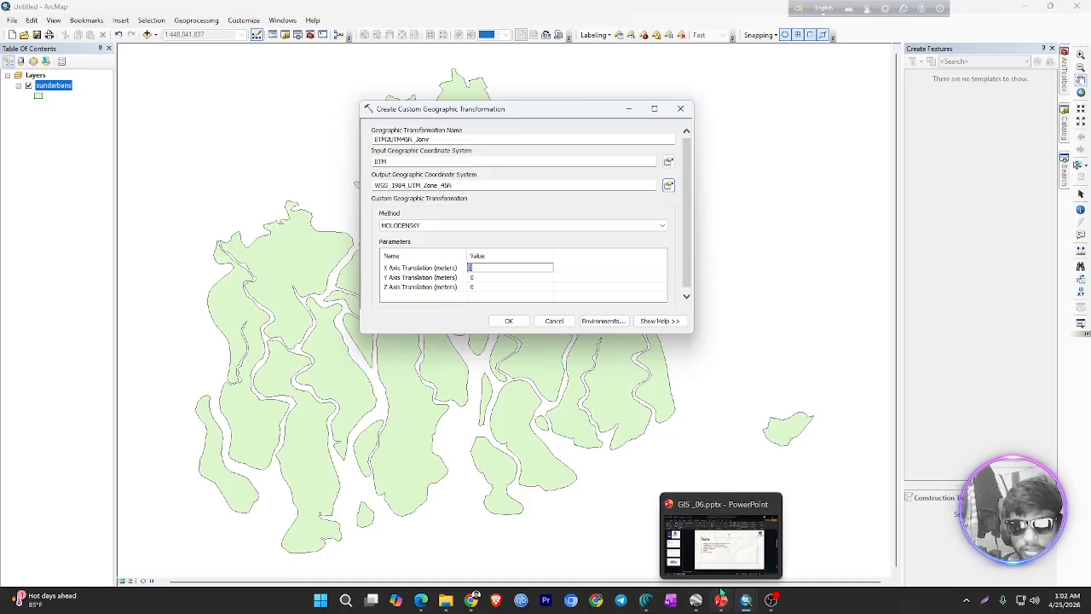
Copy the X value 283.729 from the Projection Transformation slide in GIS_06.pptx and set it as the X Axis Translation in ArcMap
click(721, 600)
click(168, 322)
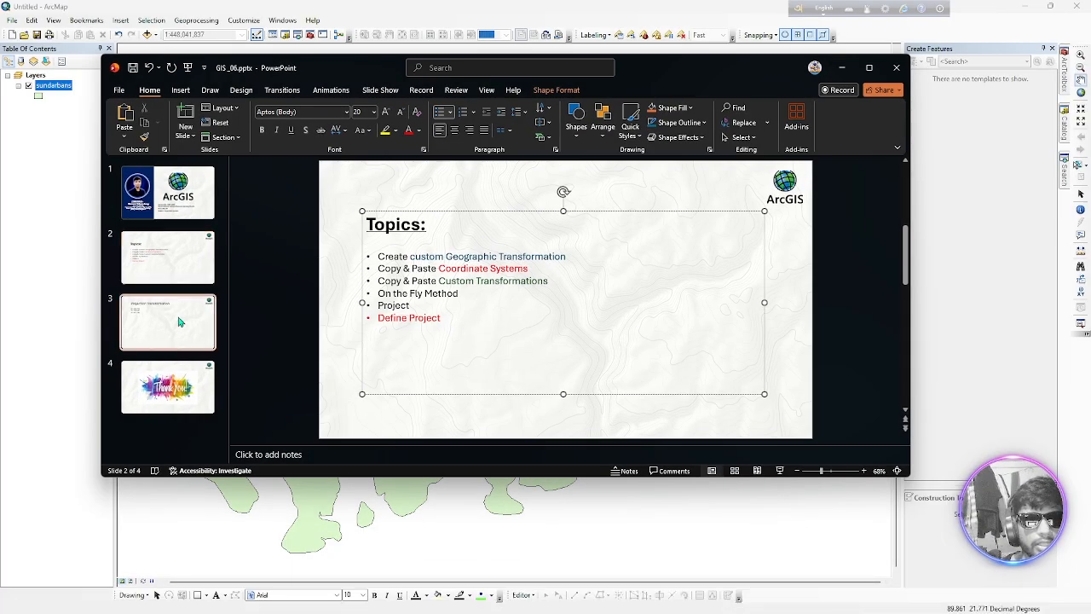
click(417, 225)
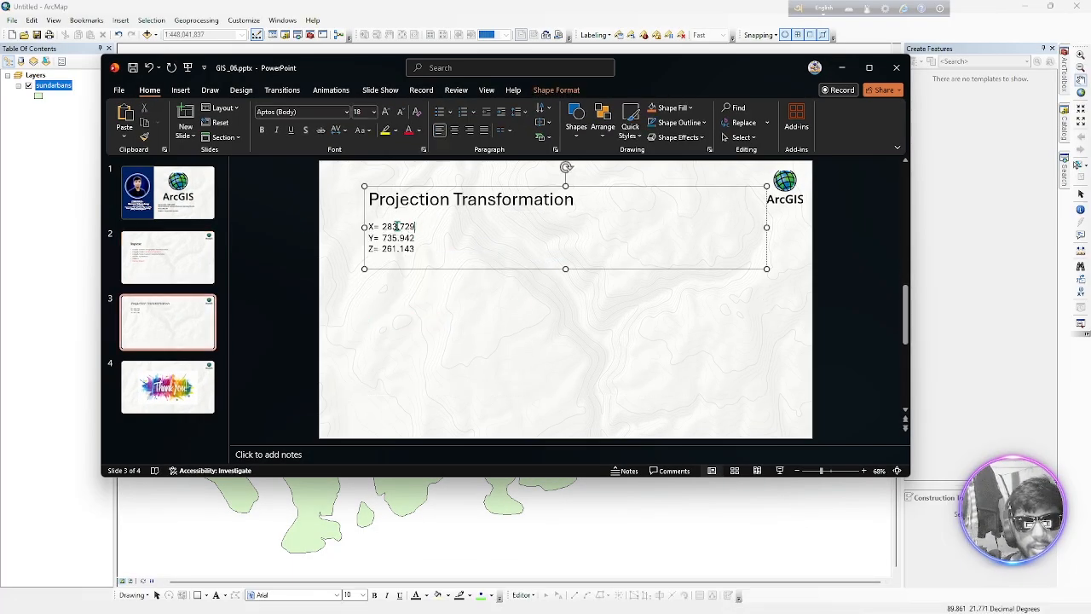
drag(417, 226, 383, 227)
right_click(392, 229)
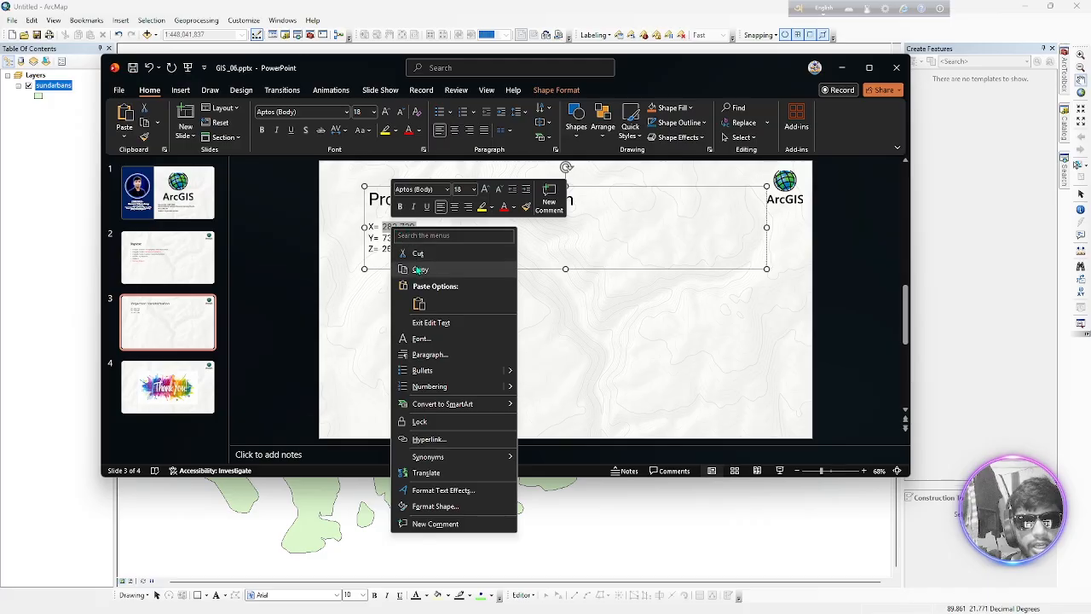
click(420, 270)
click(414, 238)
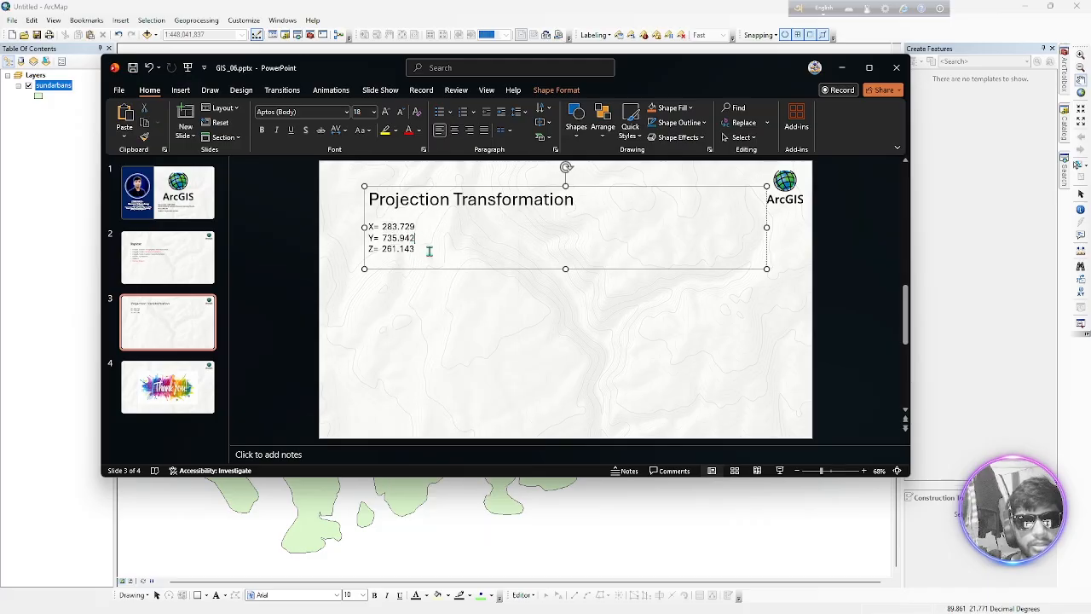
mouse_move(771, 599)
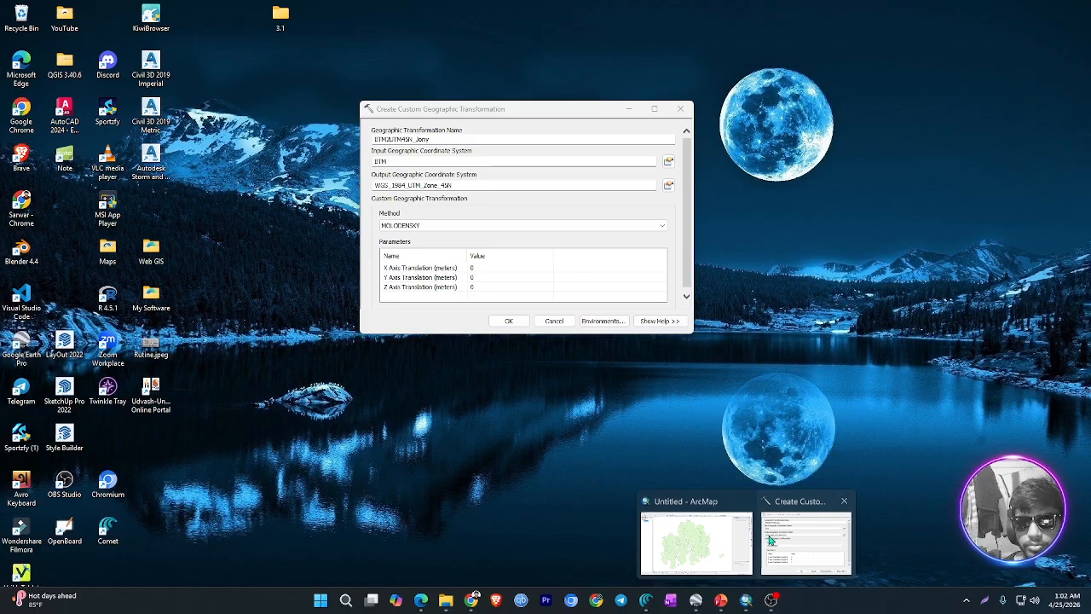
click(770, 571)
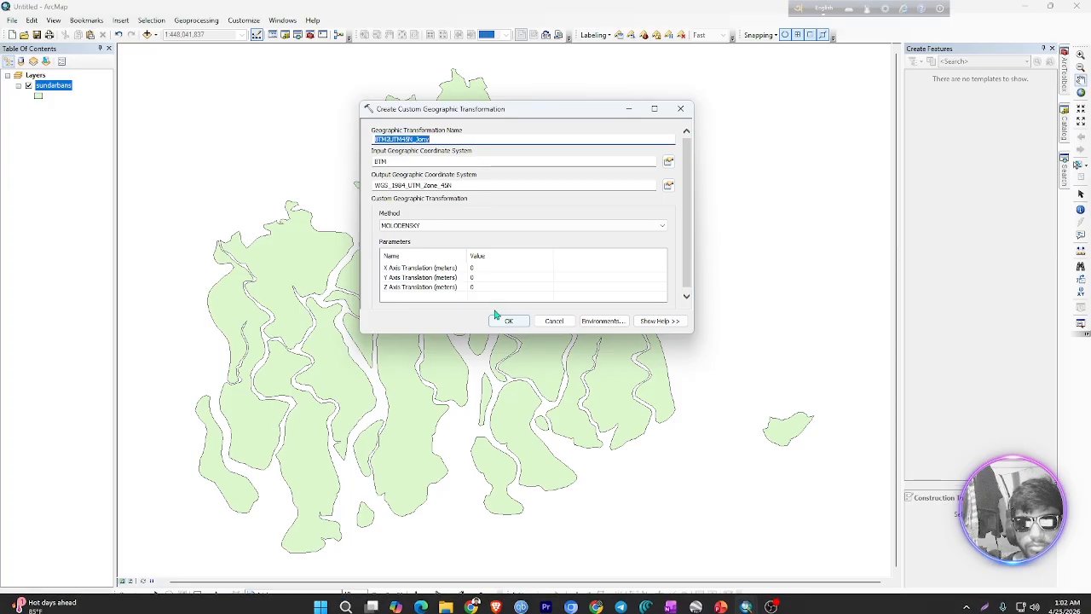
click(476, 268)
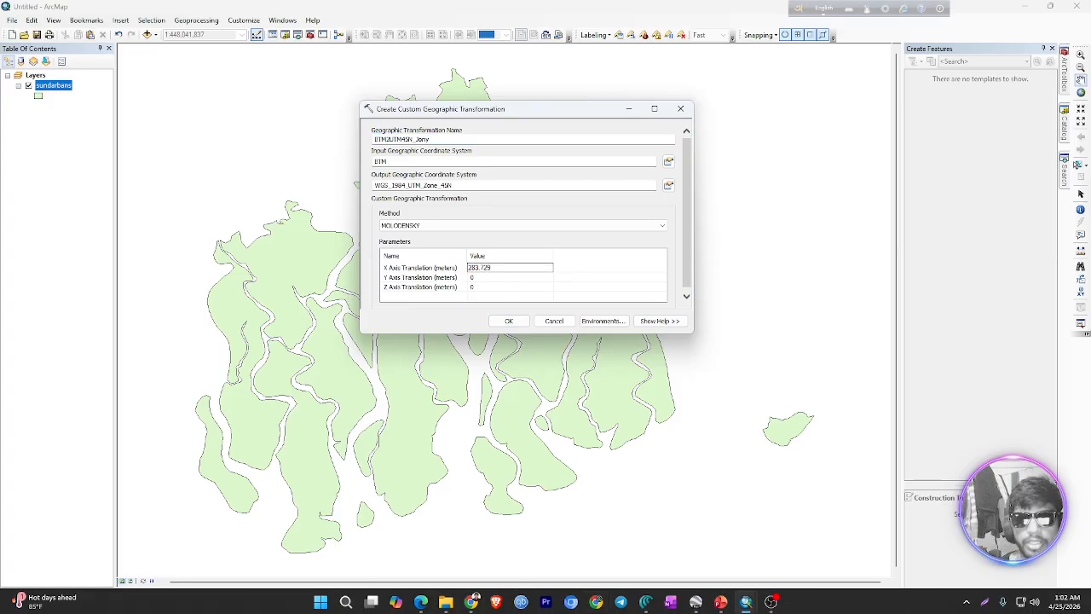
Copy the Y value 735.942 from the PowerPoint slide and set it as the Y Axis Translation in ArcMap
mouse_move(474, 599)
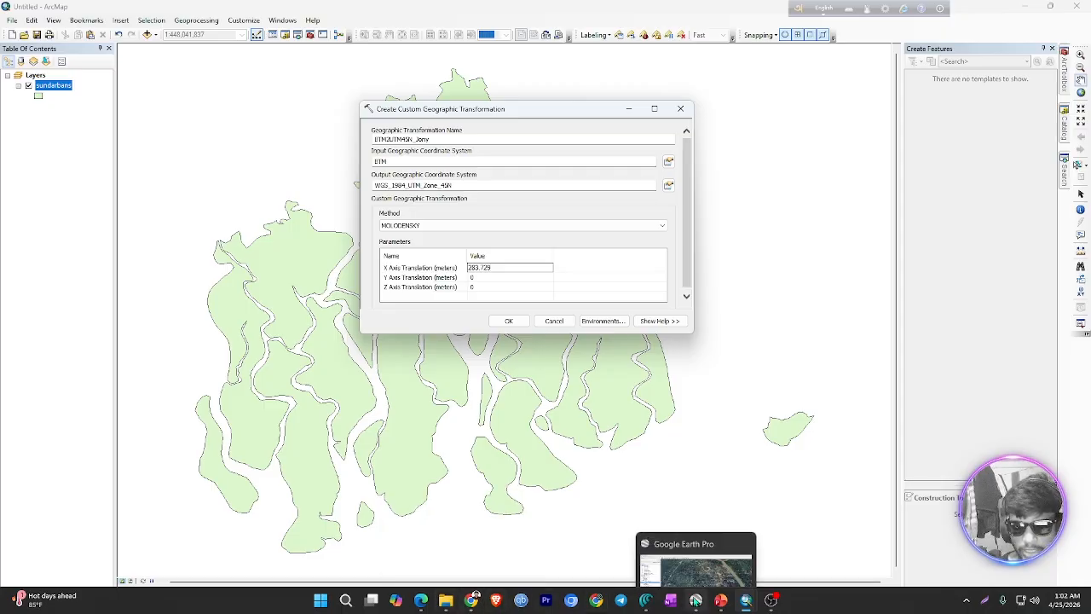
click(720, 598)
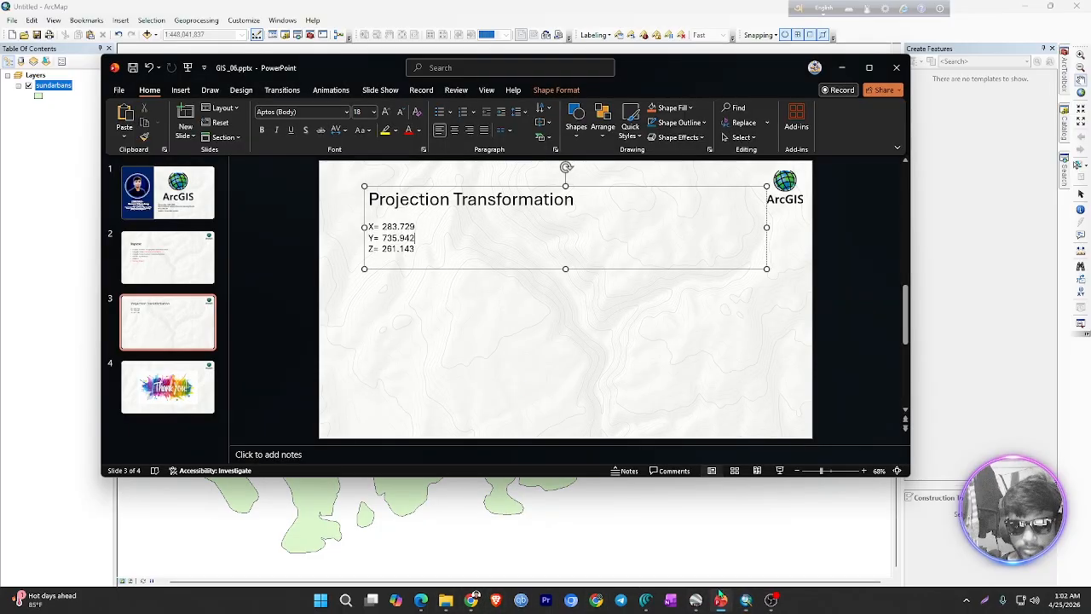
triple_click(398, 238)
double_click(399, 238)
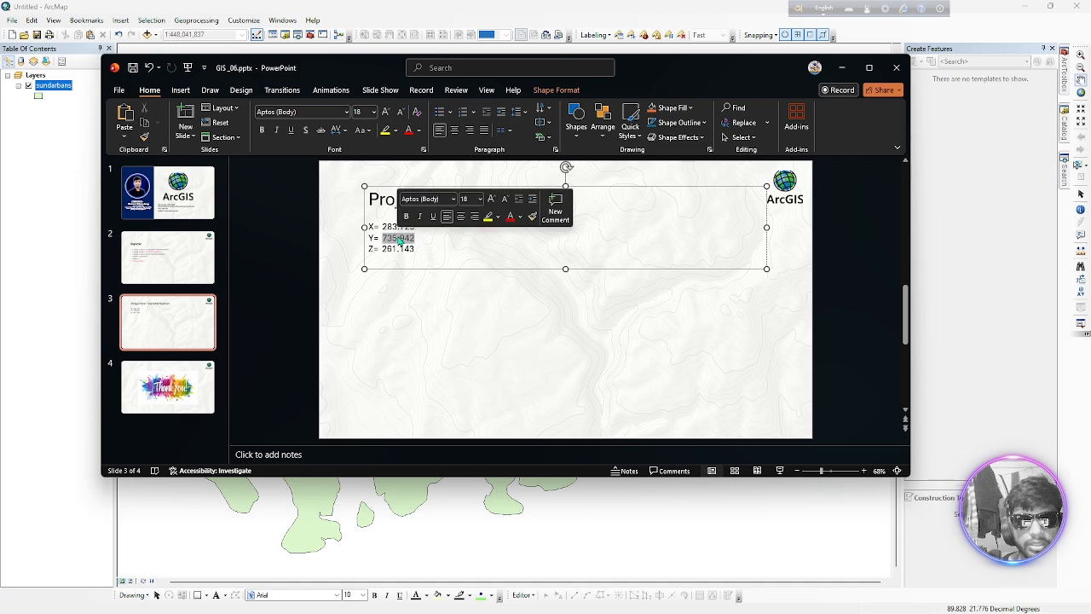
right_click(397, 239)
click(429, 281)
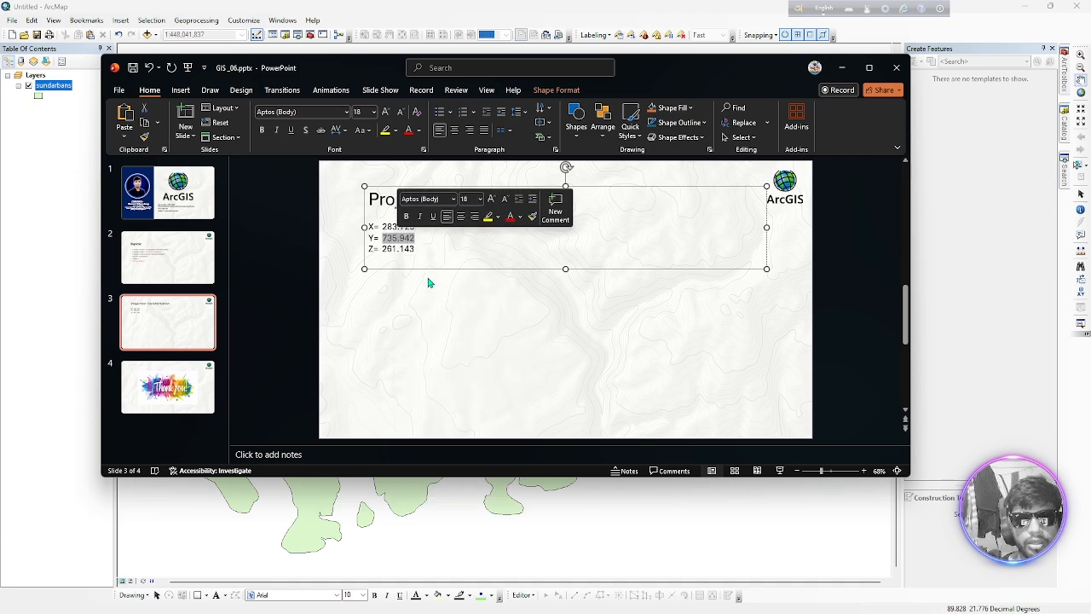
click(1018, 413)
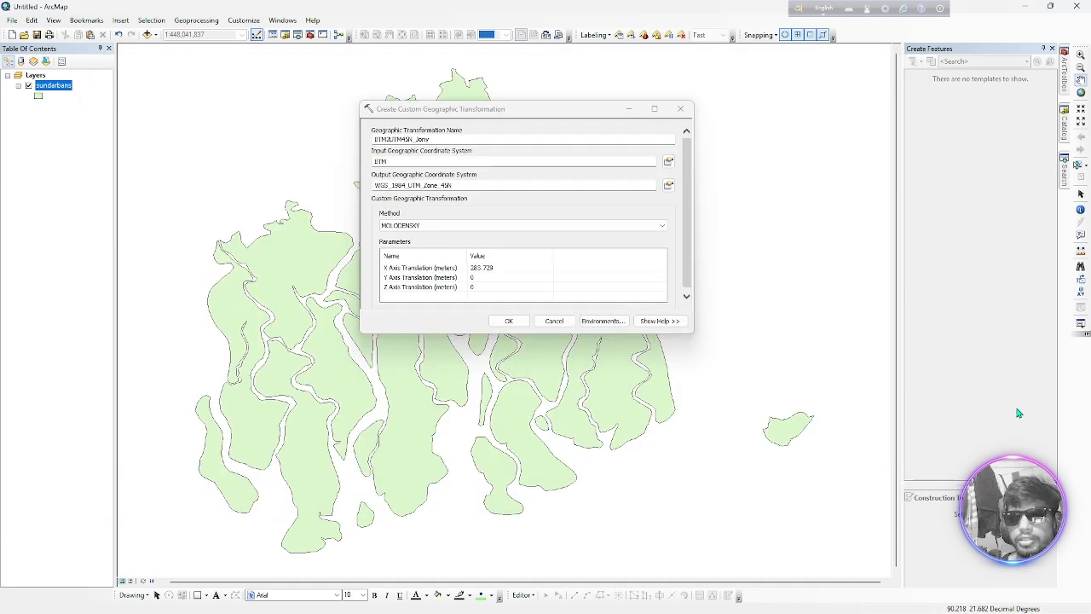
click(482, 277)
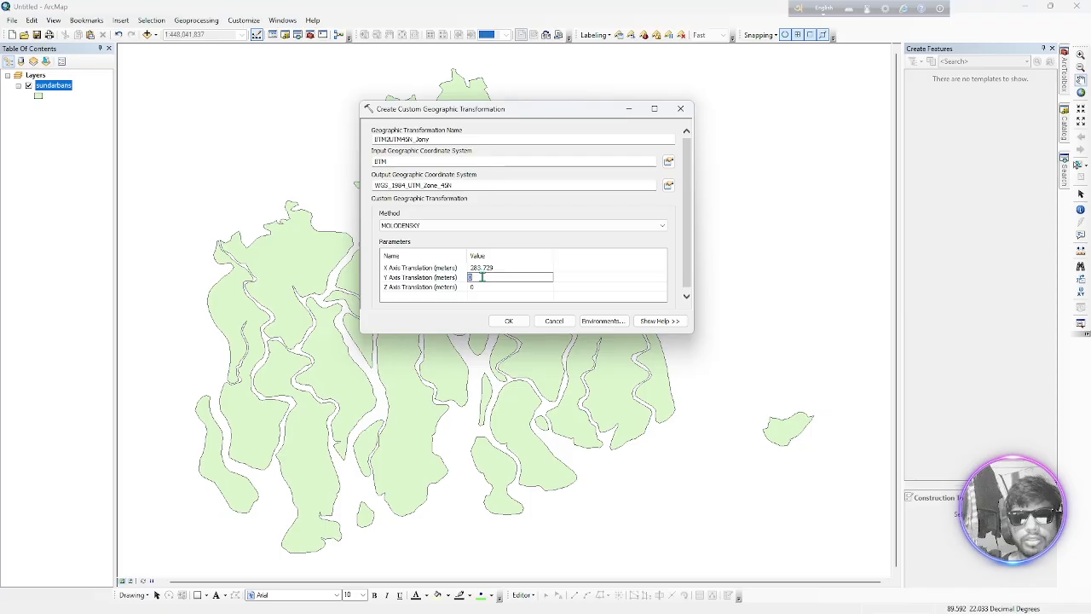
right_click(483, 278)
click(515, 325)
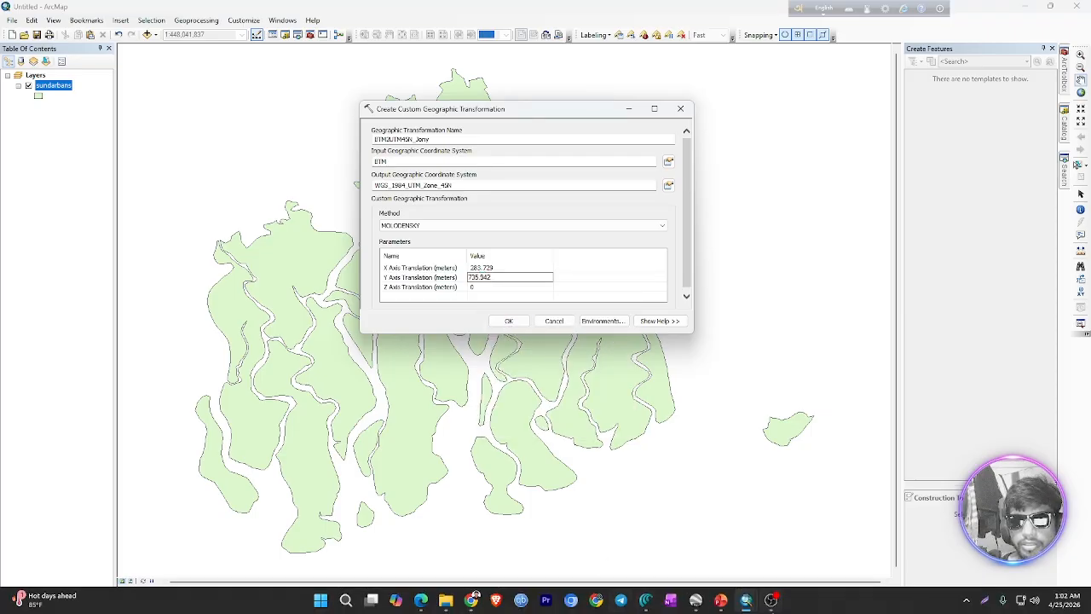
Switch to the PowerPoint slide and copy the Z value 261.143
mouse_move(697, 603)
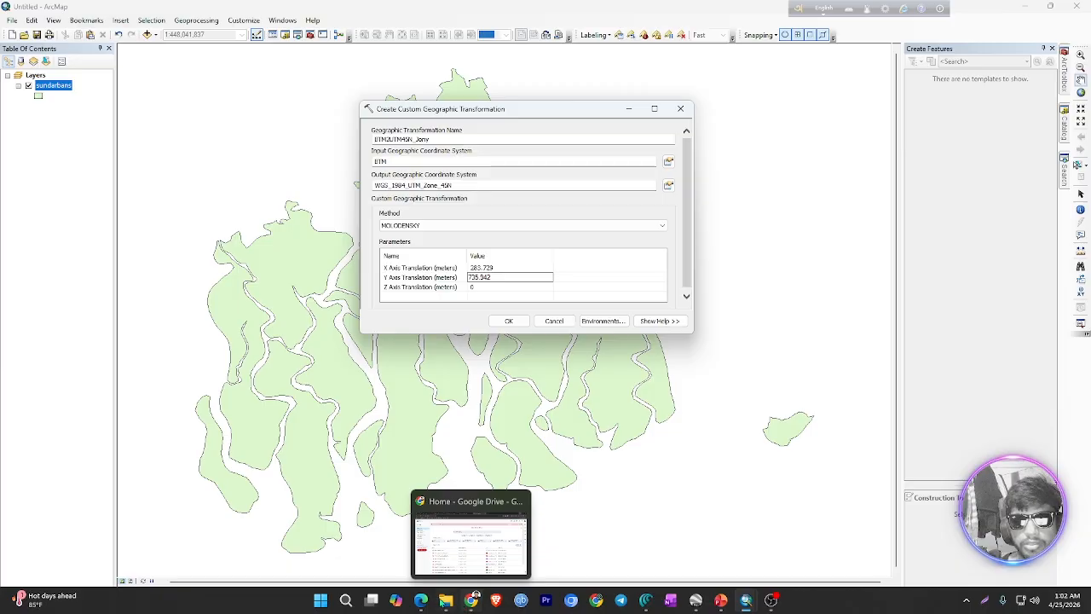
click(721, 600)
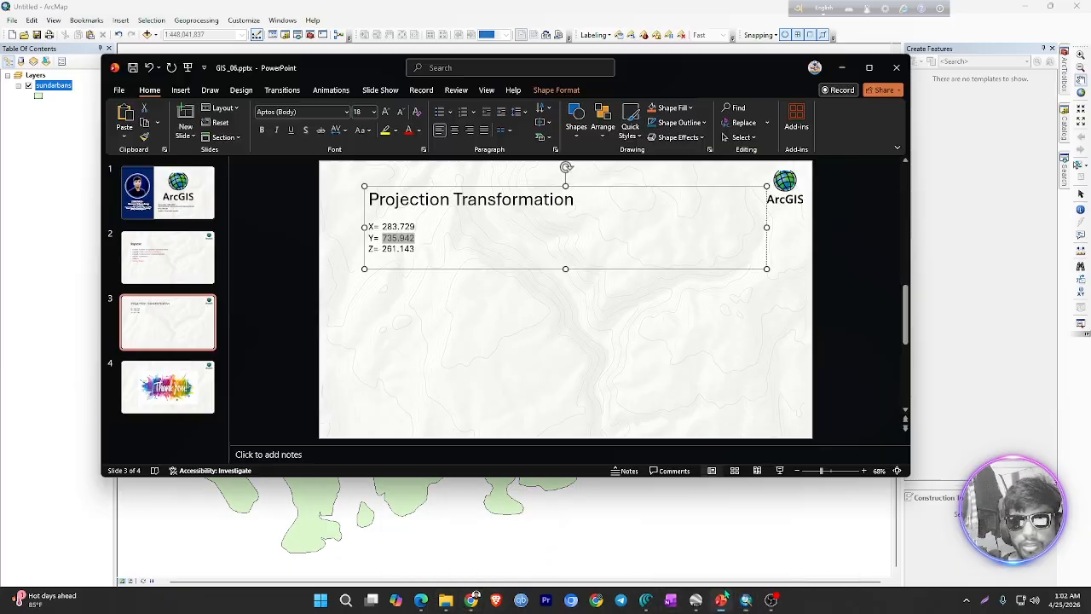
double_click(398, 250)
right_click(399, 250)
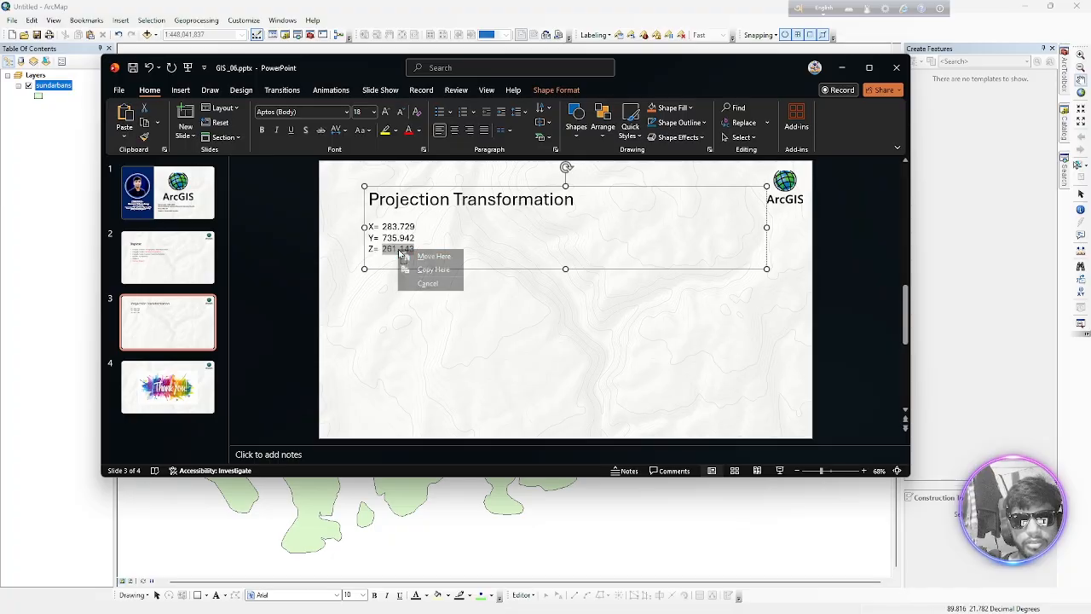
right_click(389, 252)
click(387, 250)
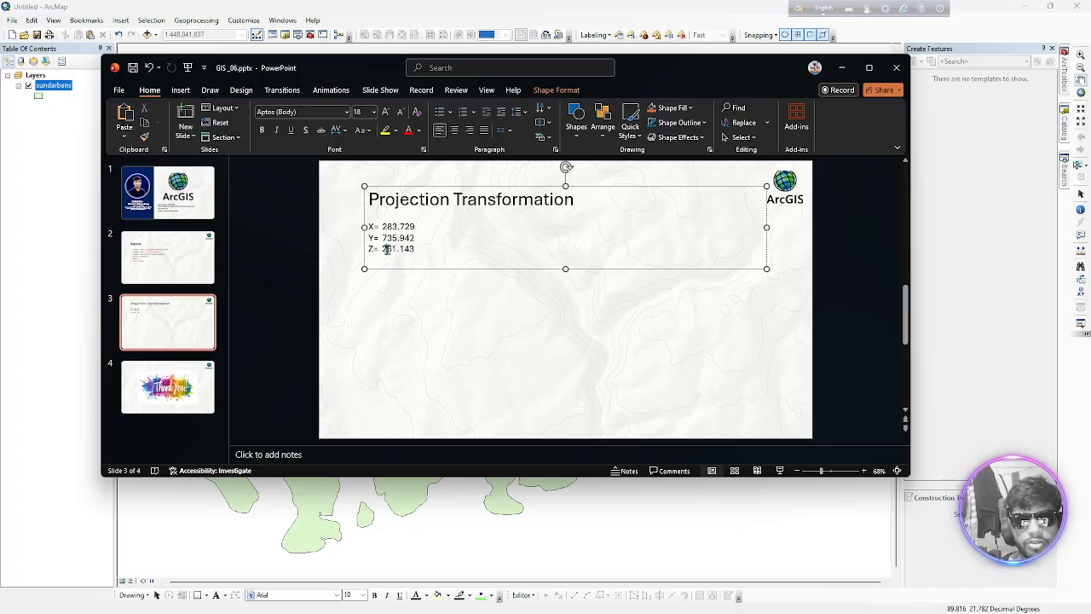
double_click(386, 249)
right_click(389, 250)
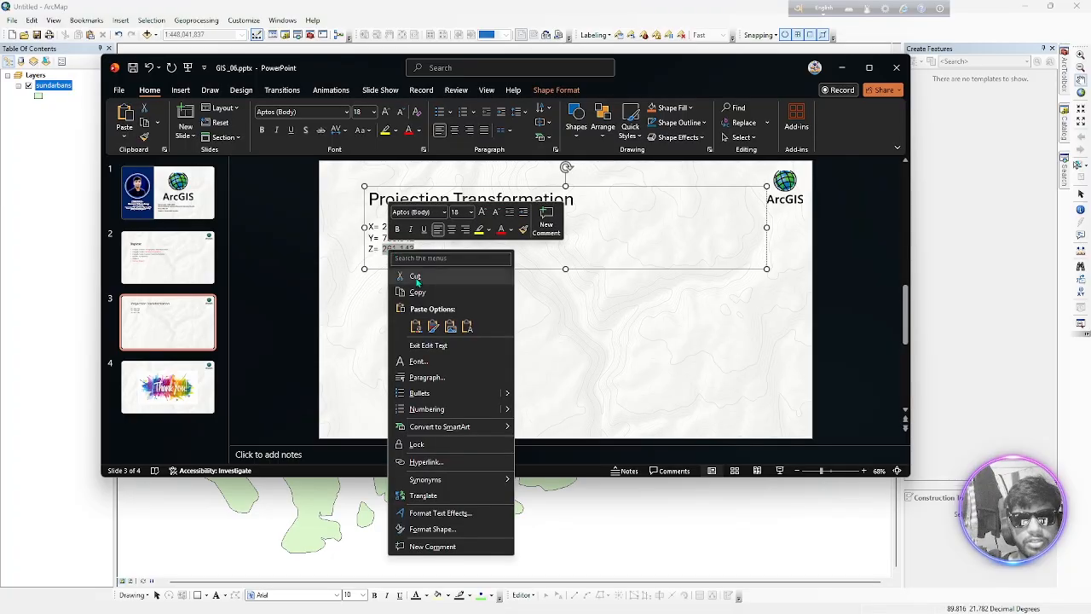
click(426, 293)
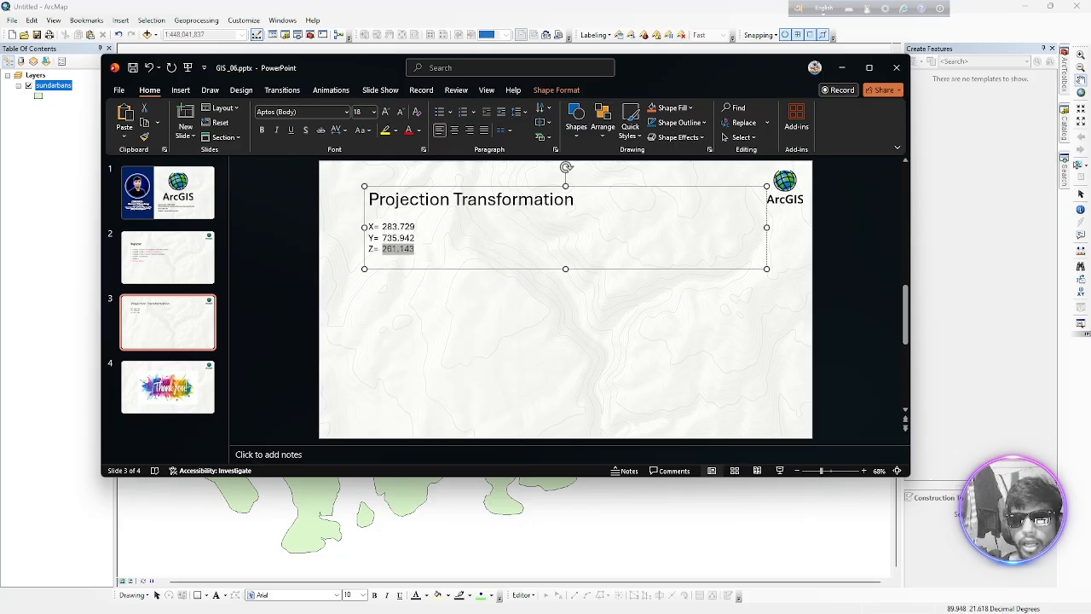
Return to the ArcMap transformation dialog, set the Z Axis Translation to 261.143 and create the custom transformation
click(746, 600)
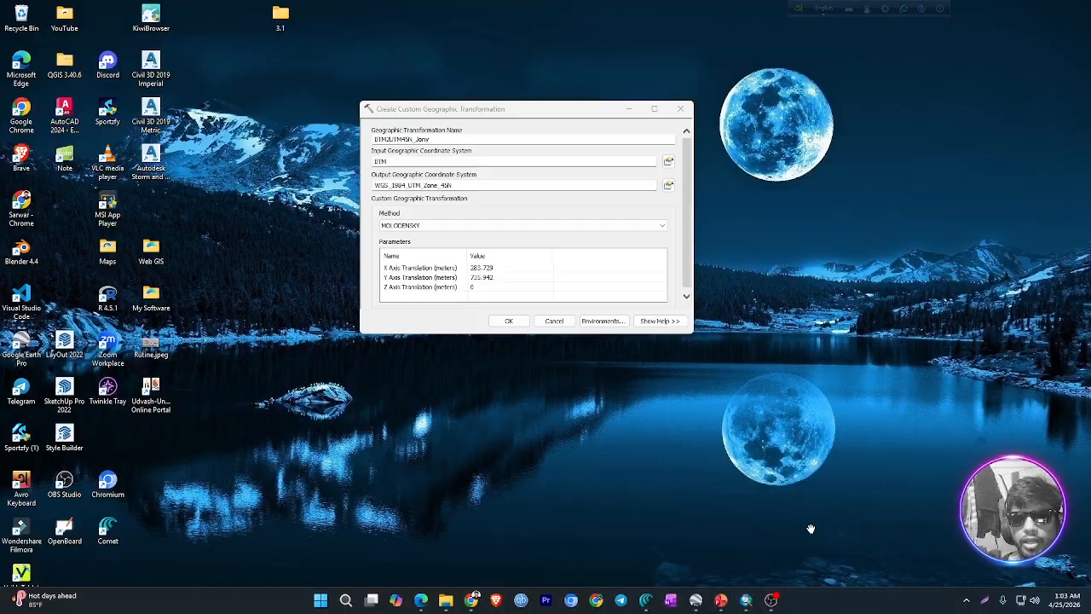
click(808, 533)
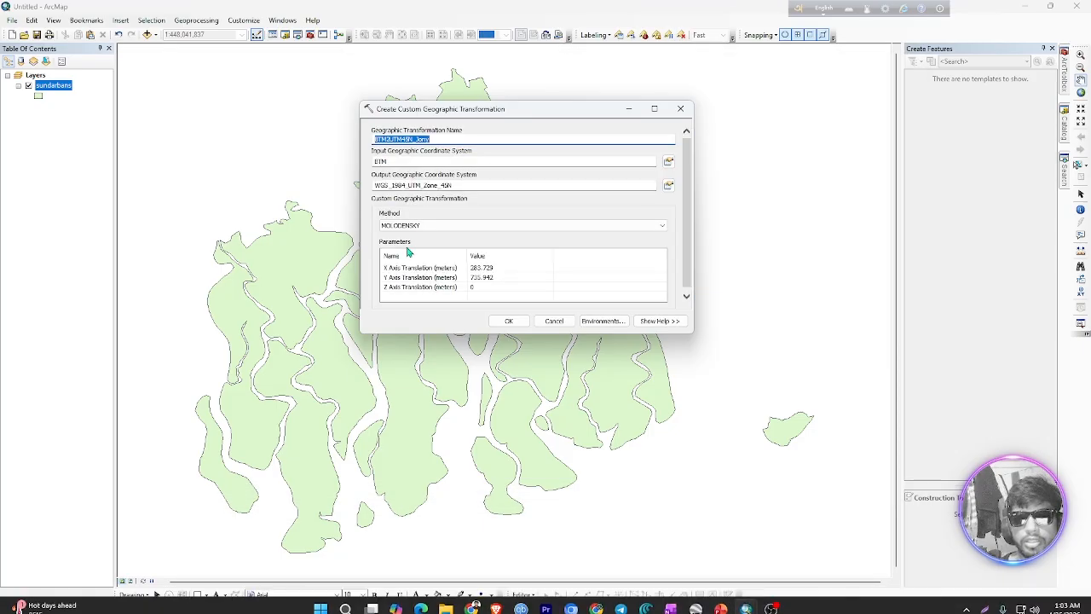
click(475, 290)
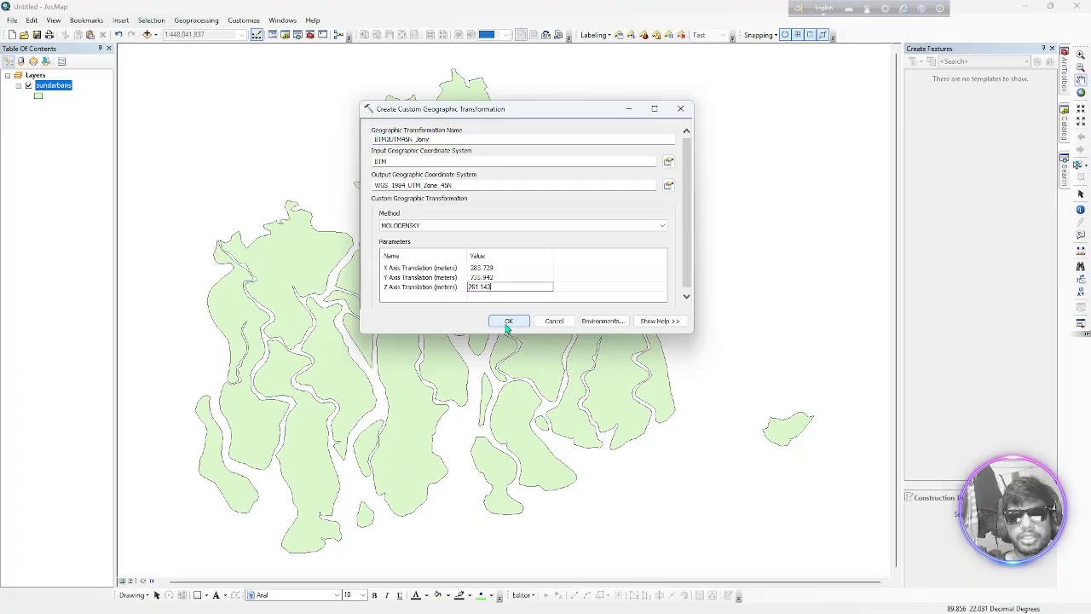
click(508, 322)
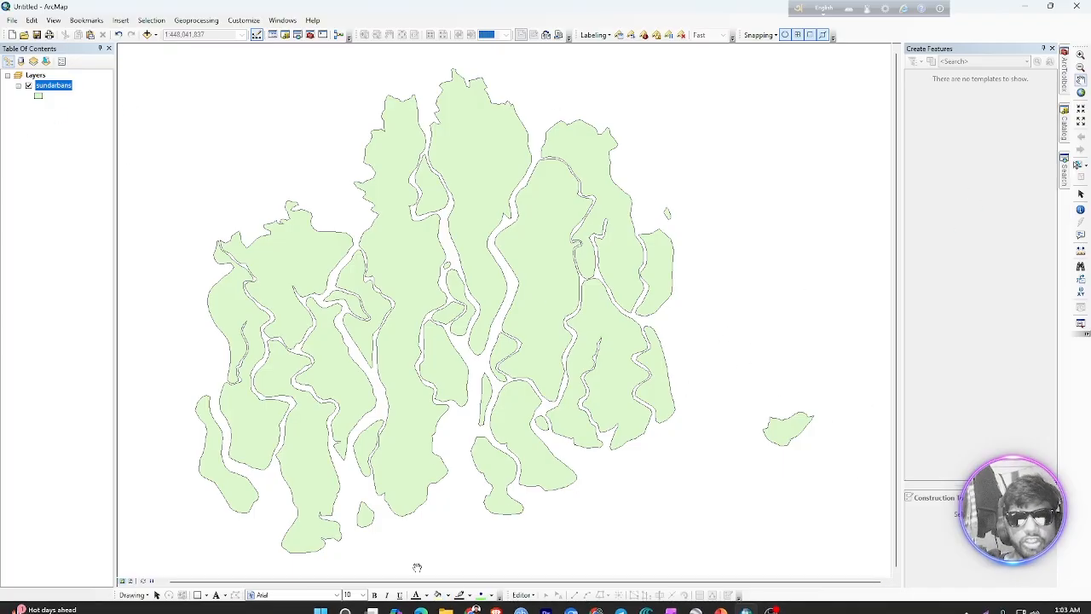
Check the Desktop10.8 ArcToolbox CustomTransformations folder in File Explorer for the new GTF file and return to ArcMap
mouse_move(446, 602)
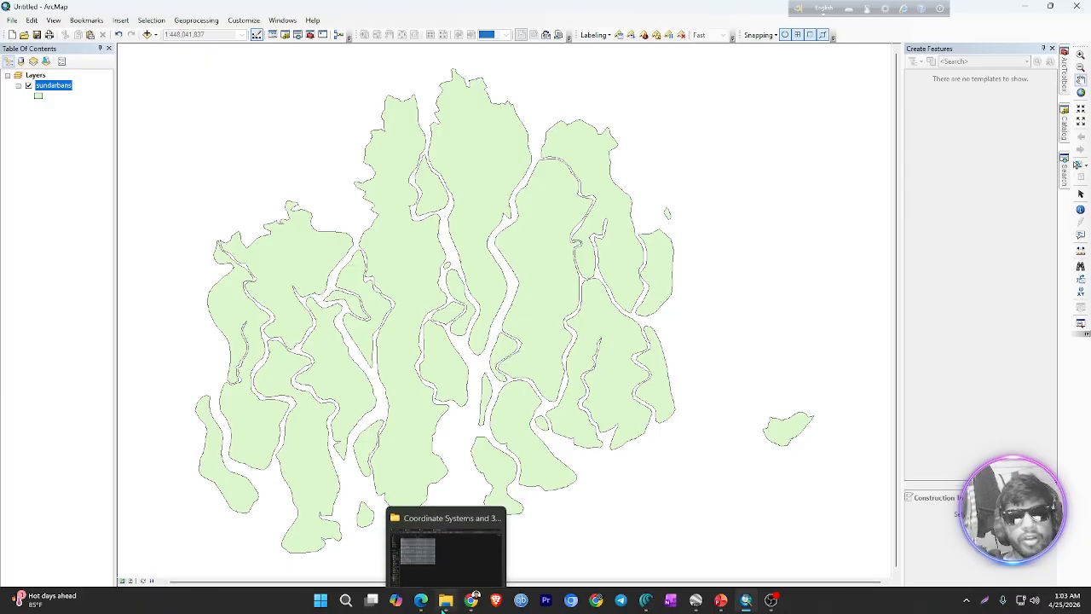
click(426, 555)
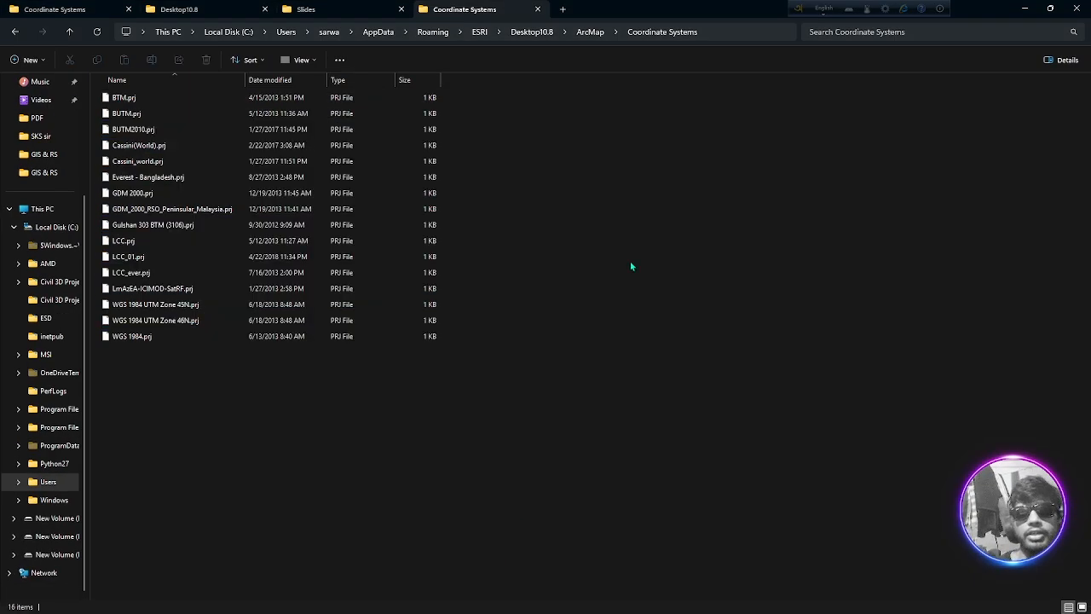
click(590, 31)
click(532, 31)
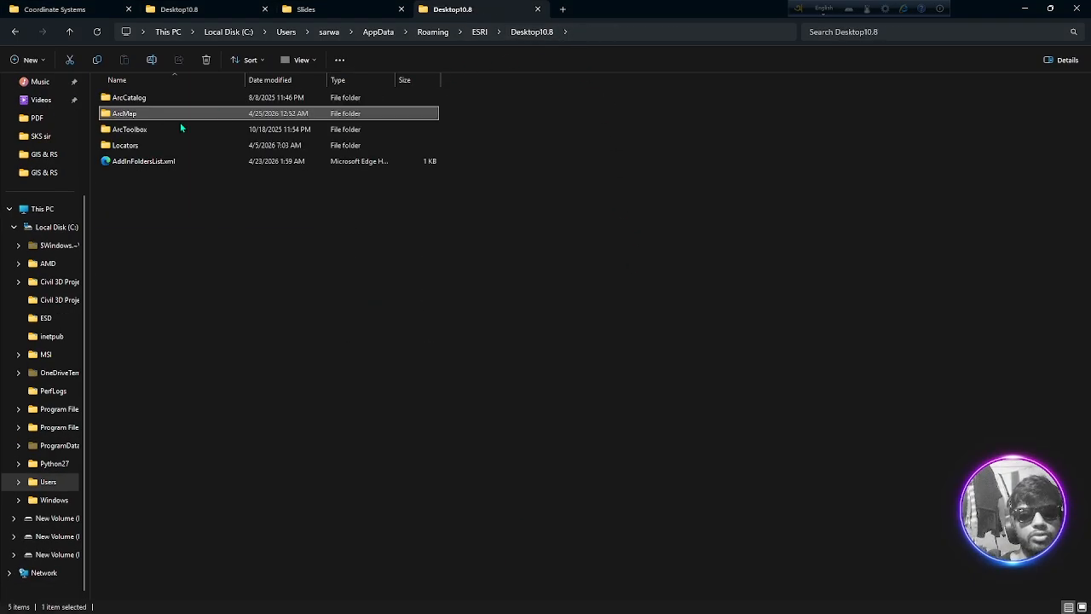
double_click(180, 128)
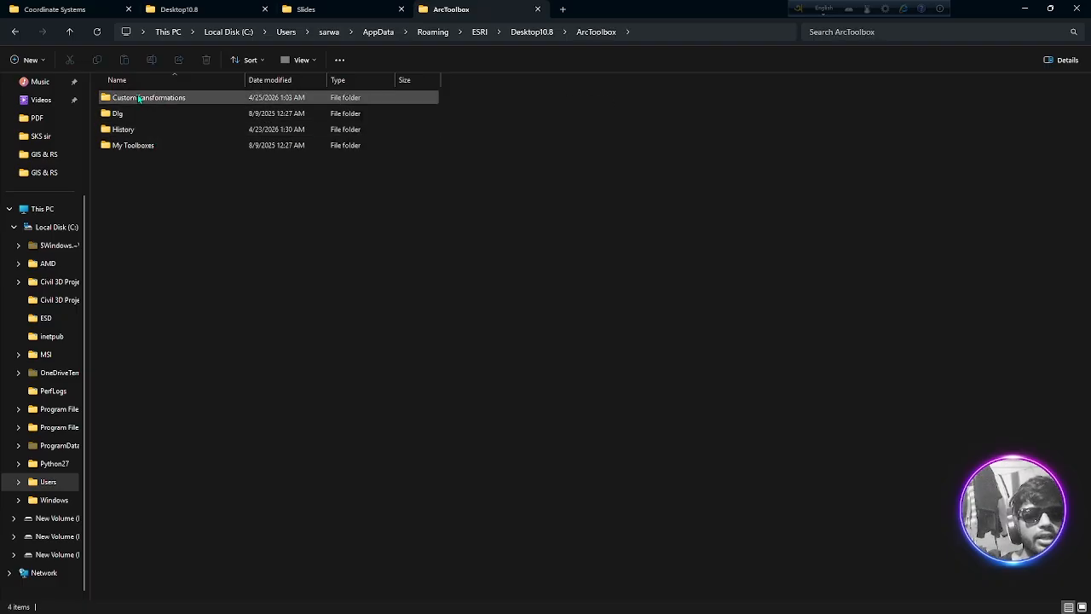
double_click(138, 98)
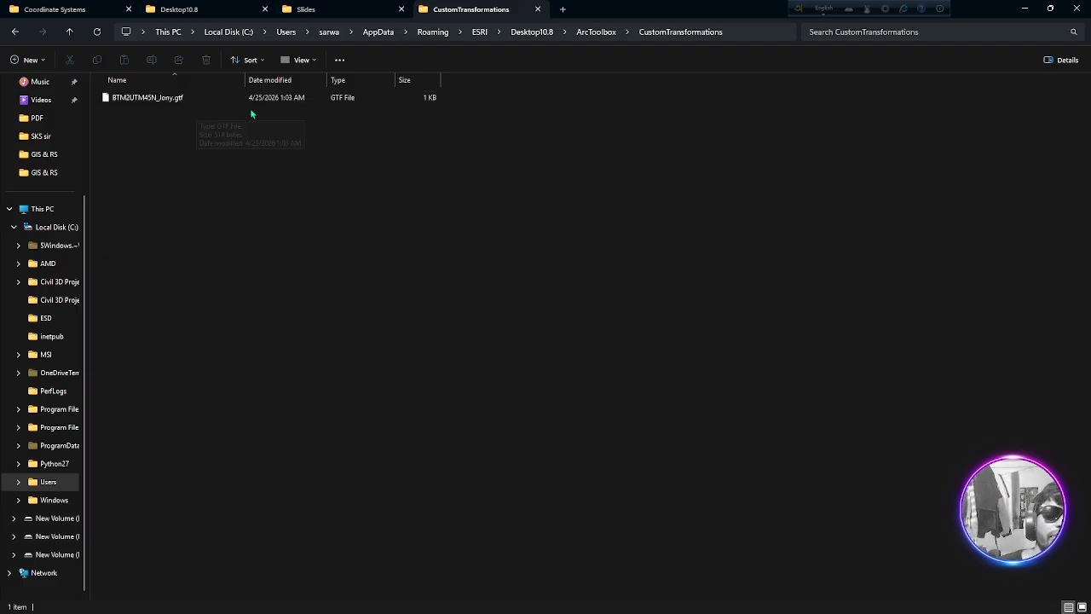
click(1025, 8)
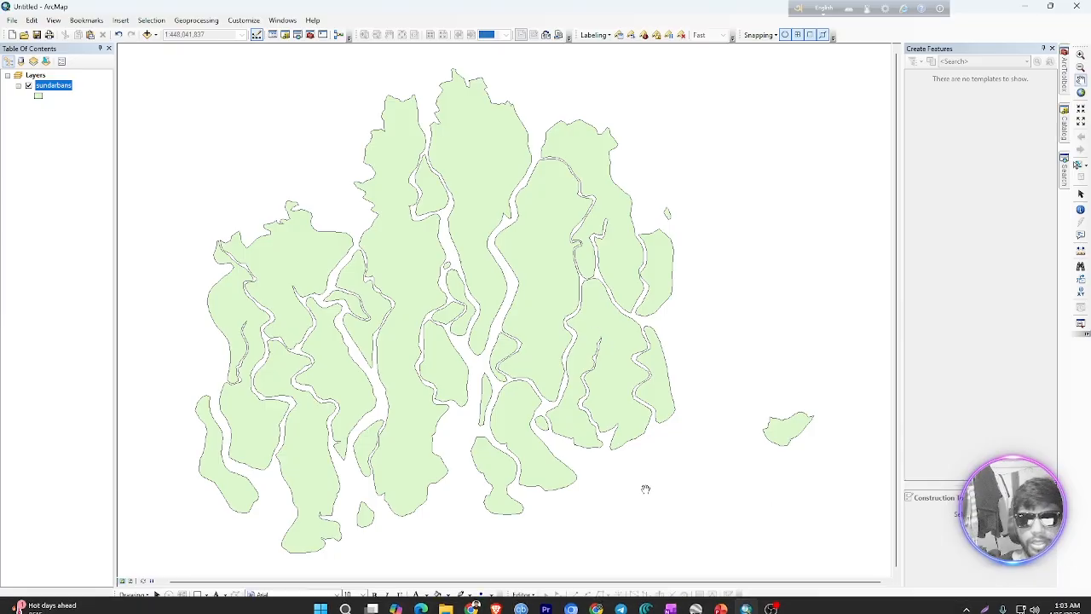
Review the newly created GTF file in File Explorer and return to ArcMap
click(447, 601)
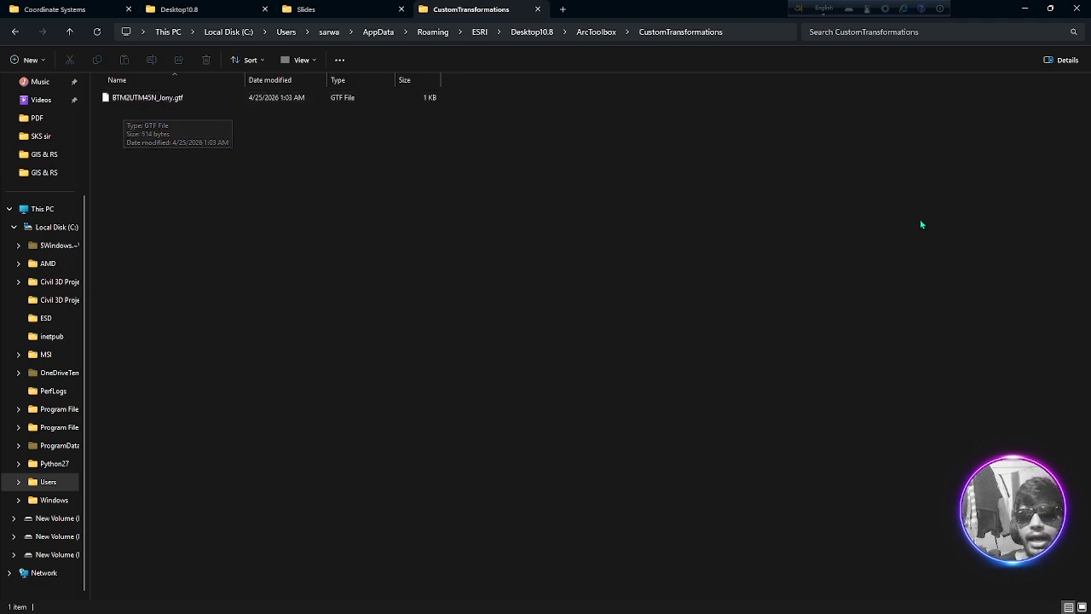
click(1025, 9)
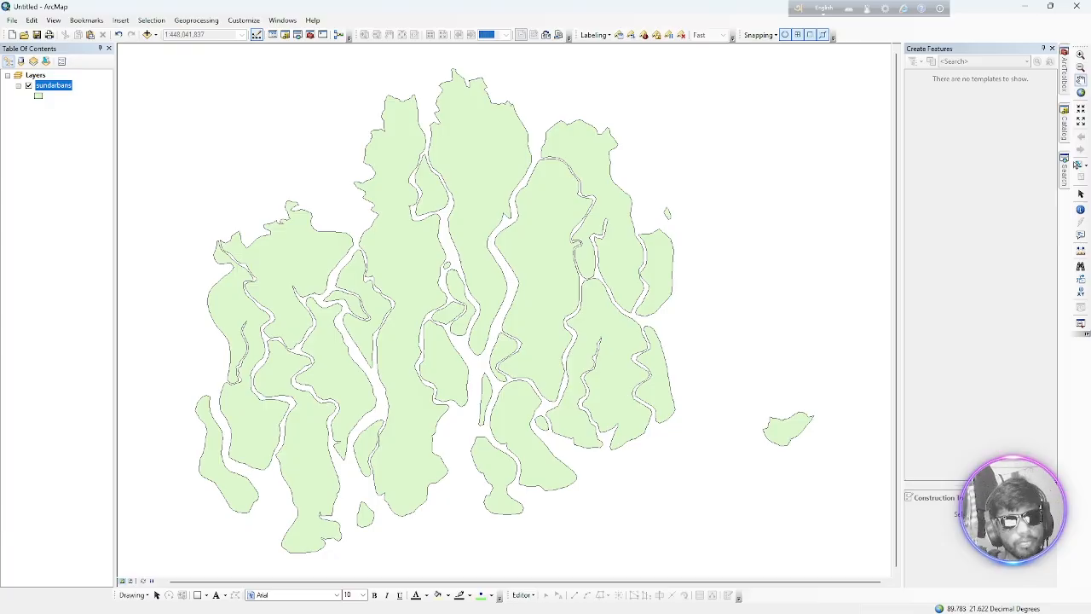
Switch to File Explorer and cut all the GTF files from the CustomTransformations folder inside NECESSARY_FILES
mouse_move(473, 599)
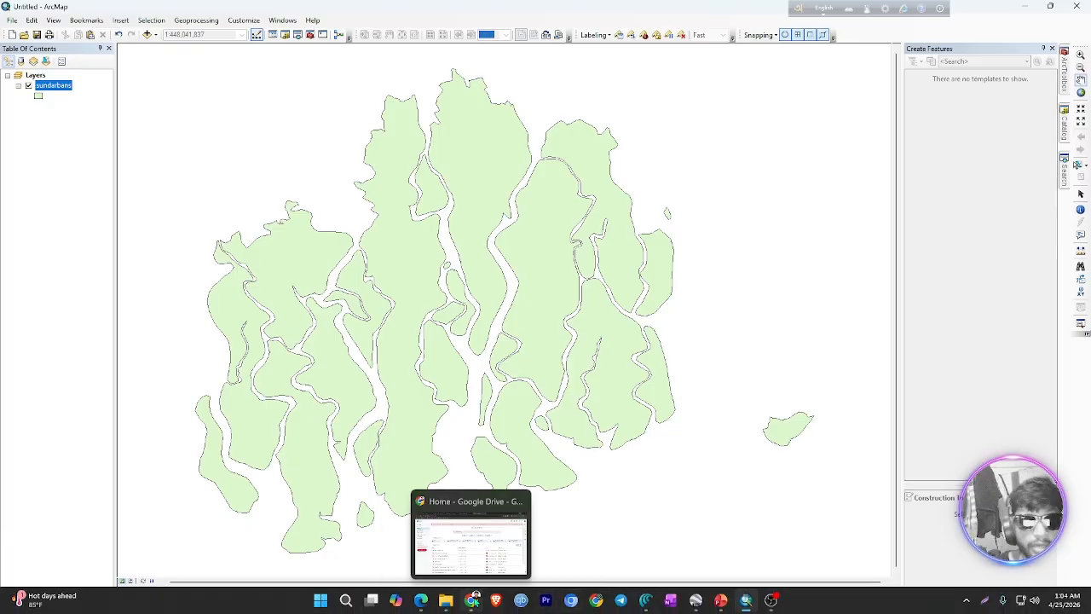
click(445, 536)
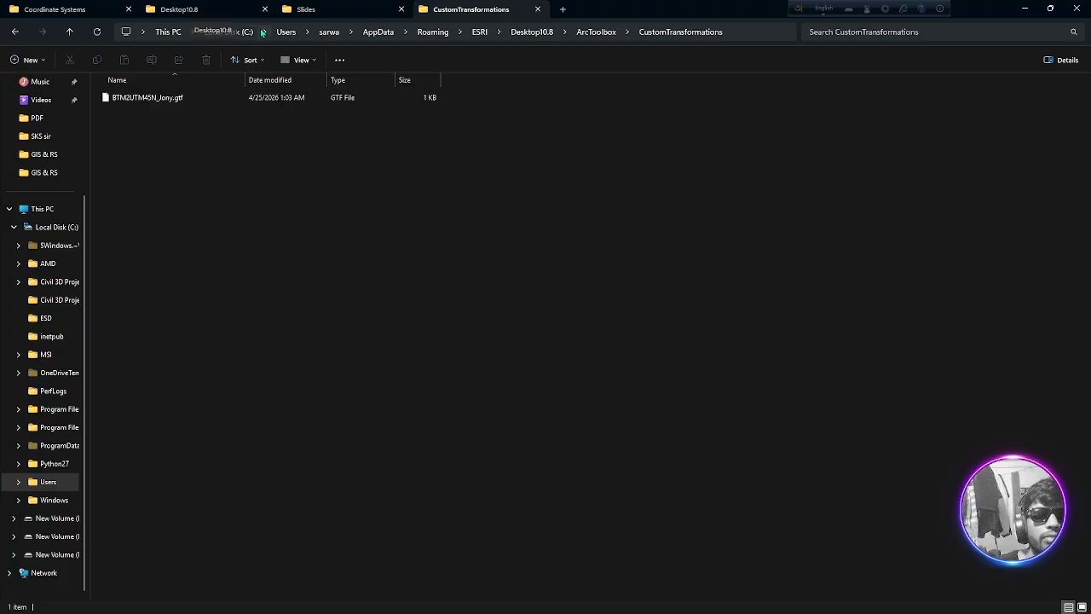
click(53, 9)
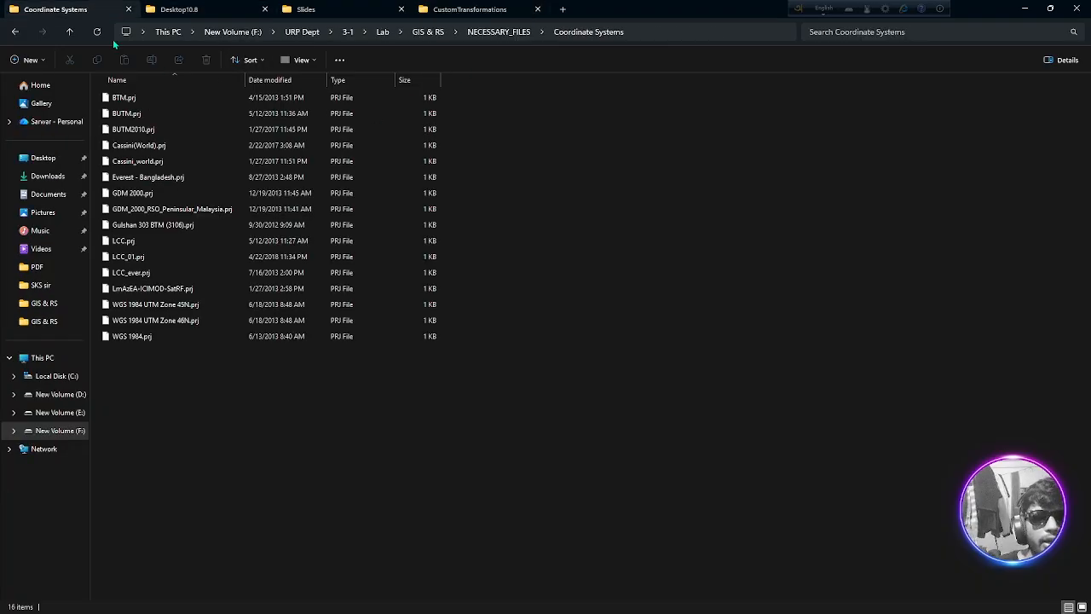
click(69, 32)
double_click(169, 113)
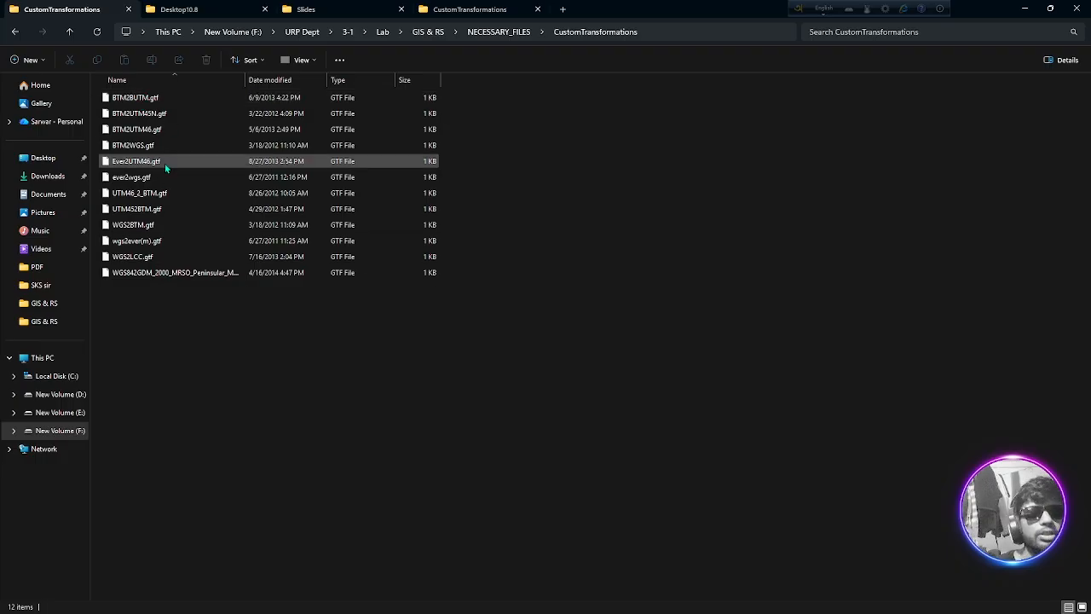
drag(193, 299, 182, 99)
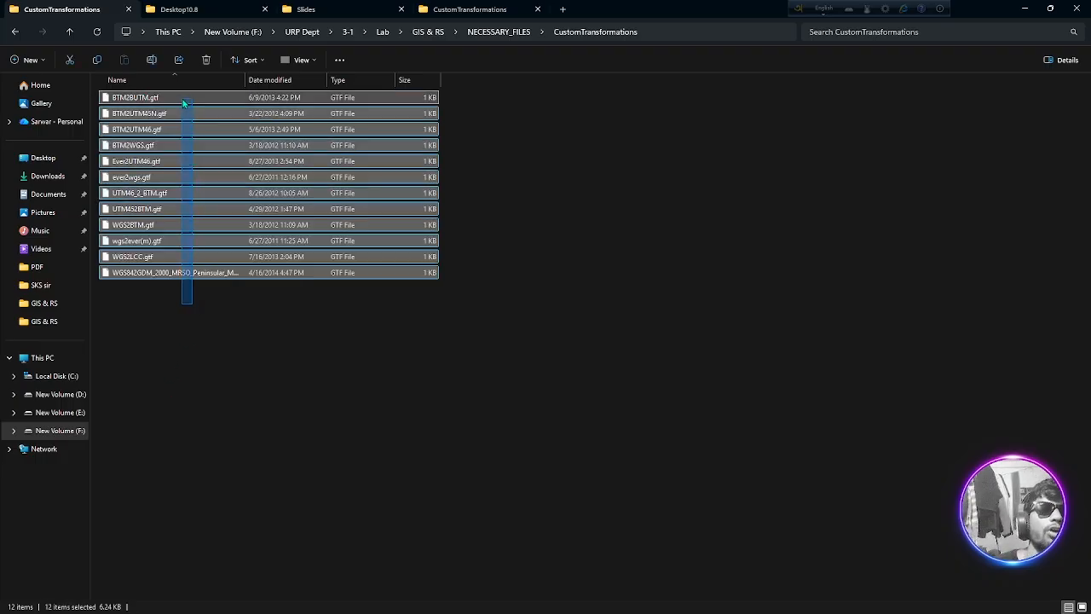
right_click(183, 99)
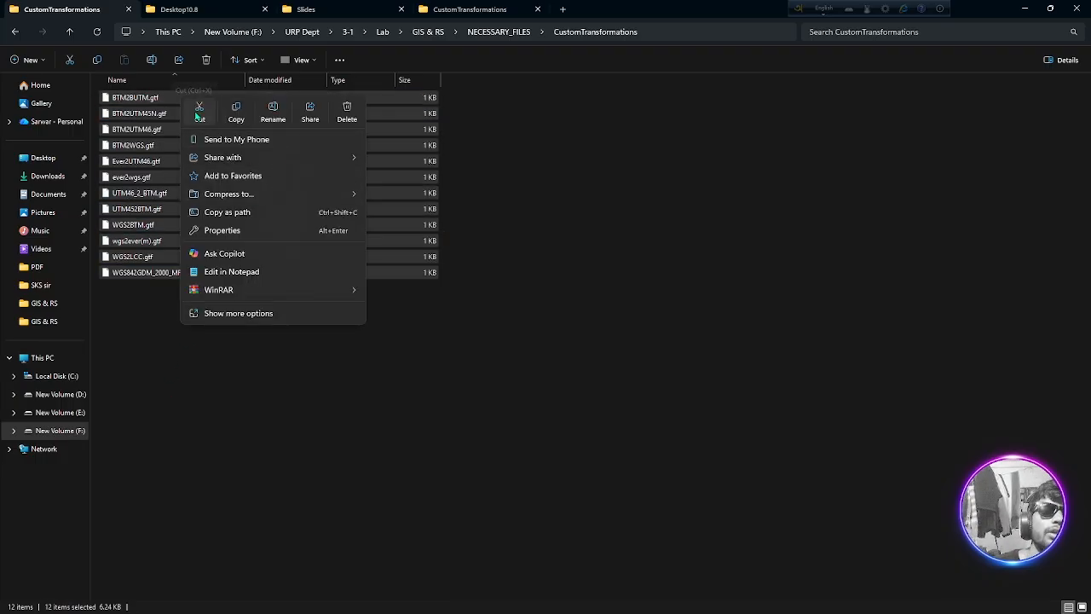
click(199, 109)
Paste the GTF files into the CustomTransformations folder under ESRI, Desktop10.8, ArcToolbox
click(505, 13)
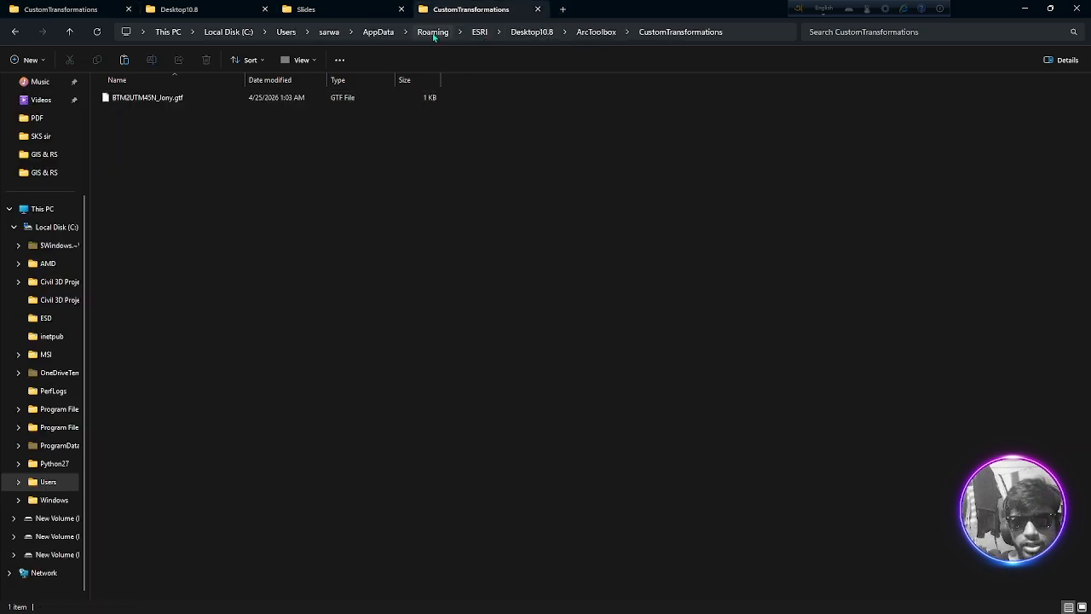
click(539, 35)
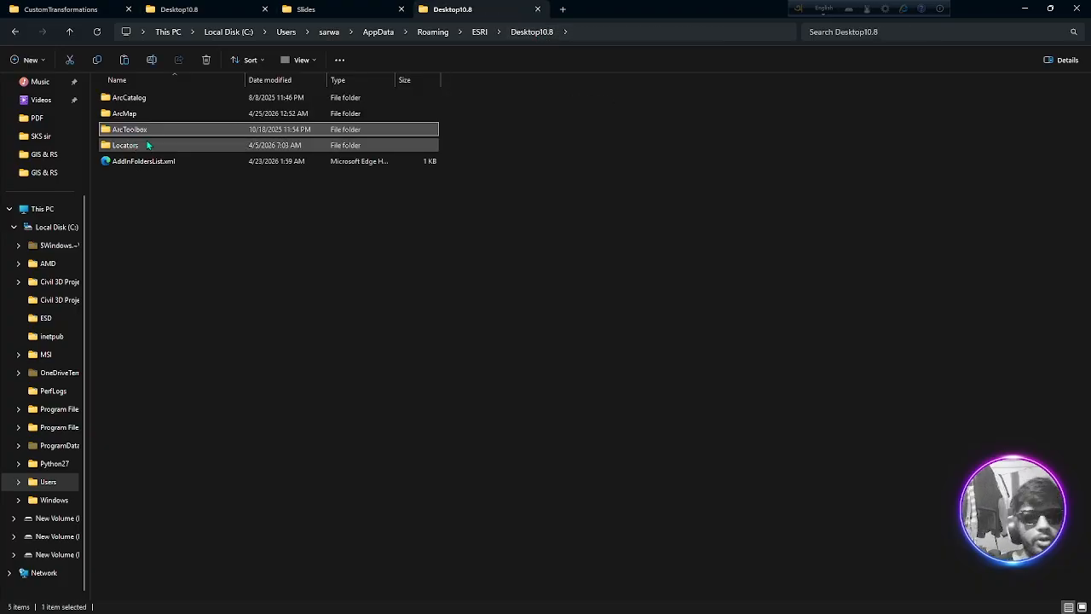
click(479, 32)
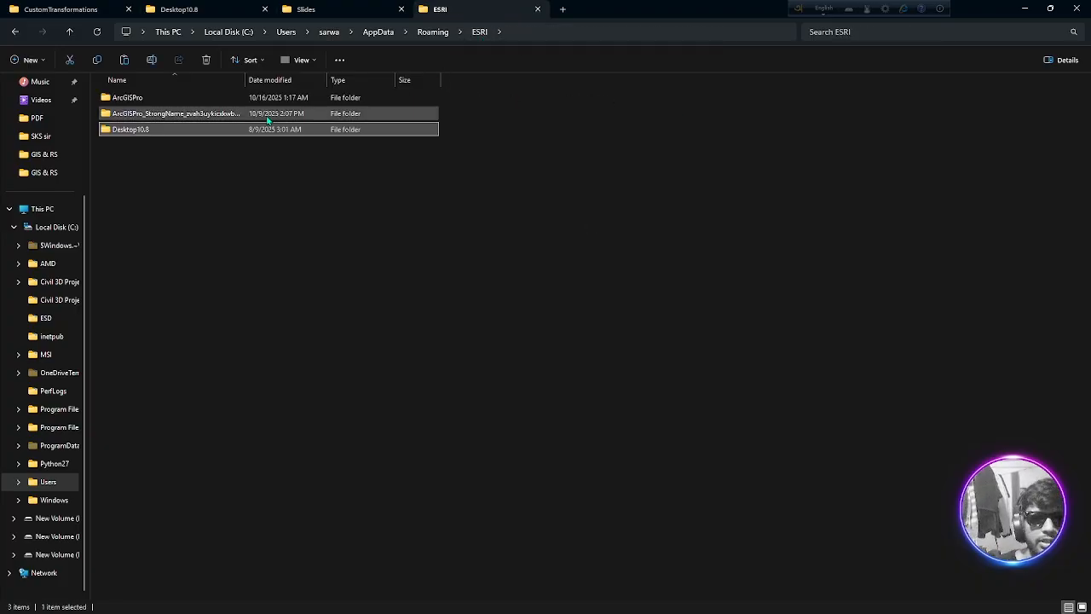
double_click(189, 133)
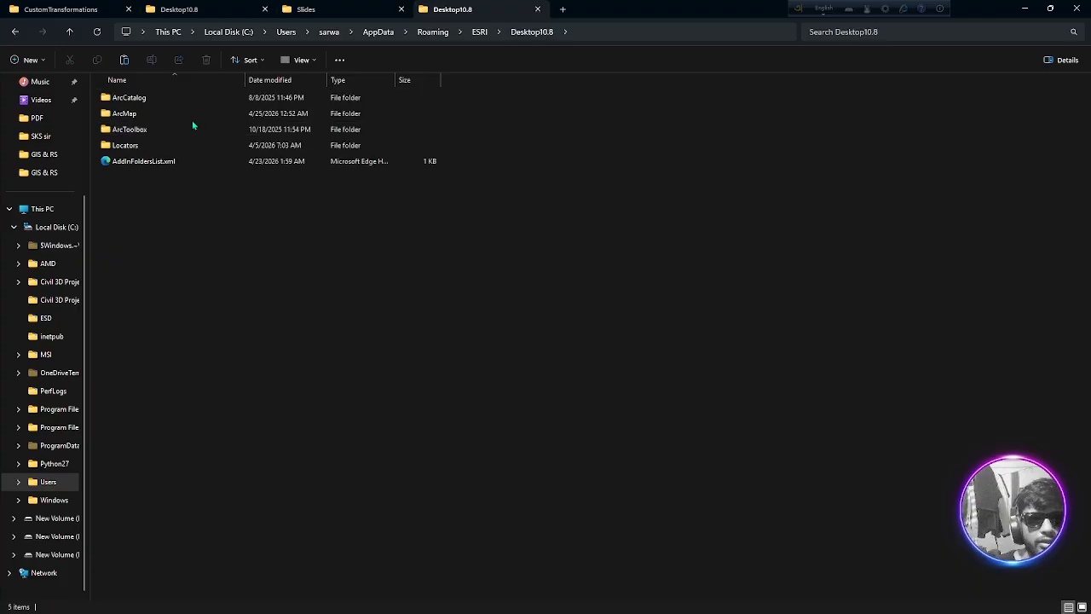
double_click(148, 130)
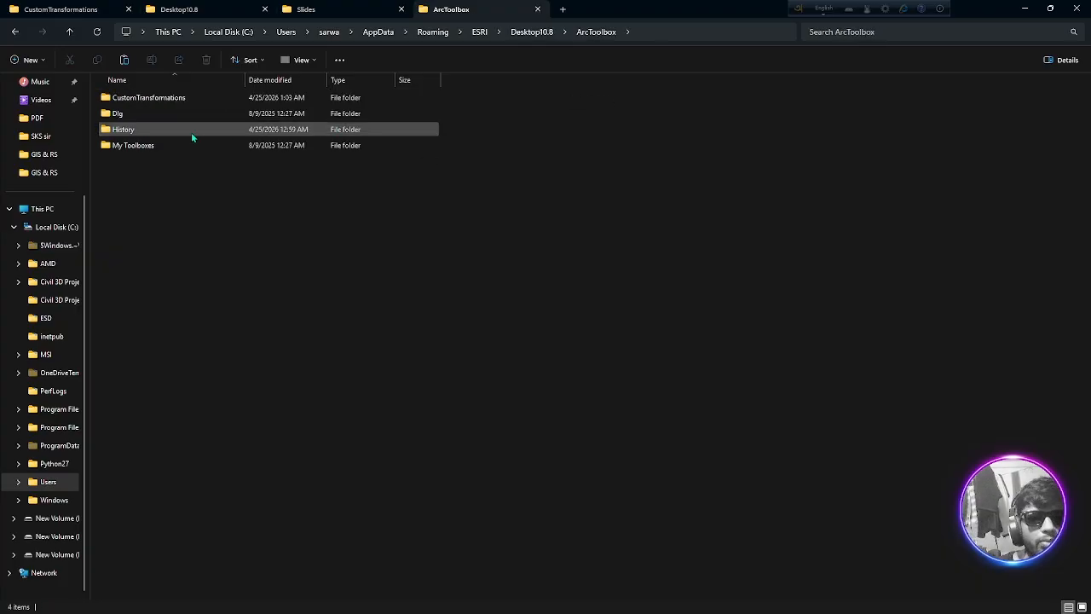
double_click(184, 104)
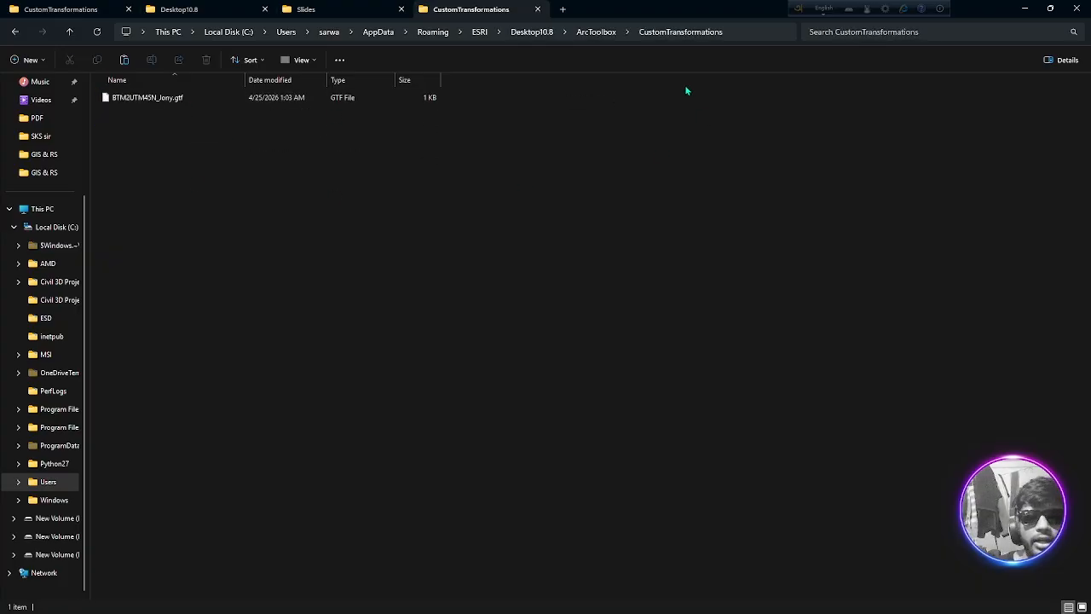
right_click(216, 182)
click(236, 205)
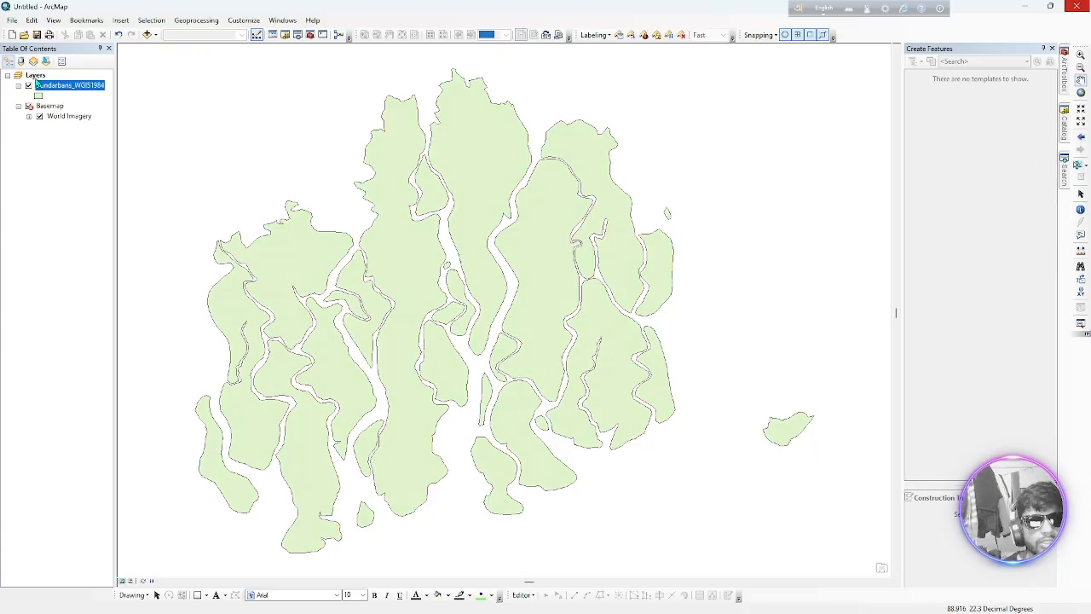
Insert a new data frame in ArcMap and remove the Layers data frame with its Sundarbans and basemap layers
click(120, 20)
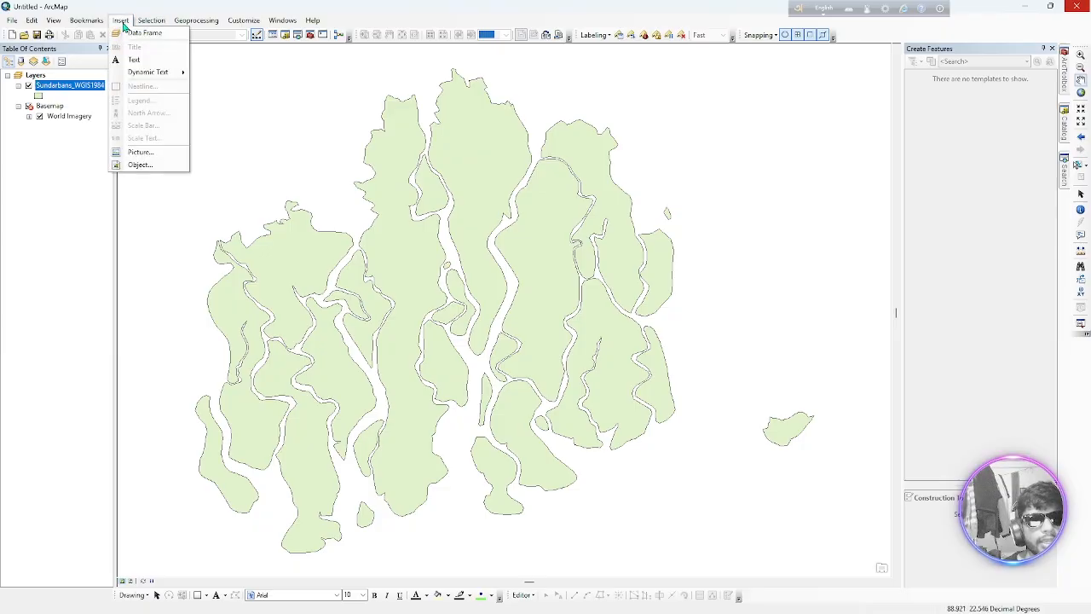
click(133, 34)
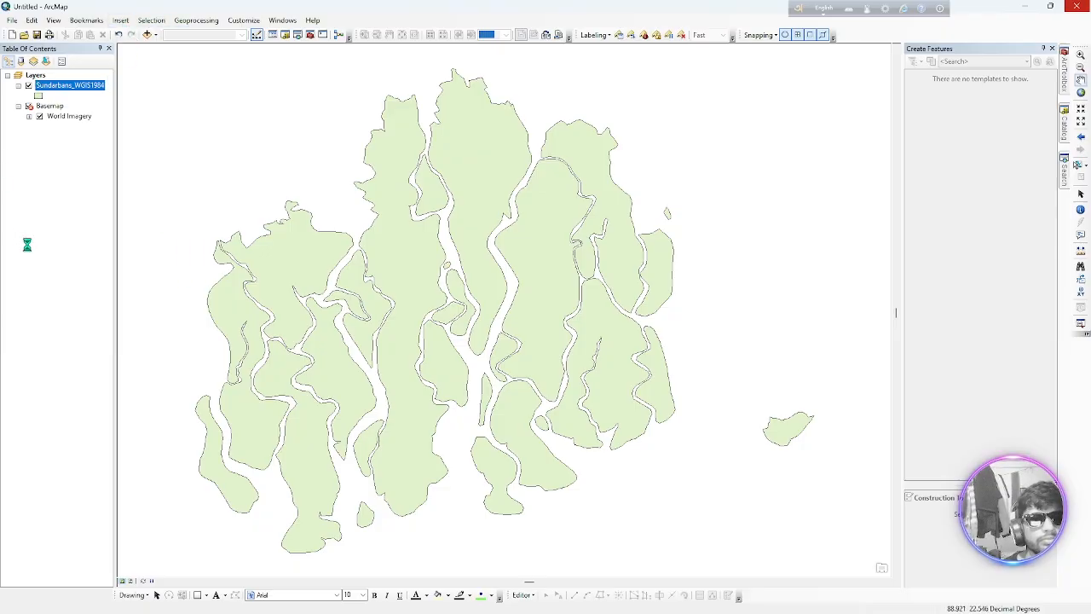
right_click(37, 76)
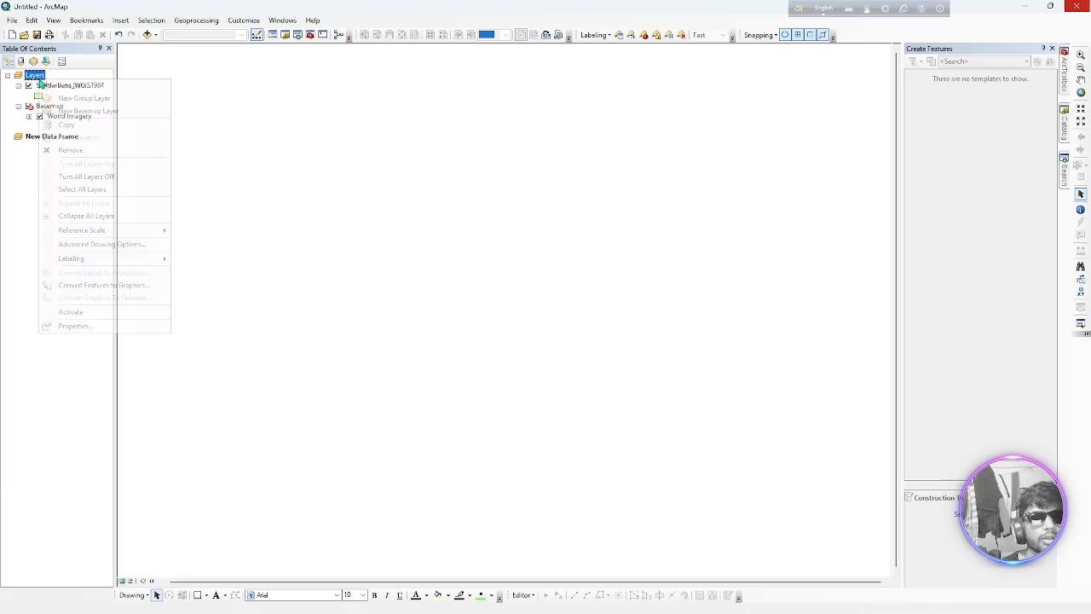
click(69, 155)
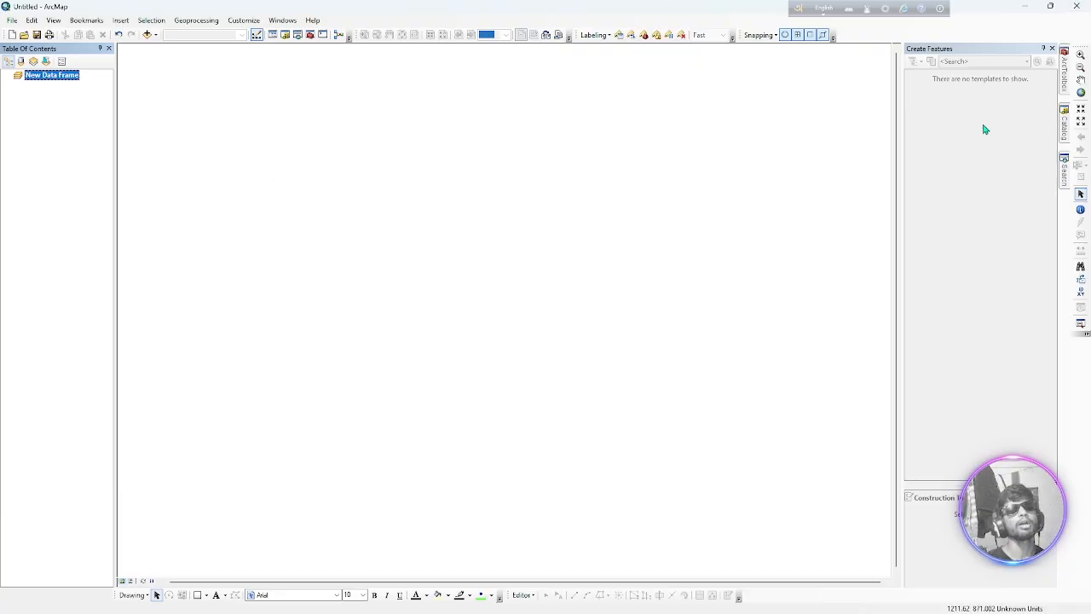
Browse the Catalog up to the URP 3182_ GIS and Remote Sensing Studio folder and collapse the Lab 5 & 6 folder
click(1064, 124)
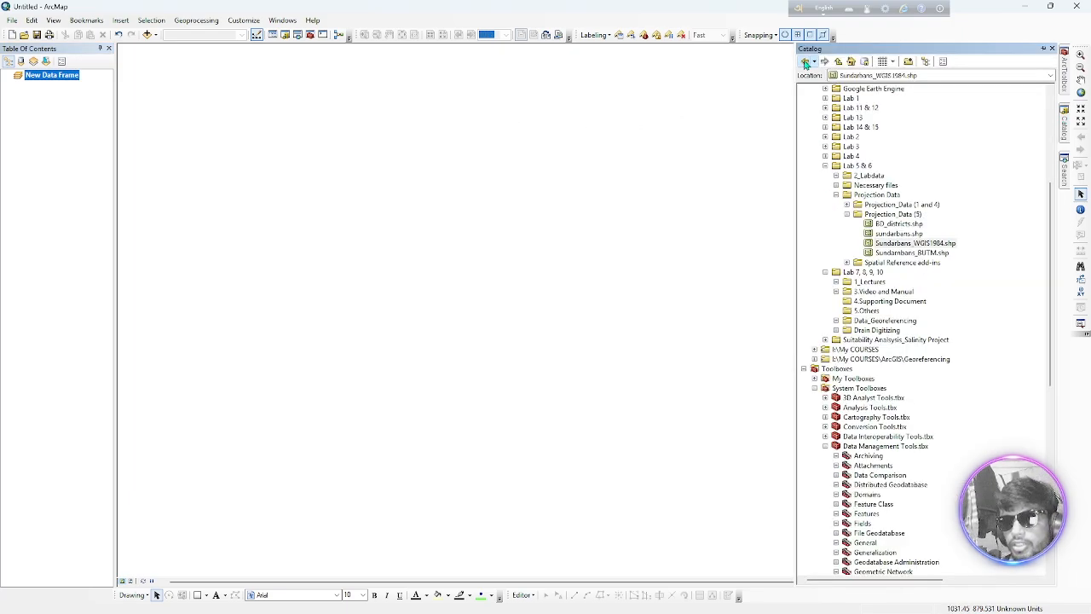
click(808, 64)
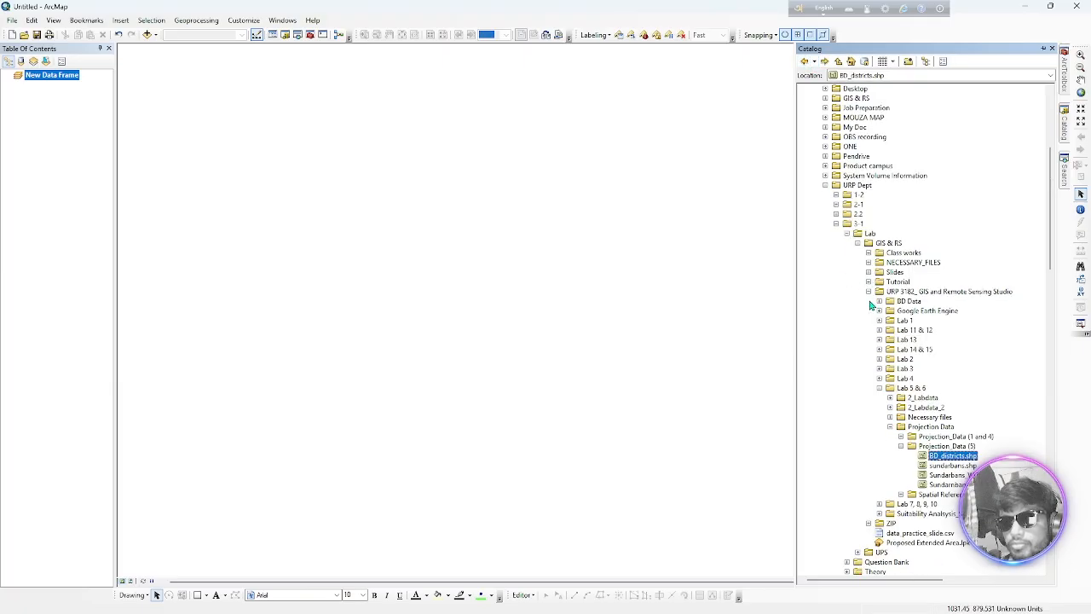
click(839, 62)
click(839, 62)
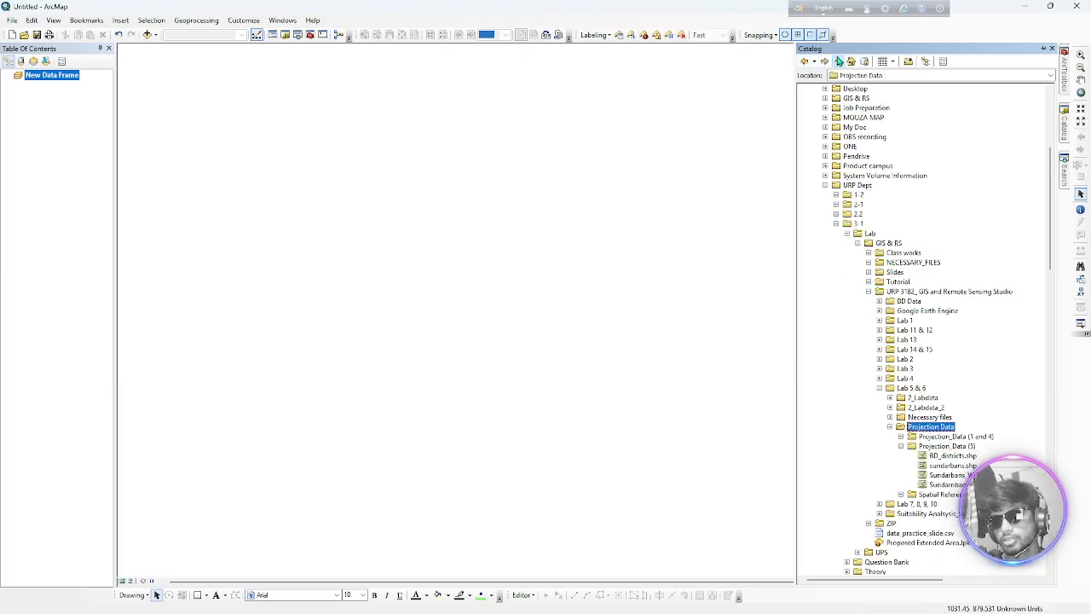
click(839, 61)
click(838, 62)
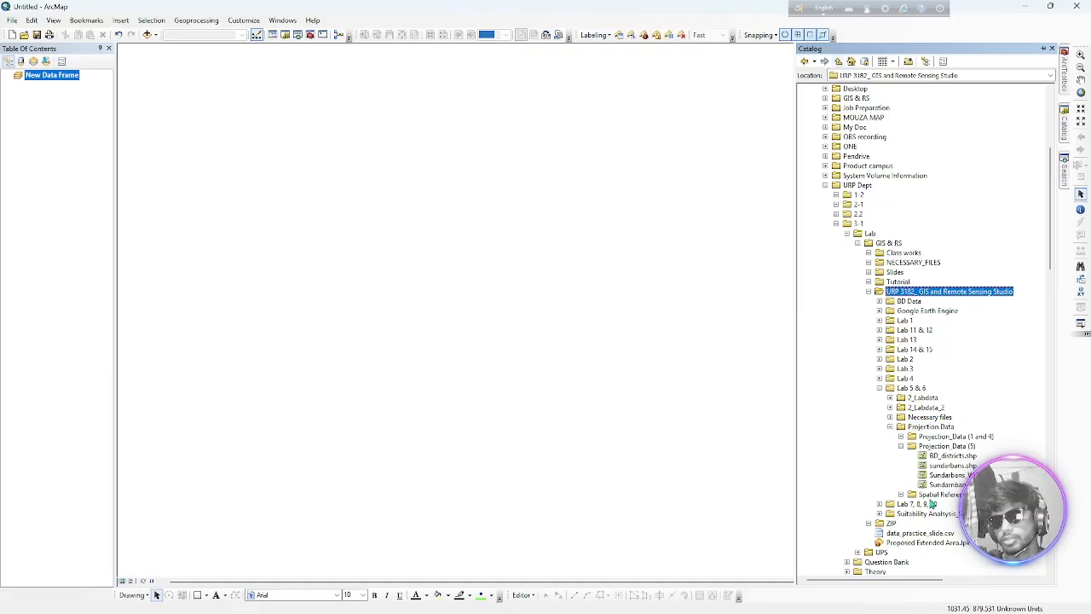
click(880, 388)
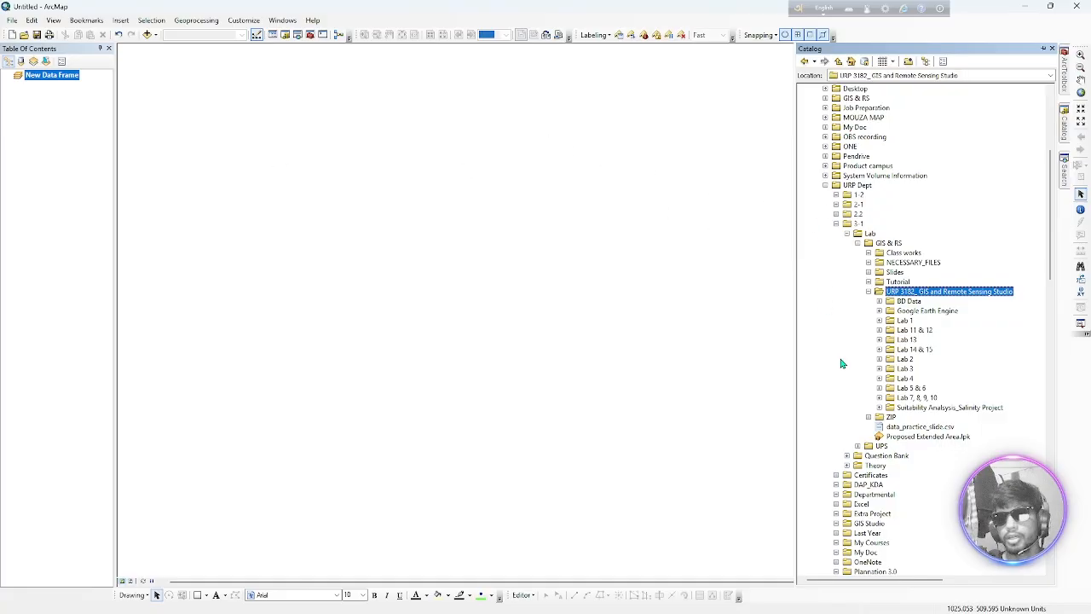
click(146, 34)
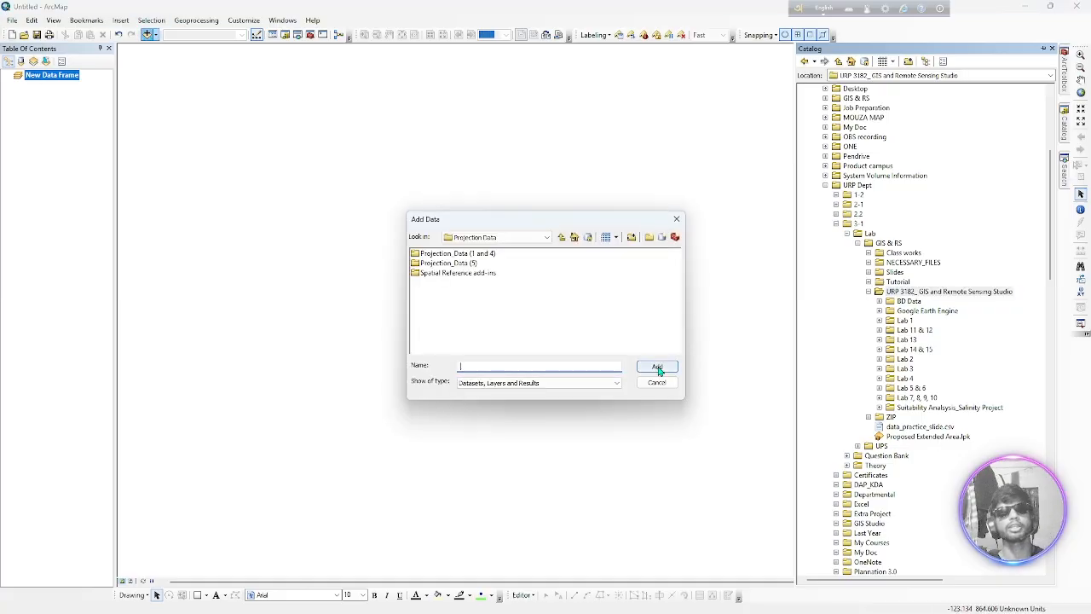
click(677, 220)
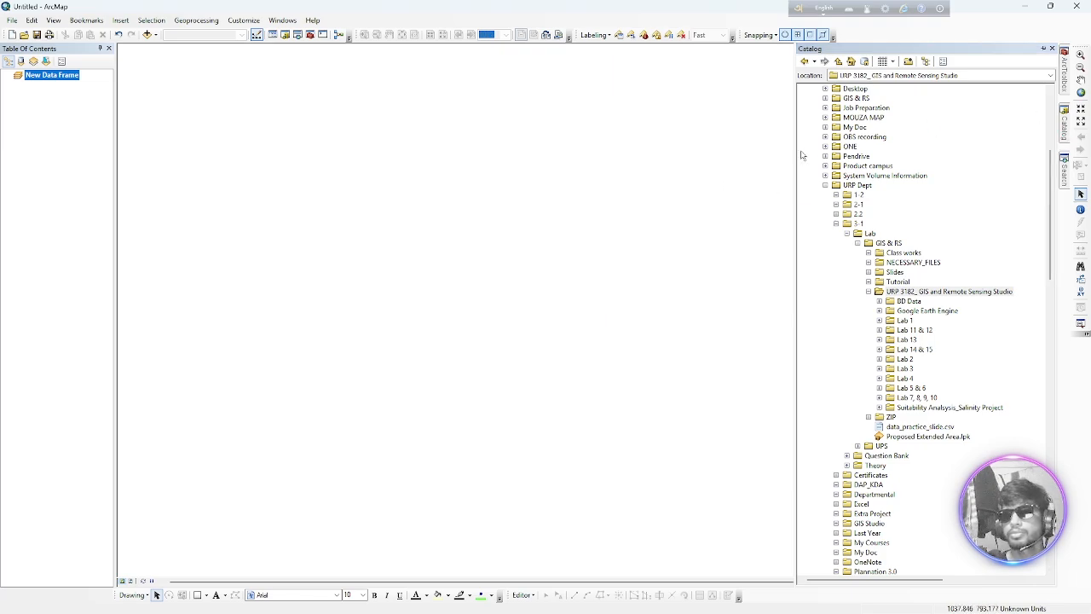
Close and reopen the Catalog window, and set it to auto-hide
click(1052, 49)
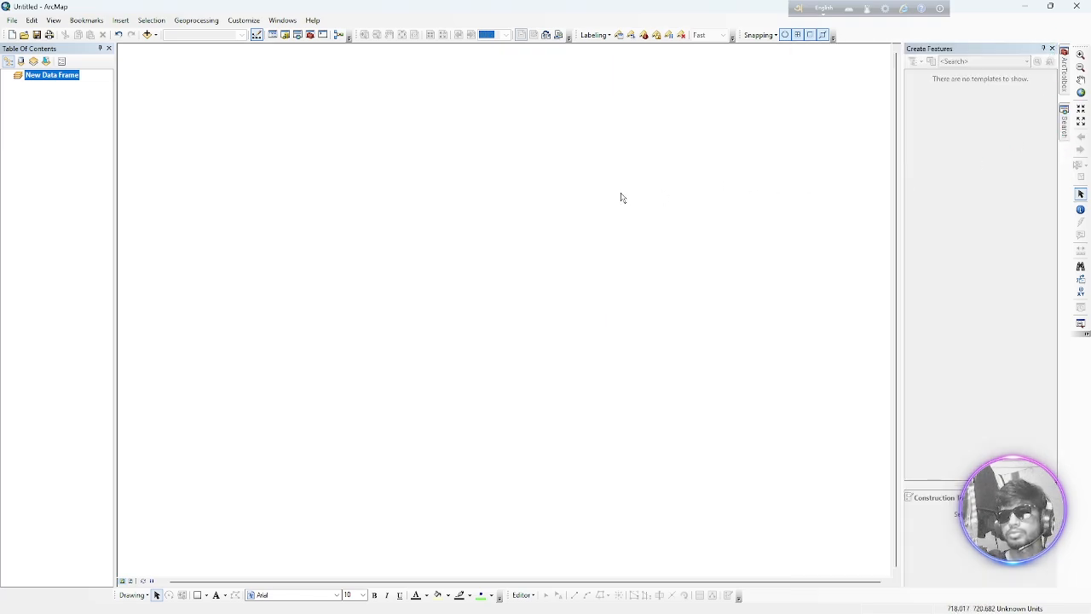
click(273, 36)
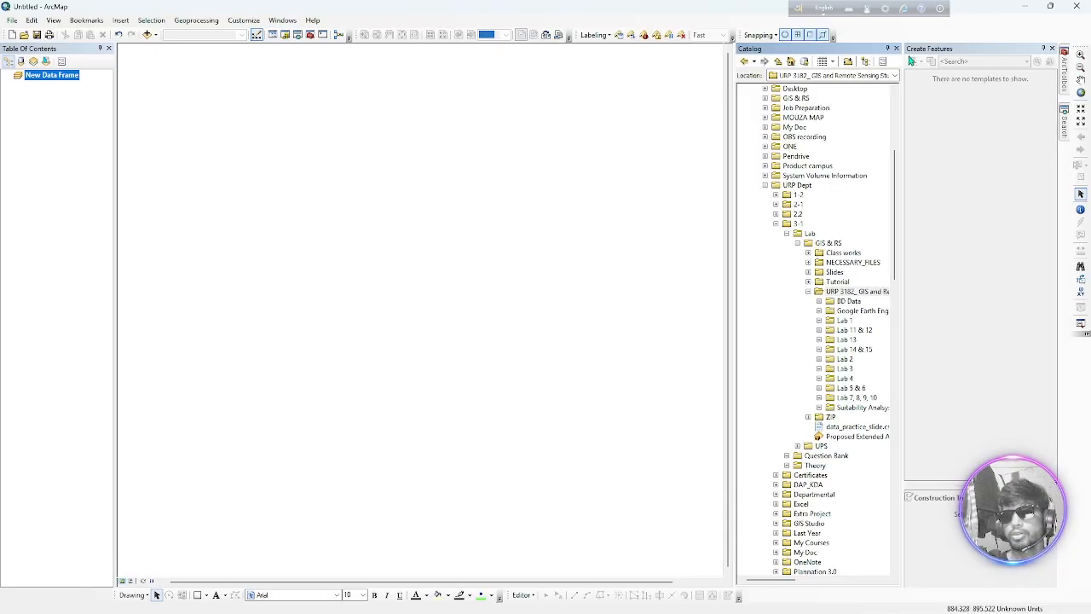
click(888, 49)
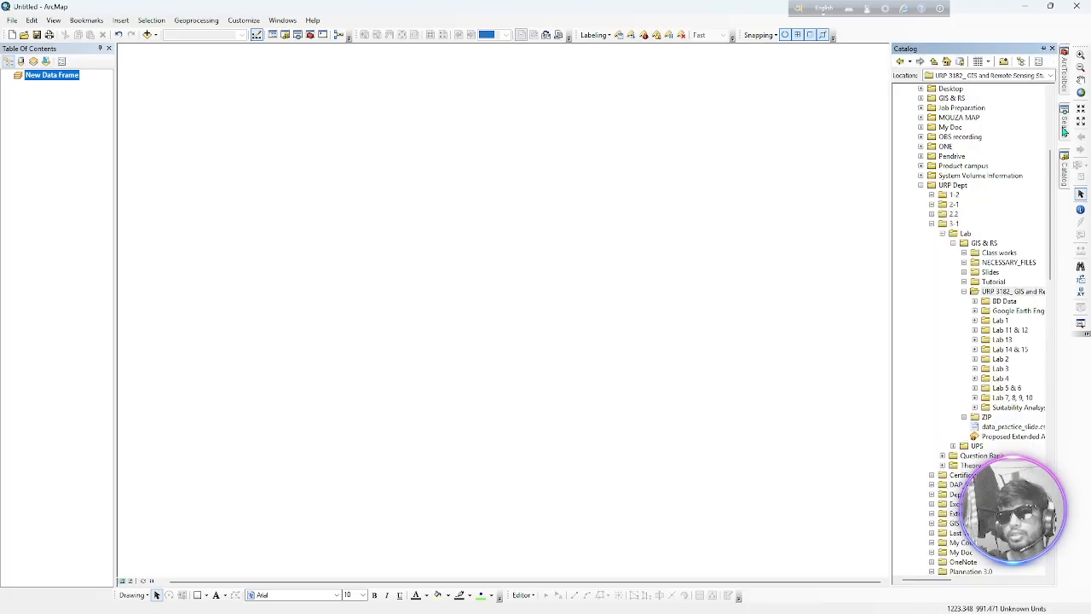
mouse_move(1063, 120)
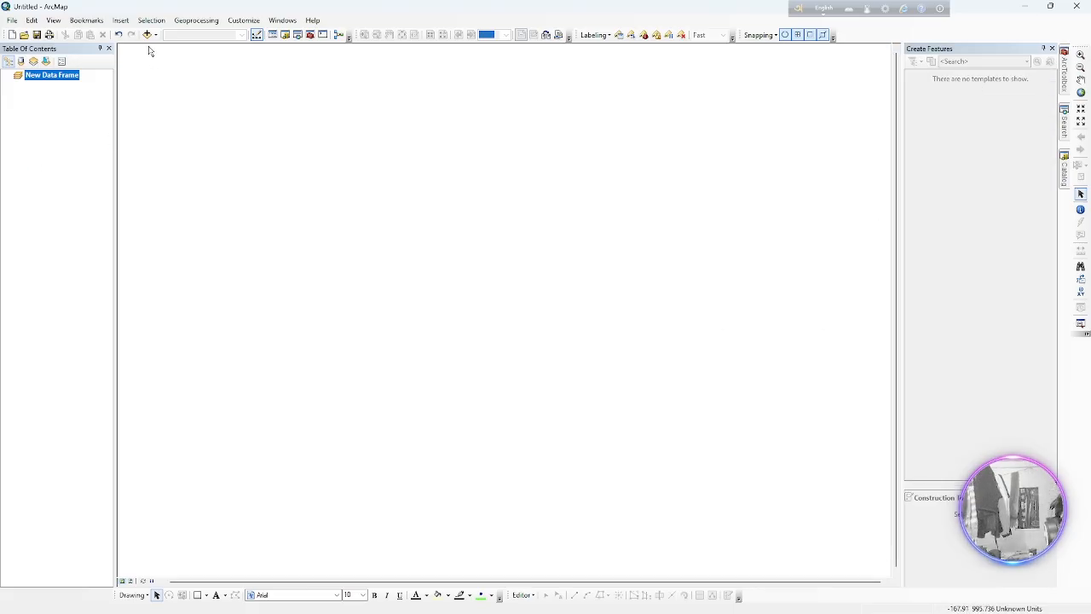
Add KUET_Boundary.shp to the new data frame from the commondata, shape1 folder under Proposed Extended Area in 2_Labdata_2
click(147, 34)
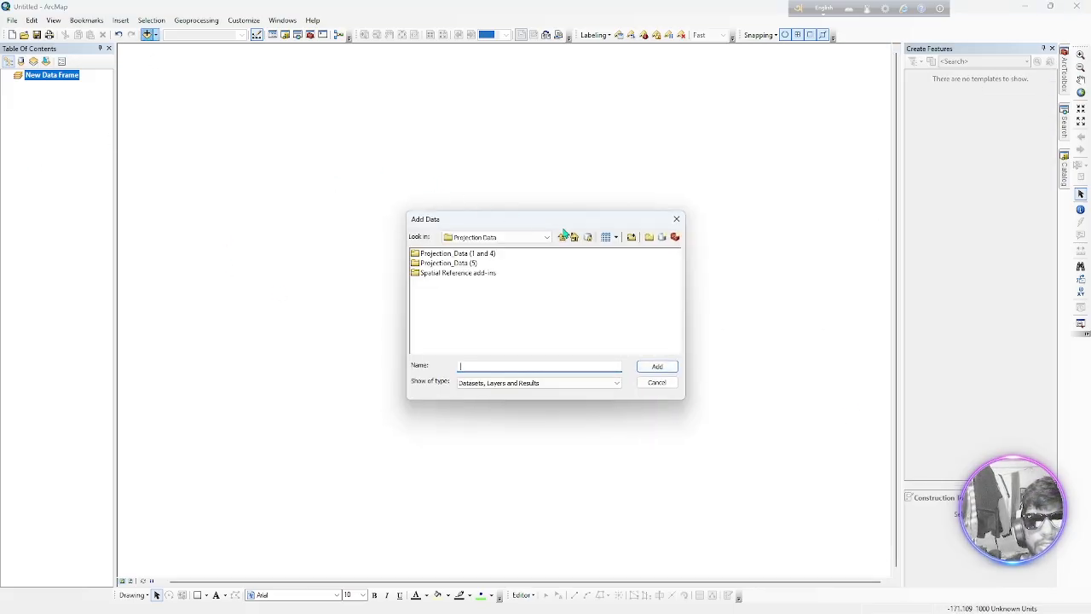
click(566, 236)
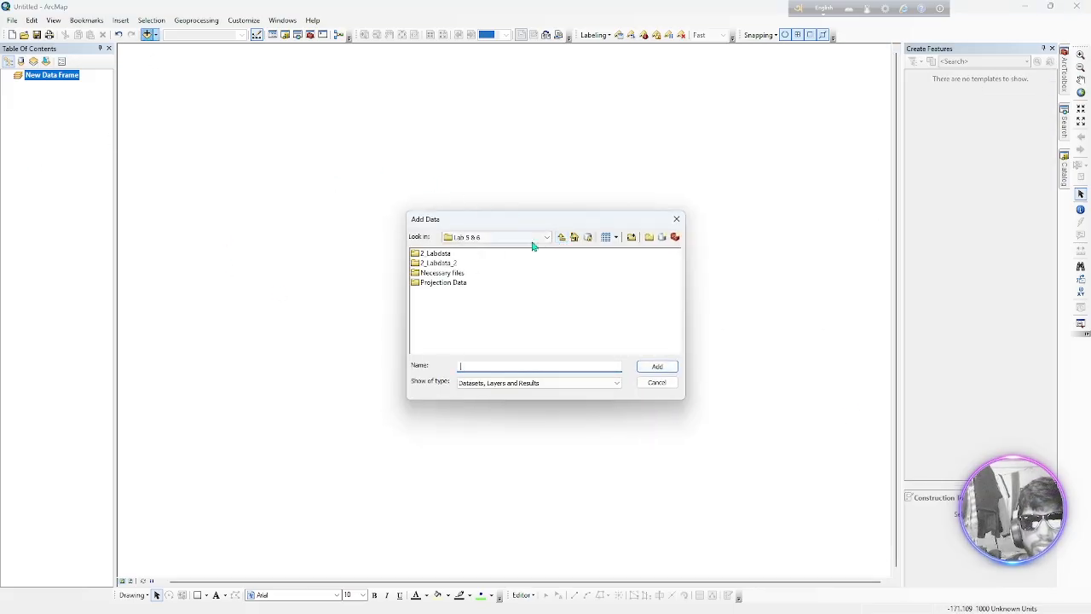
double_click(450, 265)
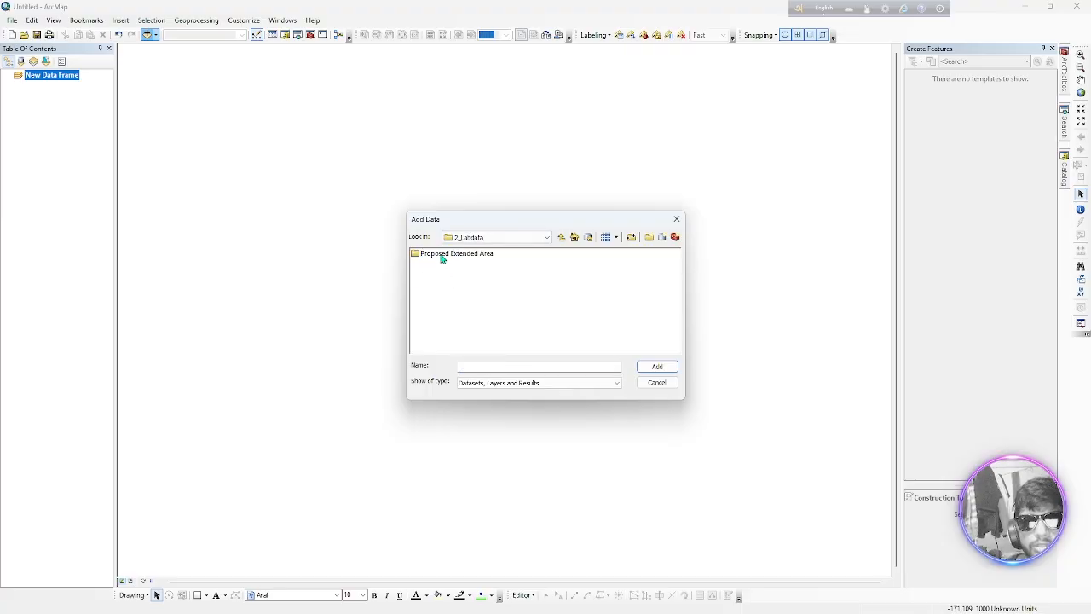
double_click(441, 256)
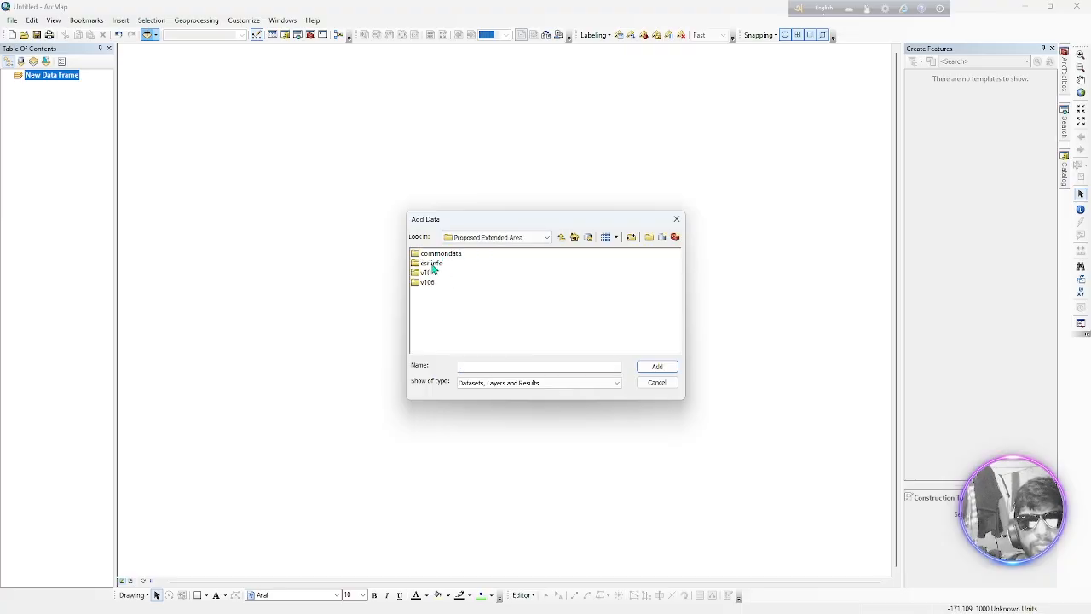
double_click(435, 254)
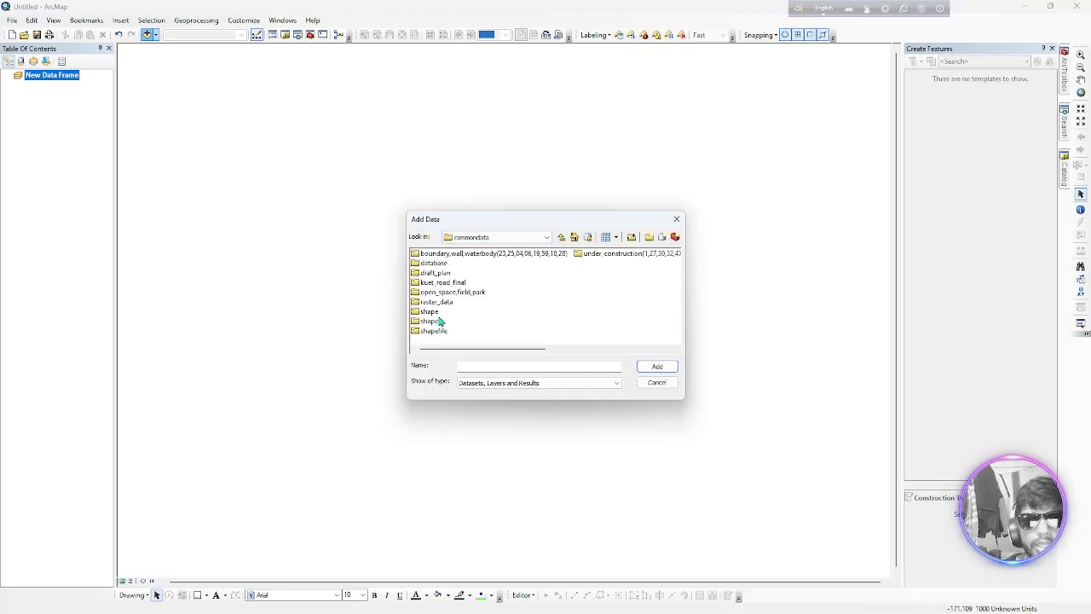
double_click(428, 322)
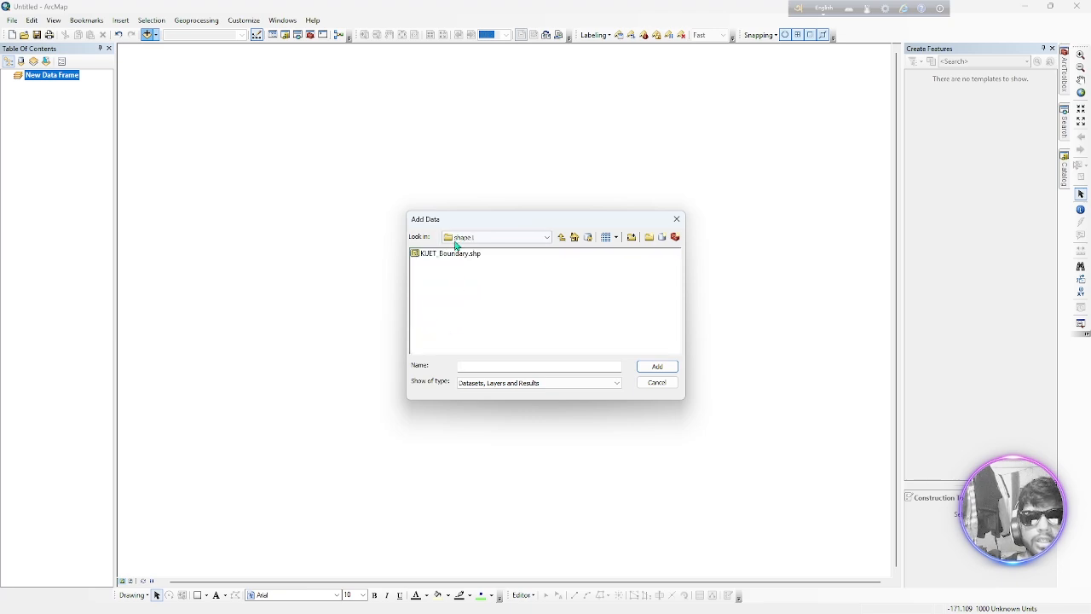
click(451, 254)
drag(451, 256, 64, 200)
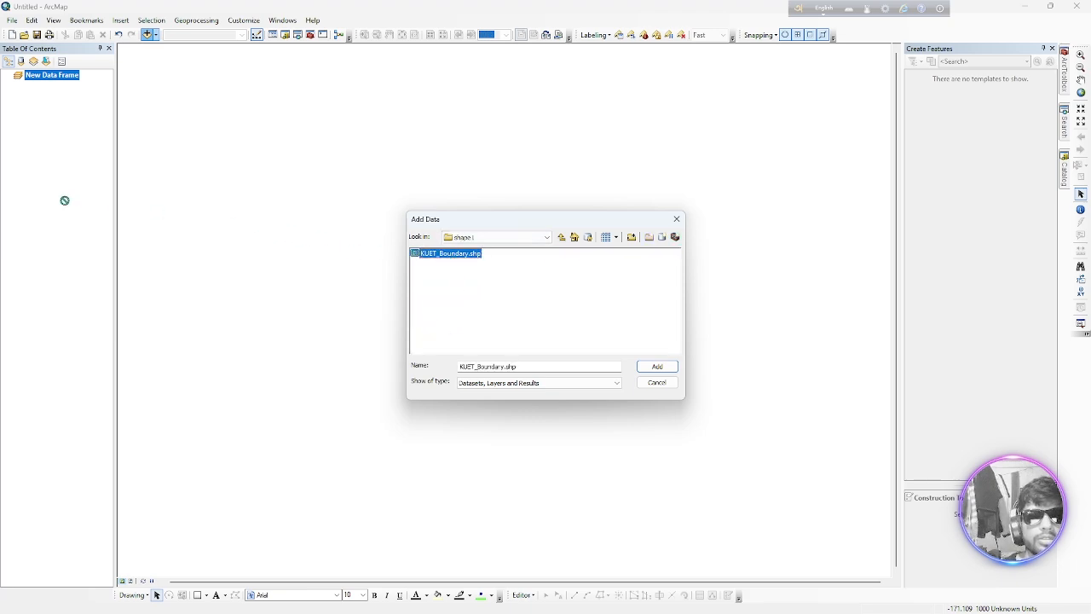
click(657, 367)
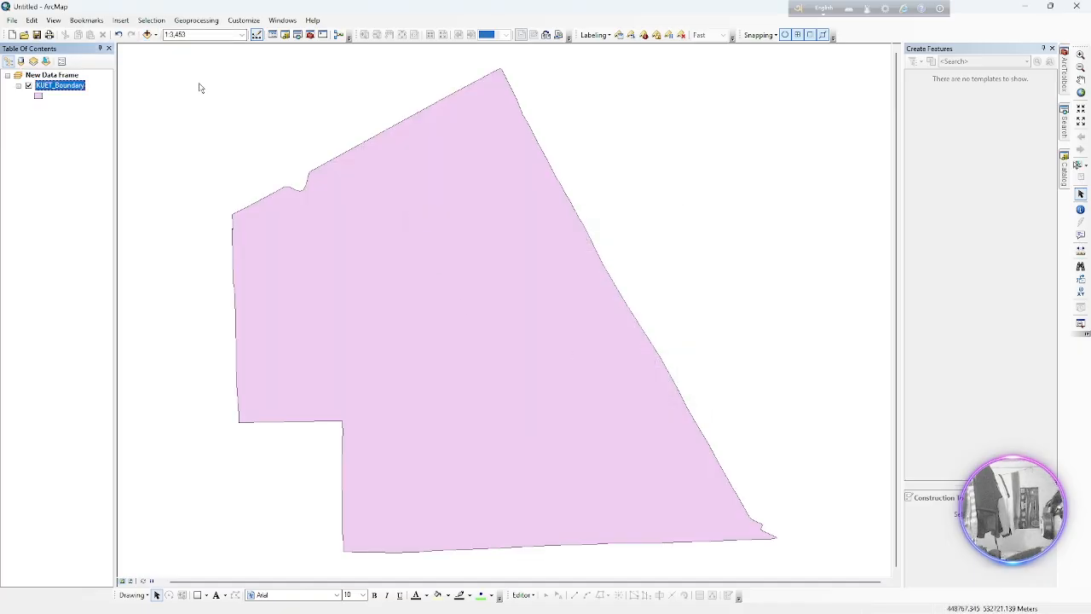
Add the raster KUET_Campus_5march2014.jpg from the raster_data folder under commondata
click(147, 34)
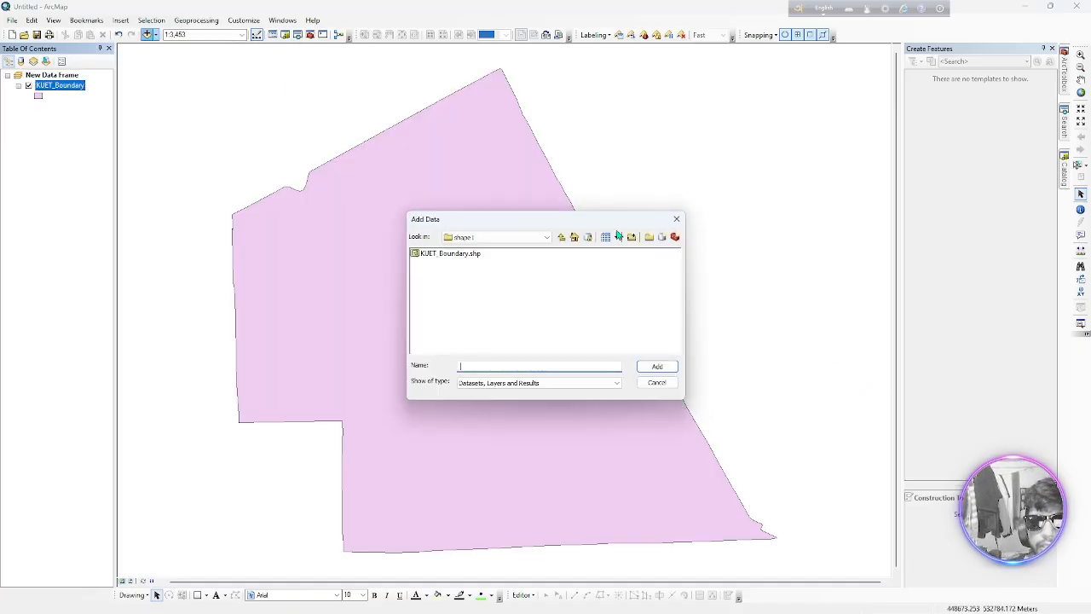
click(563, 239)
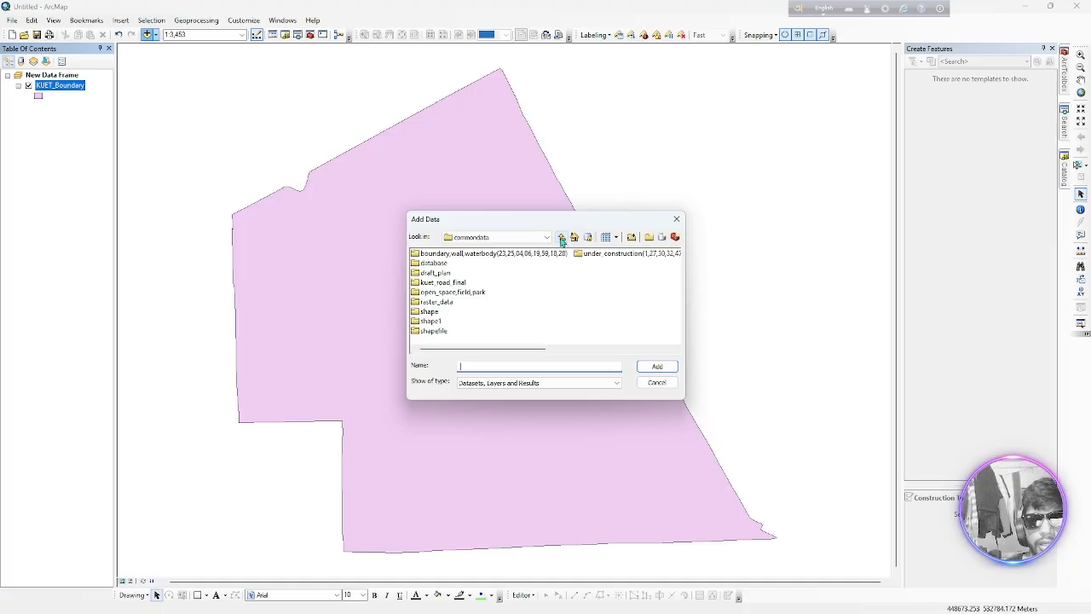
double_click(443, 303)
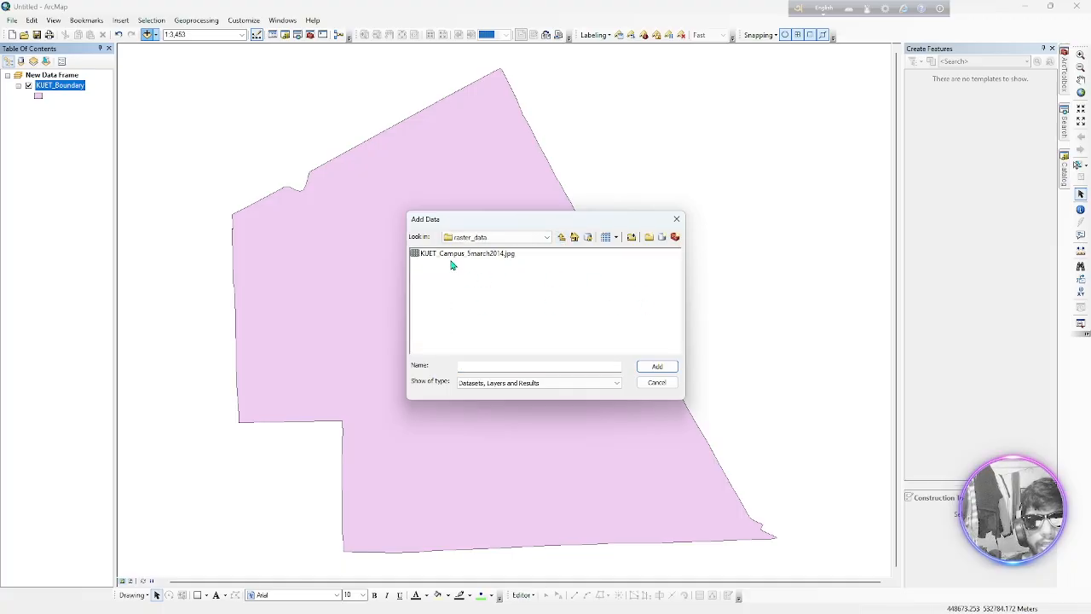
click(452, 256)
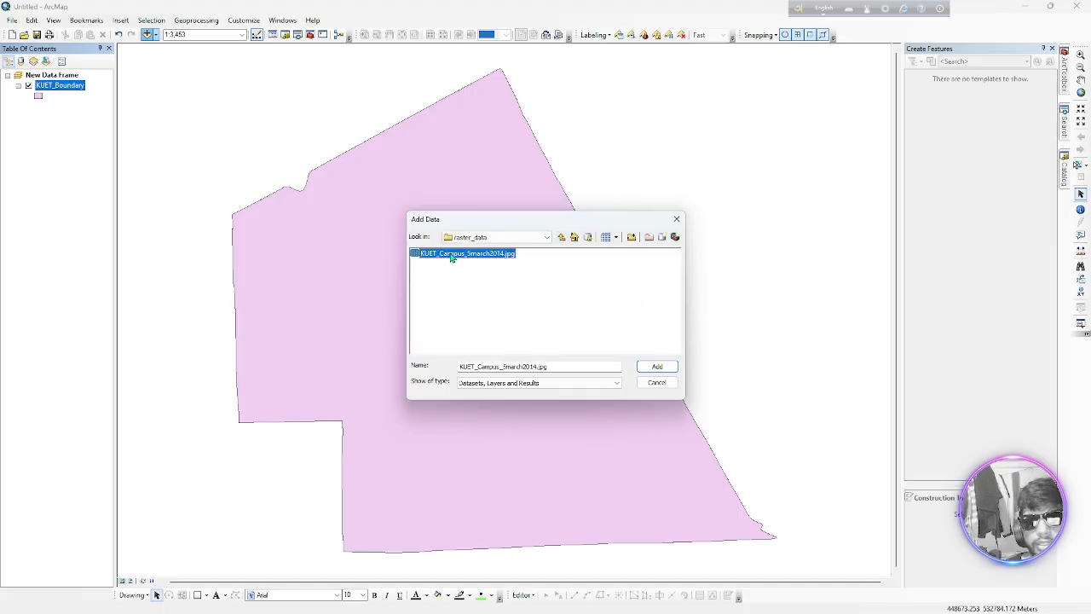
click(658, 367)
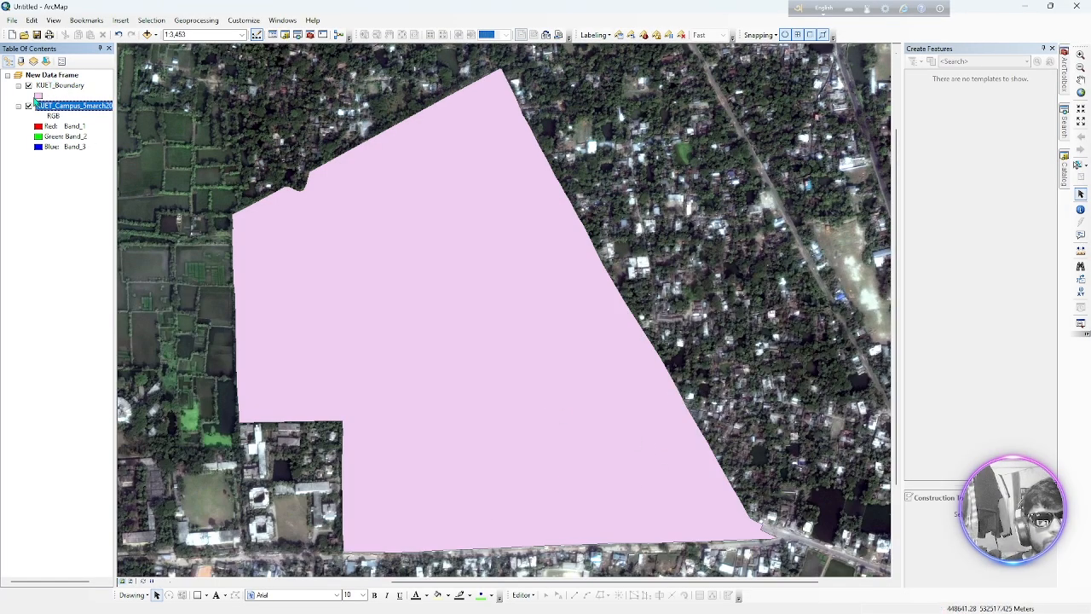
Change the KUET_Boundary layer's symbol to Hollow with a blue outline
click(38, 96)
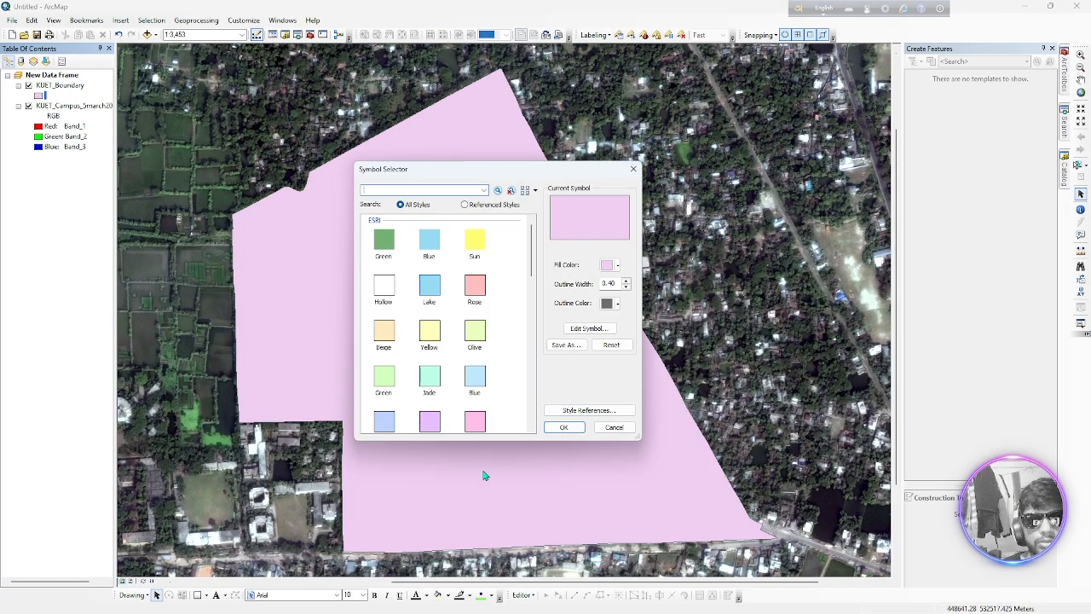
click(385, 290)
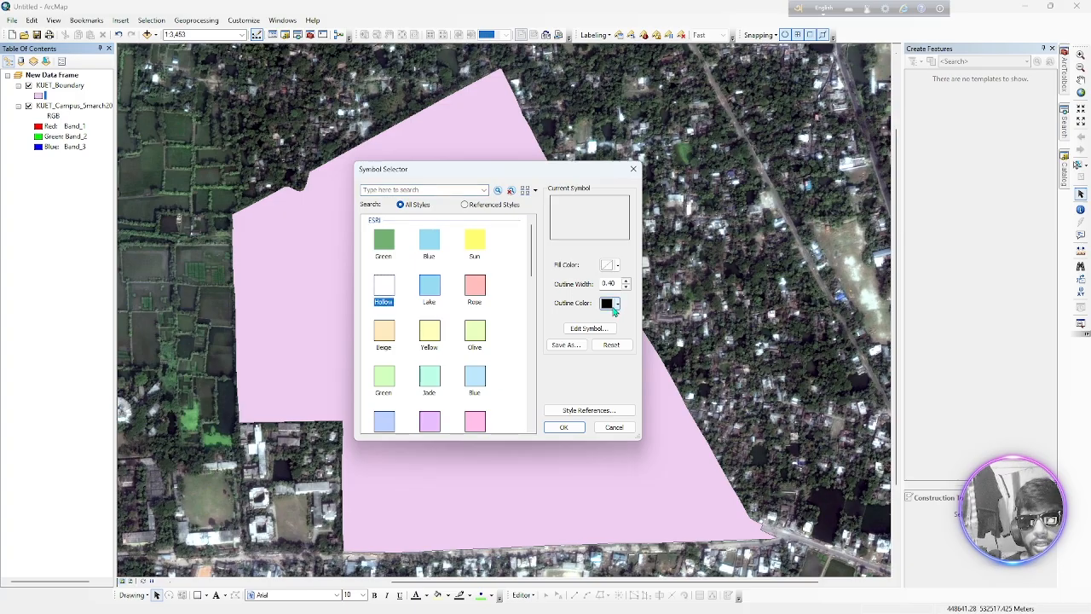
click(617, 303)
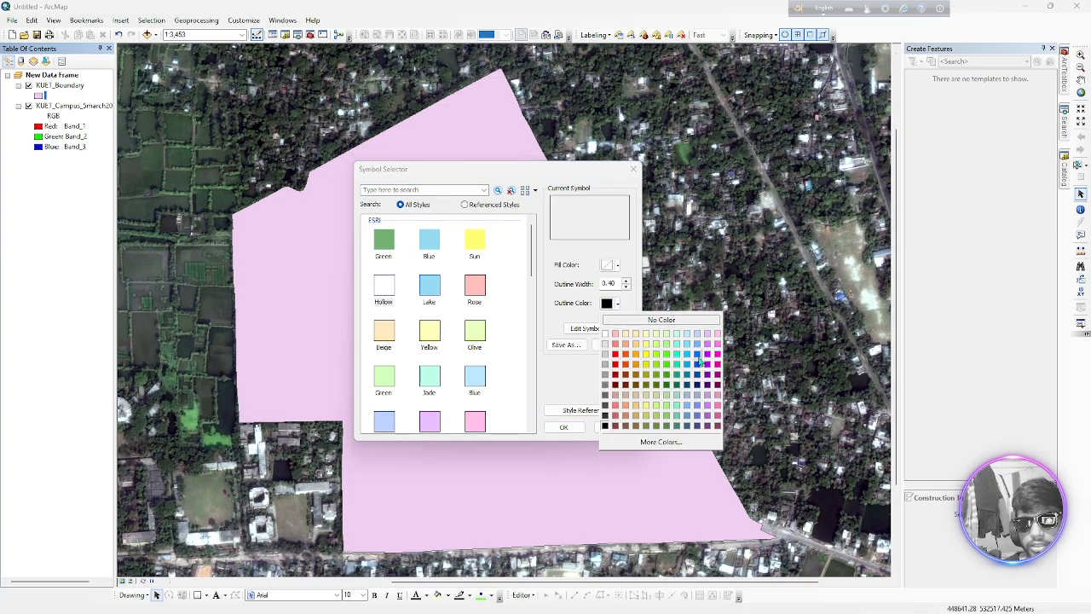
click(698, 363)
click(565, 428)
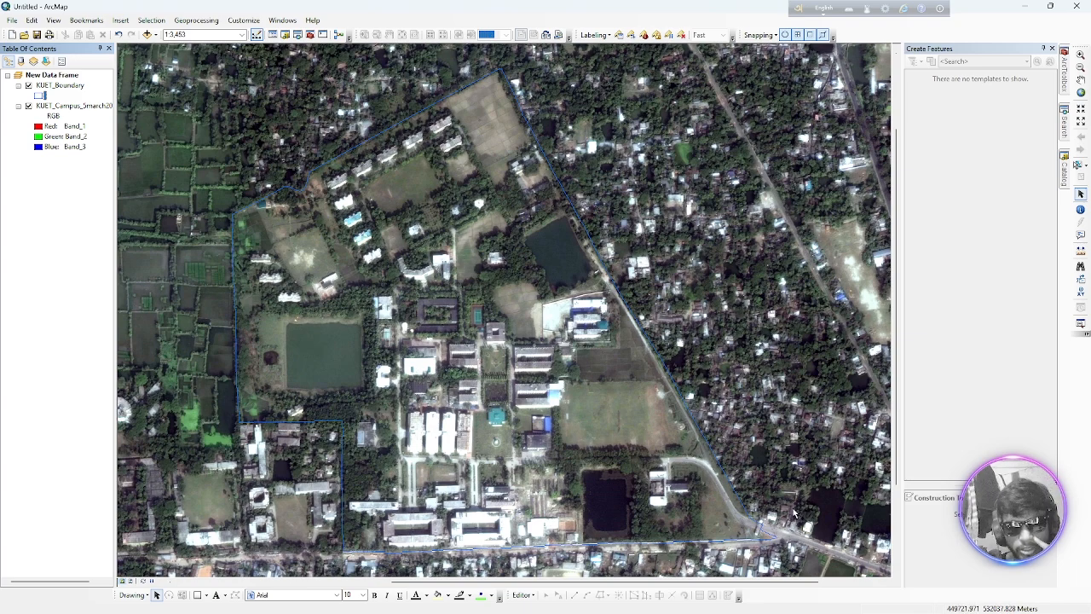
Check the projected coordinate system in the KUET_Boundary layer's source properties, and close the properties
right_click(60, 89)
click(87, 332)
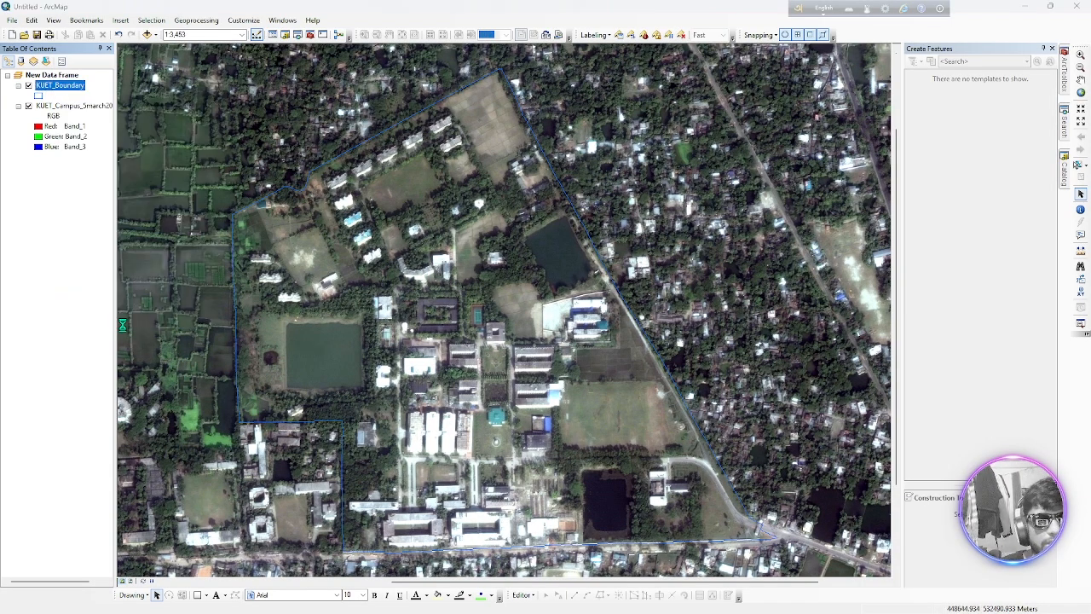
scroll(533, 302, down, 3)
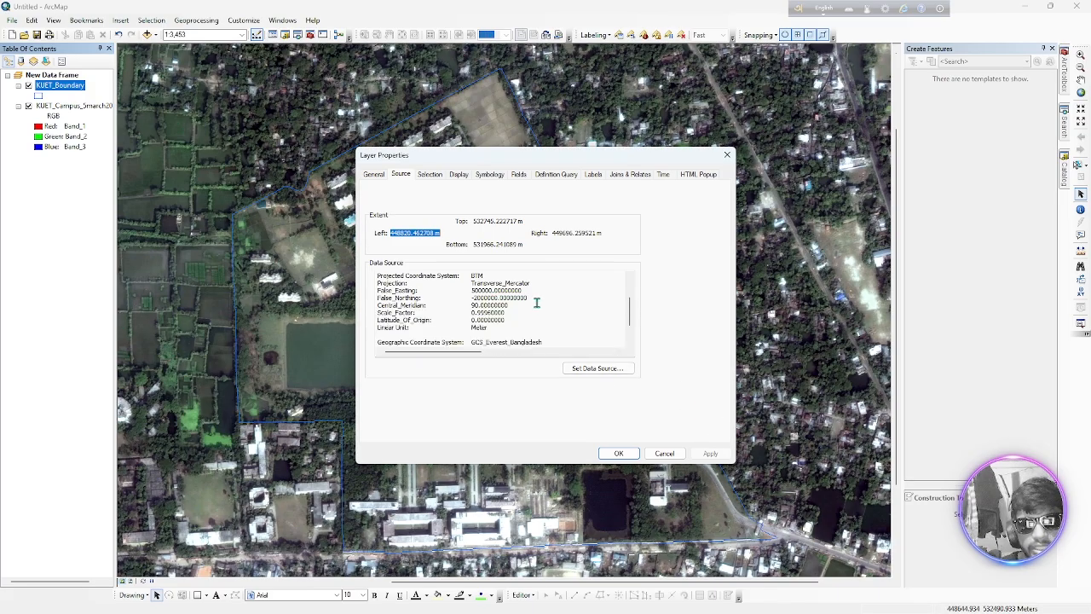
drag(494, 278, 442, 278)
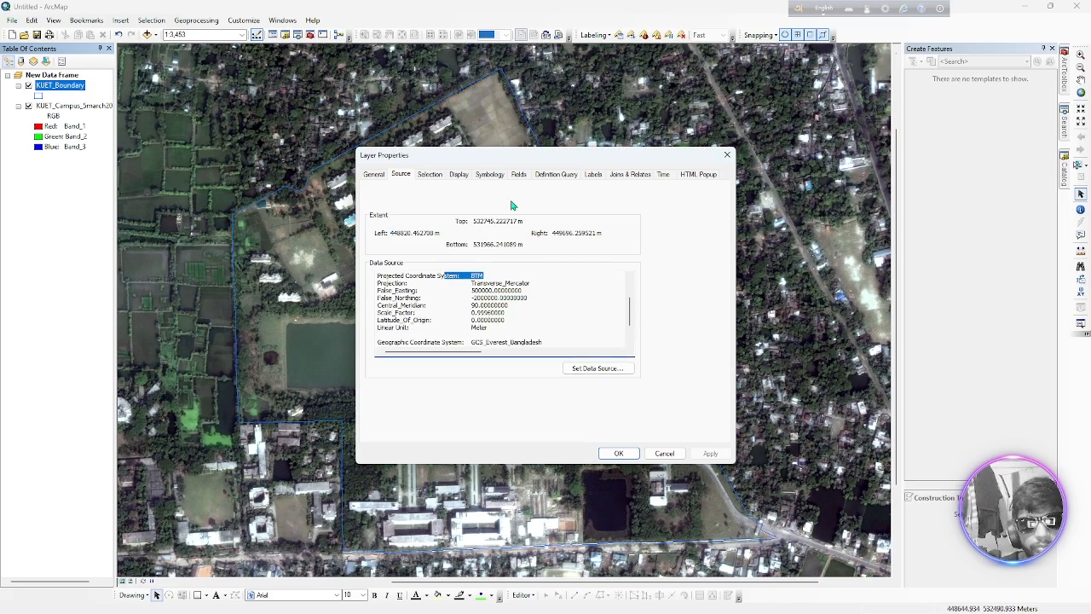
click(727, 154)
Check the XY coordinate system under Spatial Reference in the KUET campus raster's source properties, and close the properties
click(68, 106)
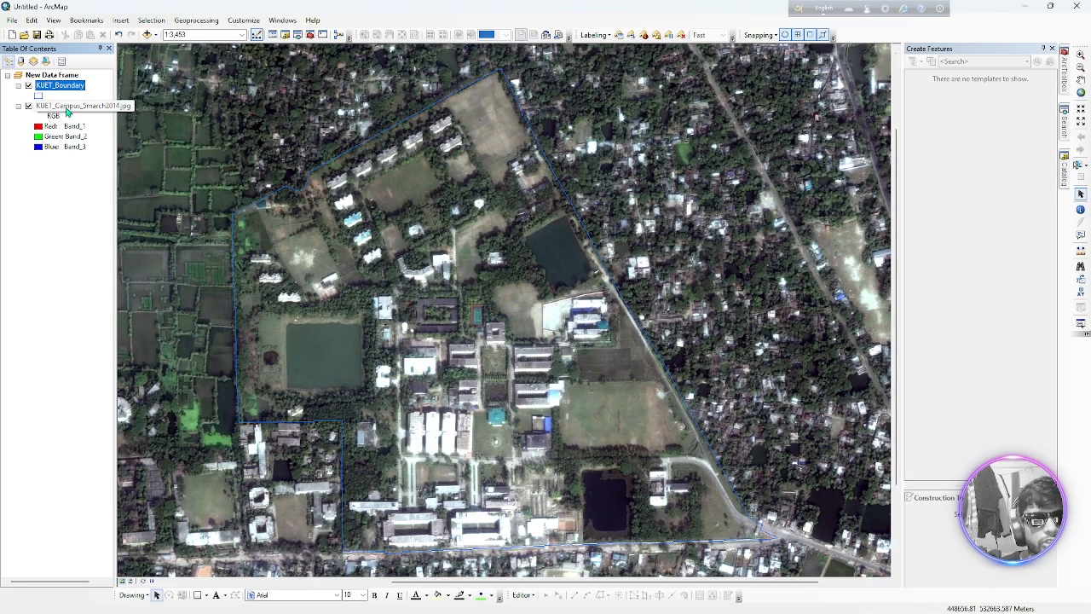
right_click(68, 106)
click(98, 275)
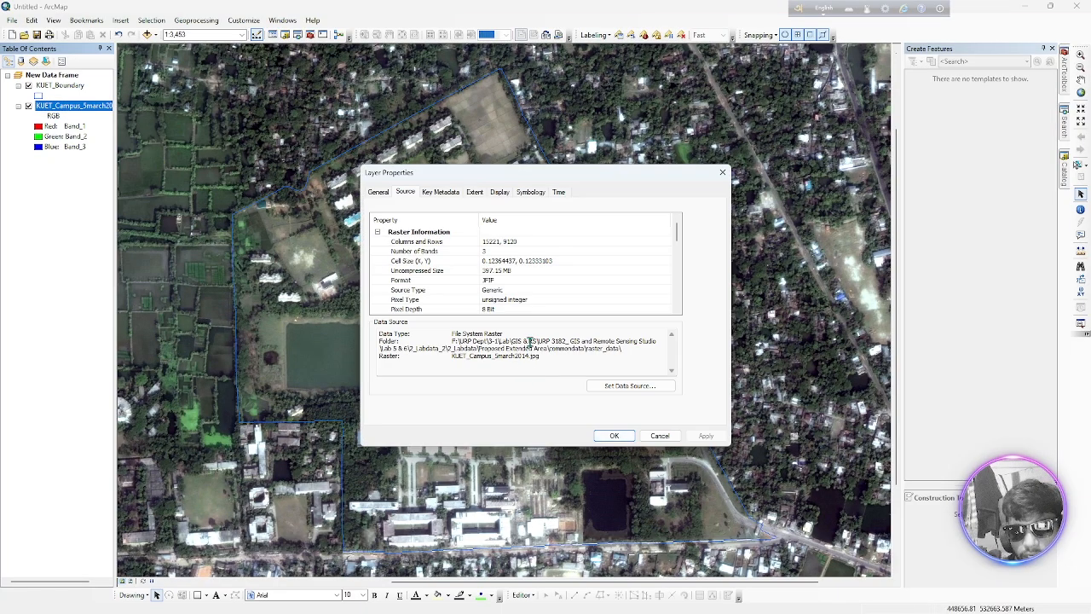
scroll(499, 290, down, 2)
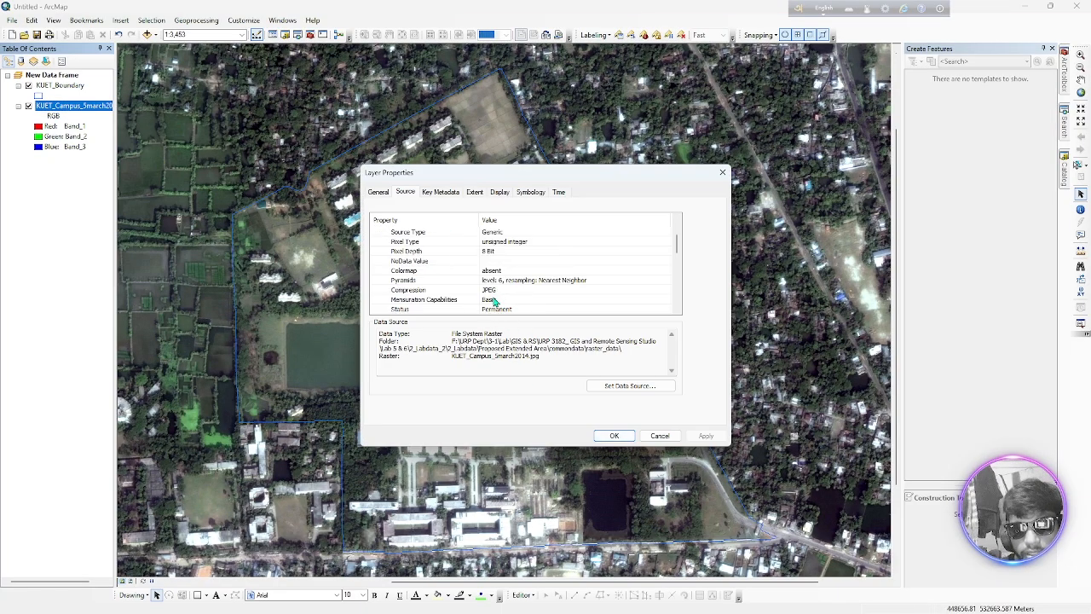
scroll(515, 261, down, 2)
scroll(514, 261, up, 2)
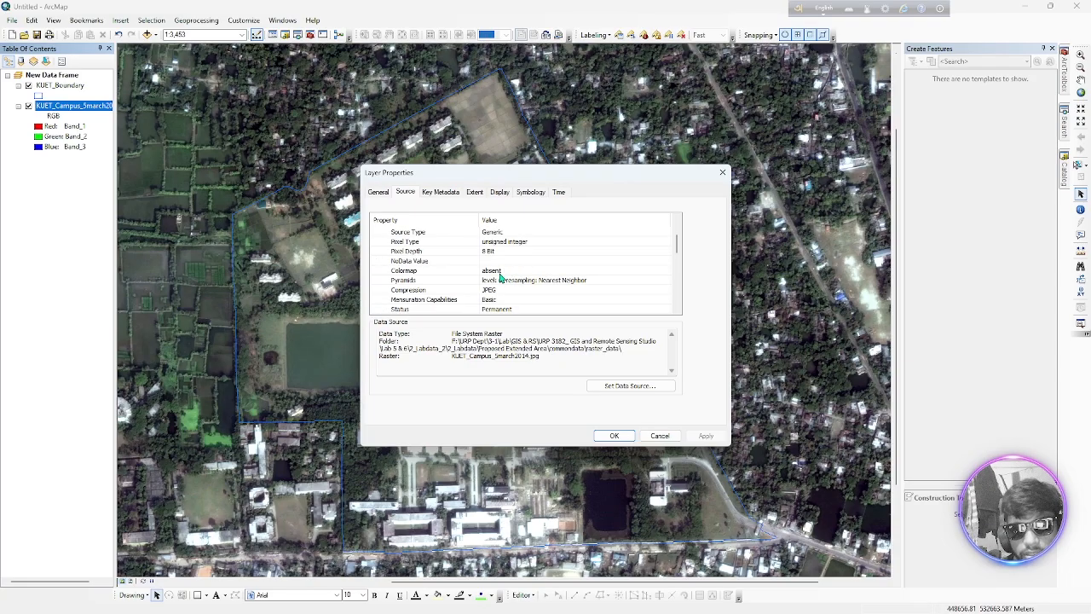
scroll(500, 278, down, 2)
scroll(480, 300, down, 2)
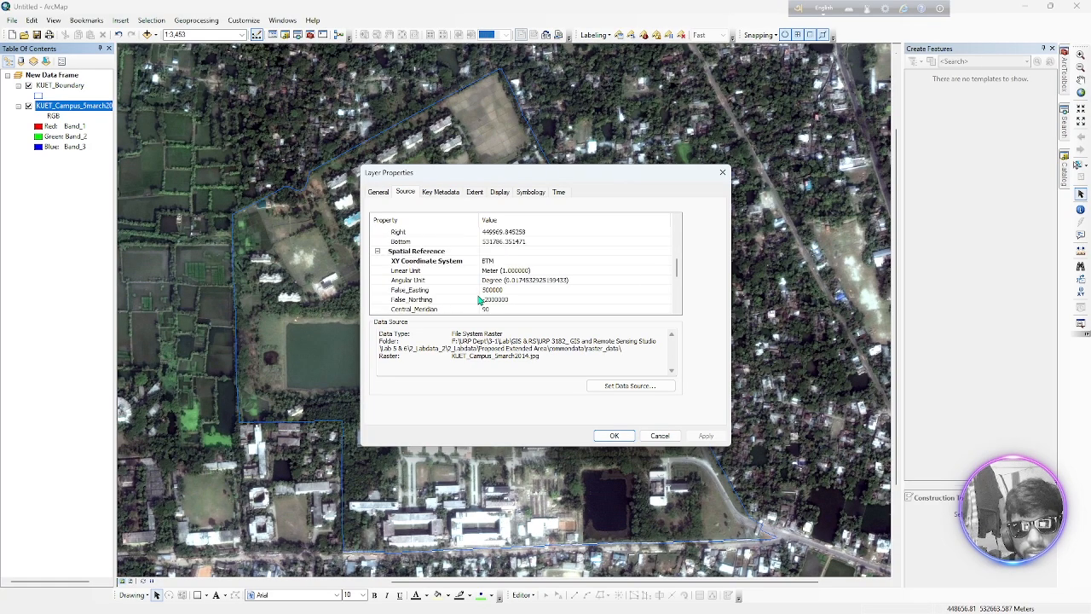
click(461, 262)
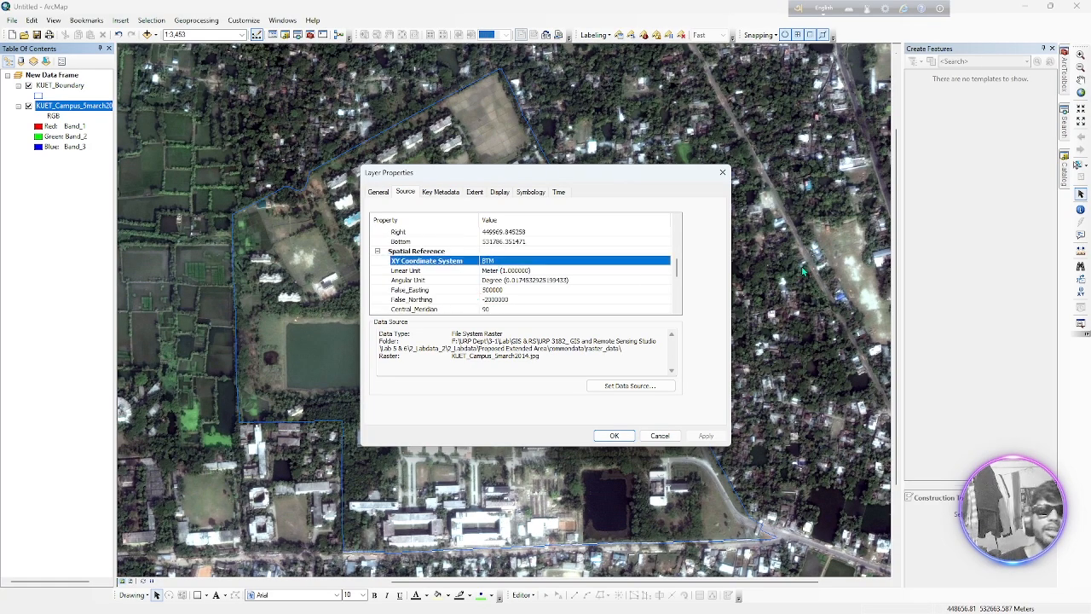
click(722, 171)
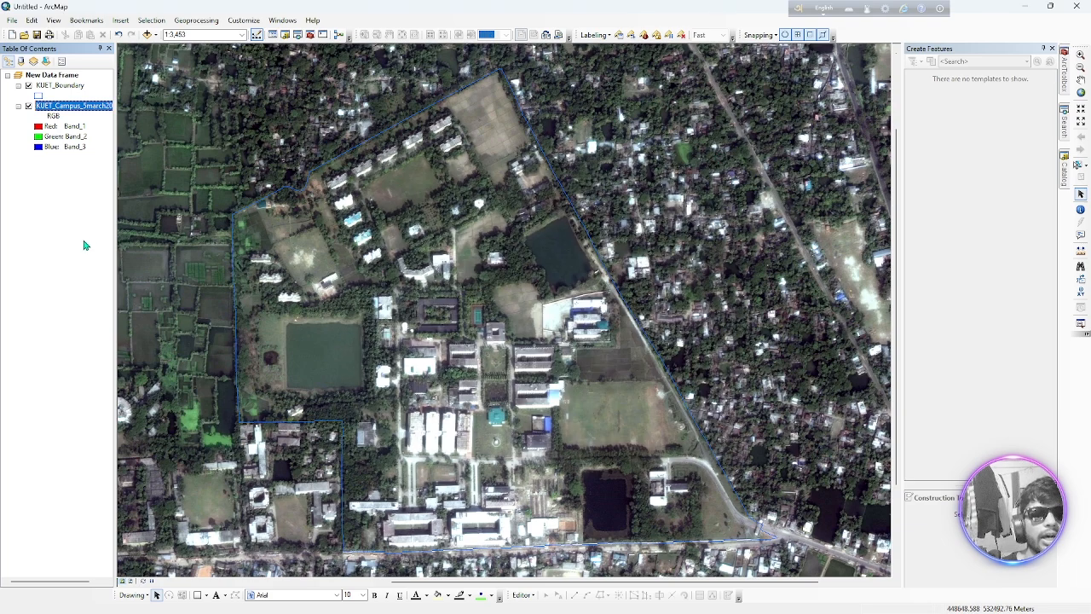
click(45, 232)
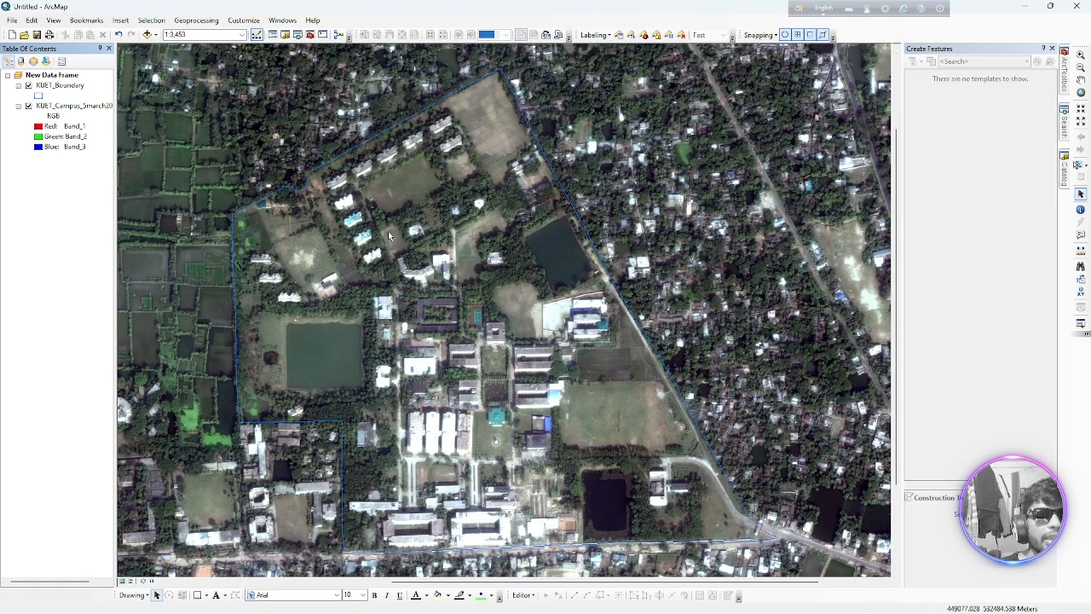
Add the Imagery basemap to the data frame and dismiss the geographic coordinate systems warning without setting a transformation
click(148, 34)
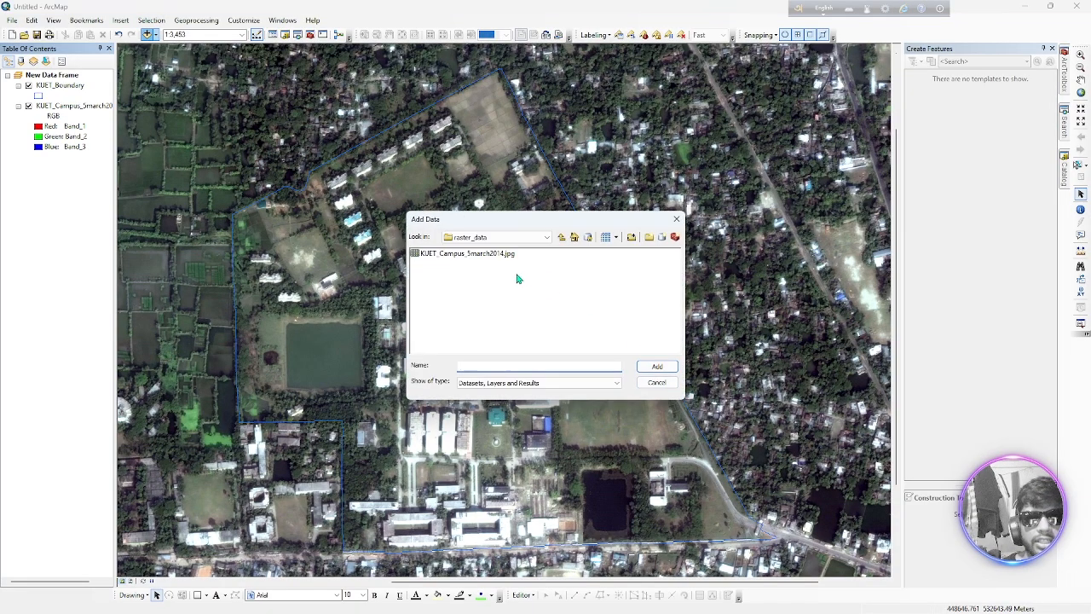
click(676, 219)
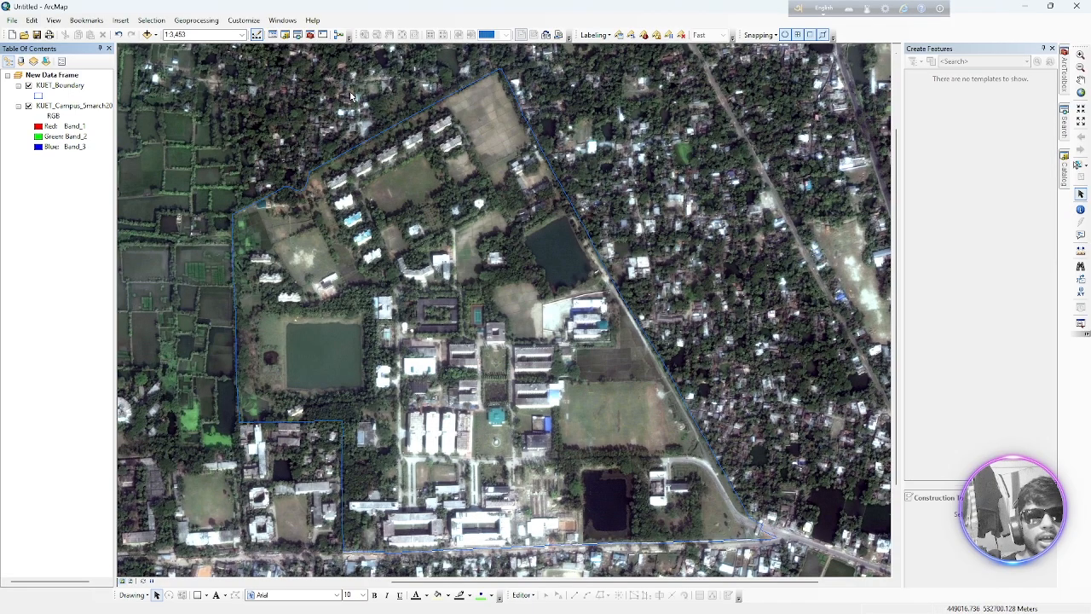
click(157, 35)
click(181, 58)
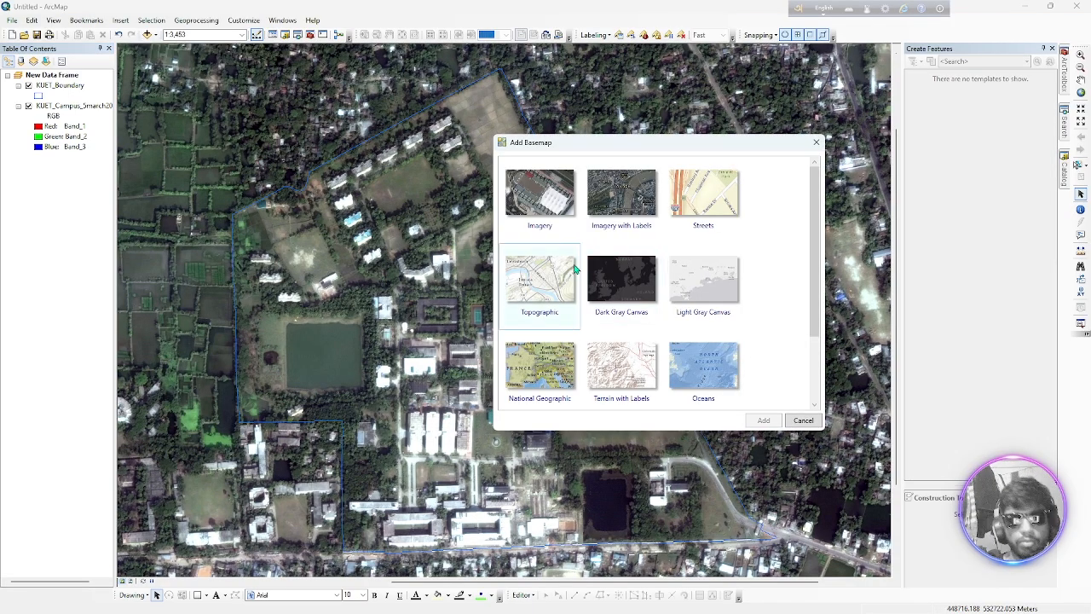
click(541, 220)
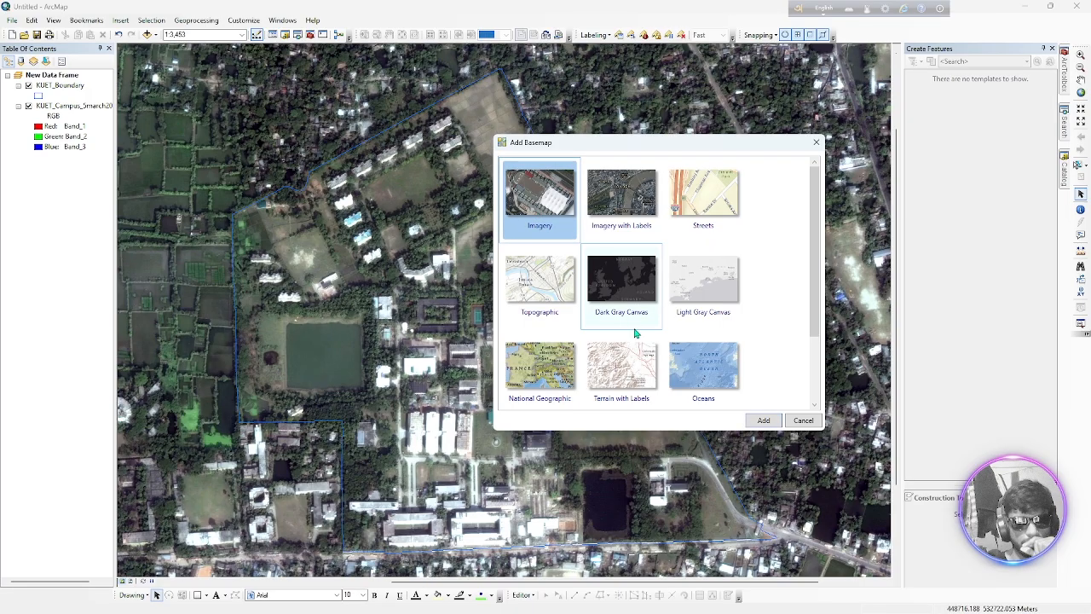
click(761, 420)
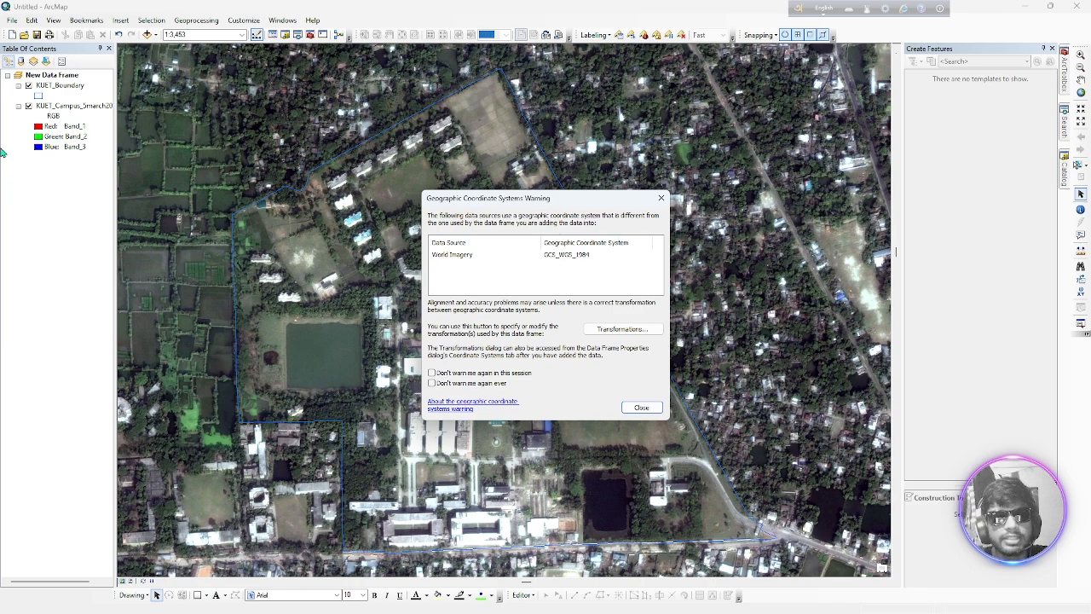
click(641, 409)
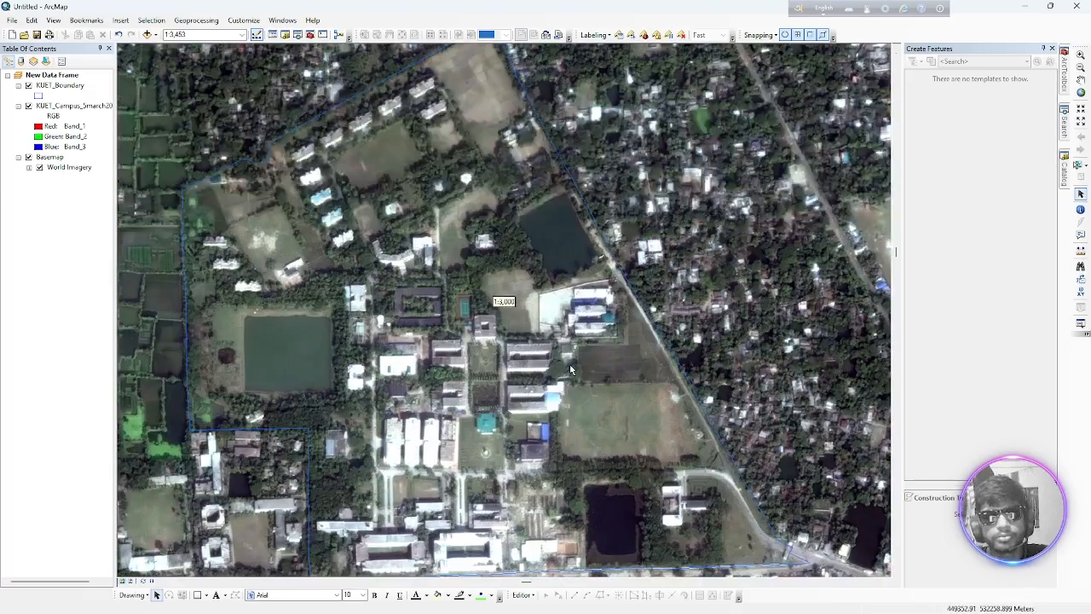
scroll(571, 369, up, 2)
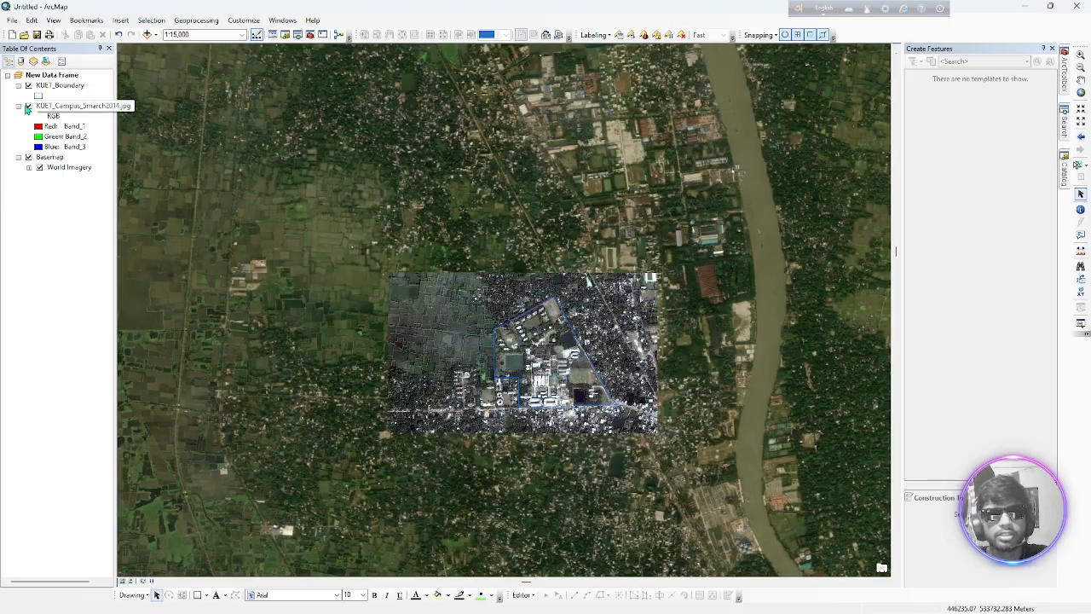
Hide the KUET campus raster and inspect how the KUET_Boundary outline lines up with the World Imagery basemap
click(29, 105)
scroll(503, 307, up, 1)
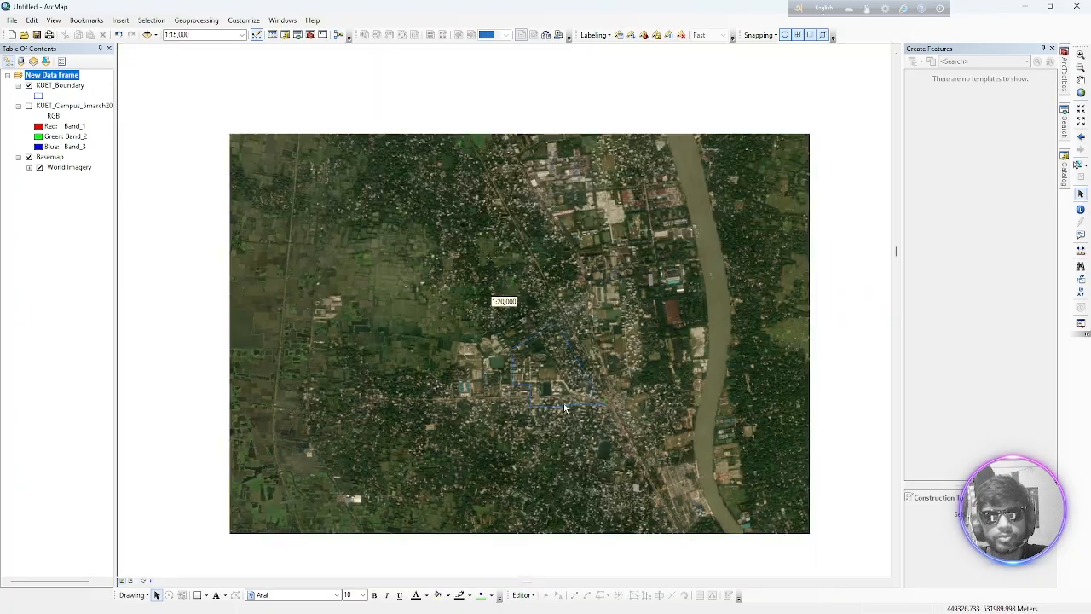
scroll(564, 406, down, 4)
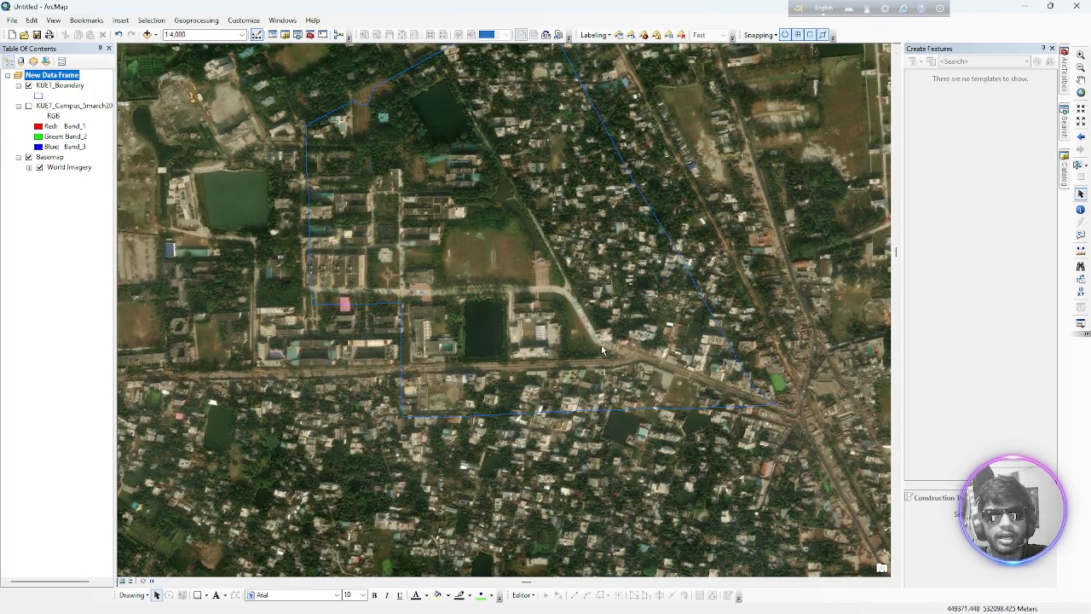
scroll(637, 343, up, 1)
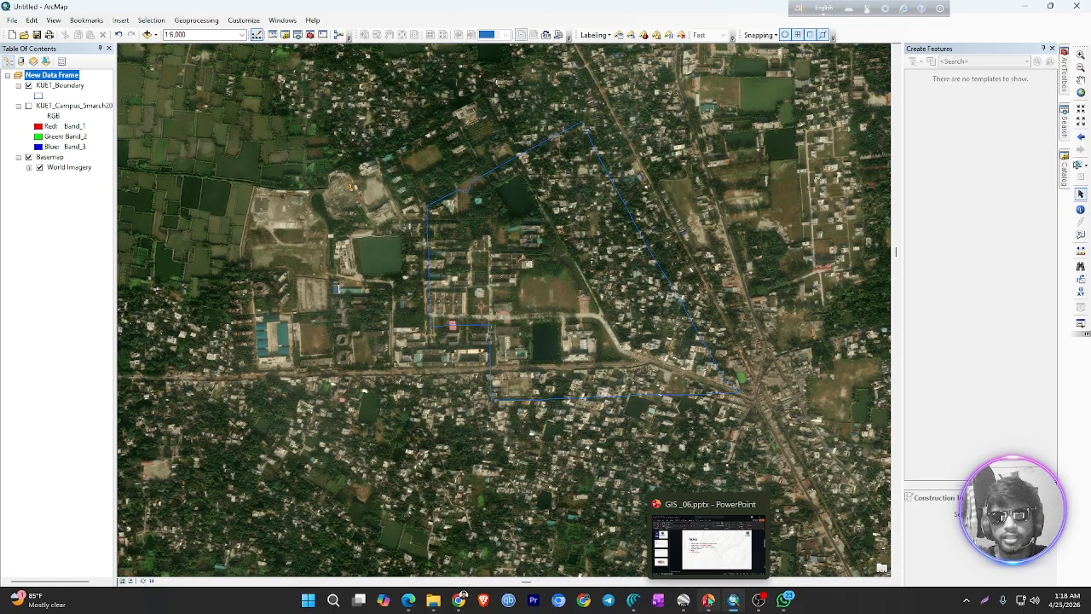
Switch to the GIS_06.pptx presentation in PowerPoint, review the X, Y and Z values on the Projection Transformation slide, and minimize it
click(714, 601)
click(167, 299)
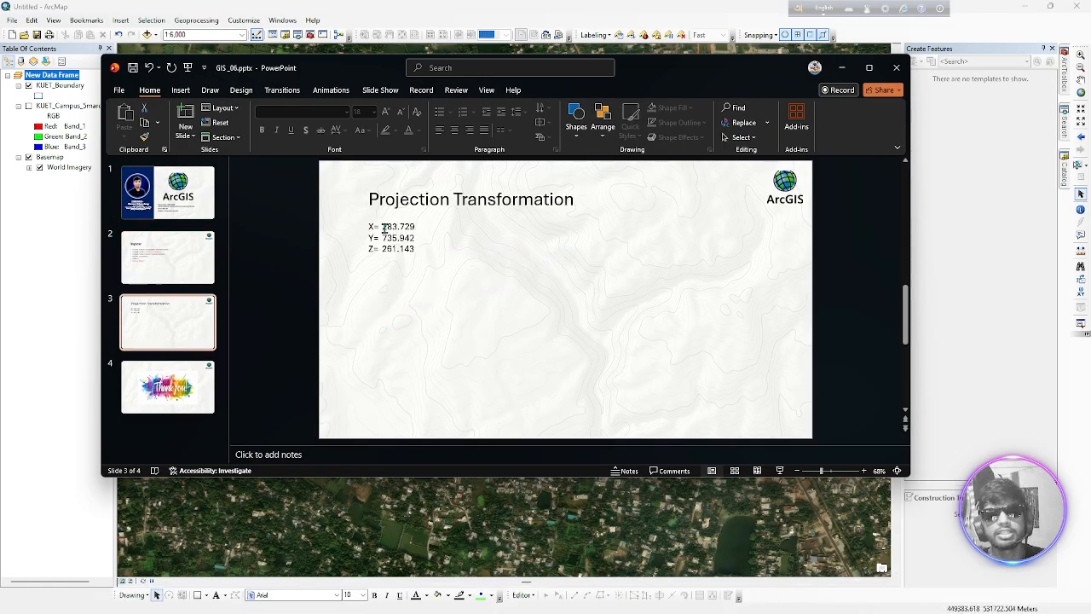
click(408, 237)
double_click(408, 237)
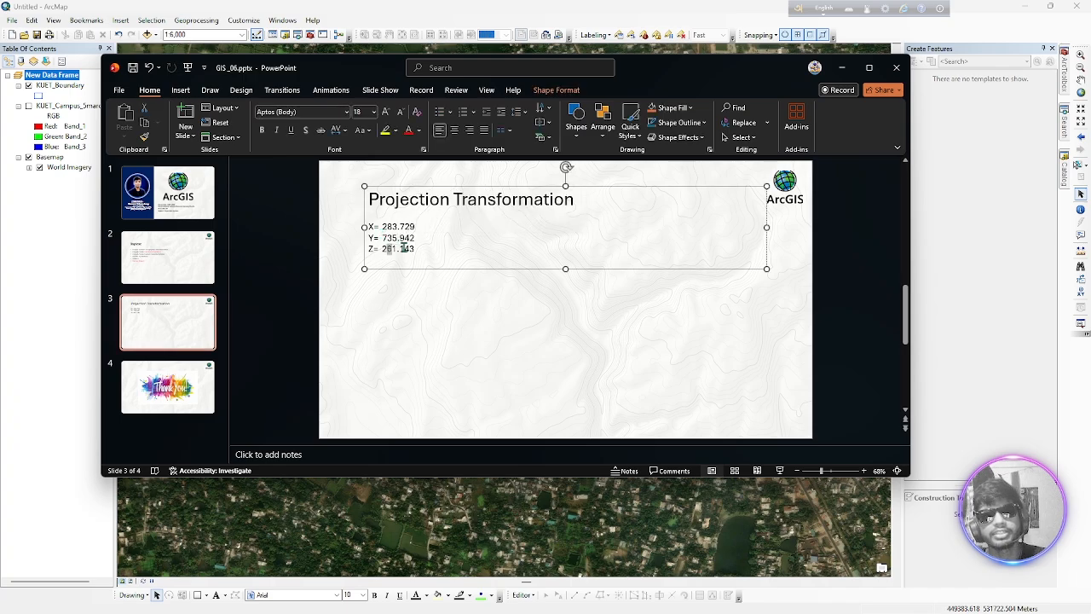
double_click(399, 248)
click(841, 67)
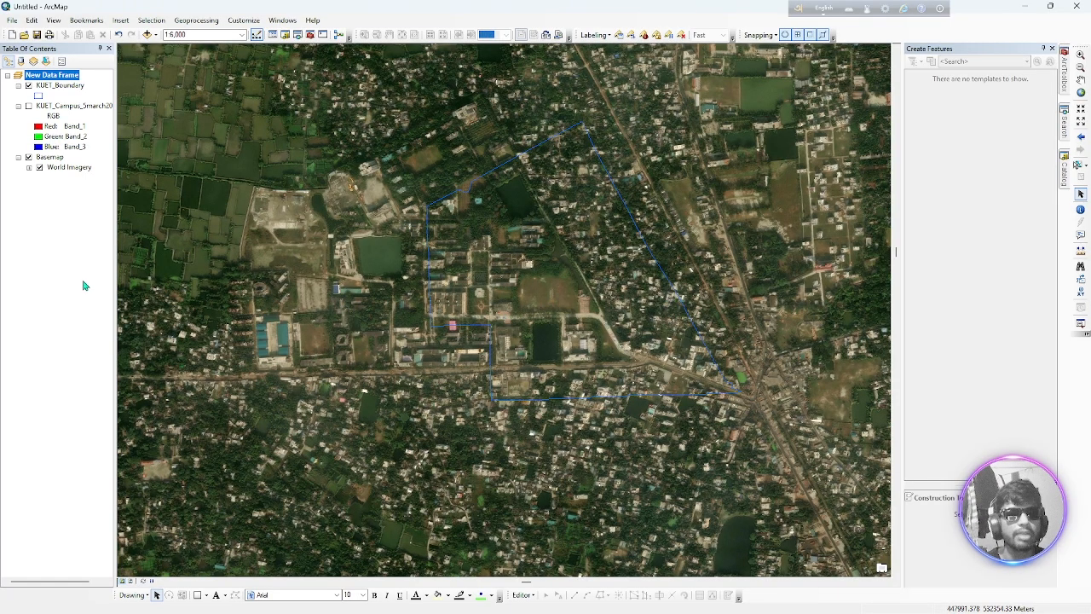
Look through the cache and general properties of the World Imagery layer, and close them without changes
right_click(69, 169)
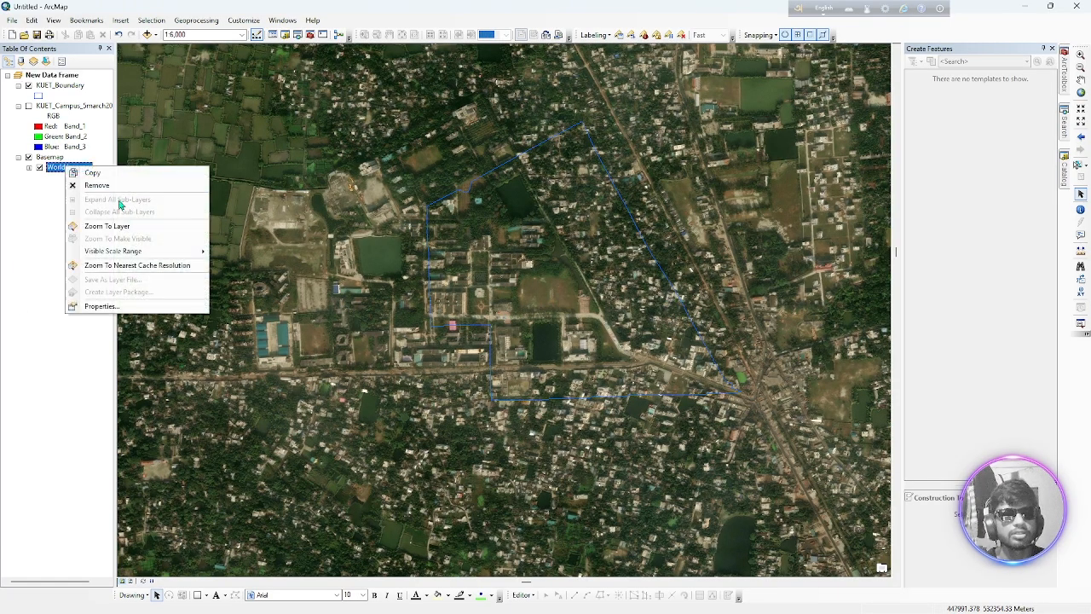
click(109, 305)
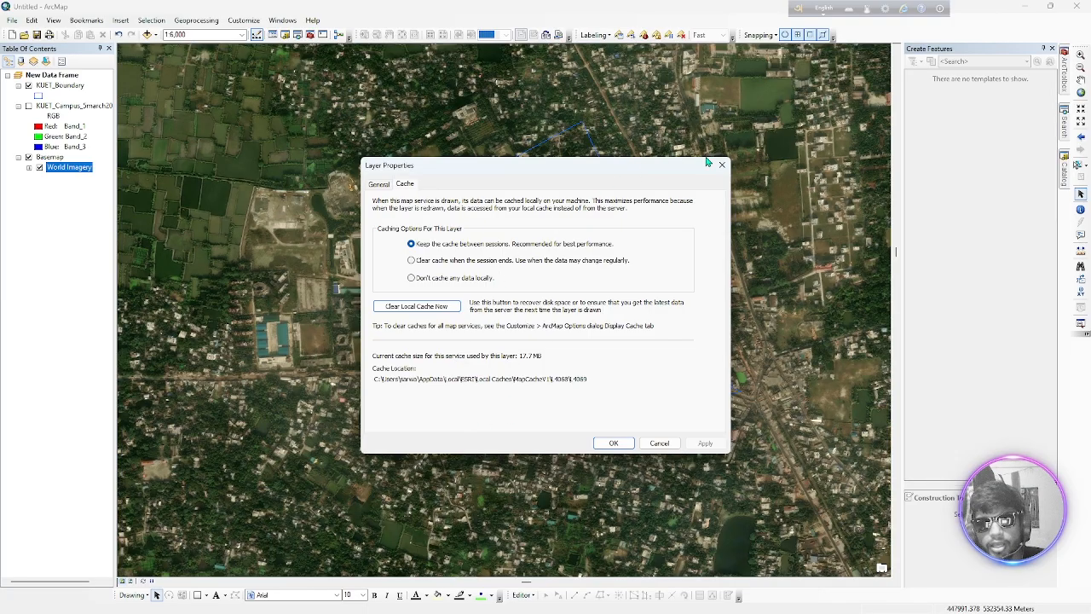
click(380, 185)
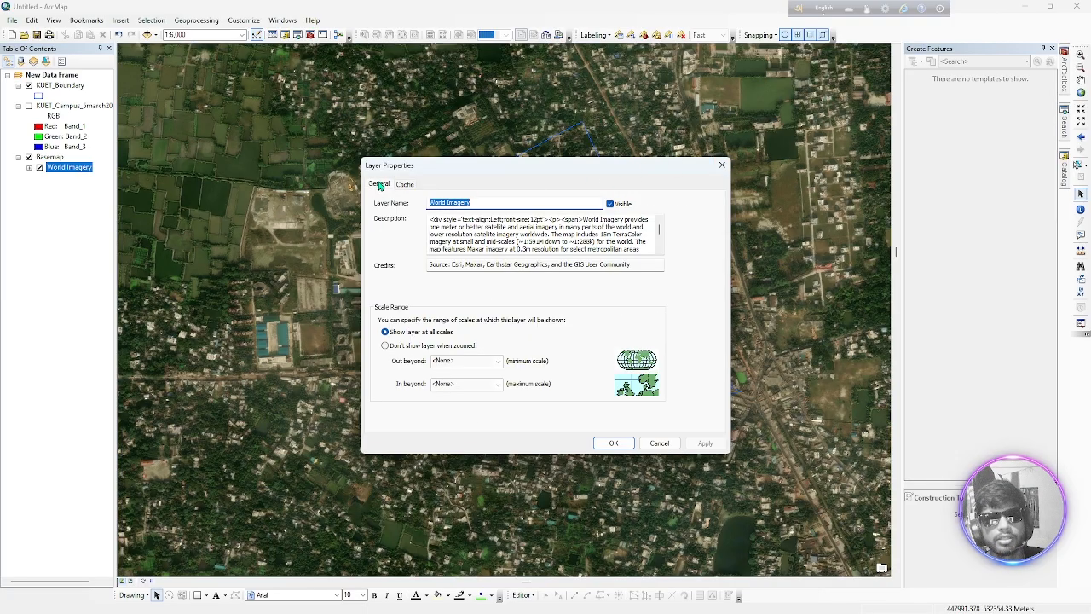
click(722, 167)
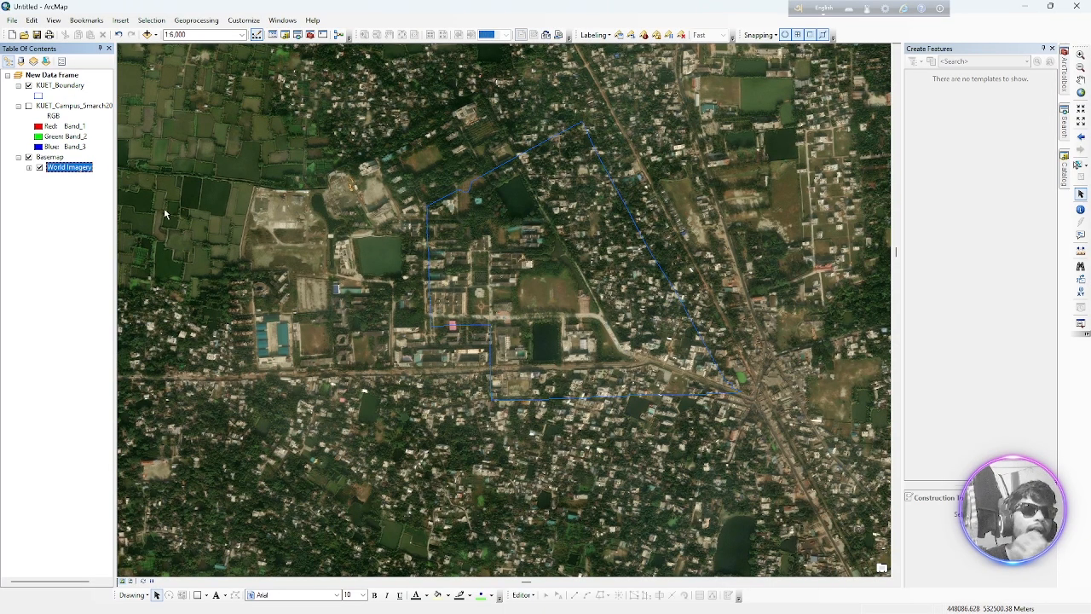
right_click(65, 87)
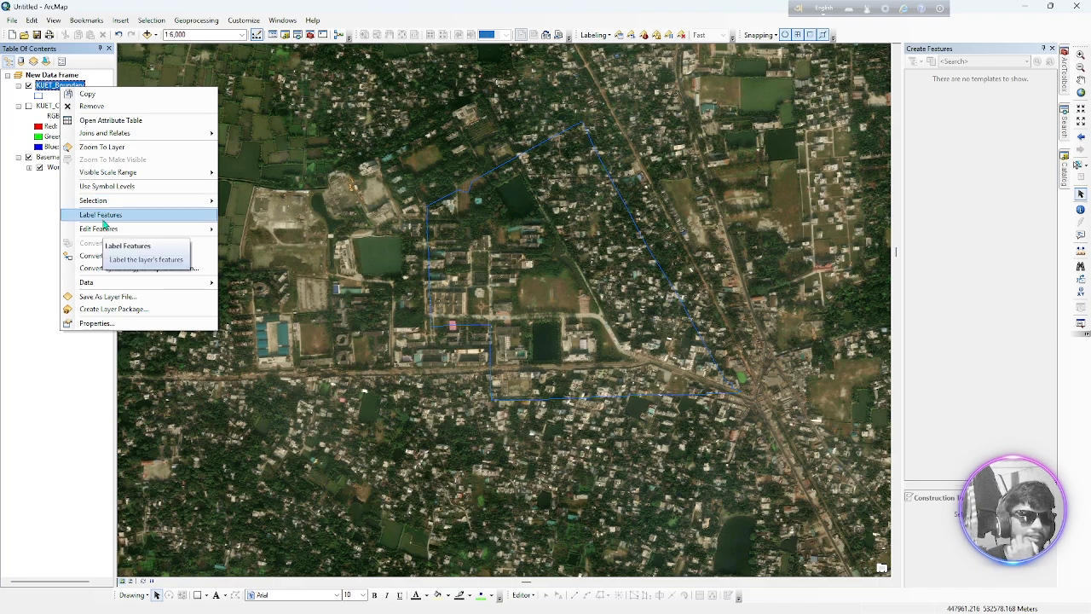
click(61, 354)
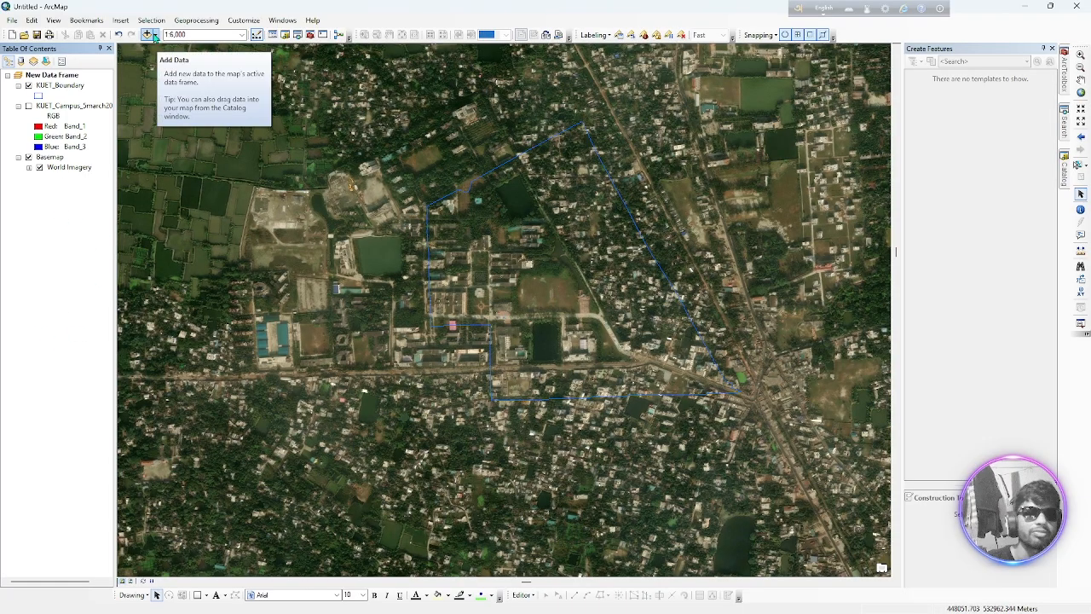
Insert a second data frame and set its coordinate system to WGS 1984 UTM Zone 45N from the favorites
click(120, 20)
click(141, 36)
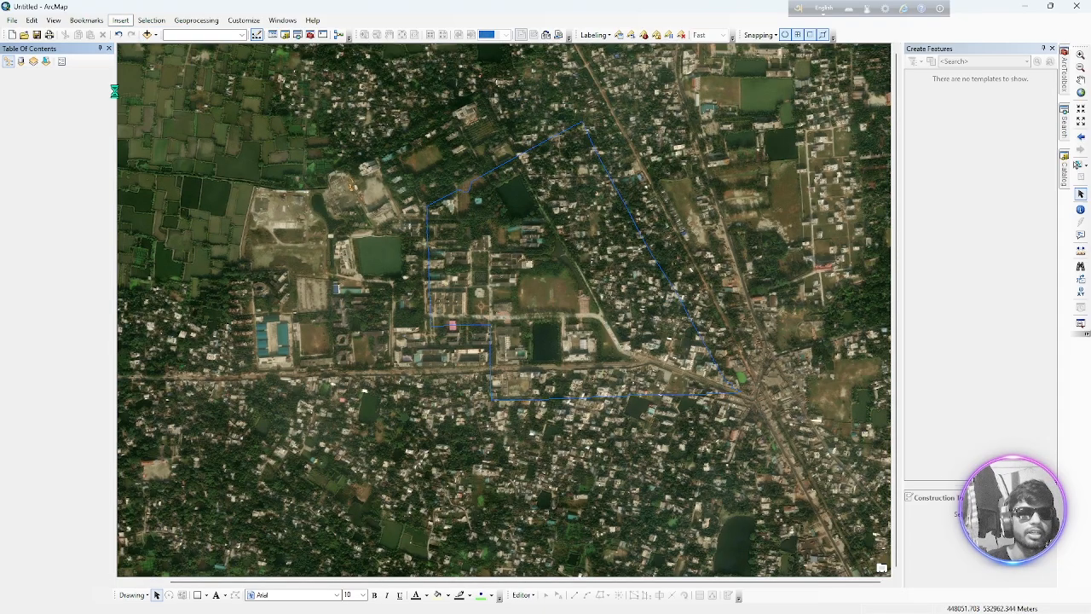
click(47, 188)
right_click(47, 188)
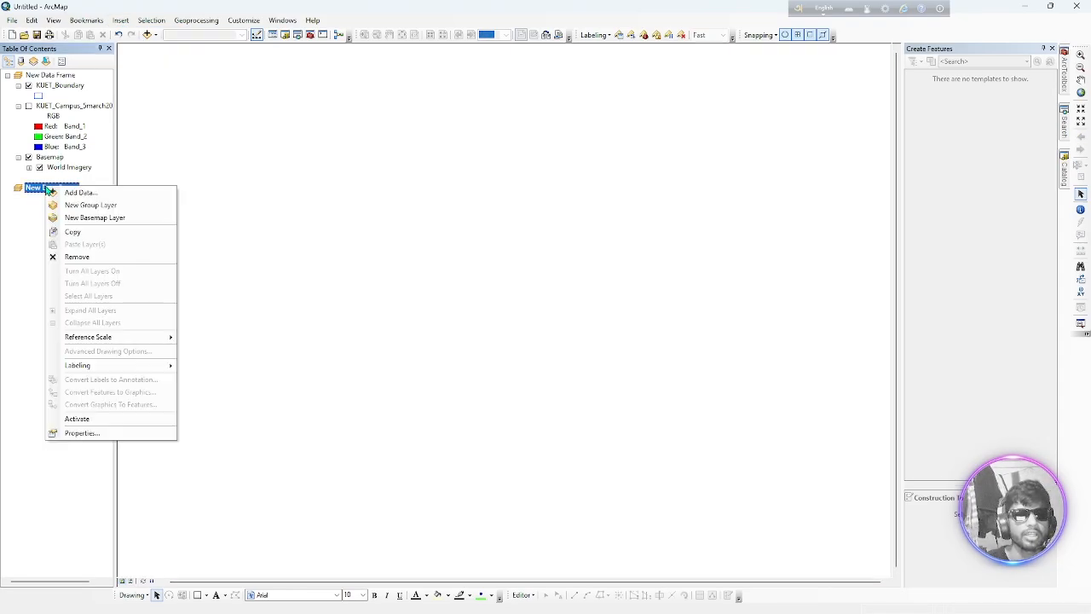
click(80, 433)
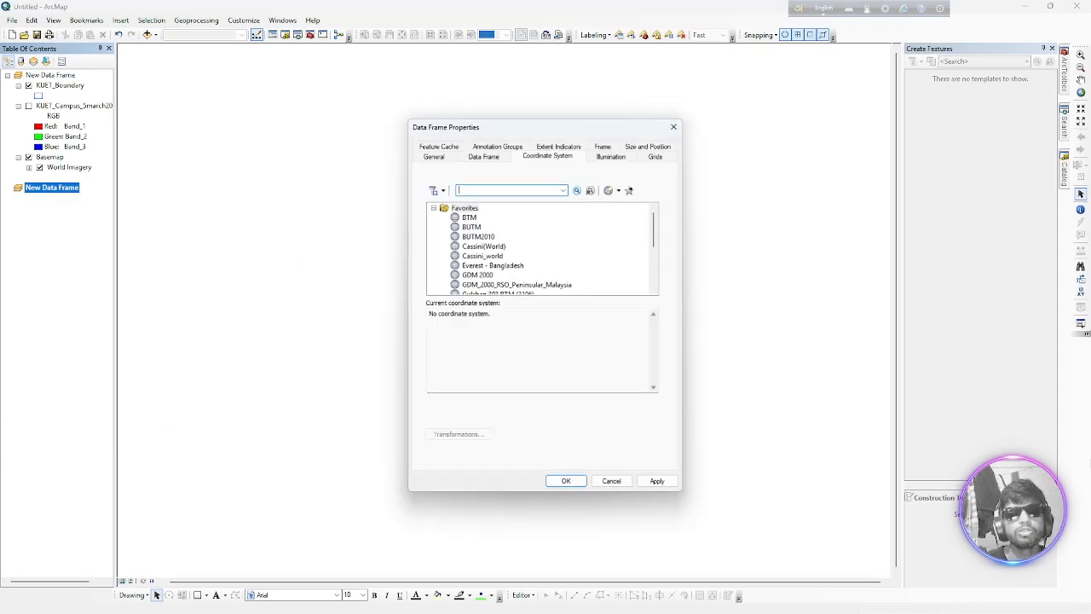
scroll(516, 276, down, 5)
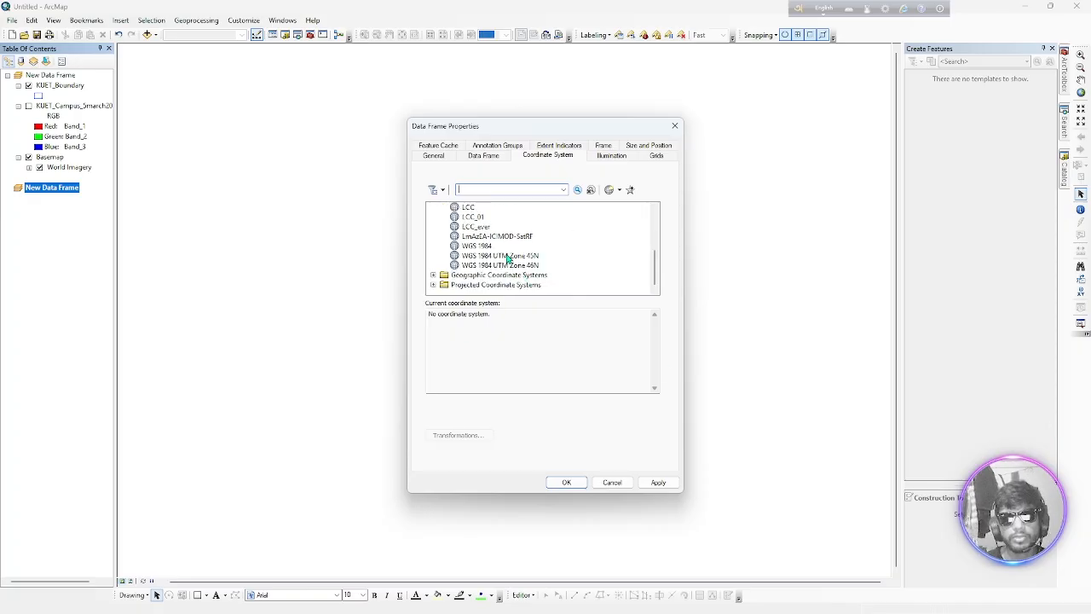
click(508, 258)
click(566, 483)
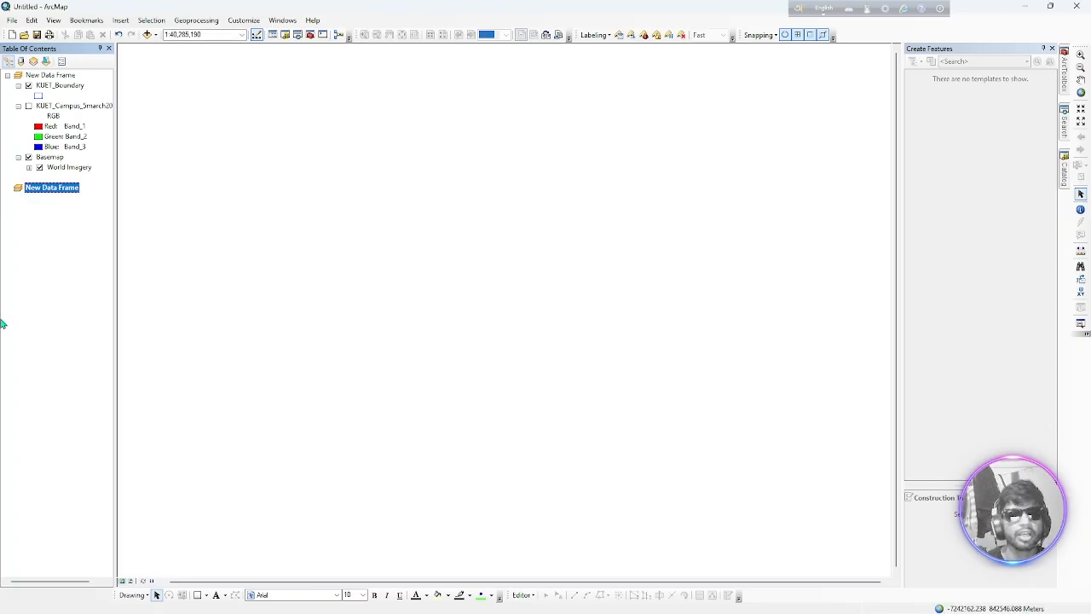
Check the current coordinate system and its authority in the first data frame's properties, and close them
right_click(61, 77)
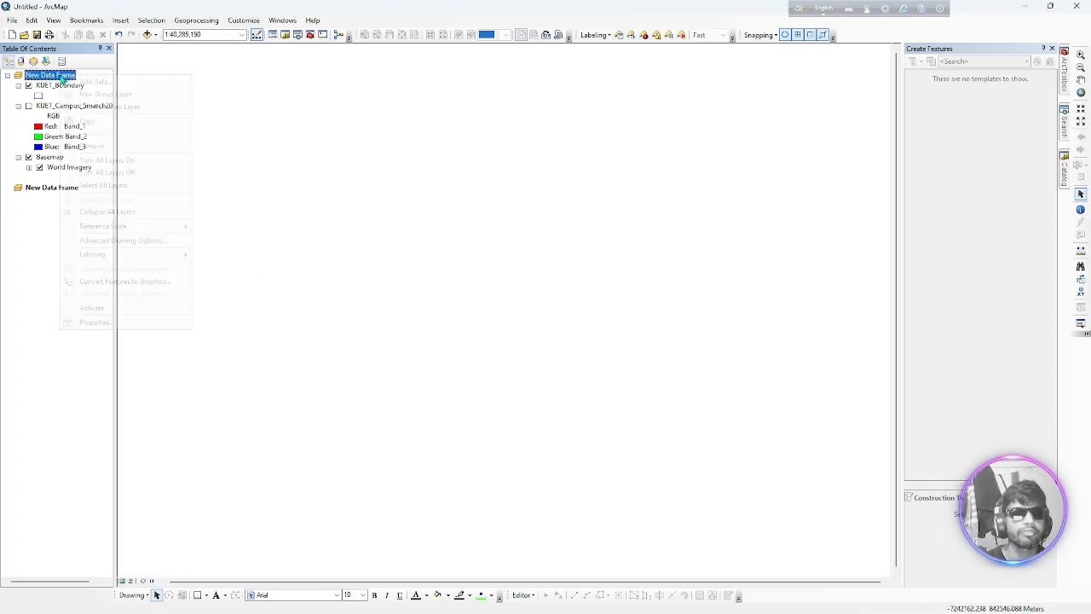
click(113, 323)
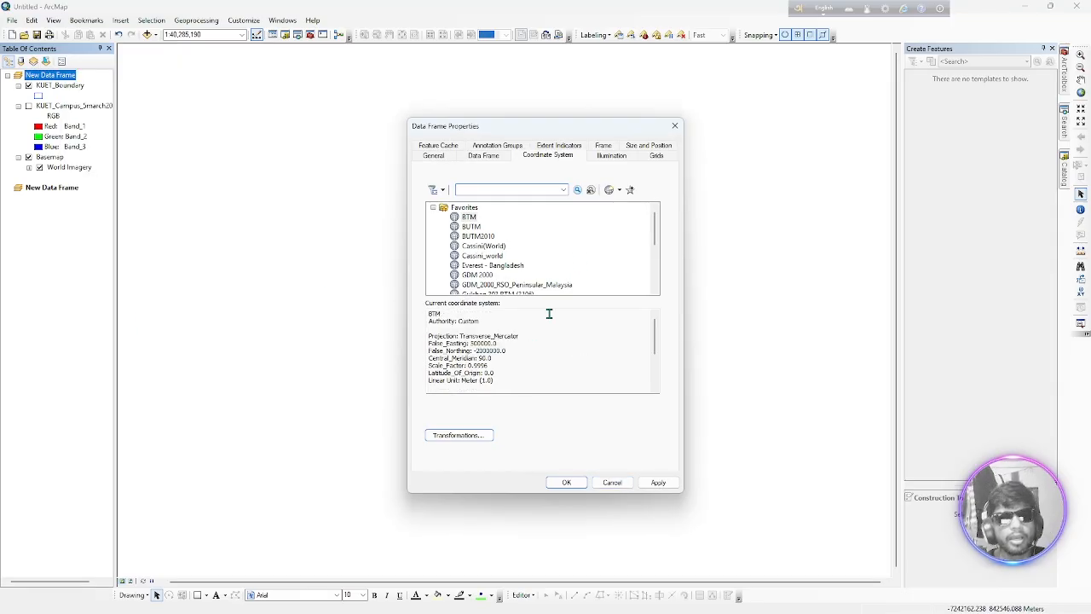
drag(451, 314, 417, 313)
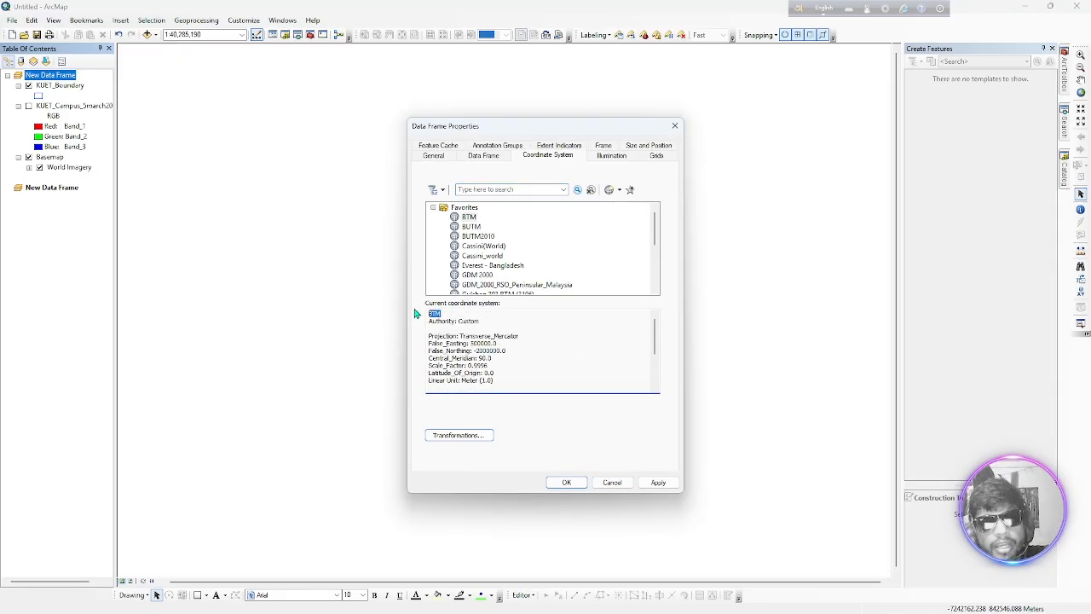
double_click(460, 321)
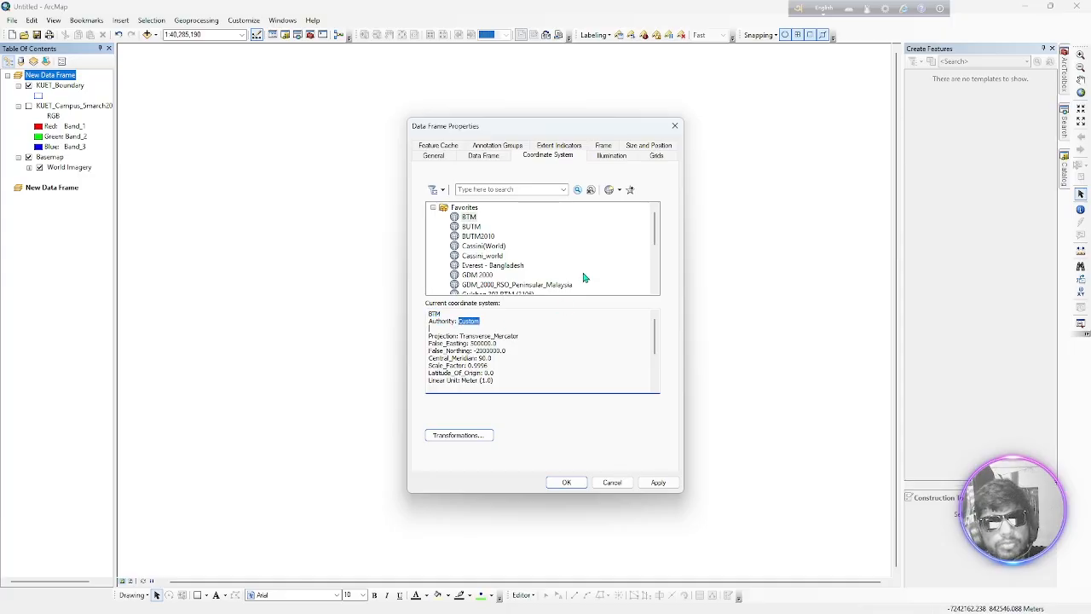
click(674, 127)
Review the second data frame's current coordinate system and change it to the geographic system WGS 1984
click(58, 188)
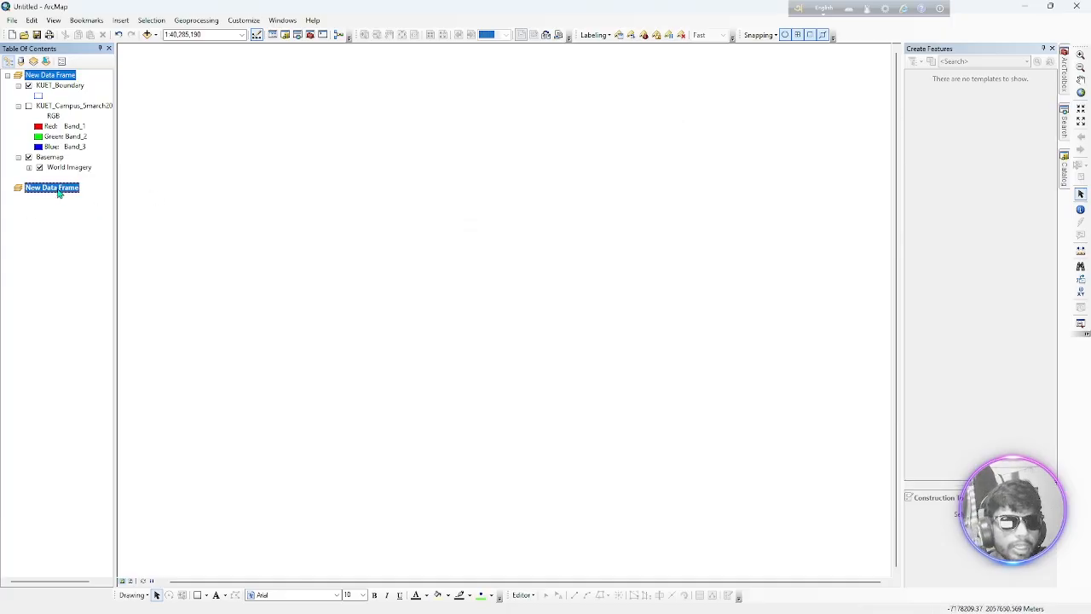
right_click(58, 191)
click(93, 435)
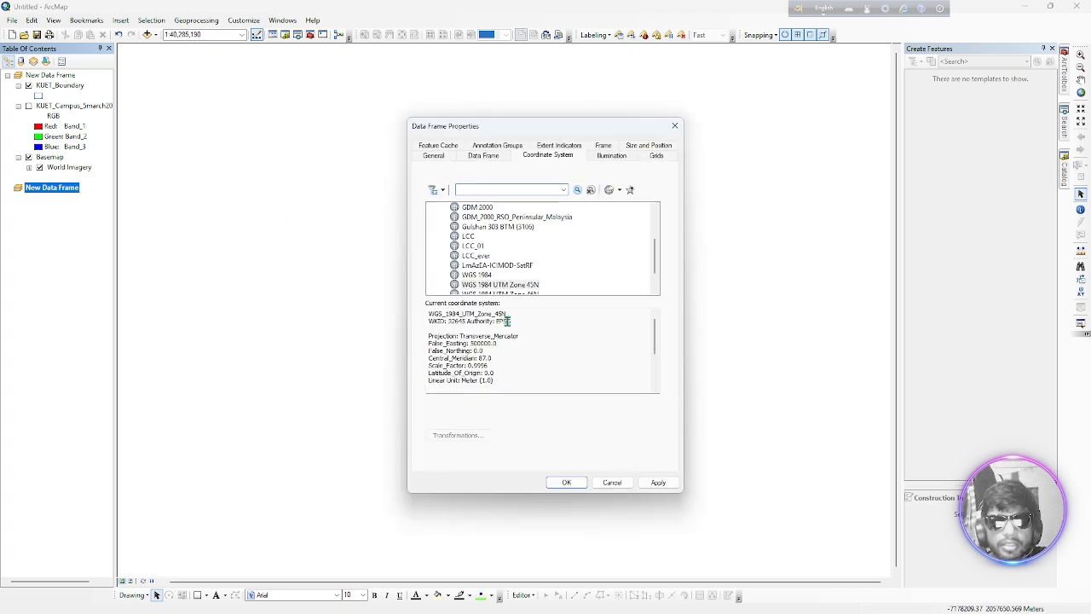
drag(512, 313, 423, 312)
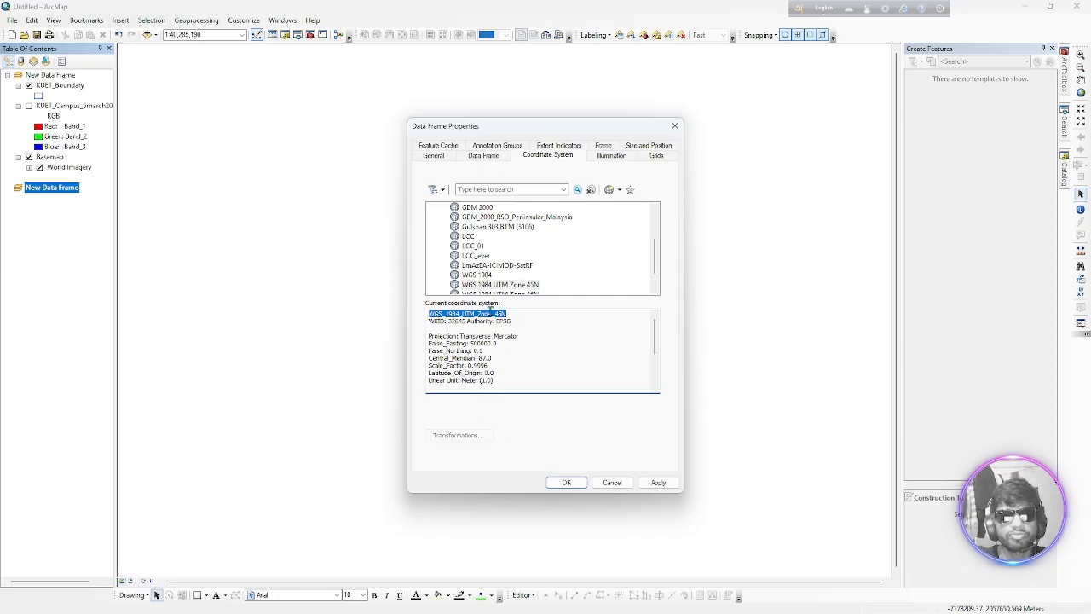
drag(478, 313, 510, 313)
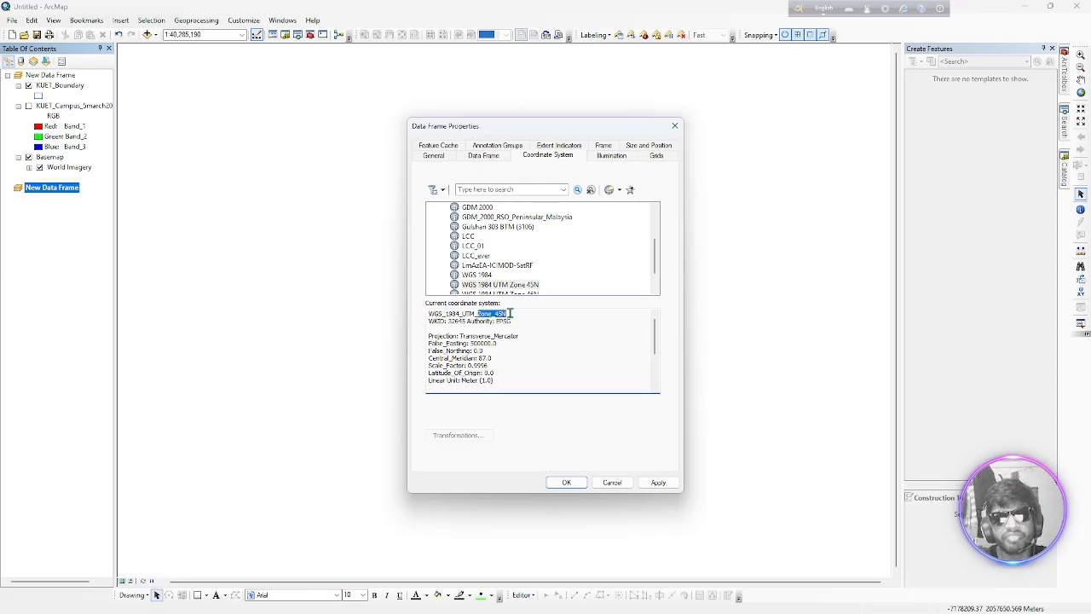
click(486, 276)
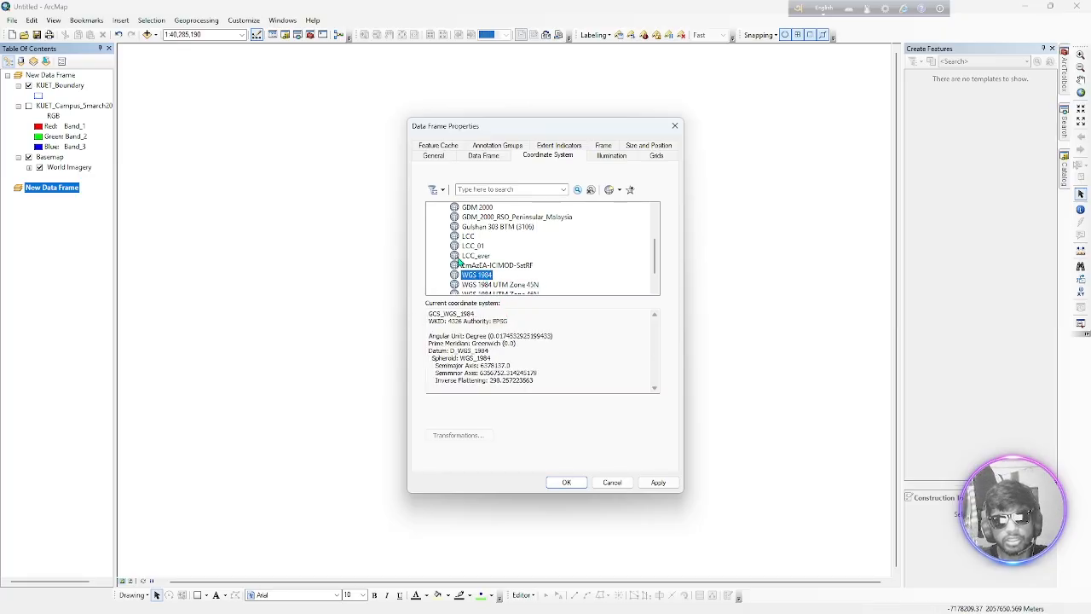
click(658, 483)
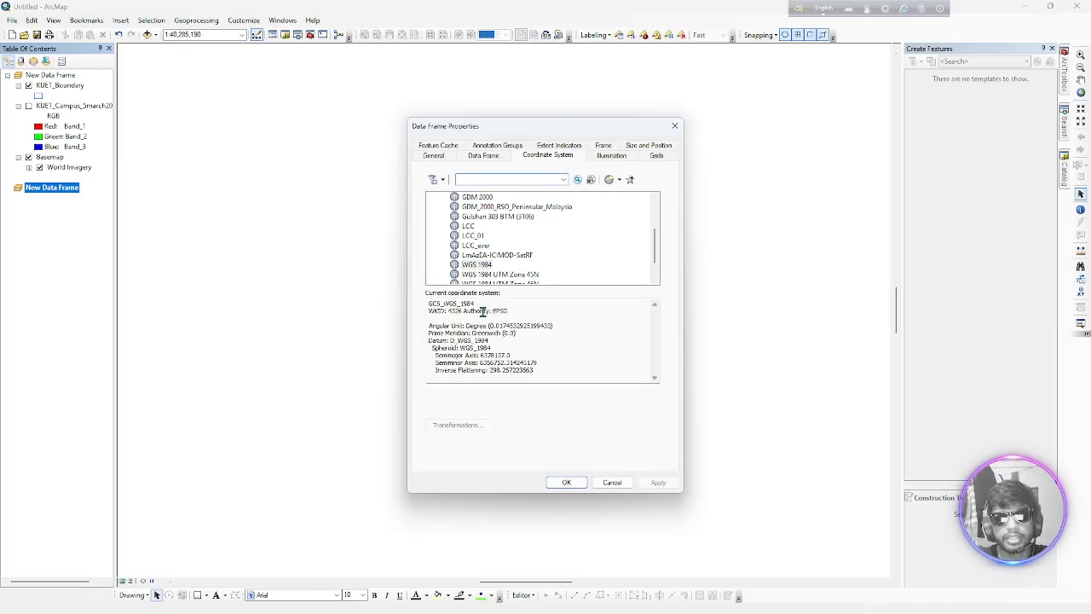
drag(477, 305, 439, 305)
click(567, 483)
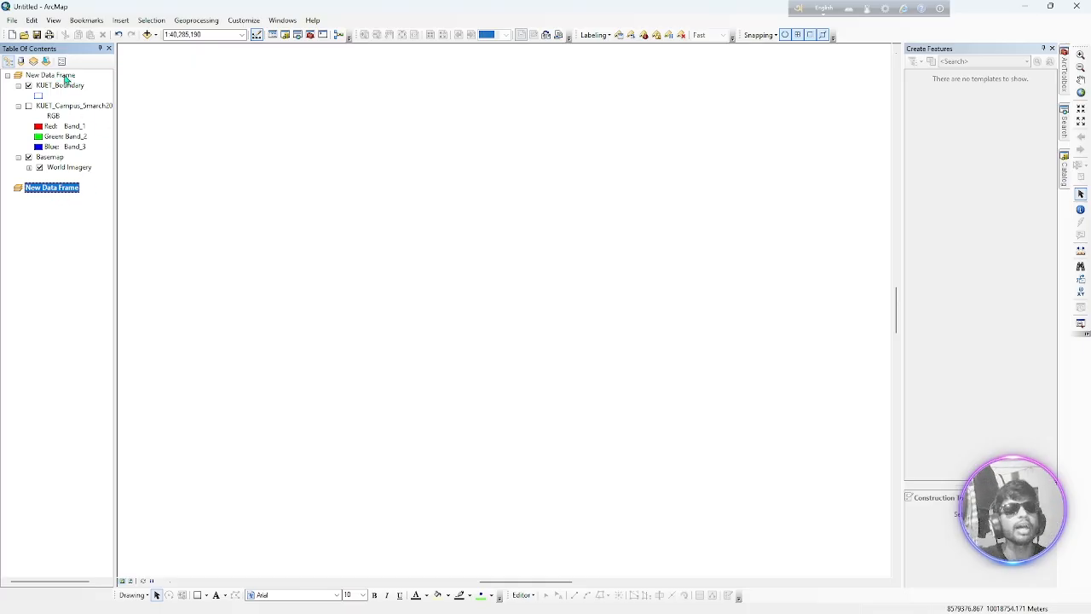
Copy KUET_Boundary into the second data frame, using the custom BTM2WGS transformation from GCS_Everest_Bangladesh into GCS_WGS_1984
drag(62, 88, 642, 410)
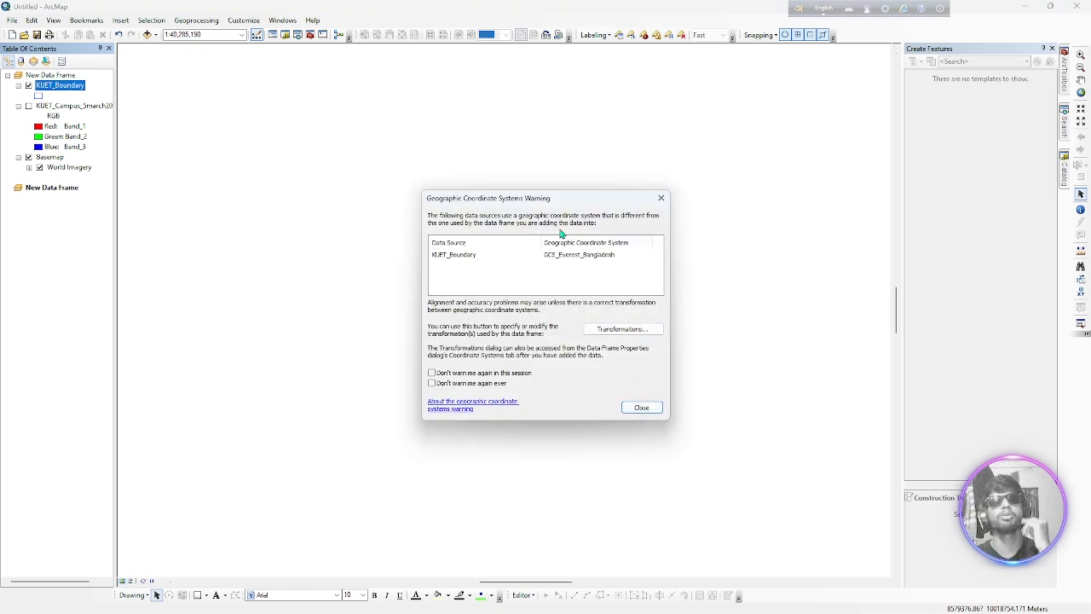
click(615, 329)
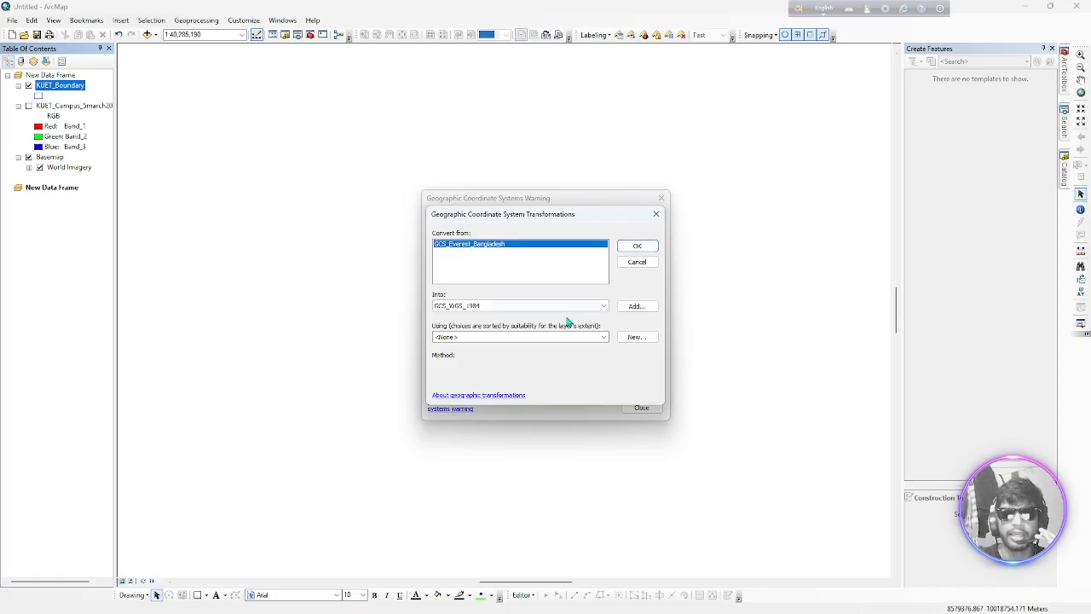
click(493, 338)
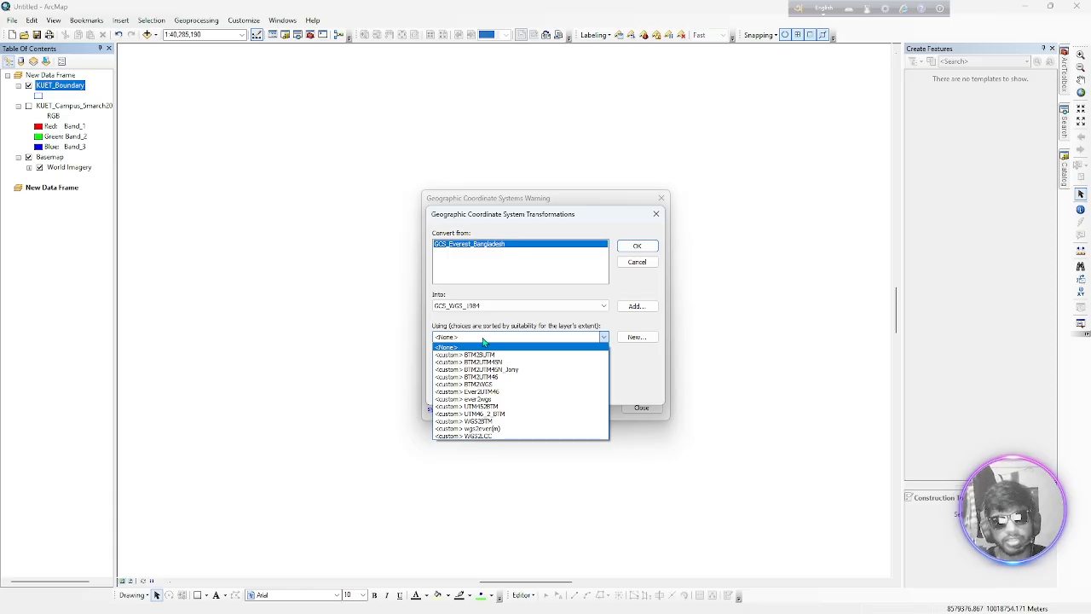
click(497, 384)
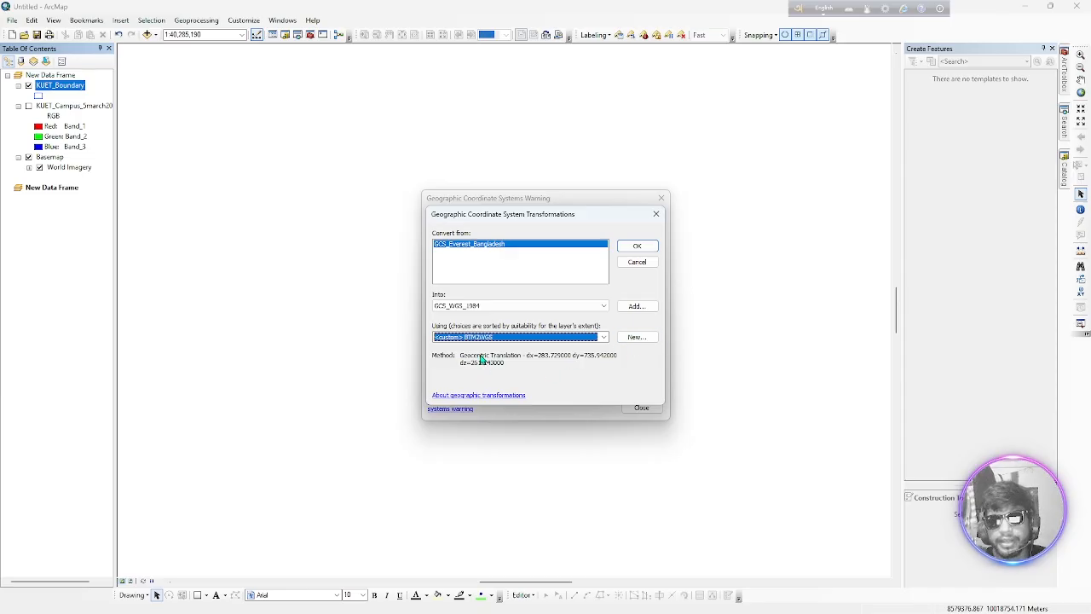
click(635, 249)
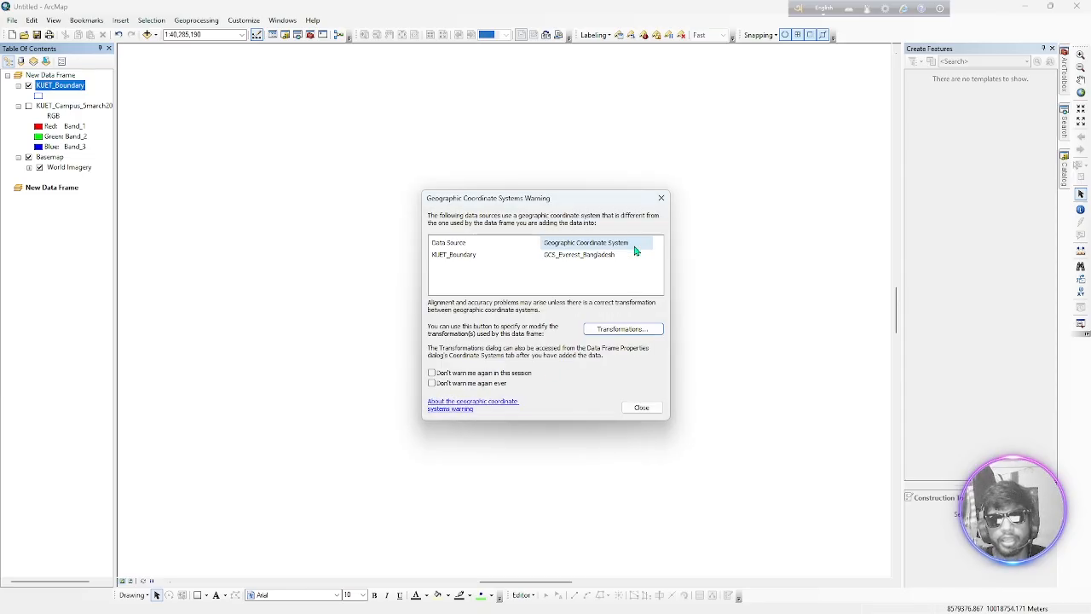
click(642, 407)
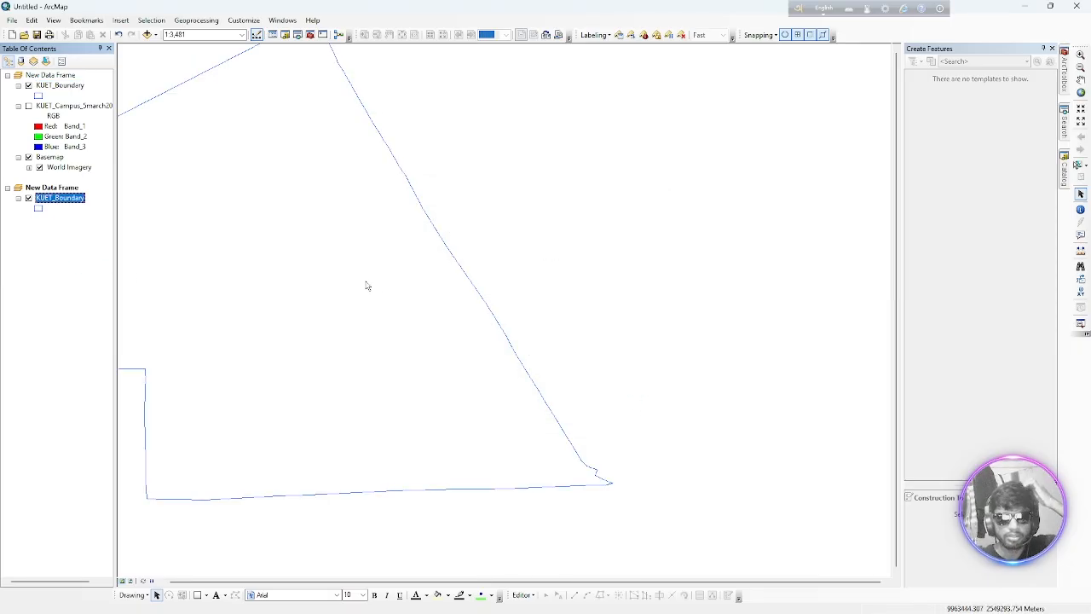
scroll(492, 282, up, 1)
scroll(498, 281, up, 1)
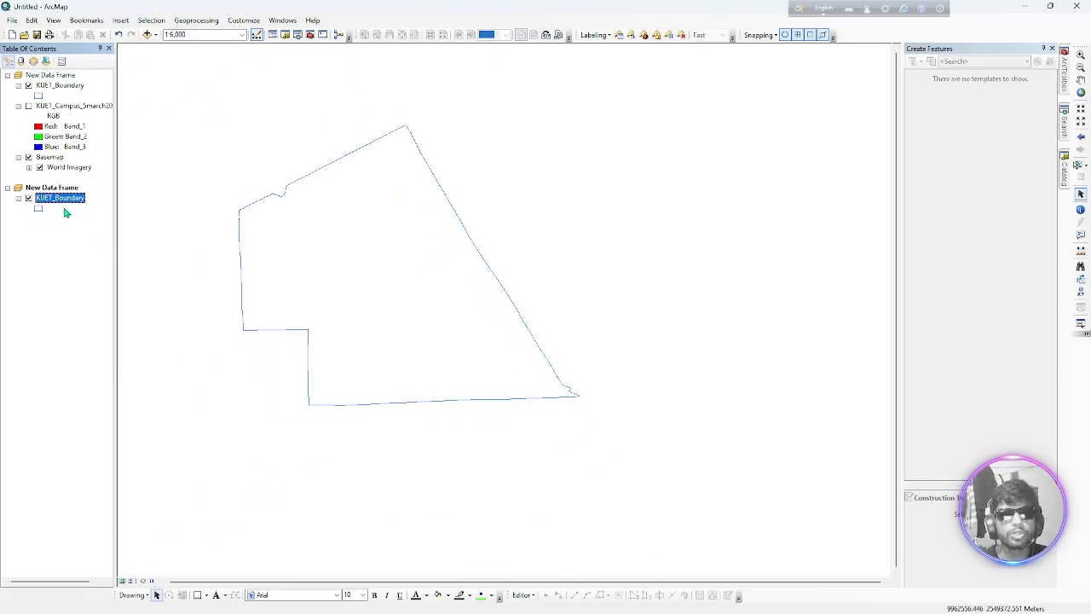
Copy the Basemap with World Imagery into the second data frame below KUET_Boundary, and examine how the boundary's southeast corner aligns with the imagery
click(52, 168)
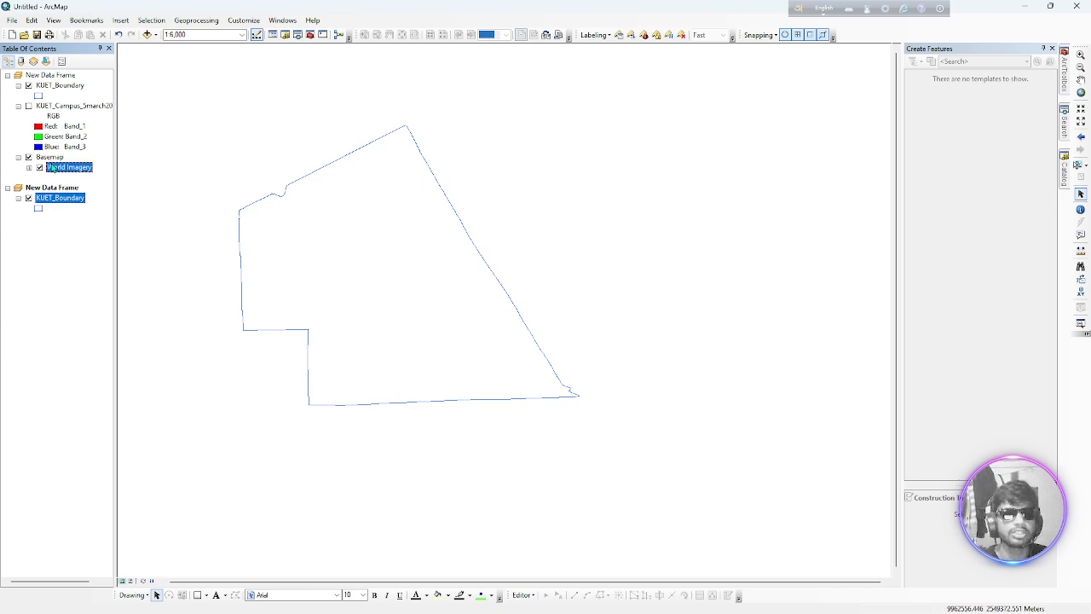
drag(54, 160, 34, 217)
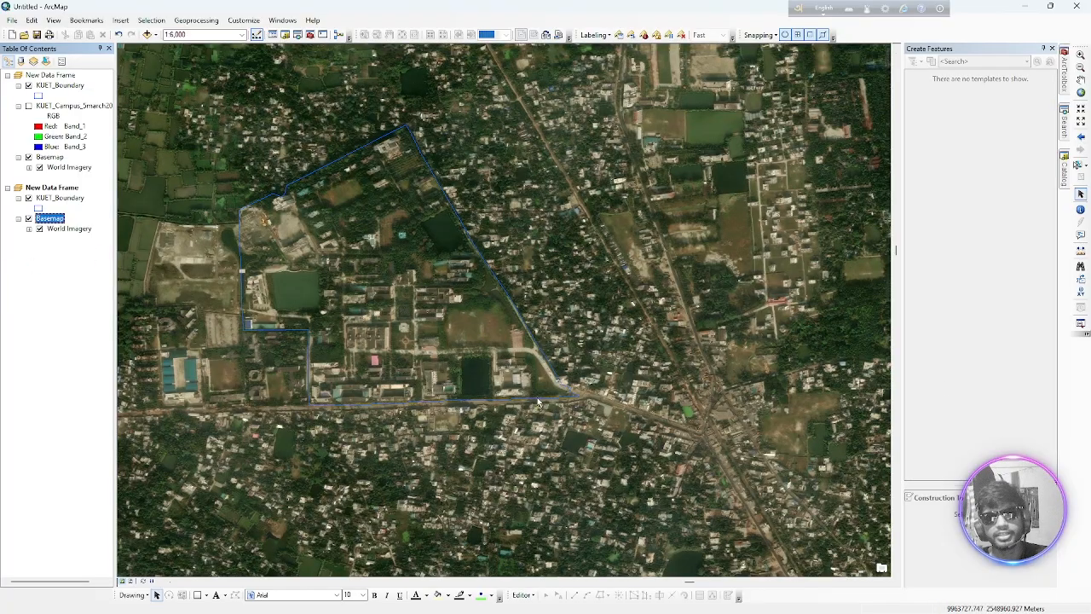
scroll(562, 397, up, 2)
scroll(562, 396, down, 5)
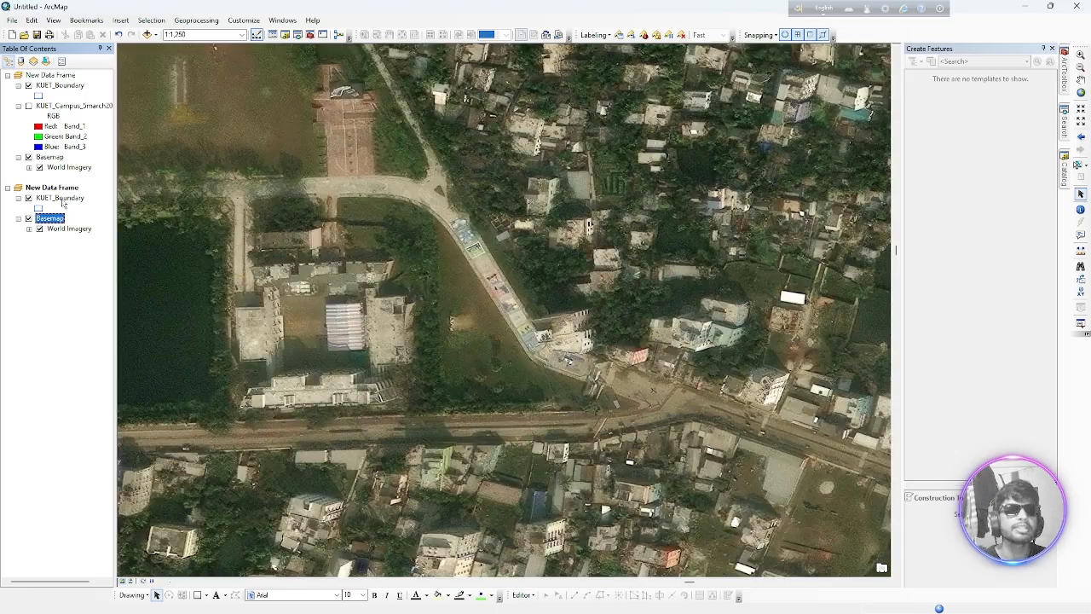
scroll(62, 199, down, 1)
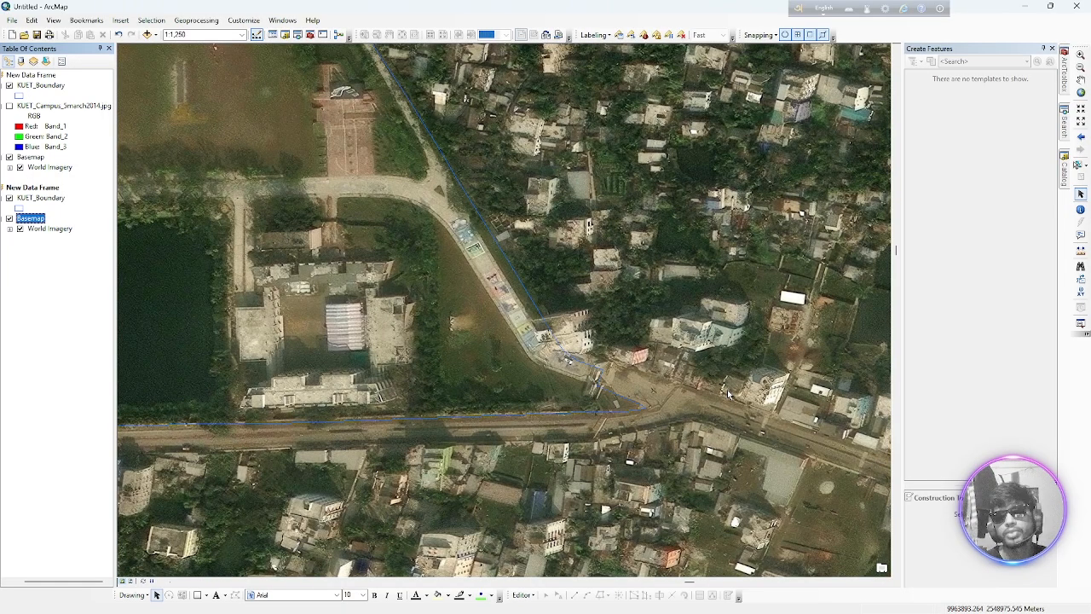
scroll(602, 385, down, 2)
scroll(602, 386, up, 6)
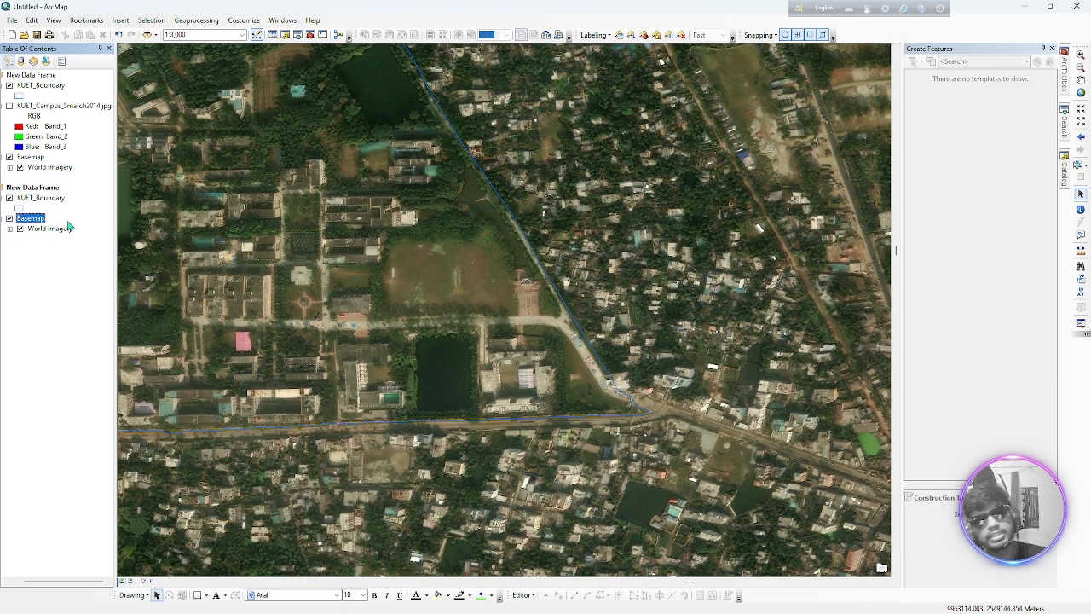
click(43, 198)
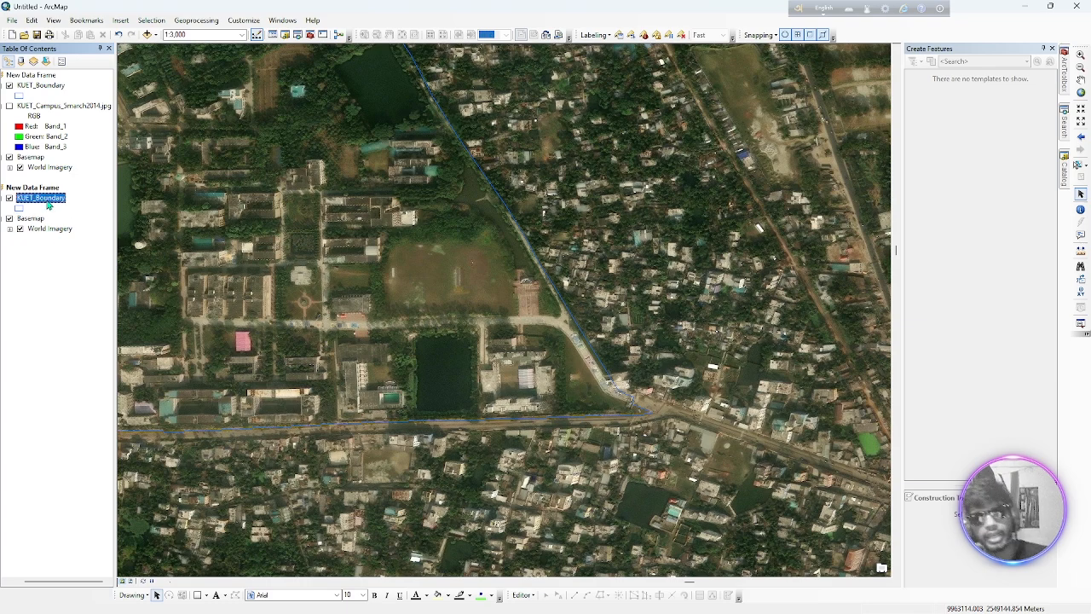
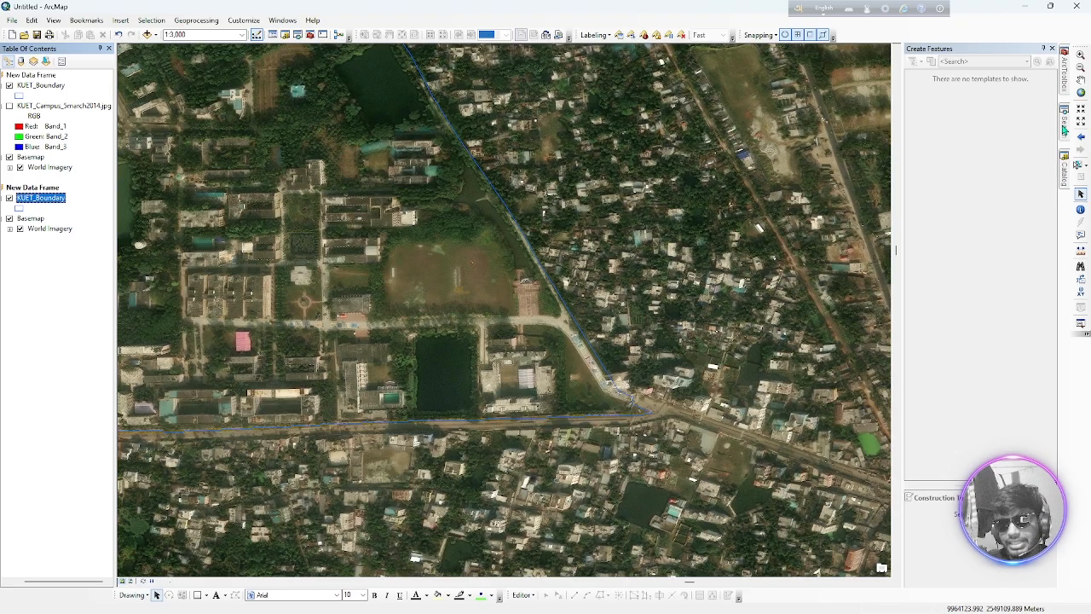
Find the Project (Data Management) tool by searching for "project", open it, and set KUET_Boundary as the input dataset
mouse_move(1064, 122)
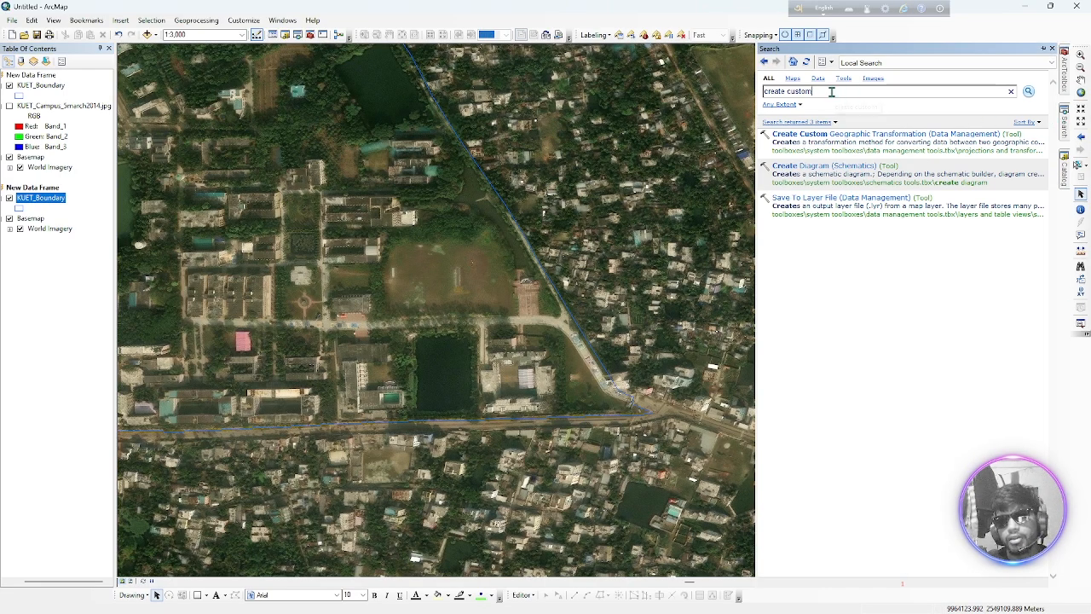
drag(835, 90, 570, 94)
text(project)
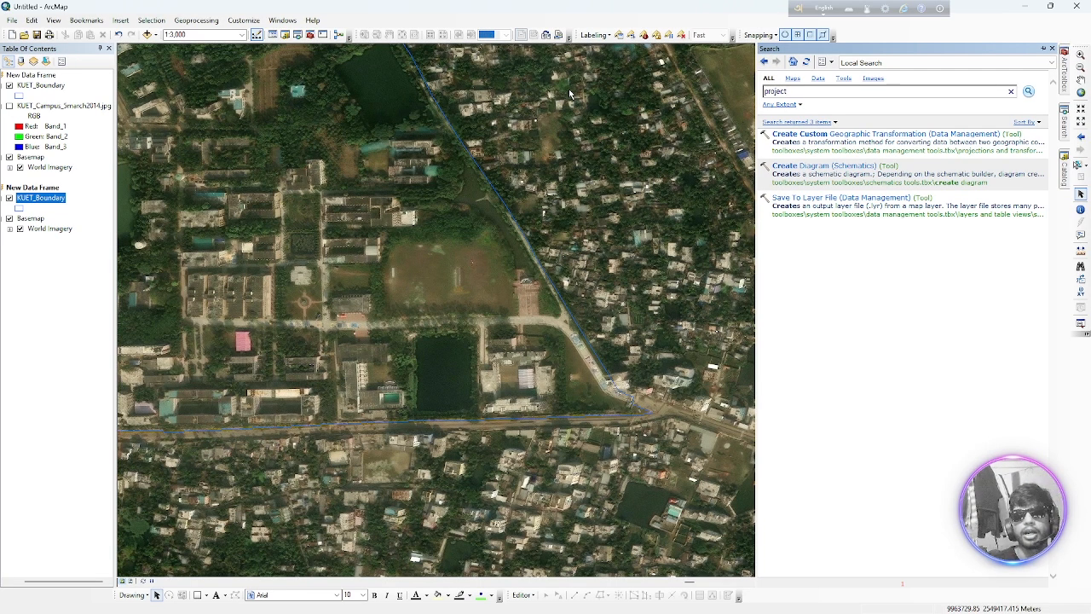
key(Return)
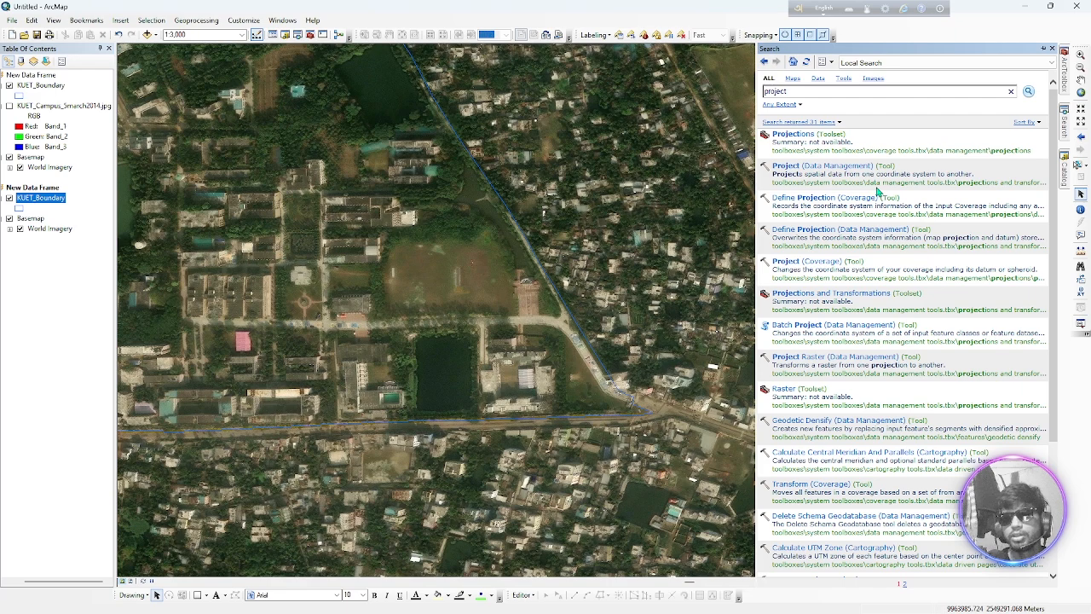
click(875, 184)
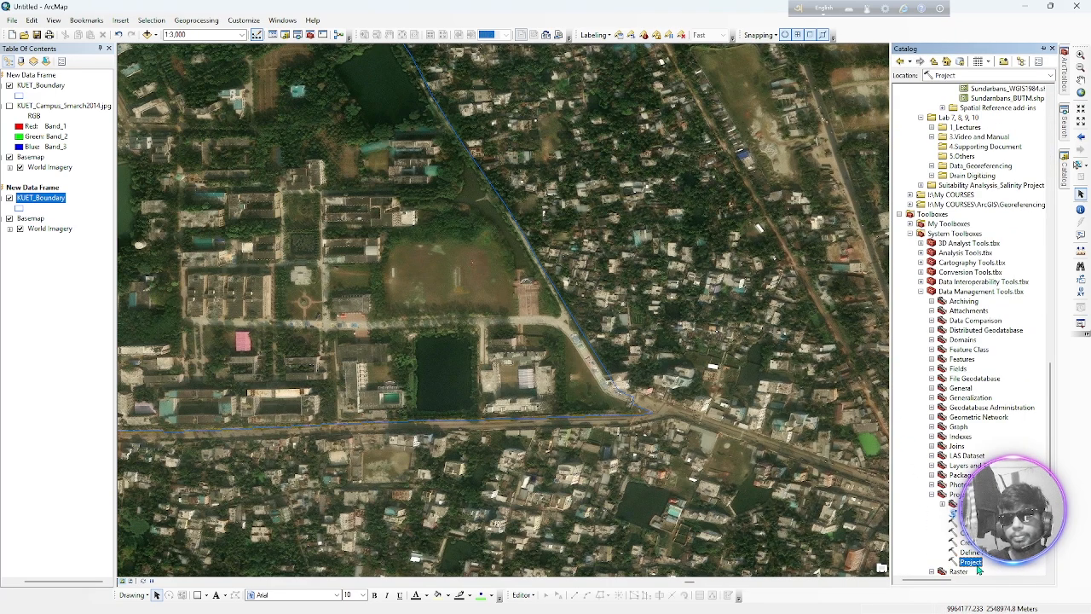
double_click(972, 563)
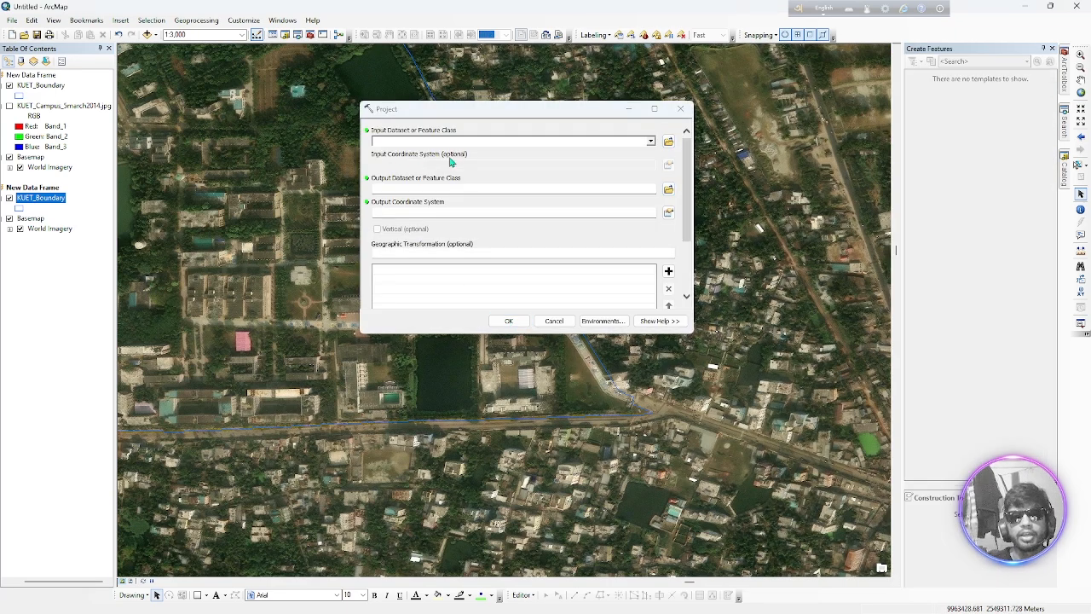
click(650, 141)
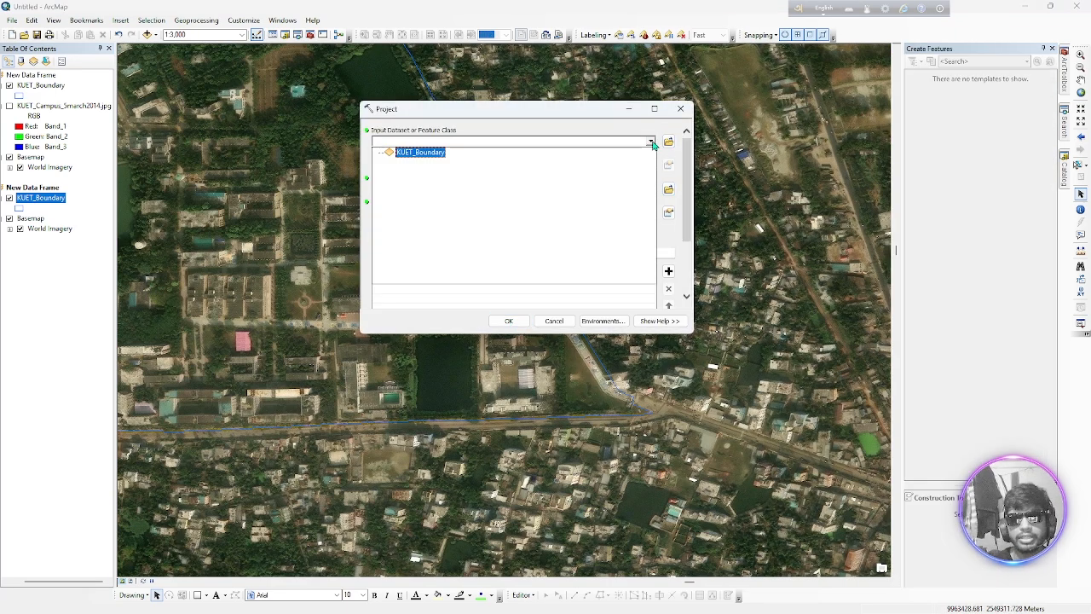
click(421, 151)
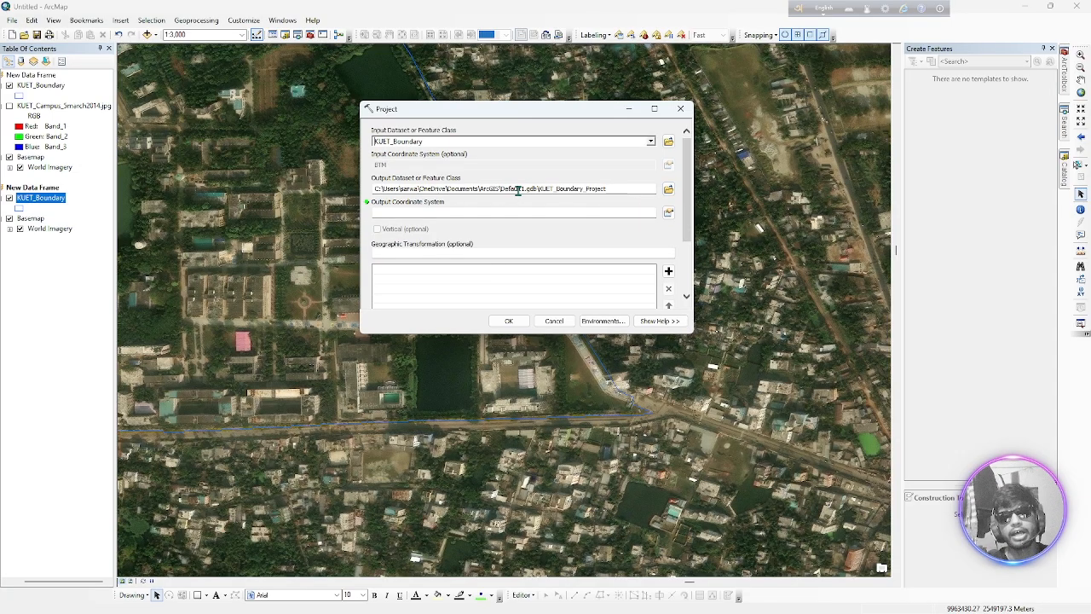
Start choosing a new output location for the projected boundary, going up from the URP Dept folder to the folder connections
drag(503, 188, 523, 187)
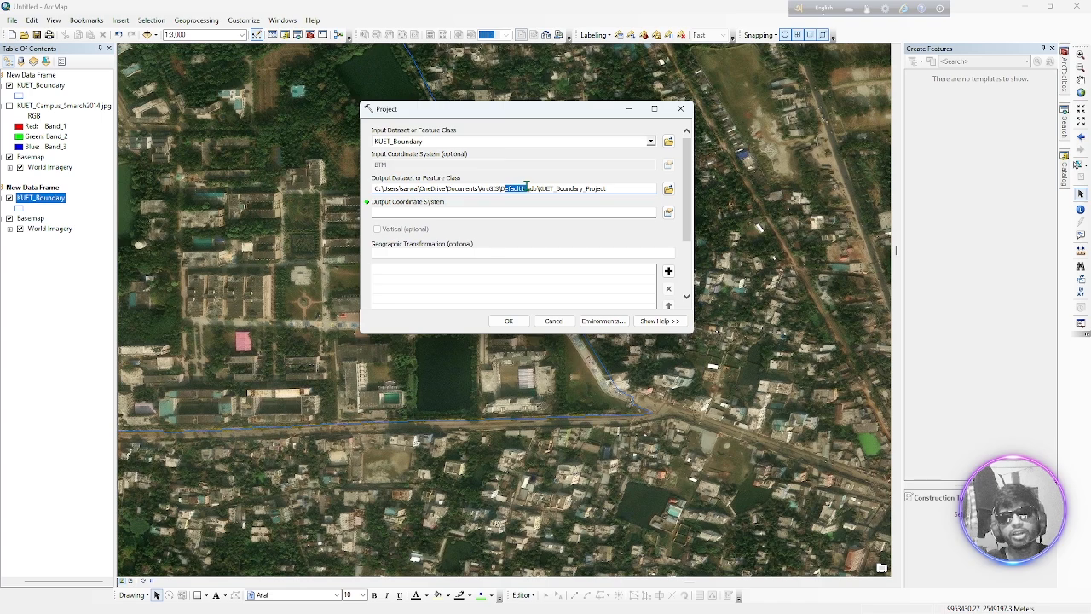
click(668, 189)
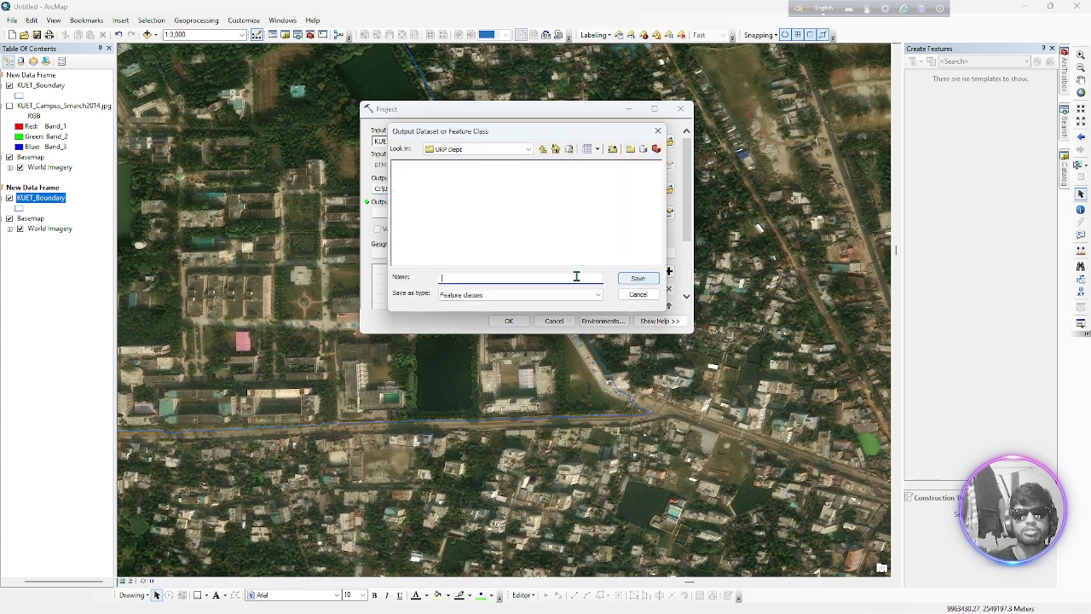
click(541, 150)
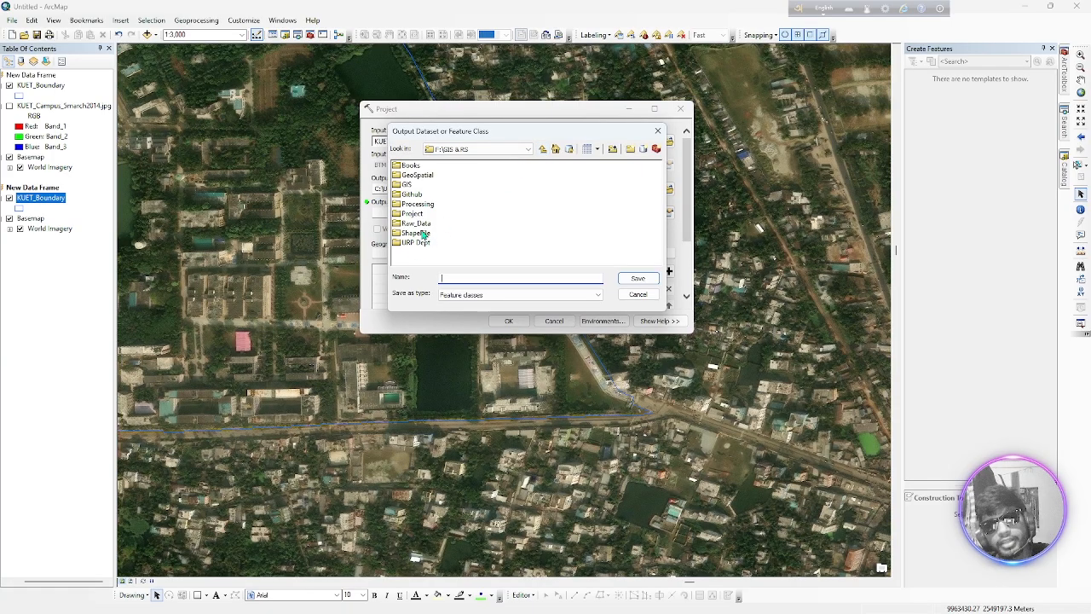
click(548, 151)
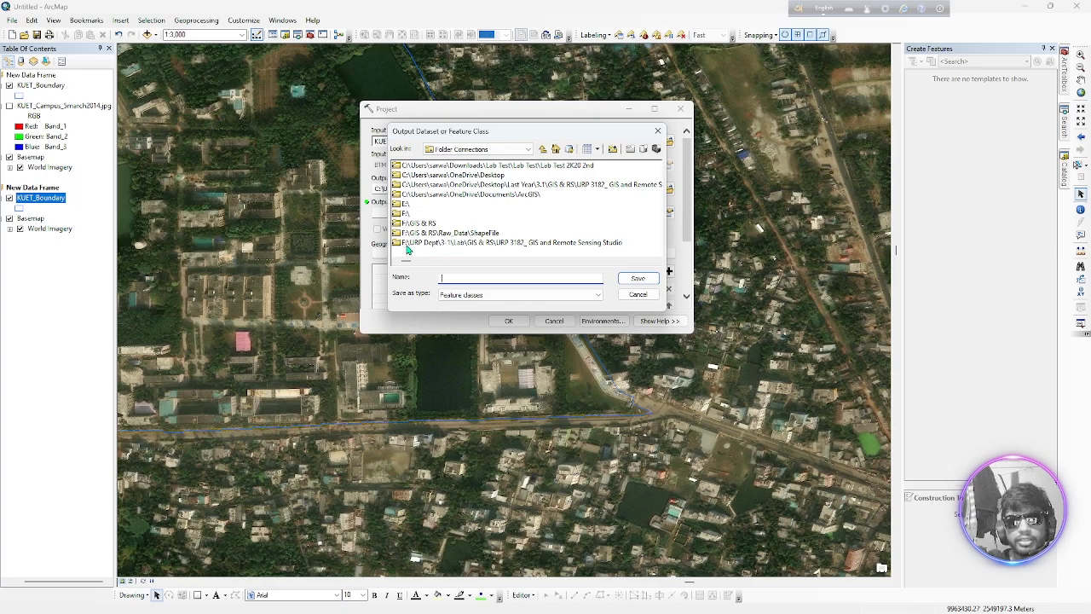
double_click(403, 245)
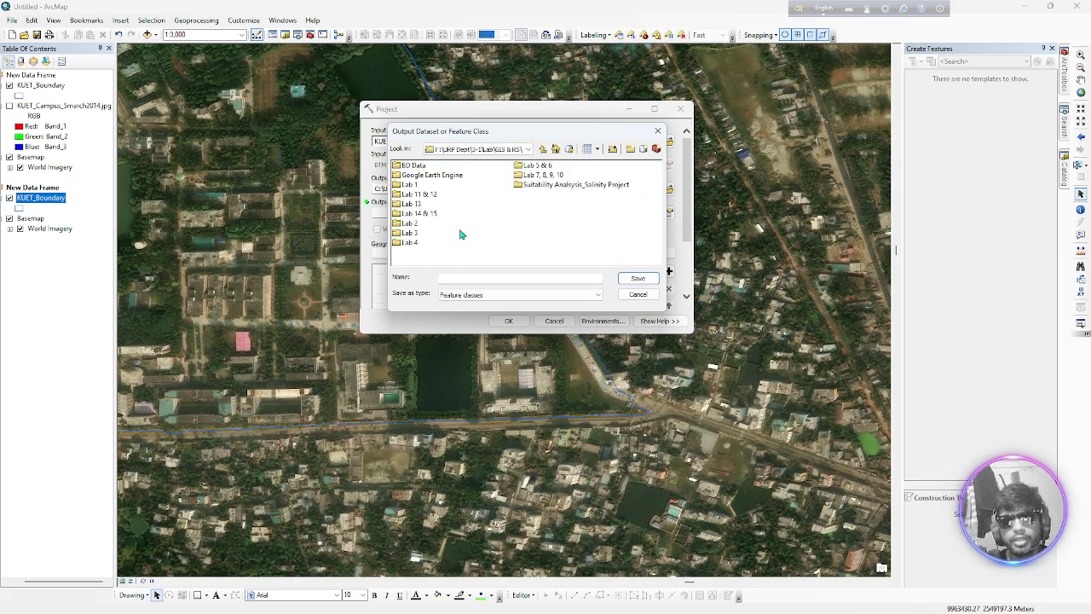
click(543, 149)
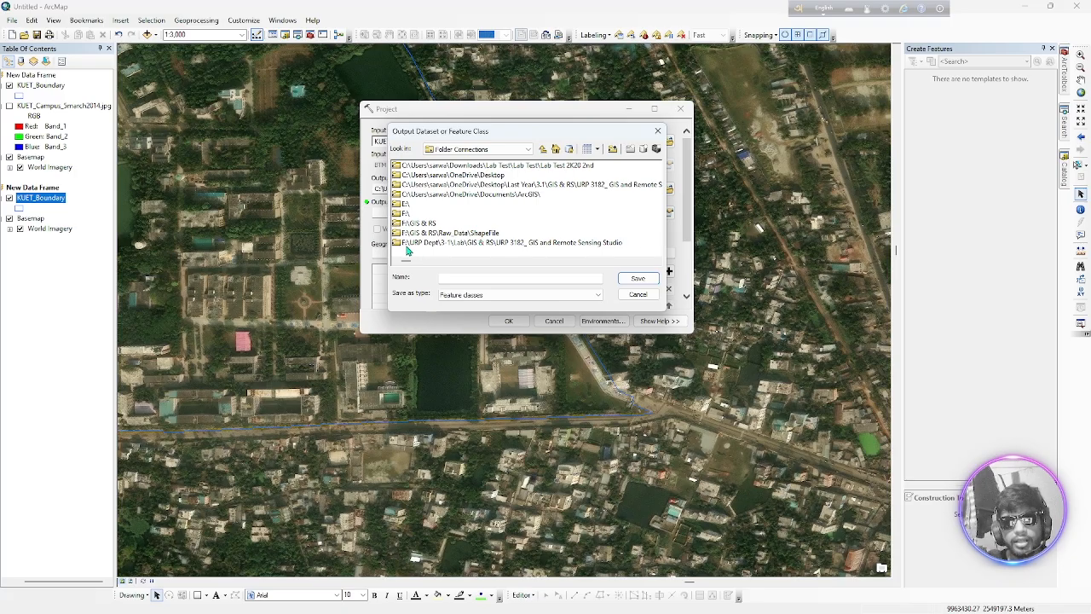
click(614, 150)
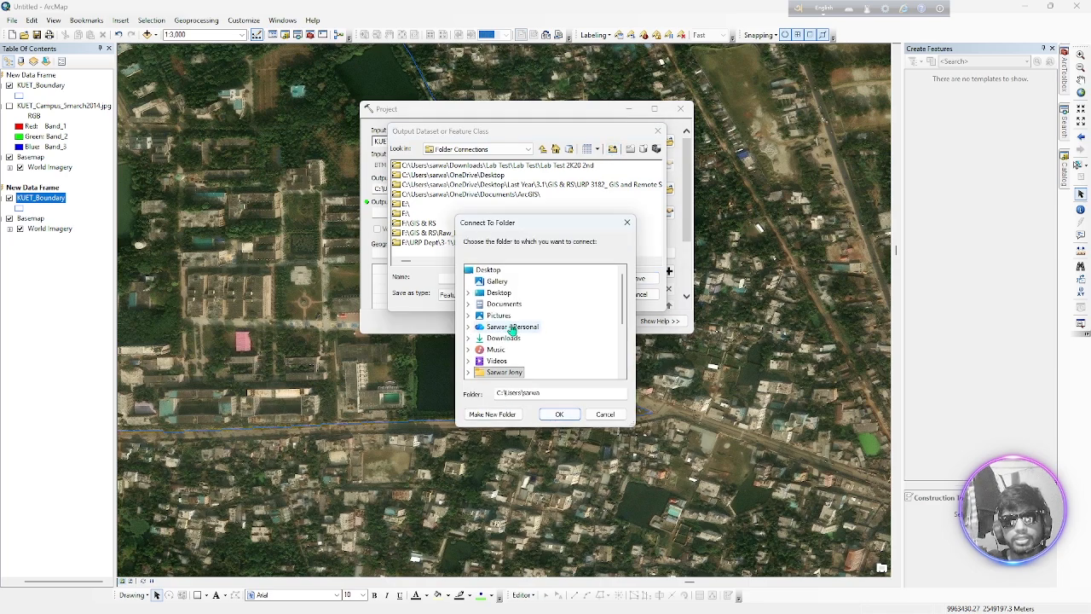
scroll(501, 367, down, 2)
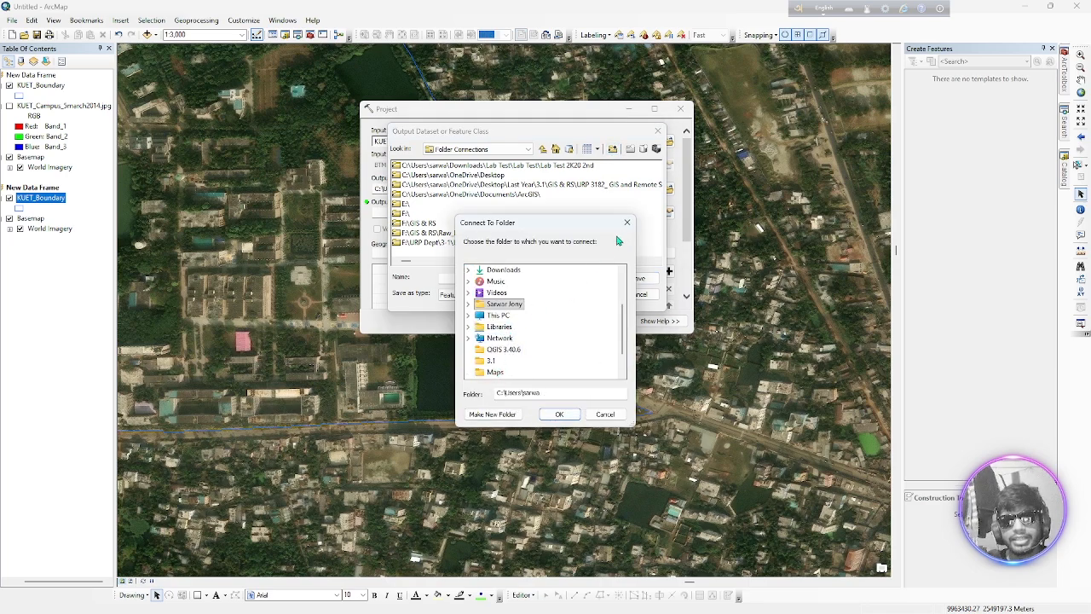
click(625, 223)
Save the output as KUET_Boundary_UTM in F:\URP Dept\3-1\Lab\GIS & RS\Class works
click(406, 214)
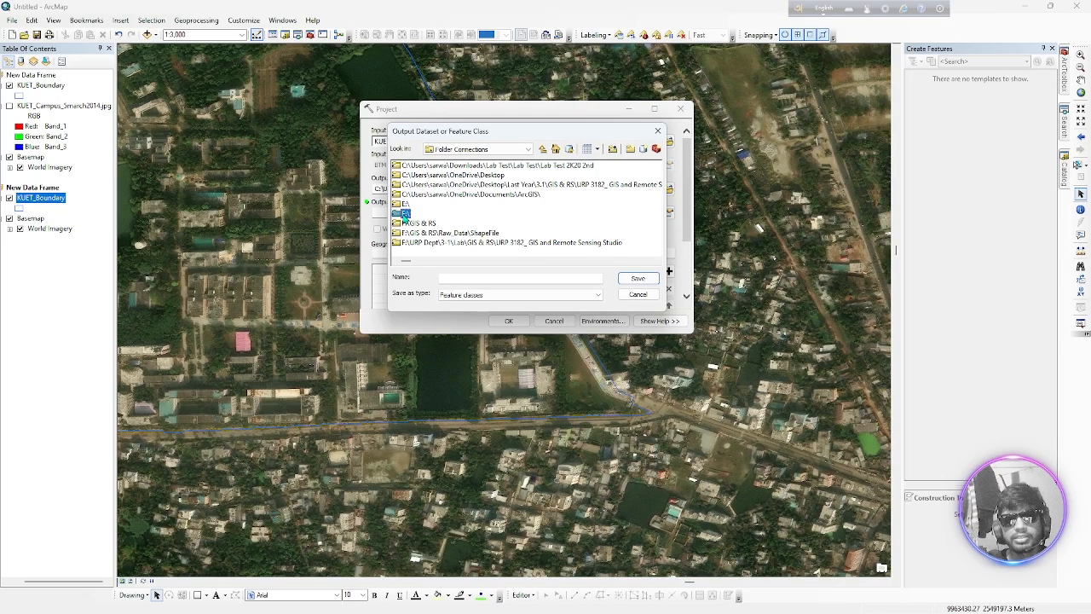
double_click(406, 214)
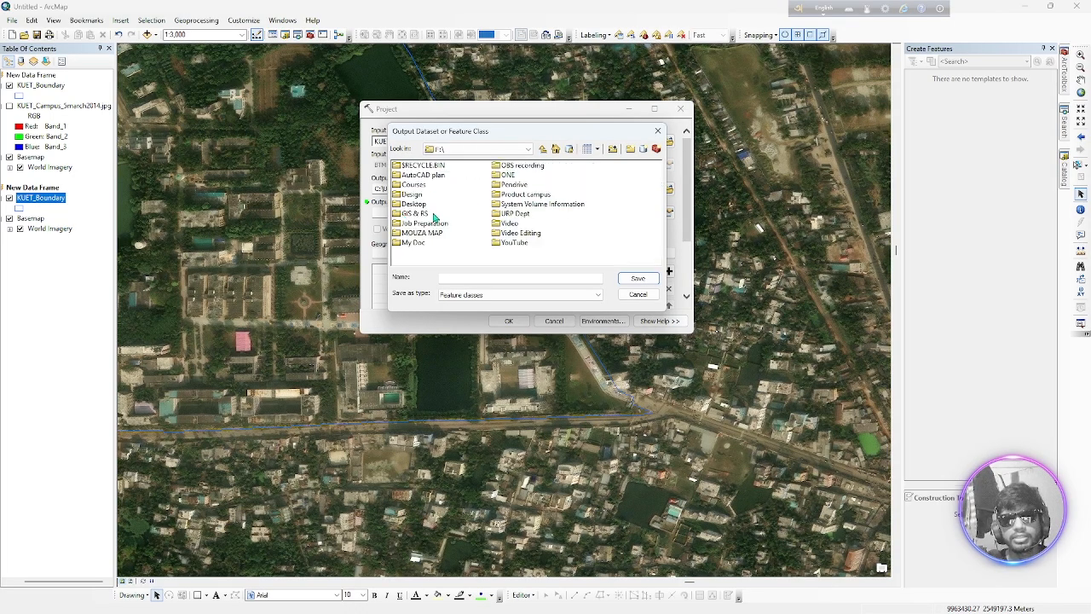
double_click(513, 217)
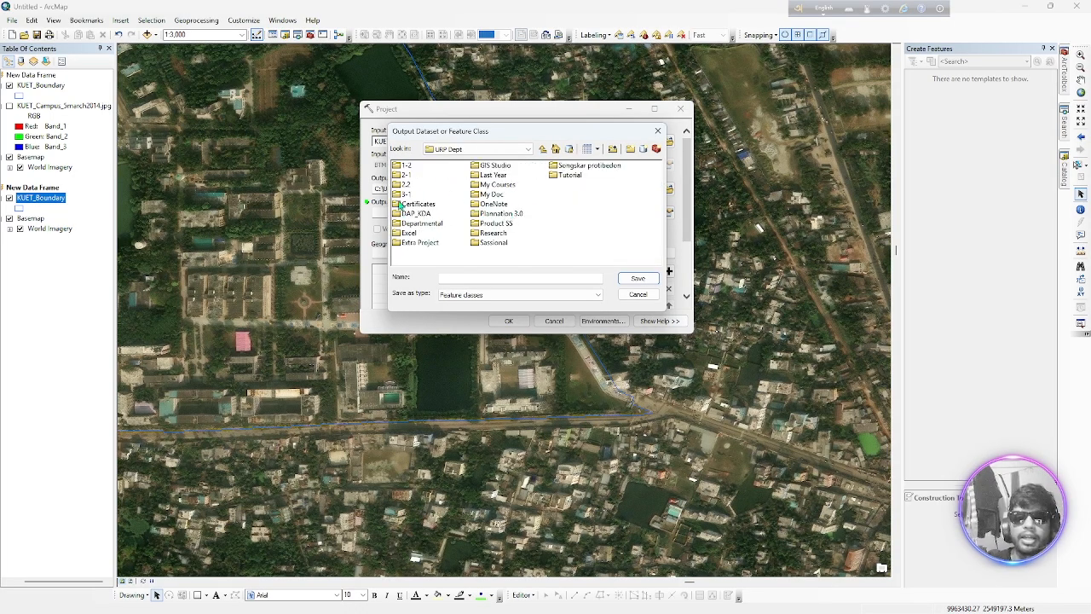
double_click(406, 195)
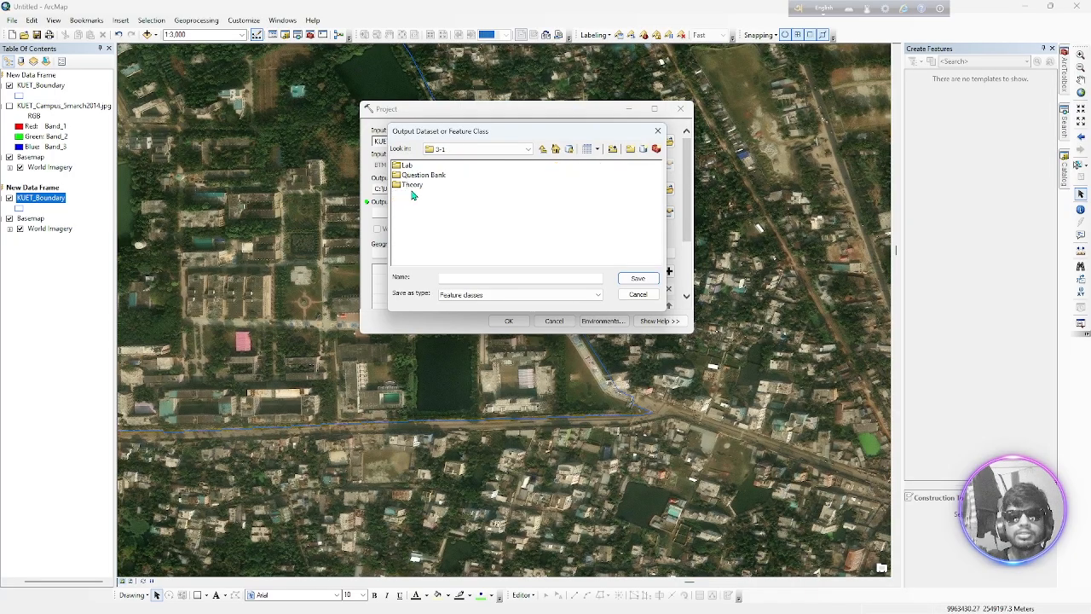
double_click(404, 165)
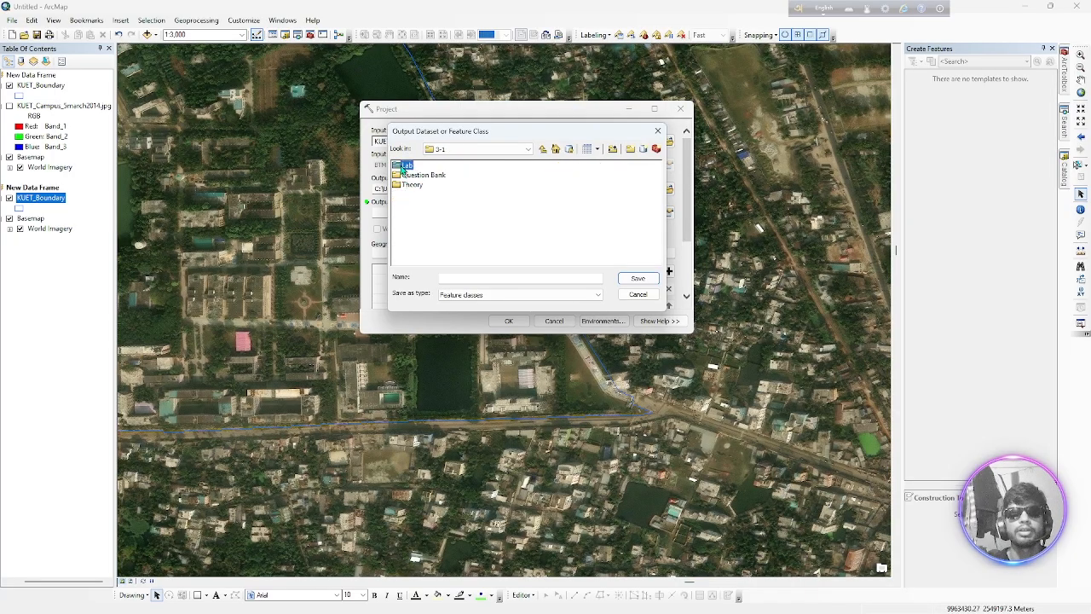
double_click(406, 165)
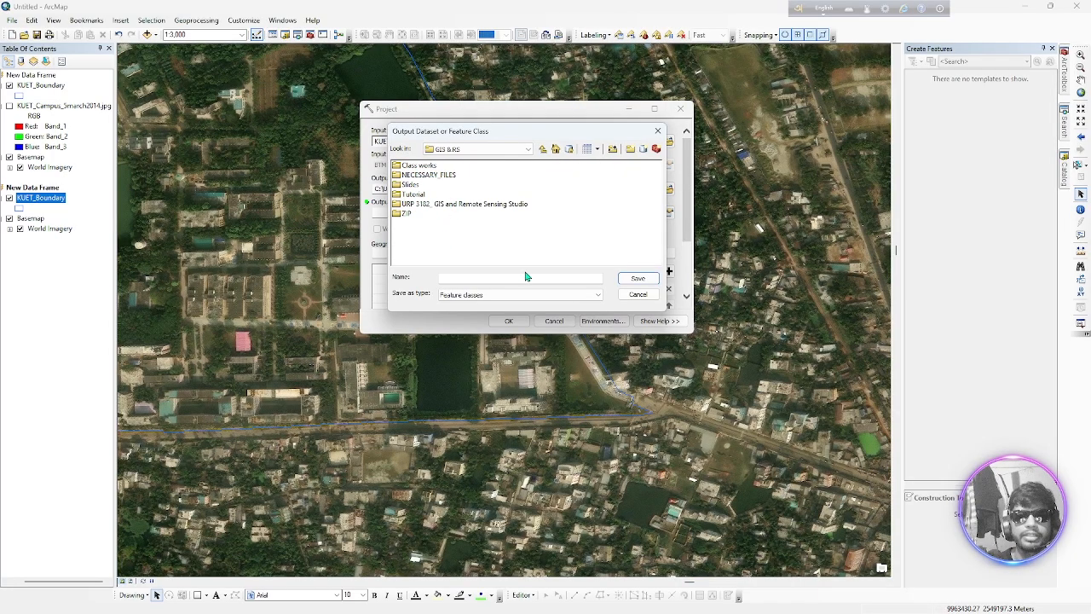
double_click(408, 166)
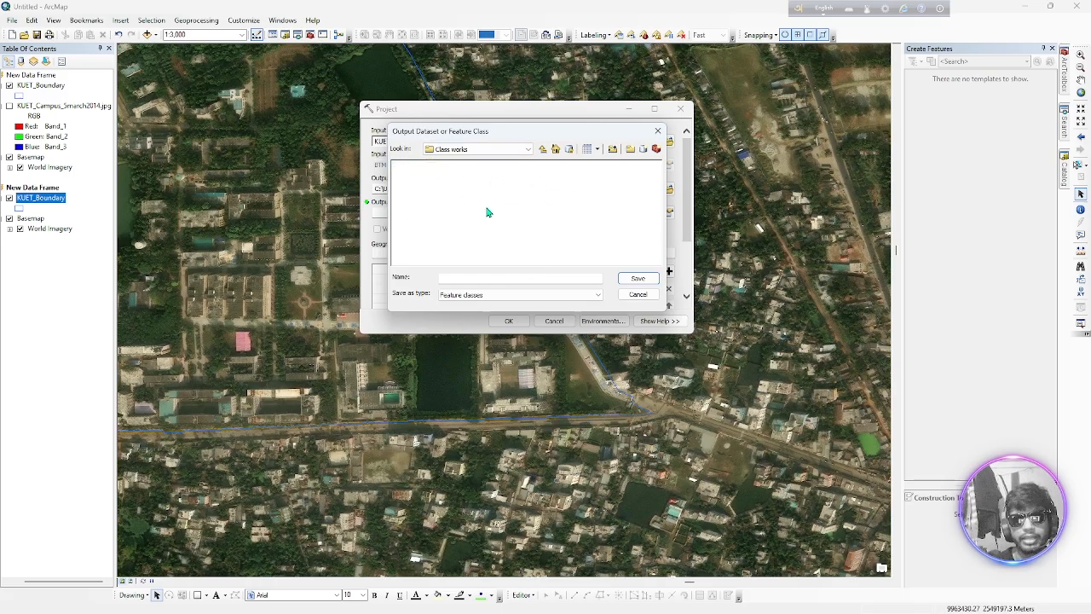
click(489, 280)
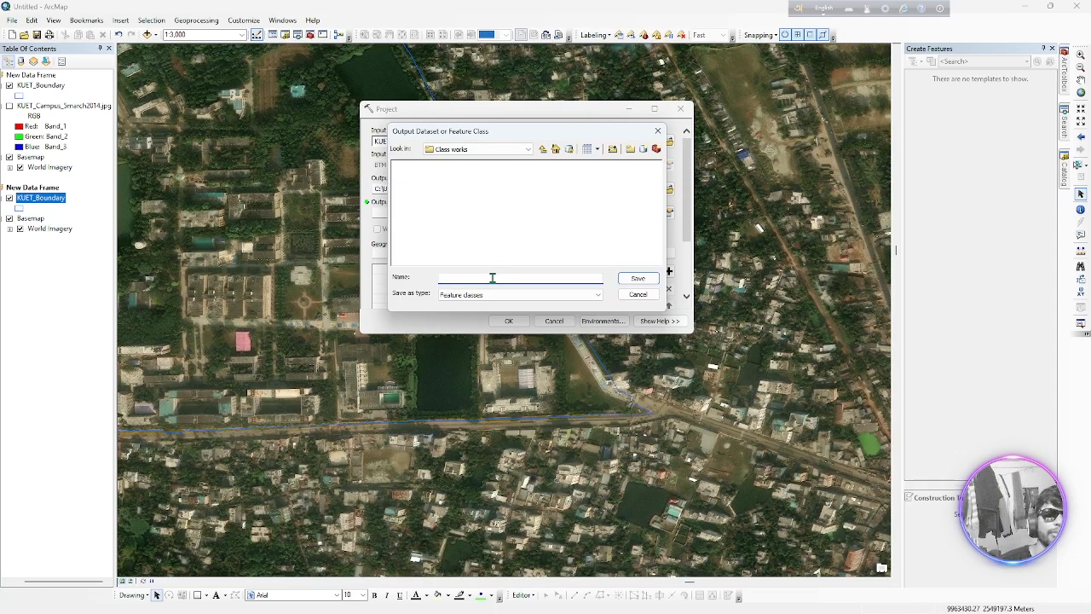
text(KUET_Boundary_UTM)
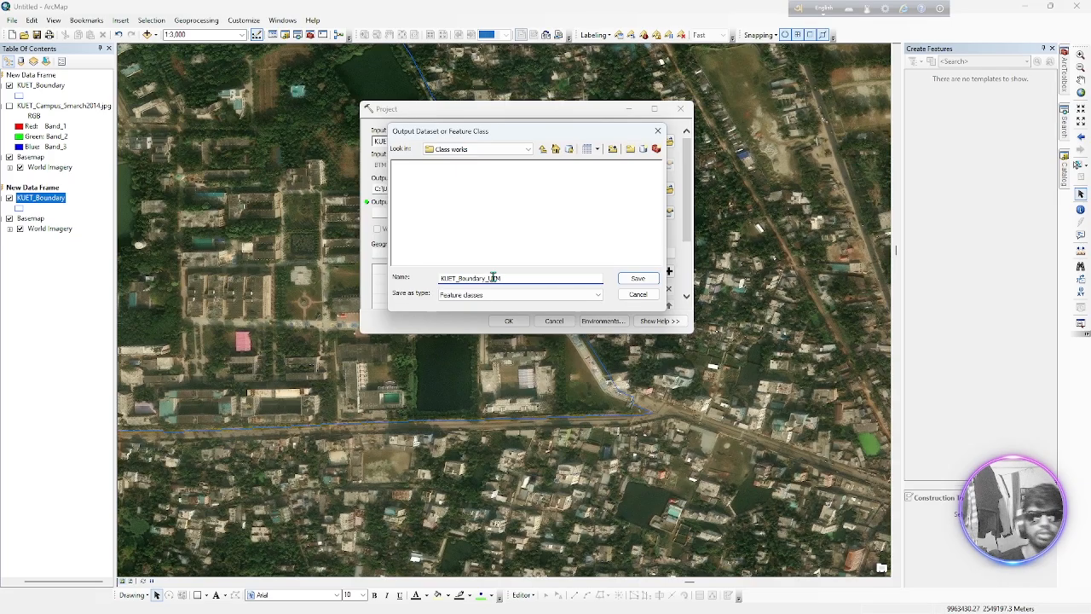
click(638, 282)
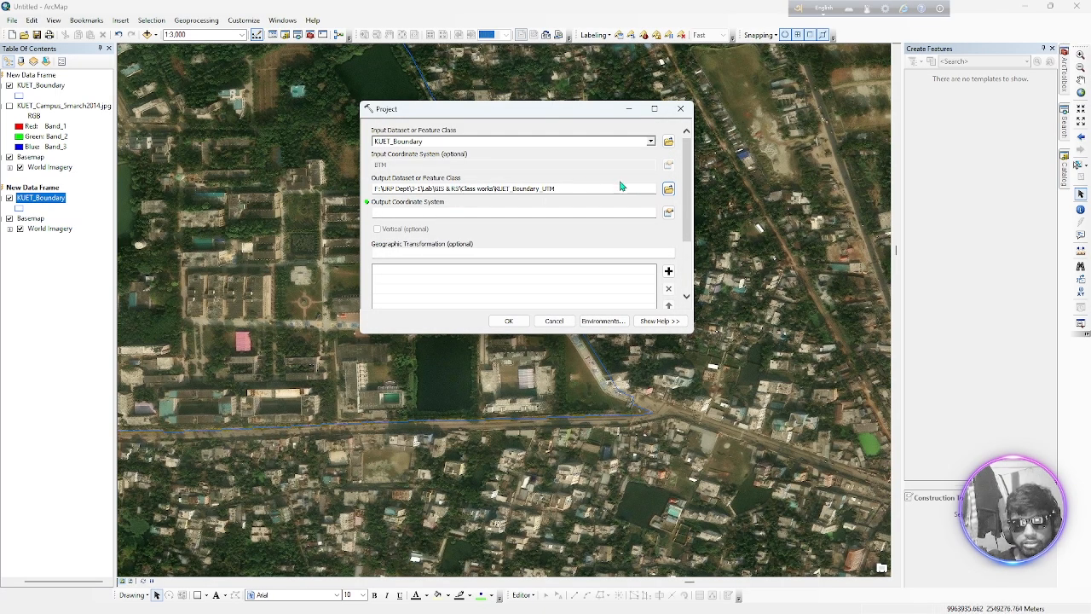
Set the output coordinate system to WGS 1984 UTM Zone 45N and run the projection with the BTM2BUTM transformation
click(668, 212)
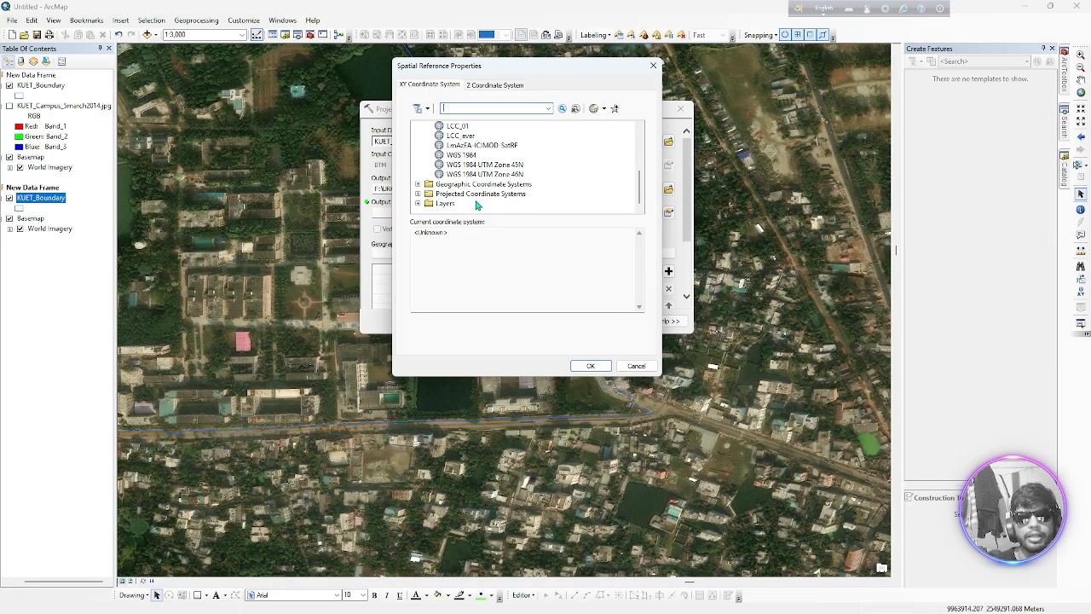
click(512, 167)
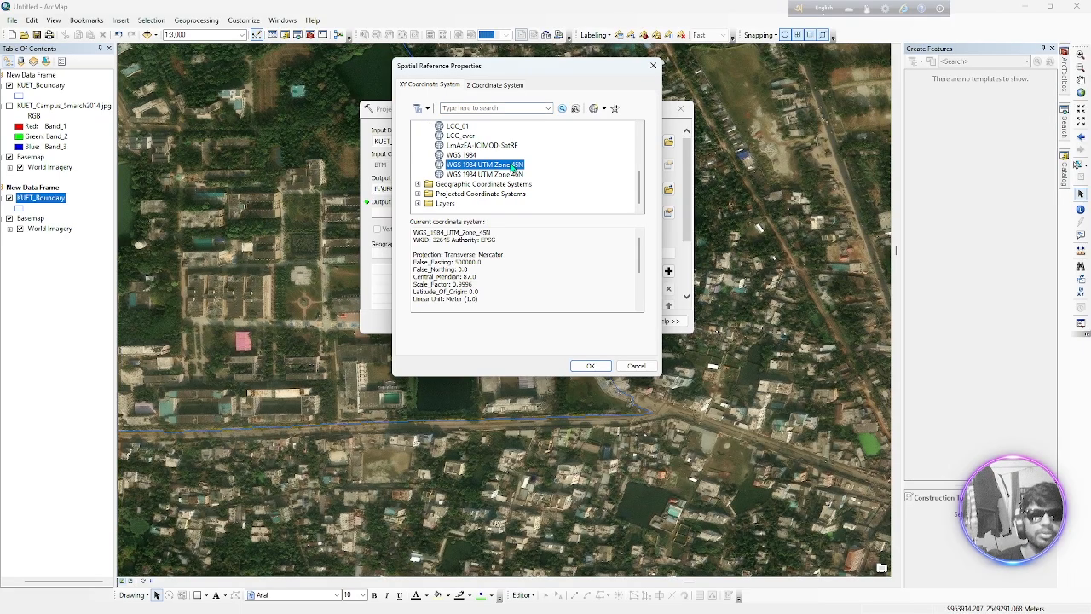
click(592, 366)
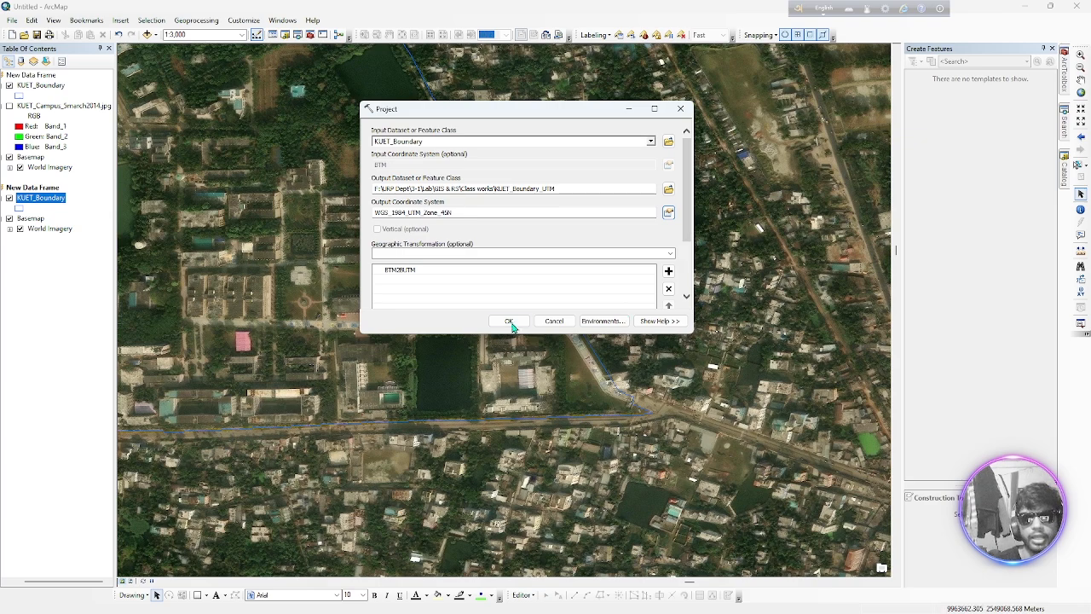
click(507, 316)
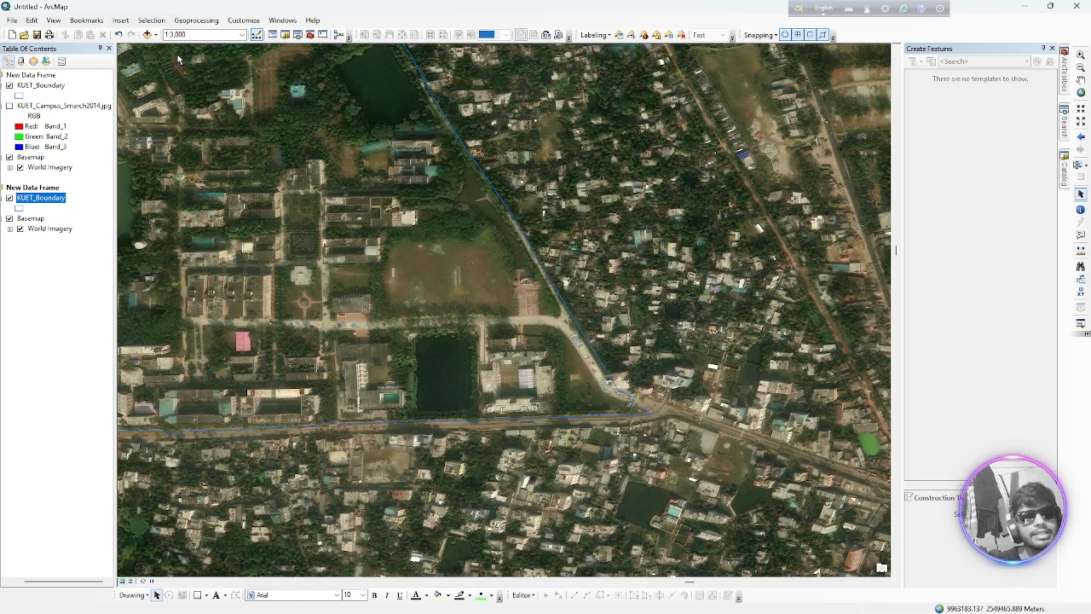
Add KUET_Boundary_UTM.shp from the GIS & RS Class works folder to the second data frame
click(147, 35)
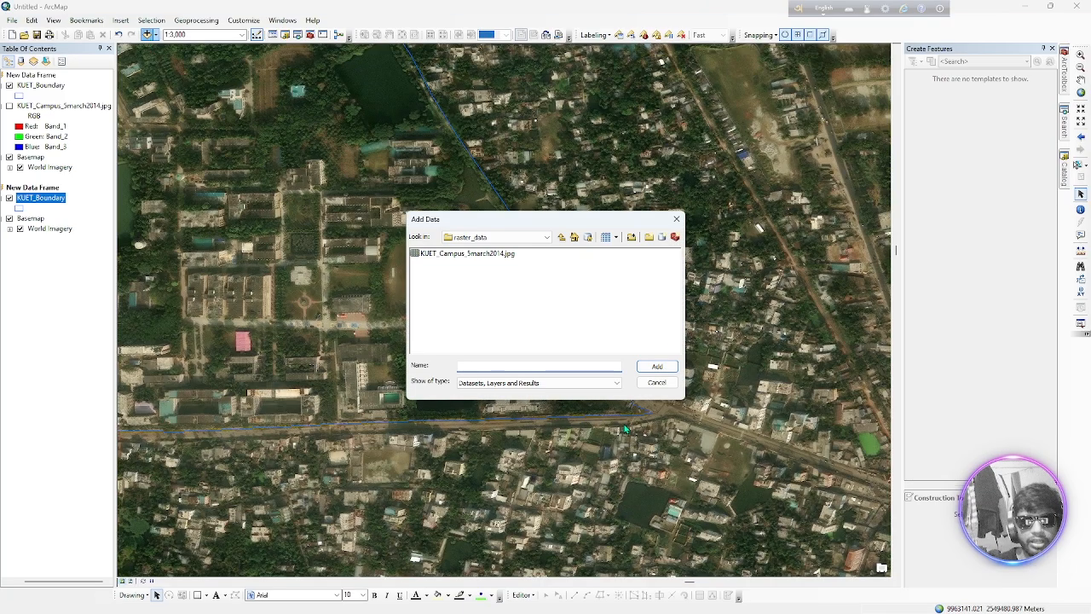
click(562, 238)
click(562, 238)
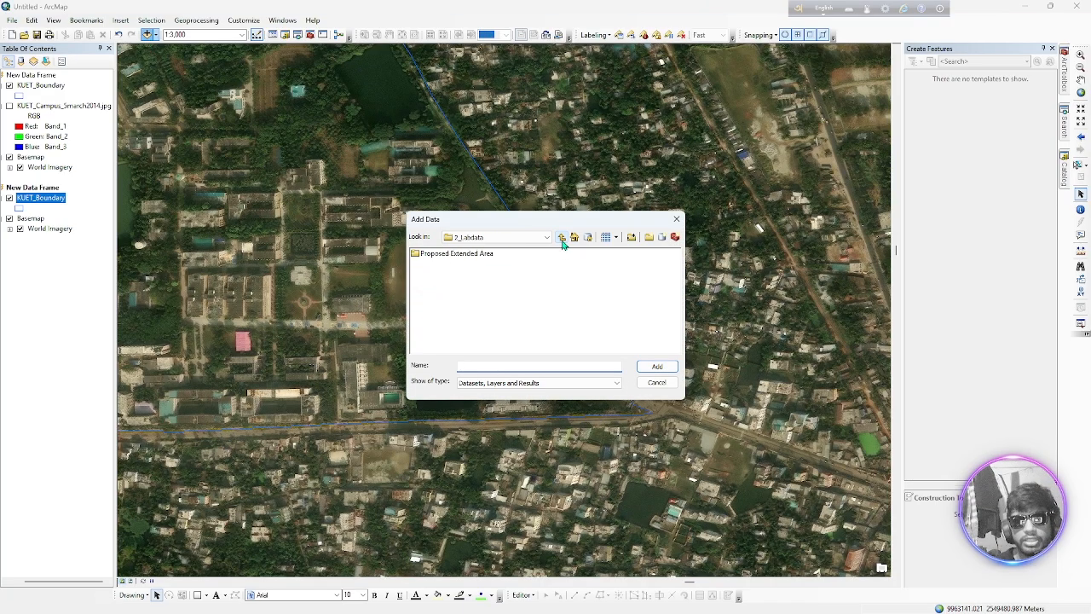
click(562, 239)
click(562, 239)
click(562, 239)
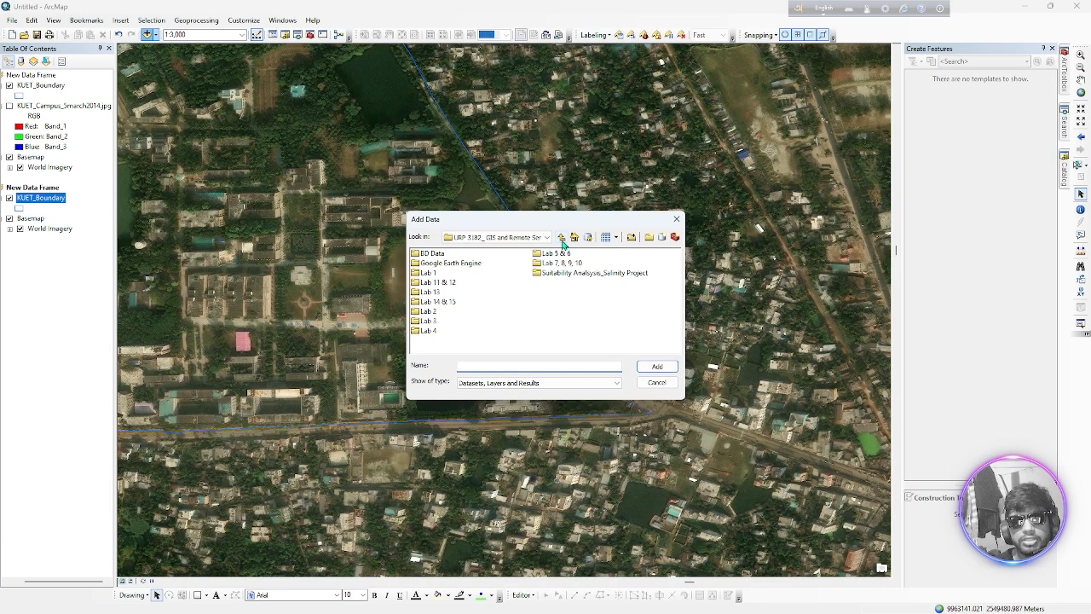
click(562, 239)
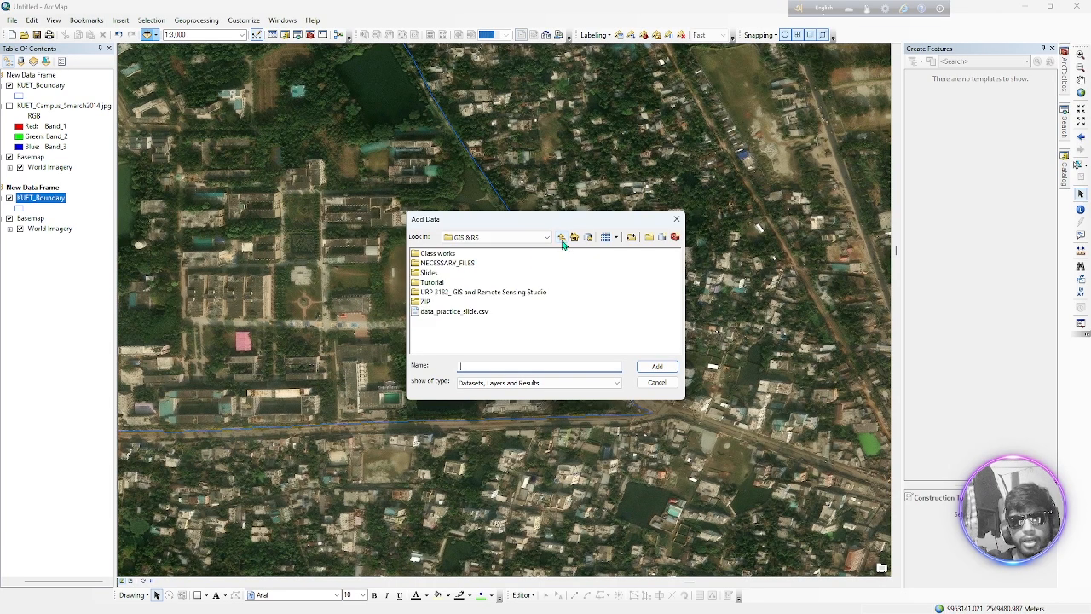
double_click(450, 255)
click(450, 263)
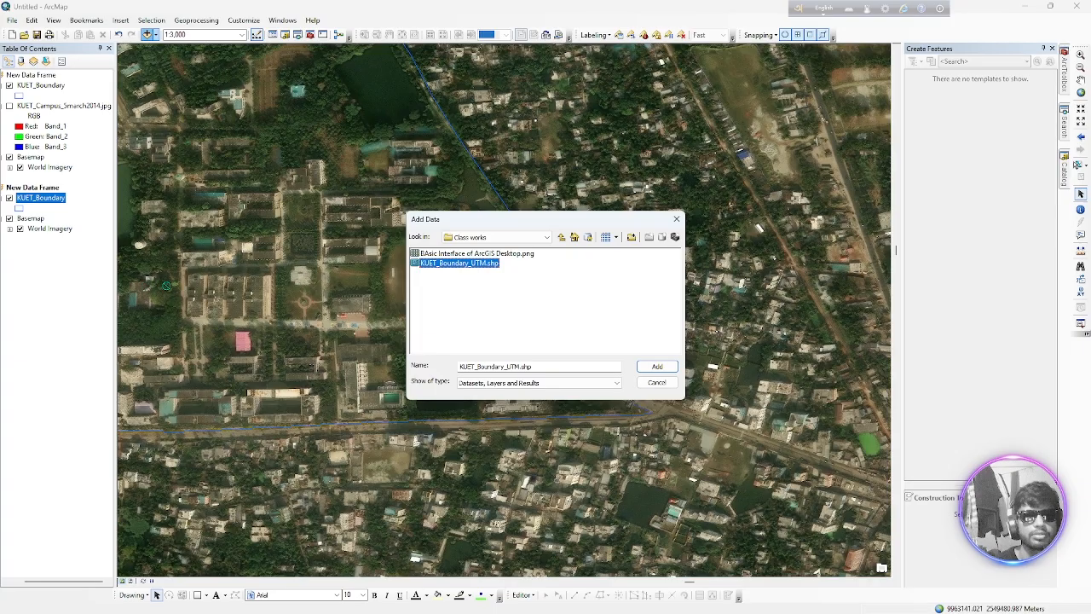
click(658, 367)
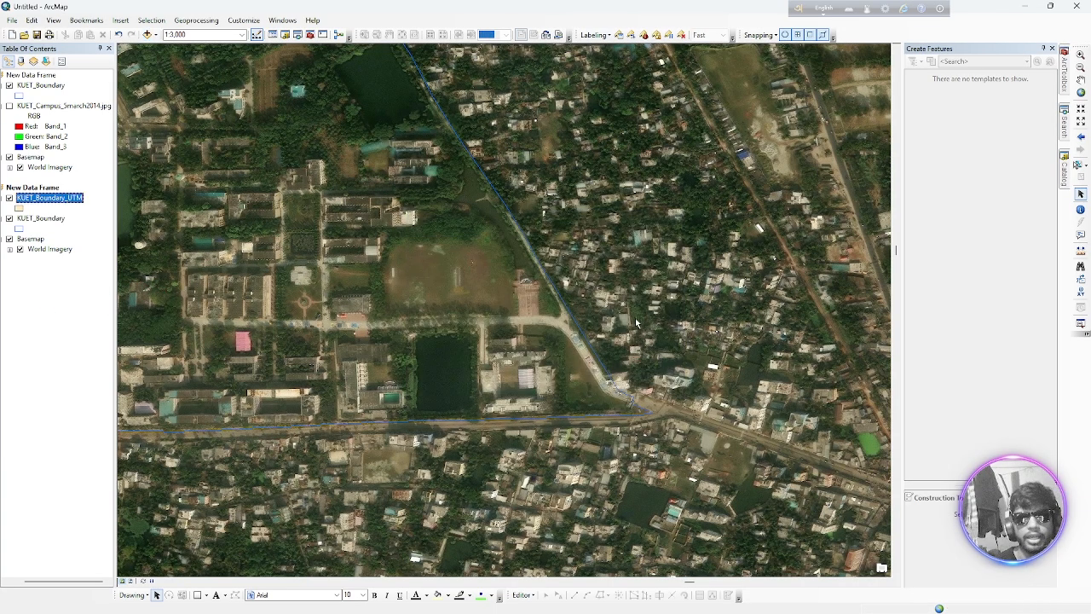
Change the KUET_Boundary_UTM layer's symbol to Hollow so the imagery shows through the polygon
scroll(390, 394, up, 1)
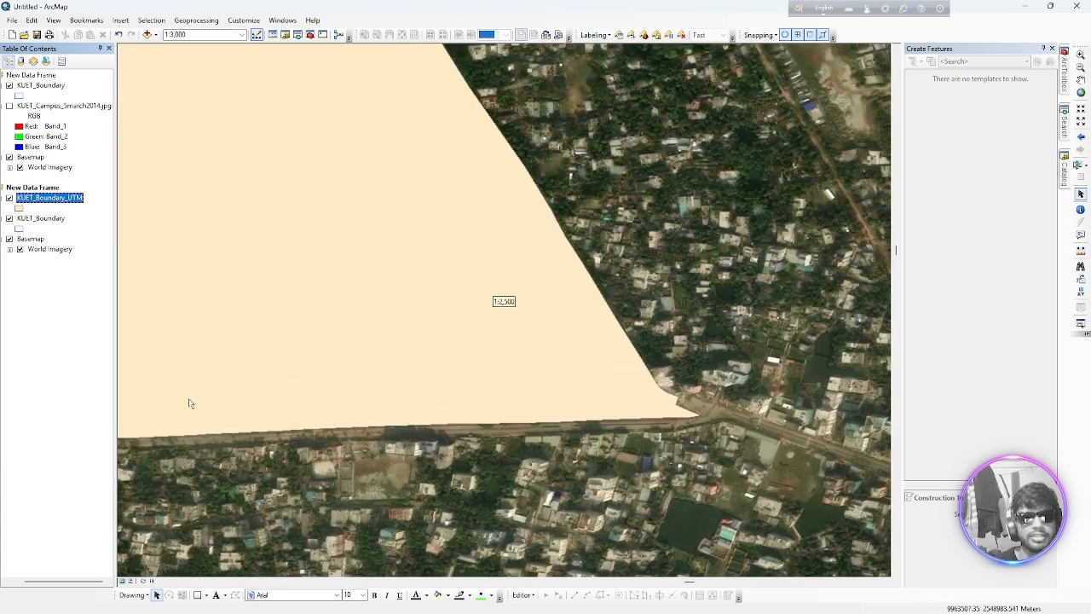
scroll(190, 401, down, 6)
scroll(244, 429, up, 2)
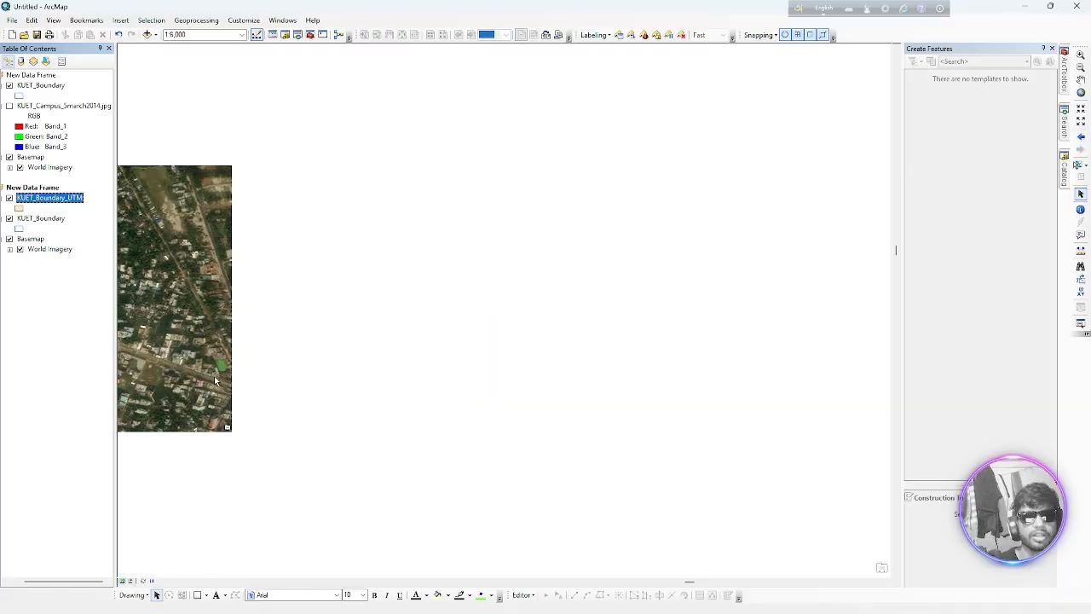
drag(213, 376, 307, 346)
scroll(507, 311, down, 4)
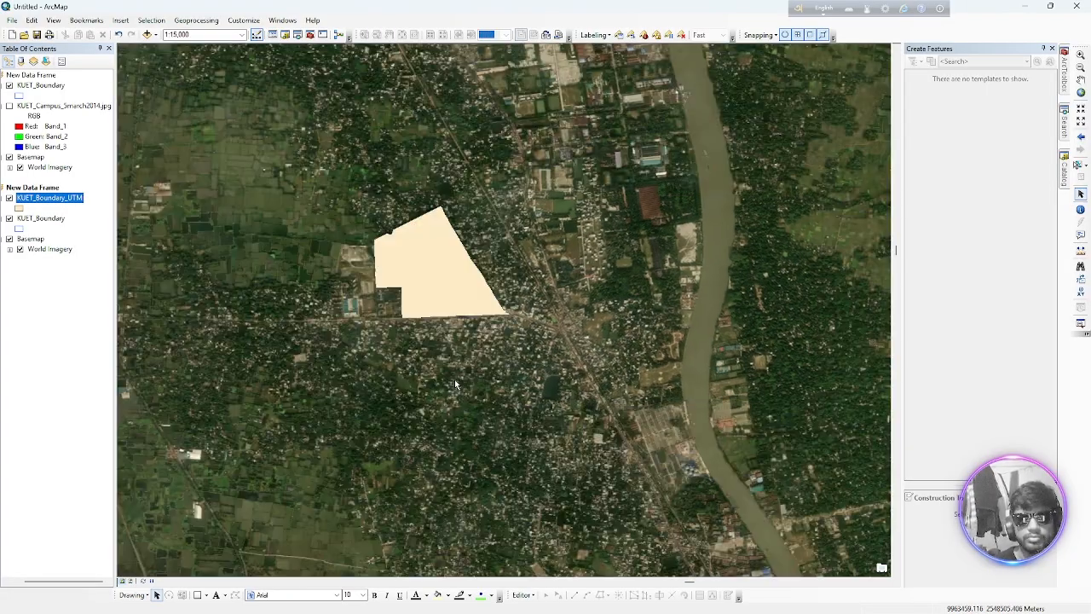
click(18, 208)
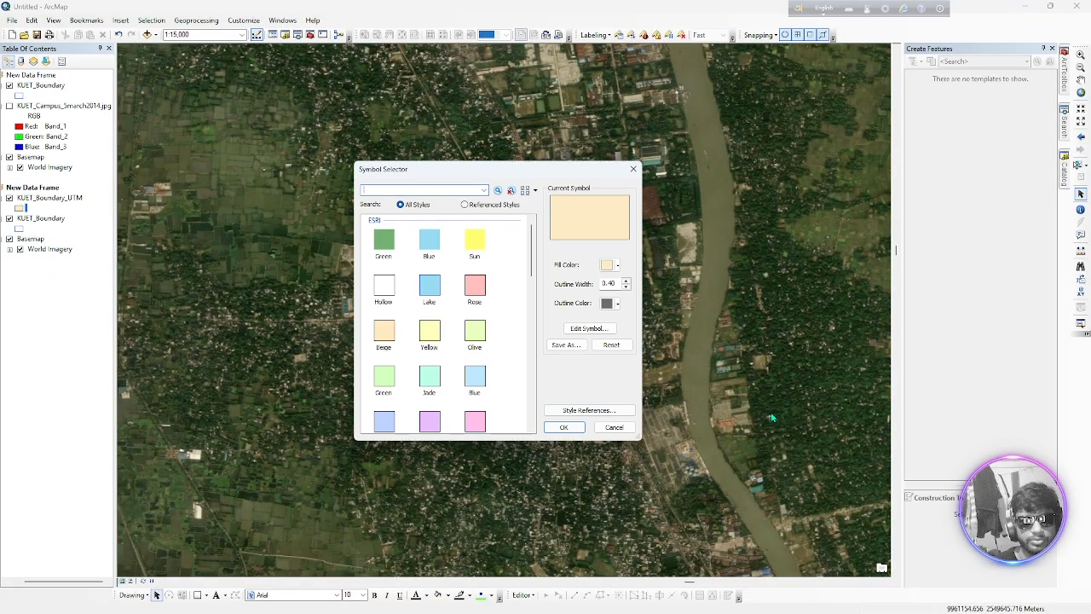
click(385, 290)
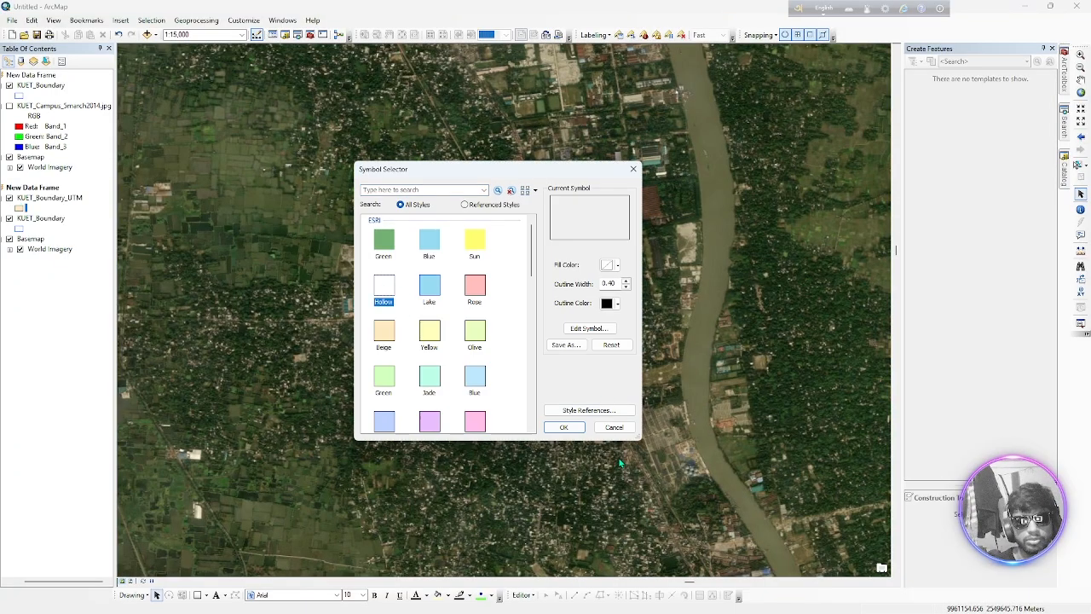
click(564, 427)
Compare KUET_Boundary and KUET_Boundary_UTM over the campus imagery by toggling each layer's visibility off and on in the second data frame
scroll(429, 384, up, 2)
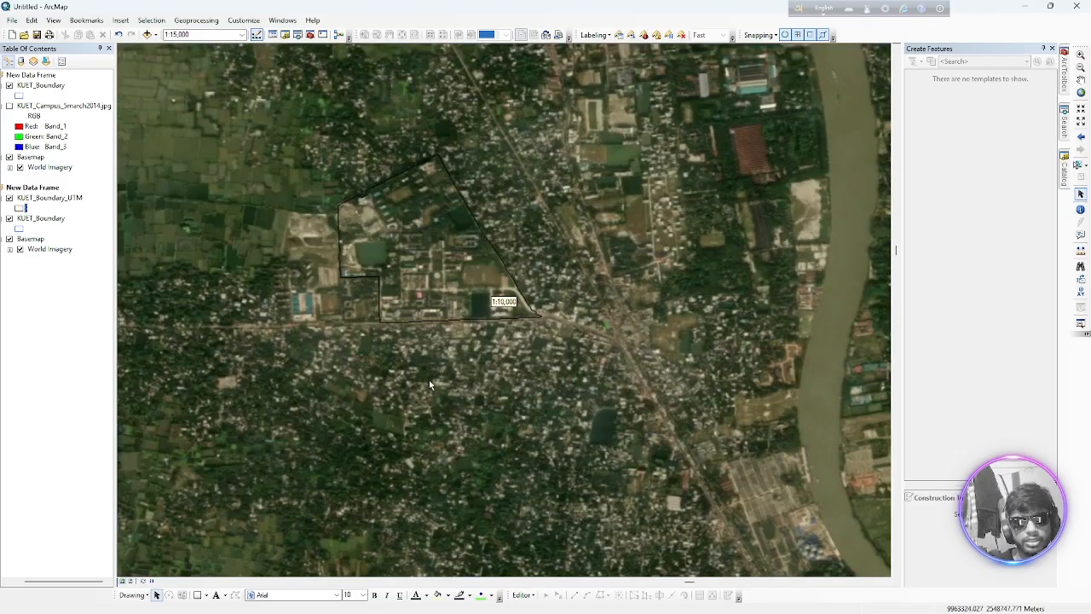
click(10, 219)
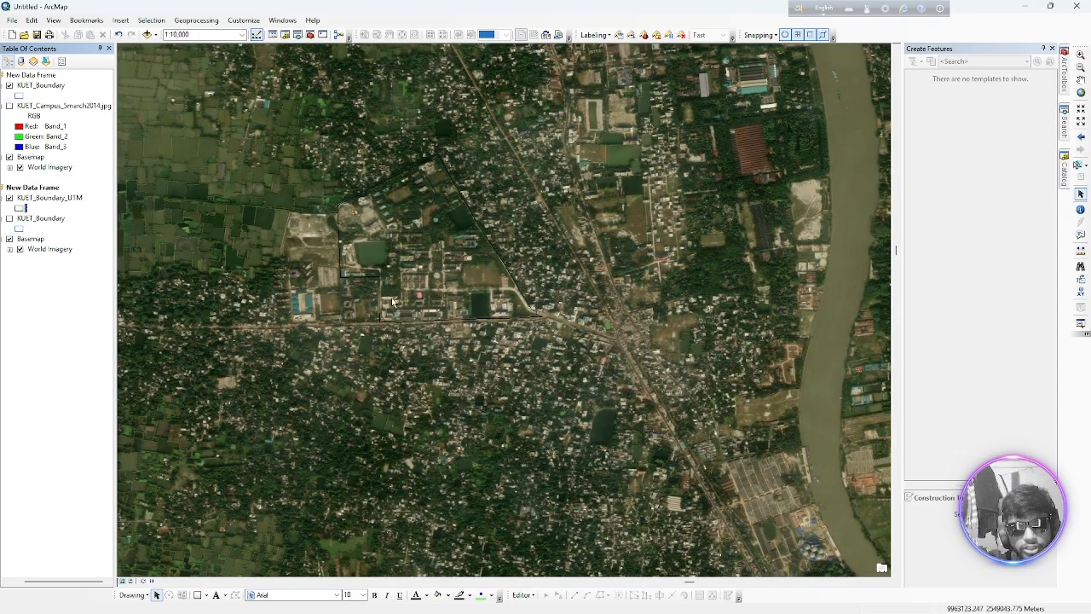
scroll(367, 319, up, 4)
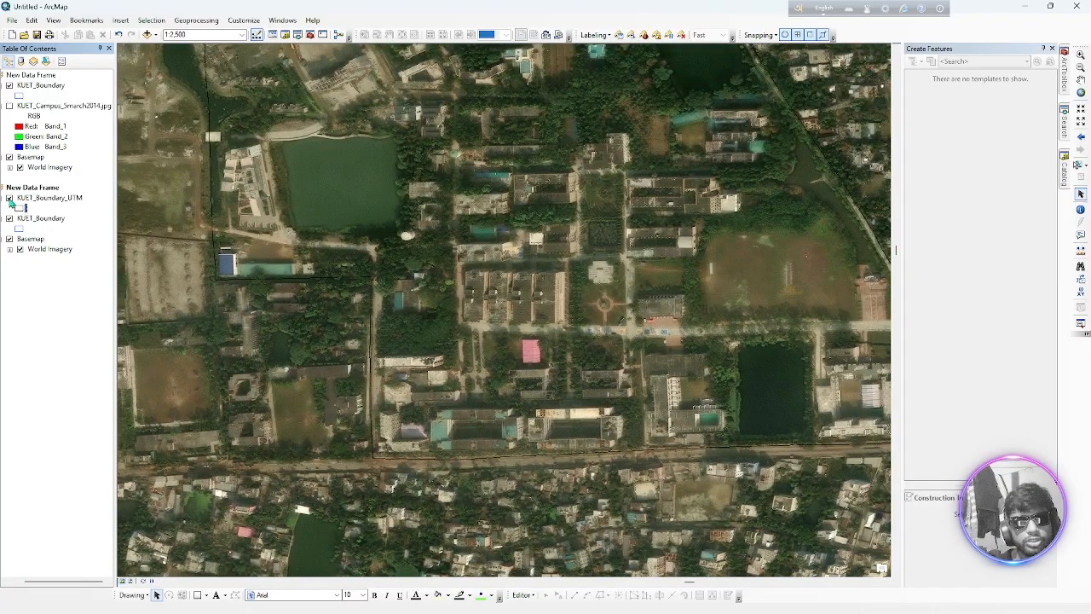
click(9, 198)
click(9, 198)
click(10, 198)
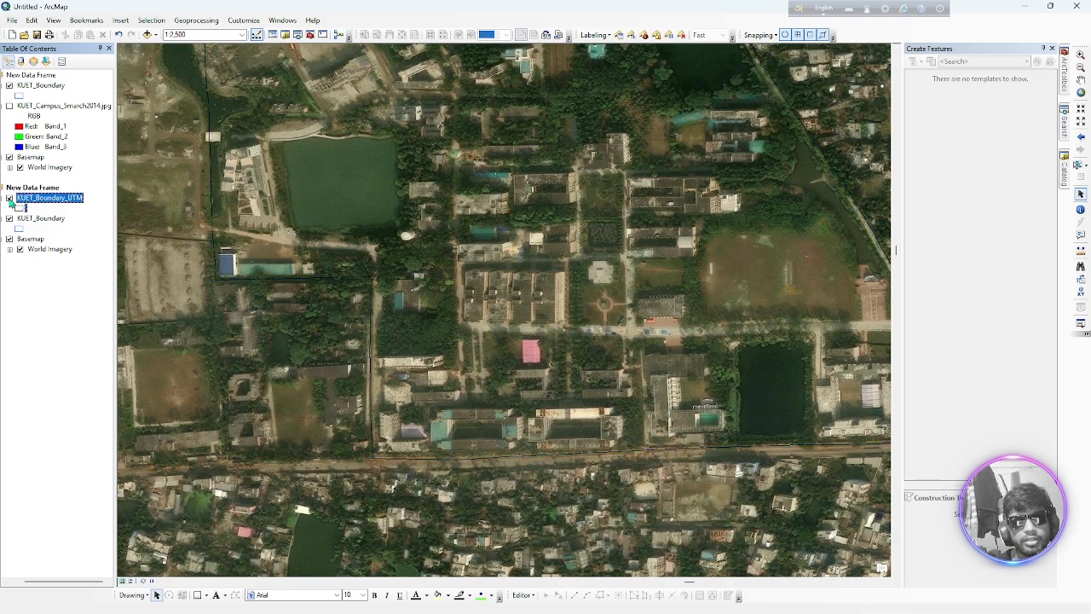
click(10, 199)
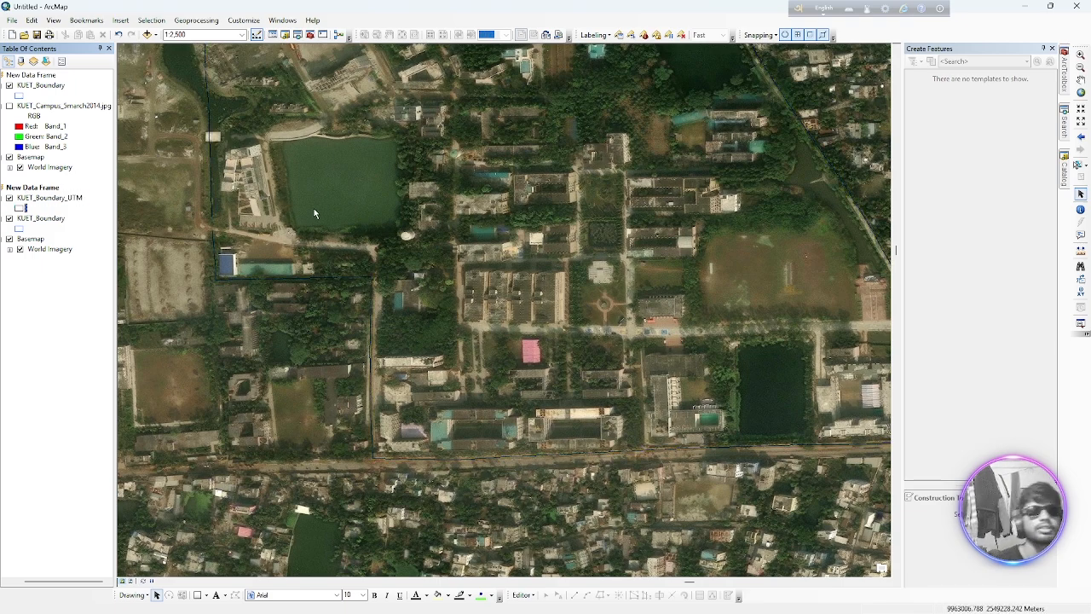